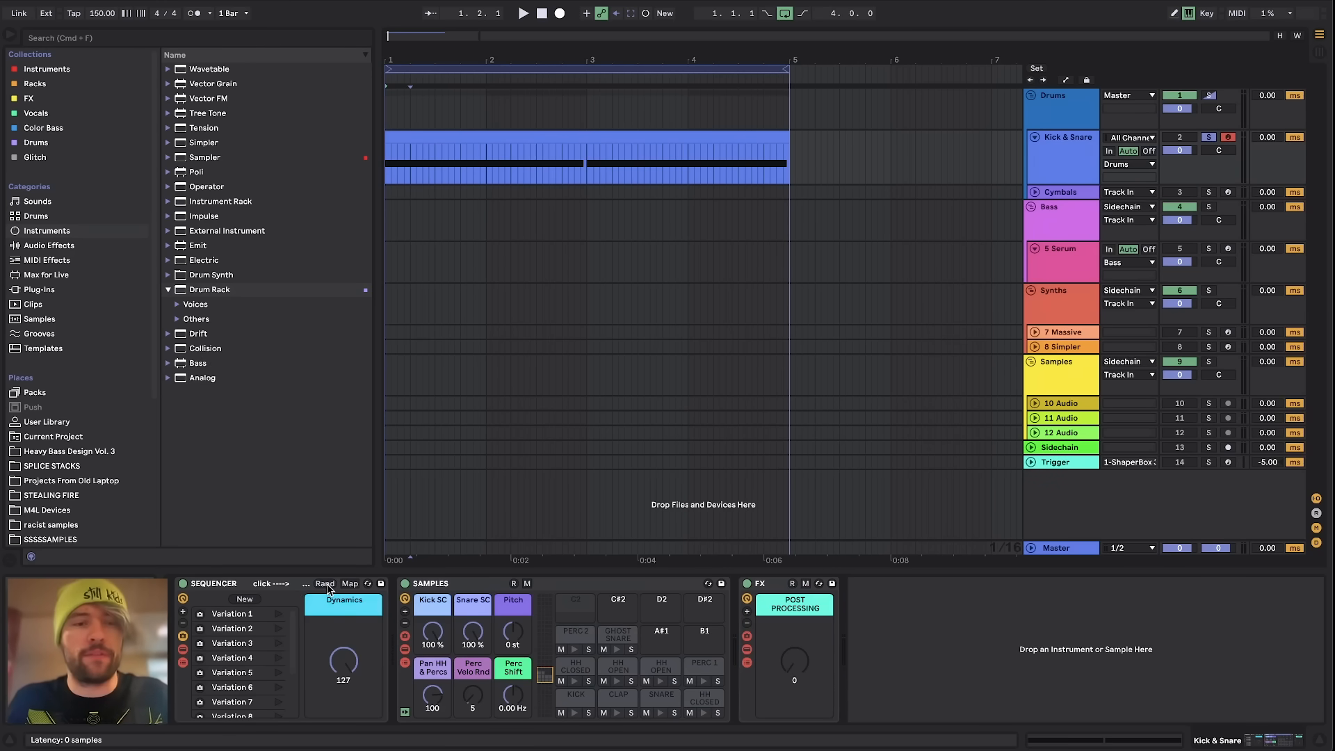
# Step: Play the drum loop, try the SAMPLES rack's Pitch at -12 st and Kick SC at 40 %, and restore the macro defaults
pyautogui.press('space')
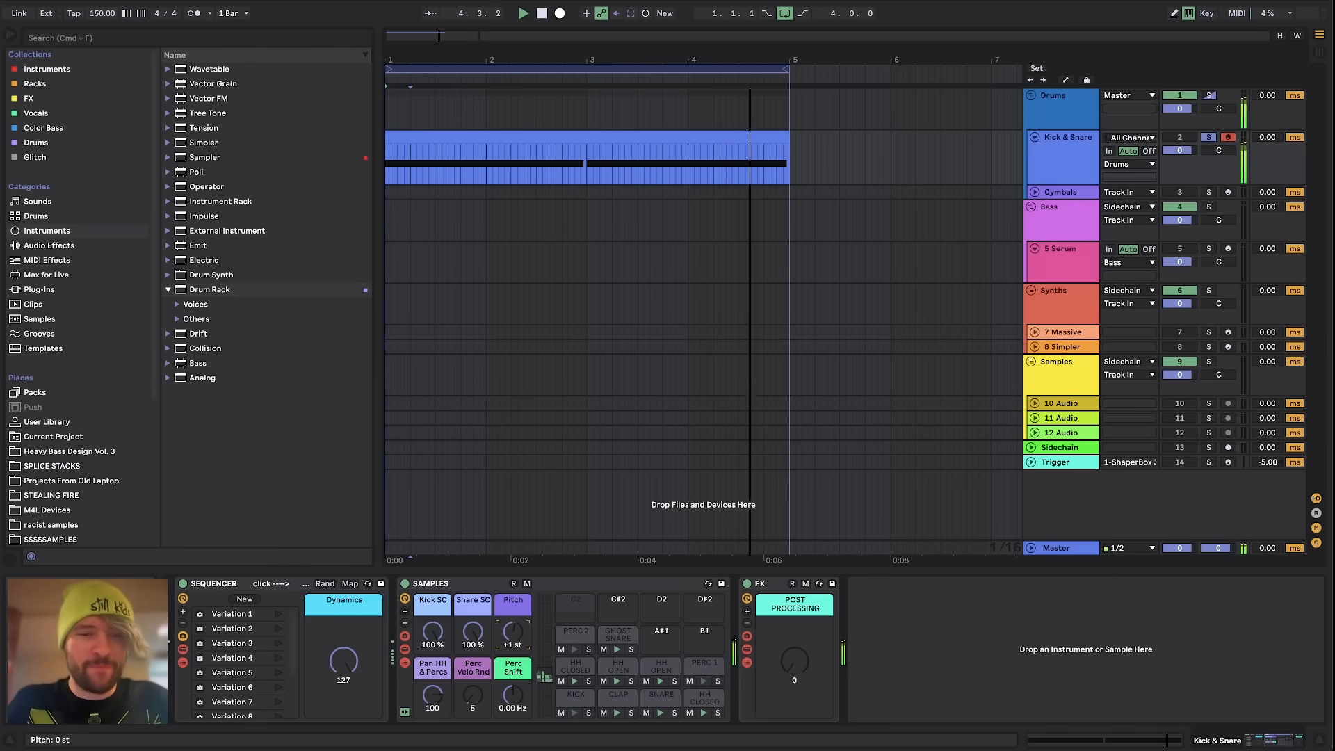
pyautogui.moveTo(513, 650); pyautogui.dragTo(515, 634)
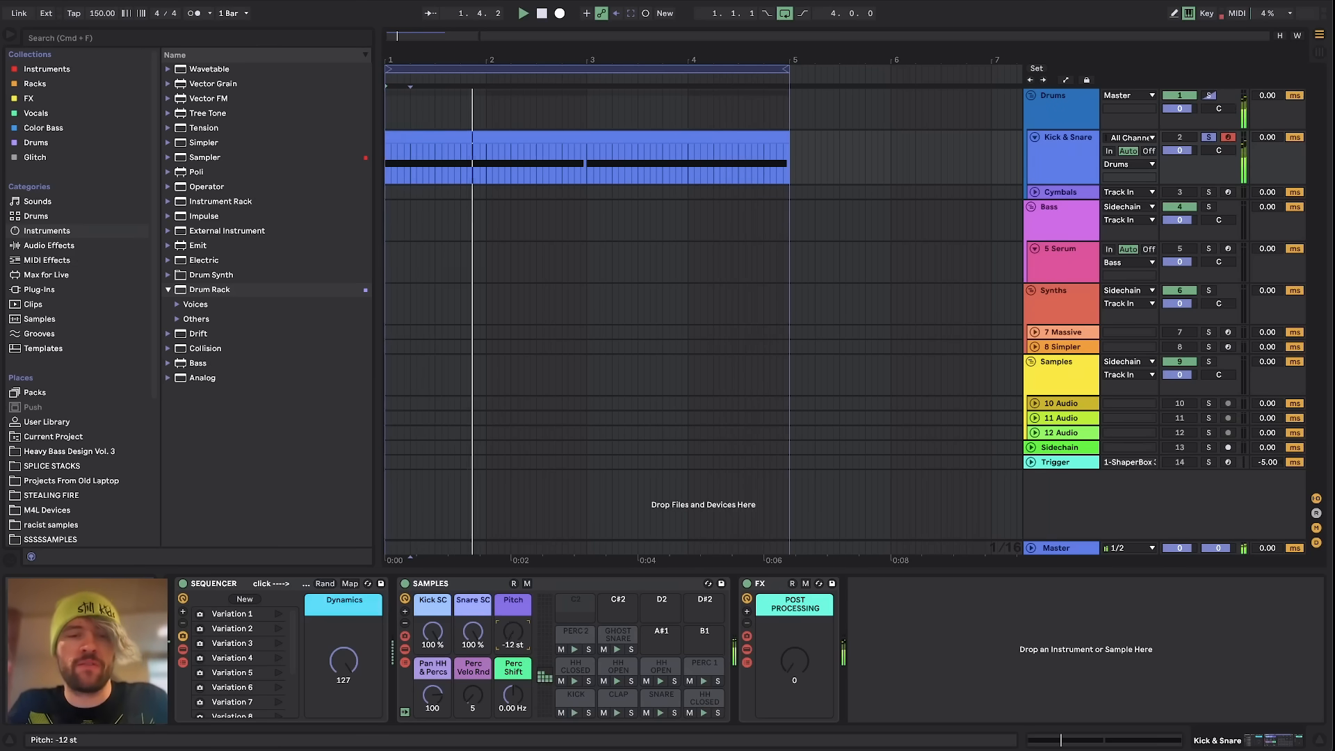
pyautogui.press('Delete')
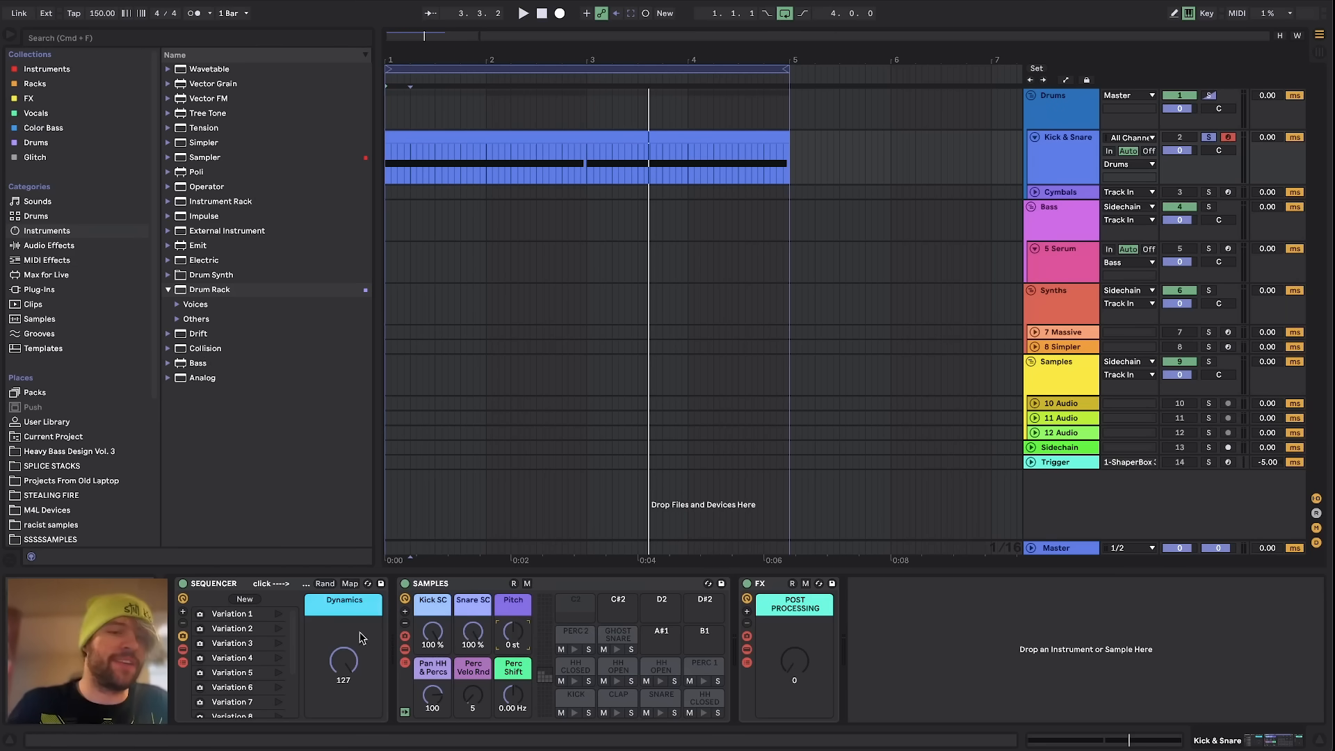
pyautogui.click(432, 631)
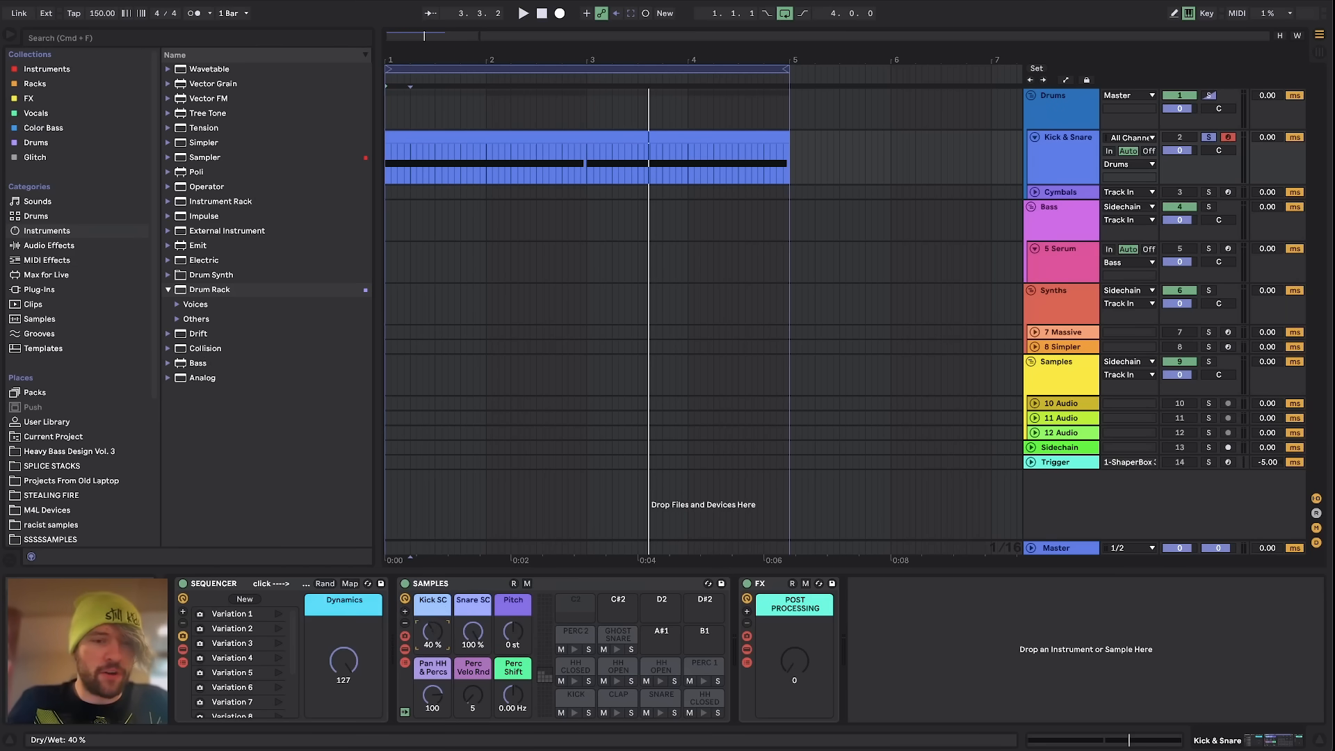
pyautogui.click(471, 634)
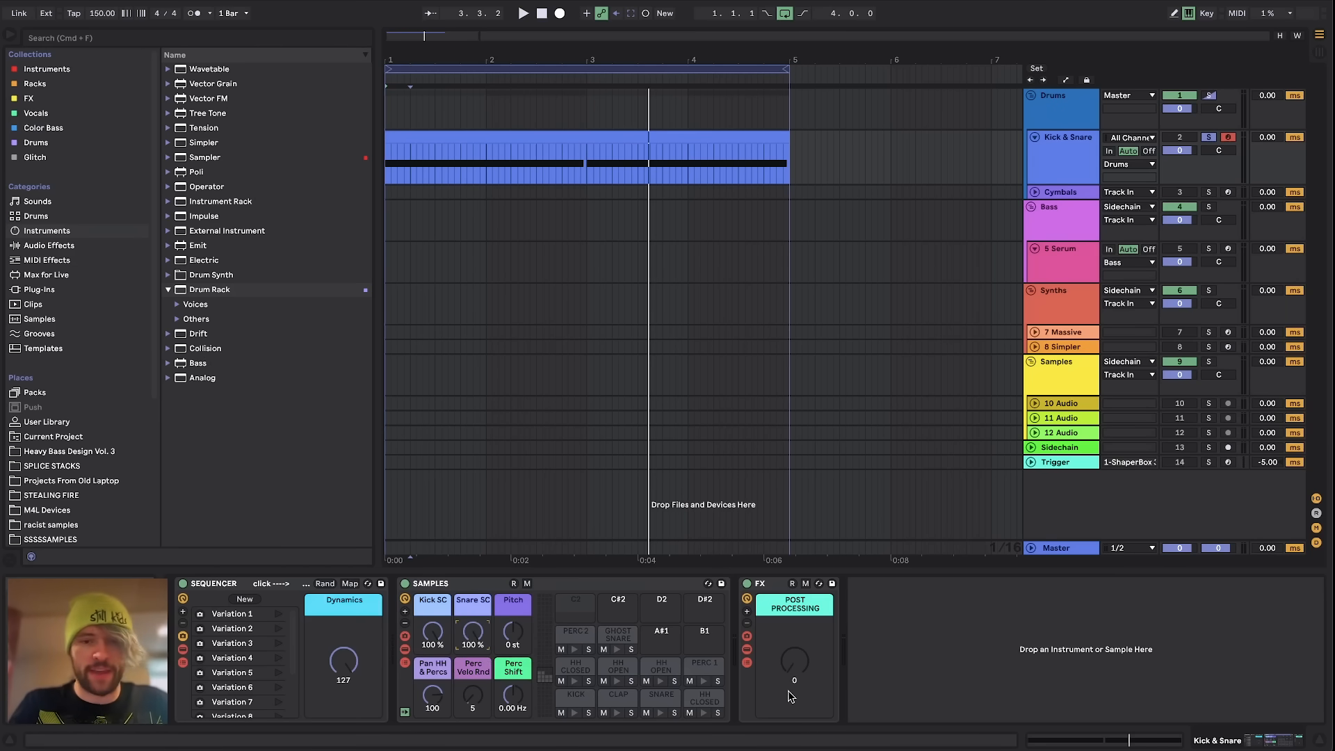
# Step: Show the SEQUENCER rack's chains and expand the devices of its KICK chain
pyautogui.click(227, 583)
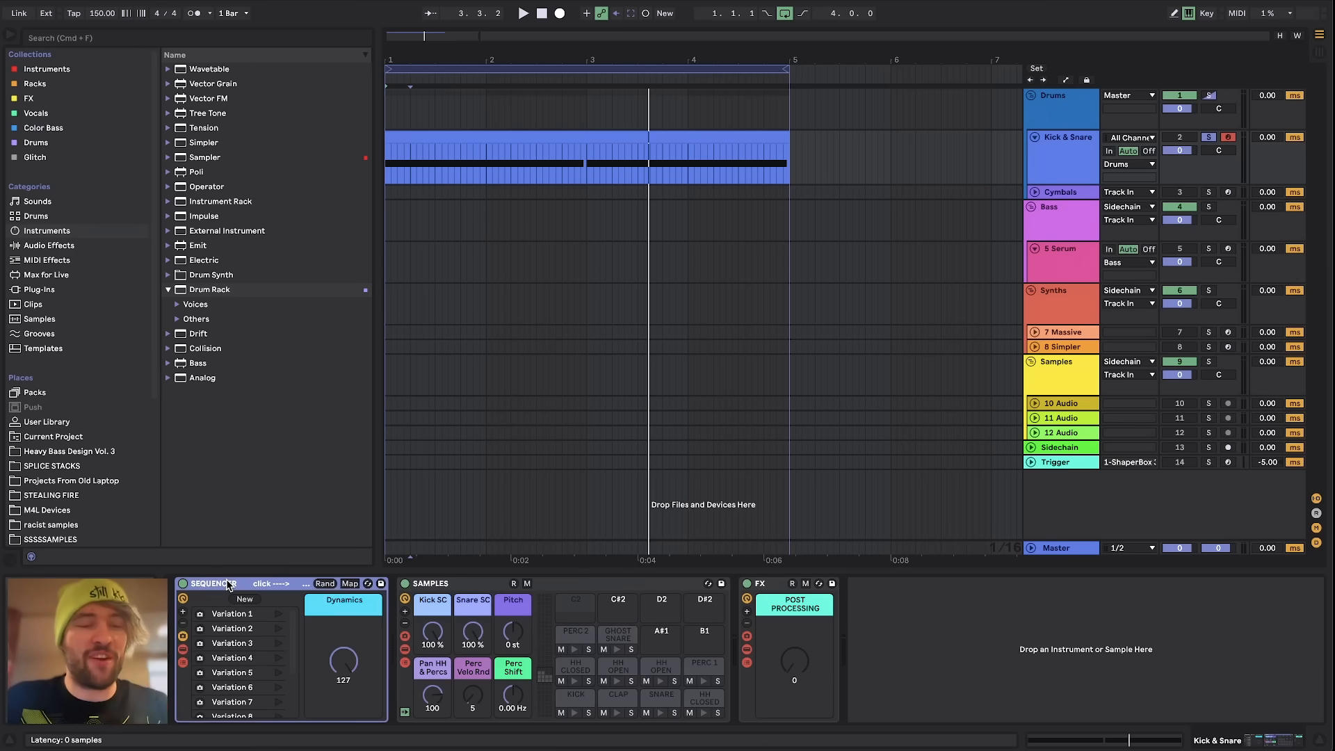
pyautogui.click(184, 664)
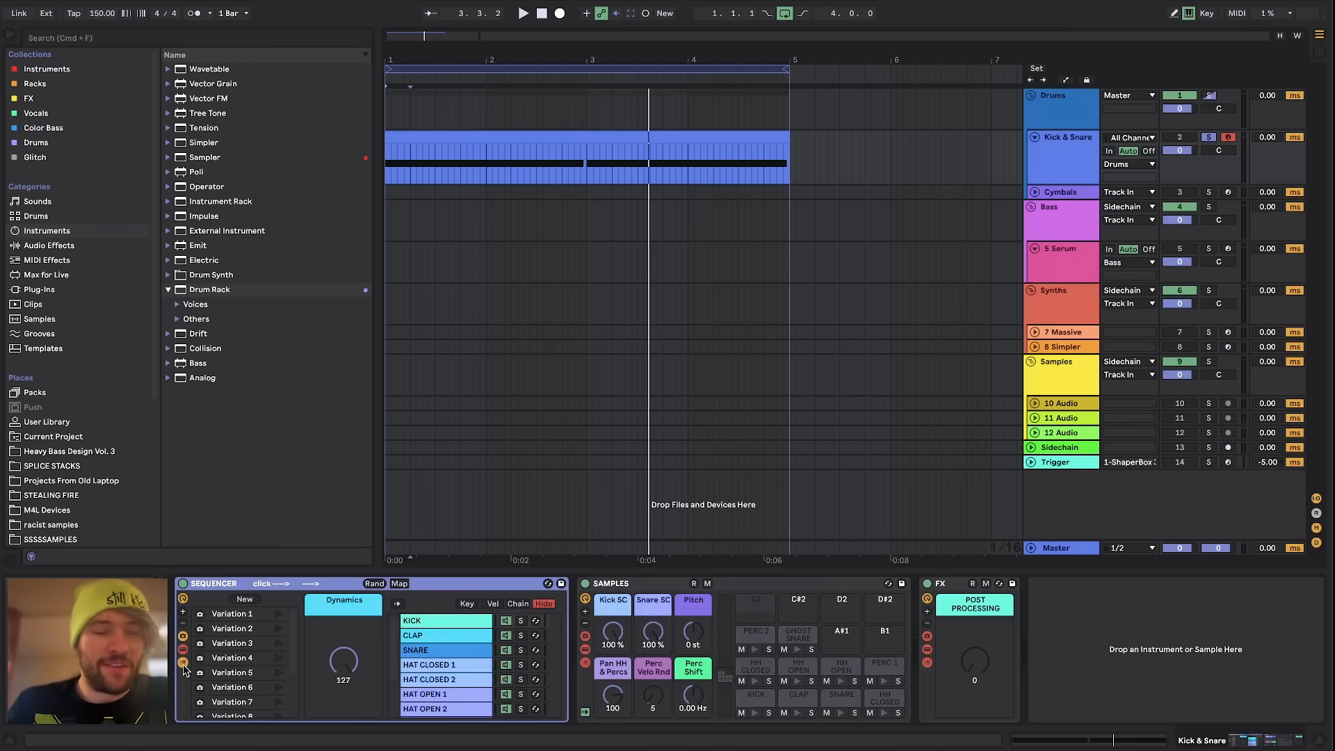
pyautogui.click(429, 621)
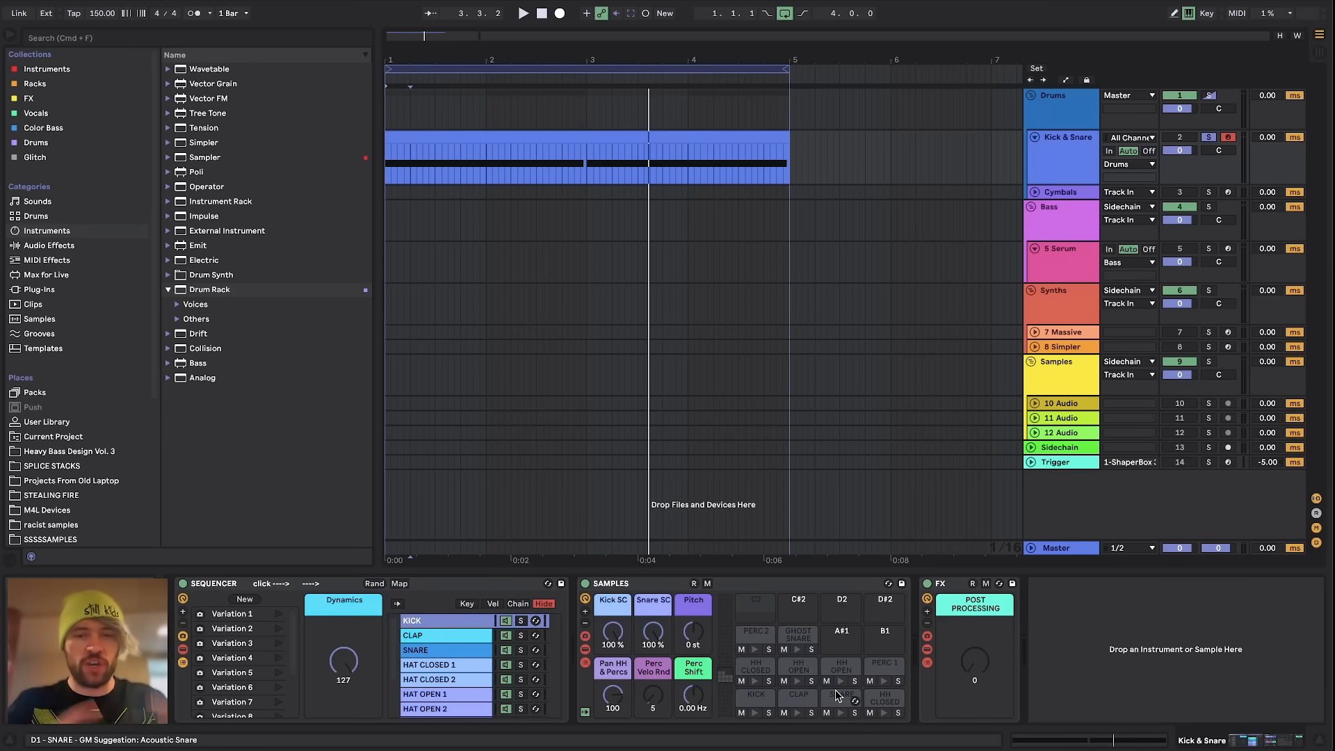
pyautogui.click(431, 625)
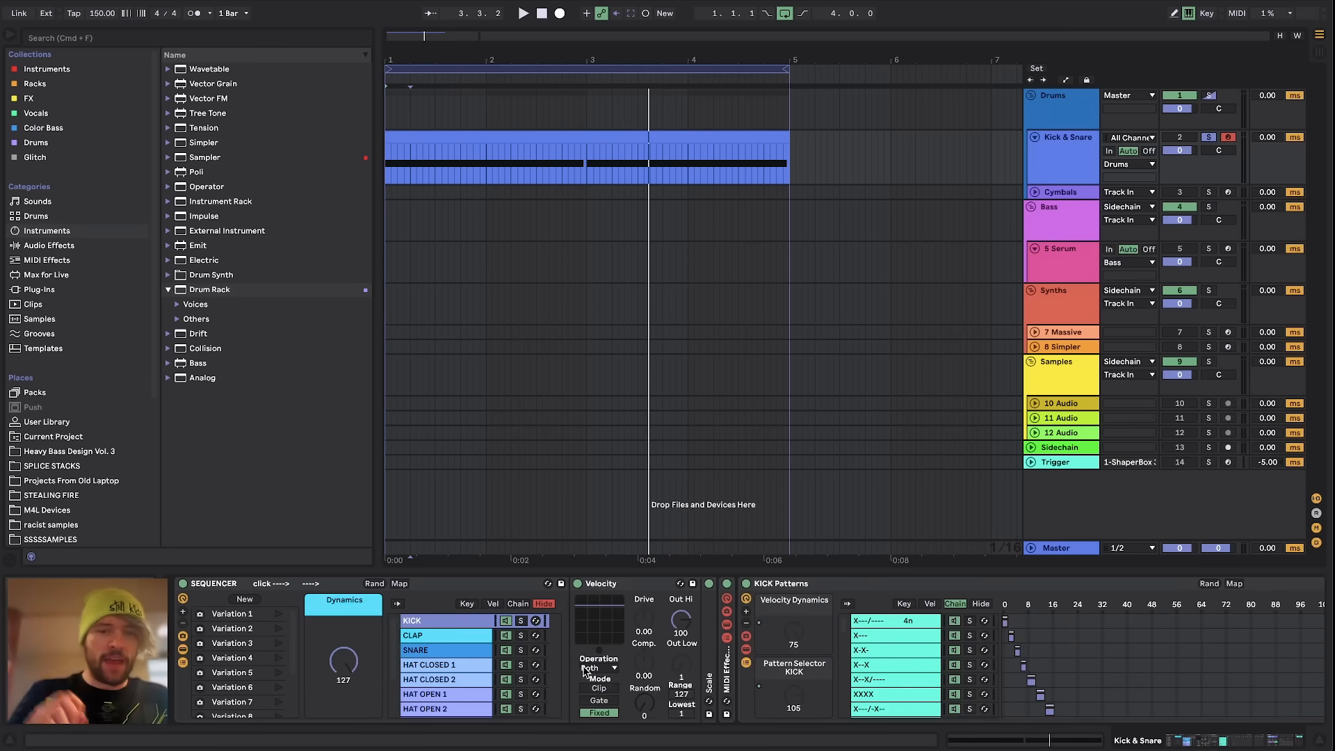
# Step: Examine the Arpeggiator settings behind the first two KICK patterns, X---/---- and X---
pyautogui.hscroll(5, 620, 655)
pyautogui.hscroll(1, 620, 655)
pyautogui.hscroll(-2, 621, 655)
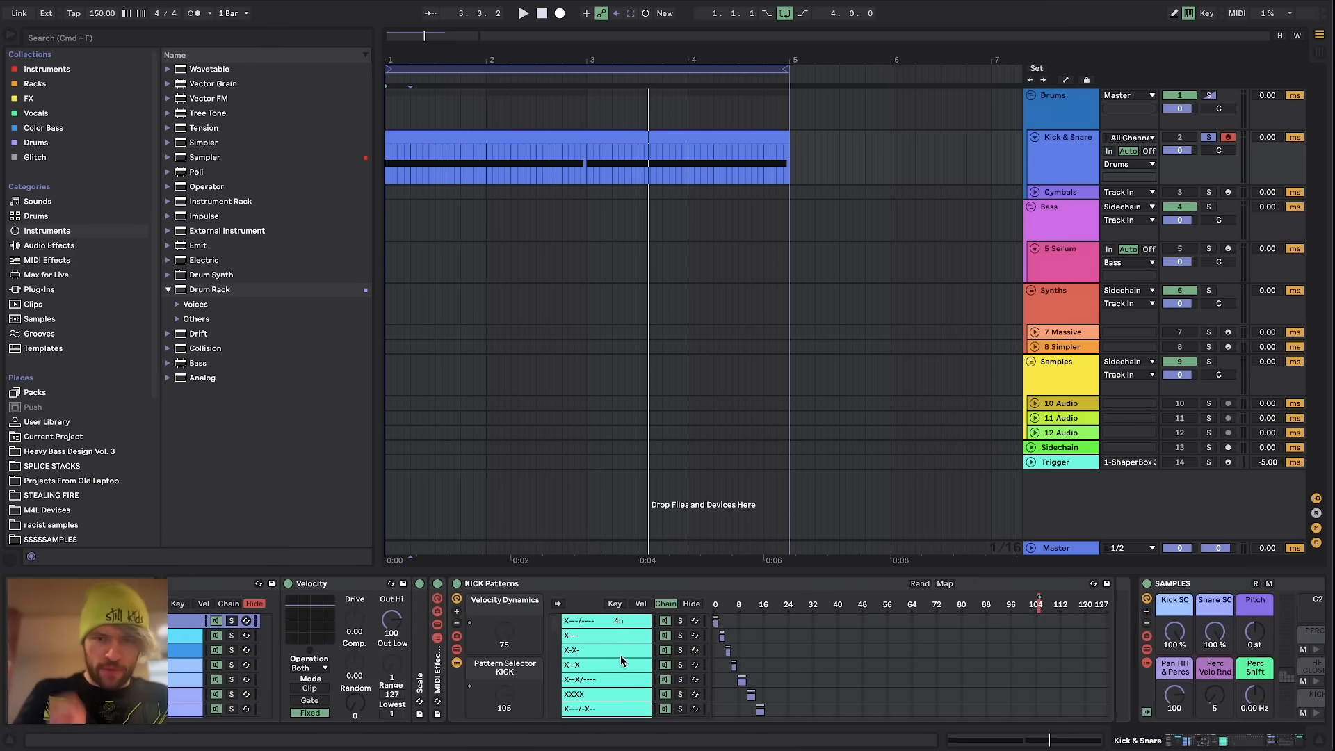
pyautogui.click(629, 621)
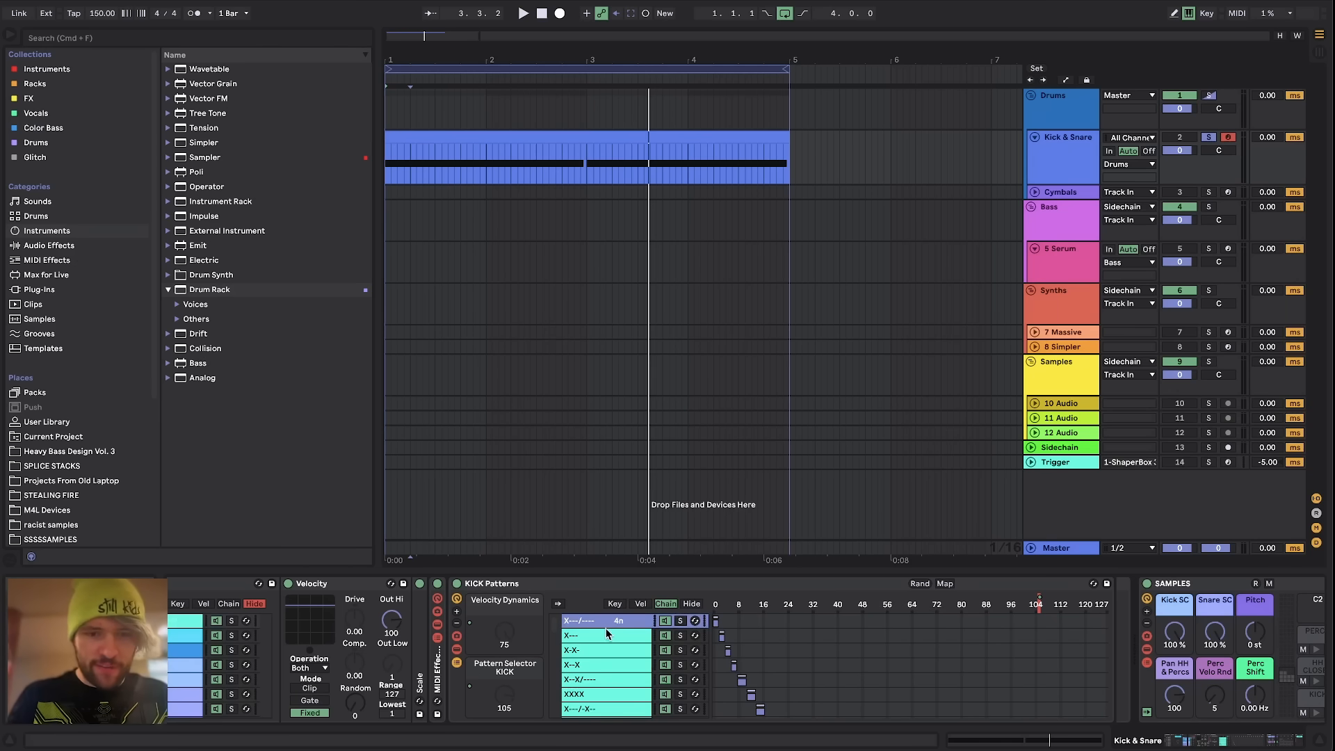
pyautogui.hscroll(9, 991, 643)
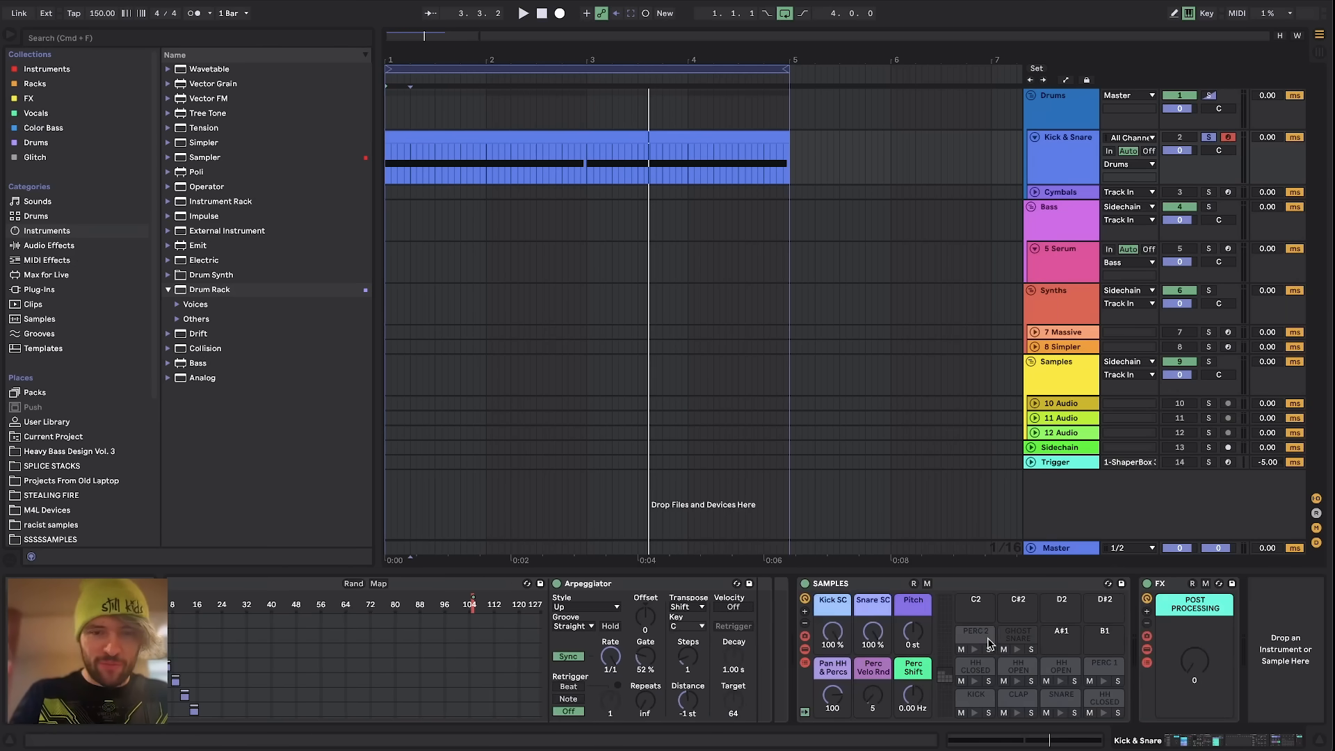
pyautogui.hscroll(-9, 990, 643)
pyautogui.click(574, 635)
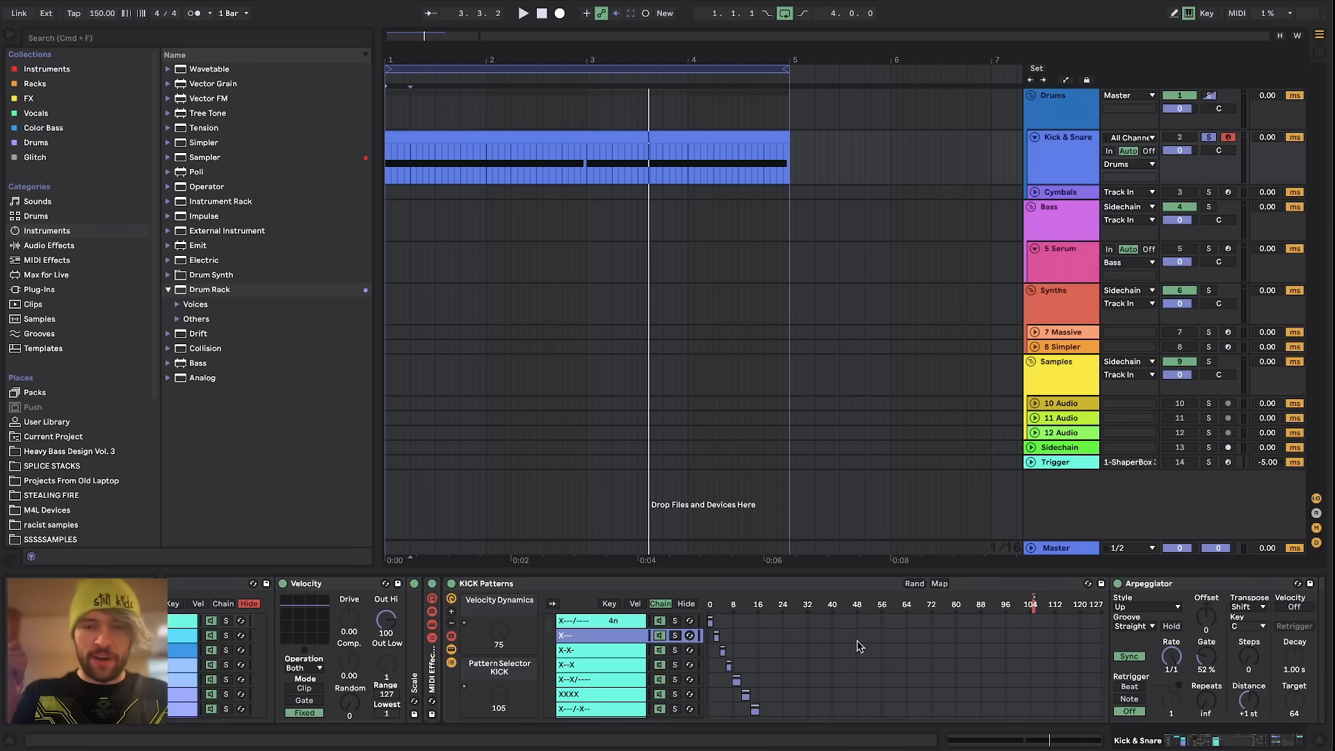
pyautogui.hscroll(3, 1161, 653)
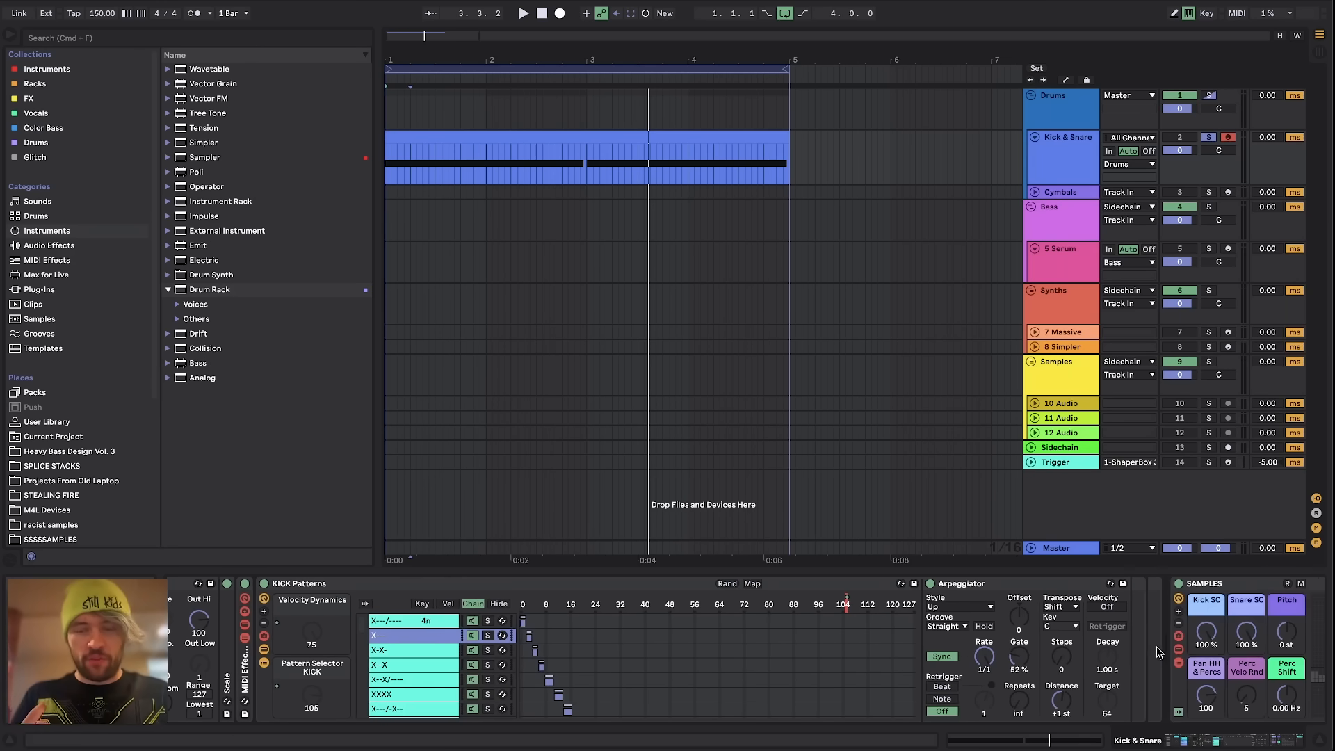
pyautogui.click(985, 666)
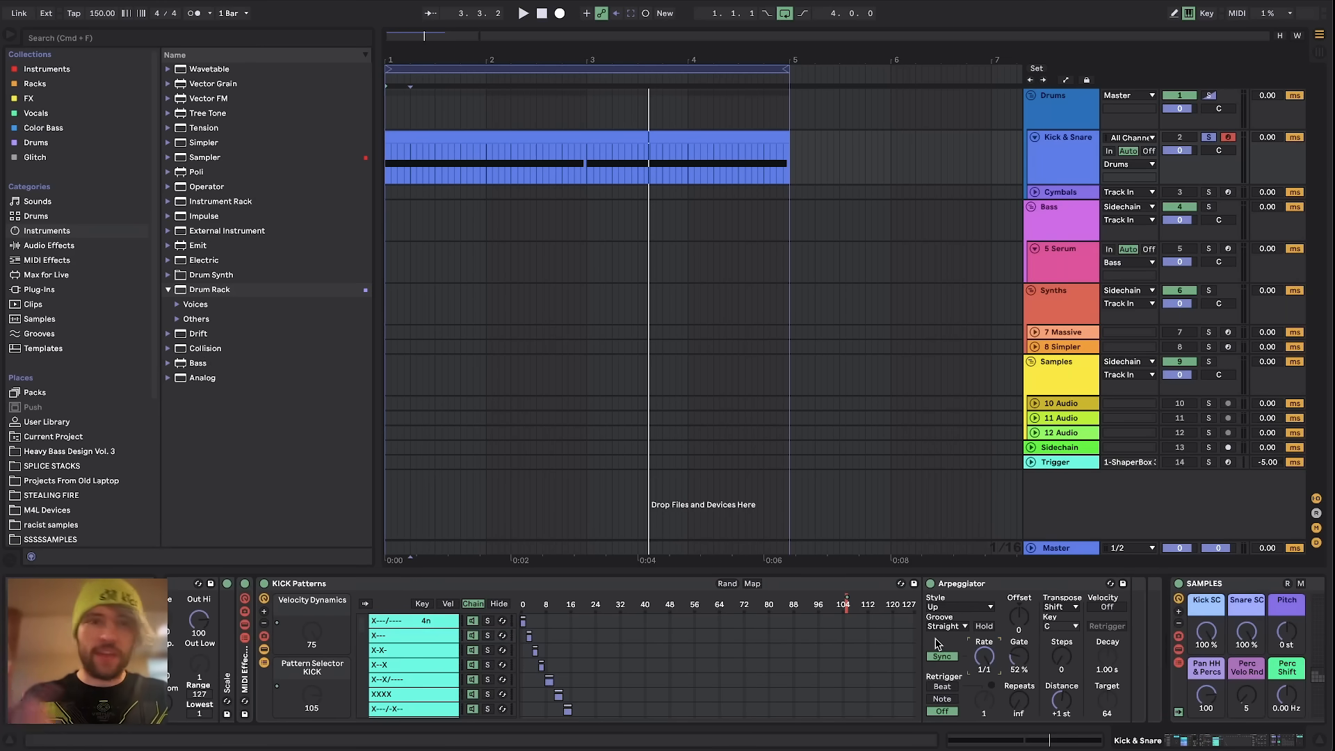
# Step: Inspect the 16n kick pattern's first MIDI Effect Rack with its two Pitch chains, and collapse that rack
pyautogui.scroll(-10, 422, 681)
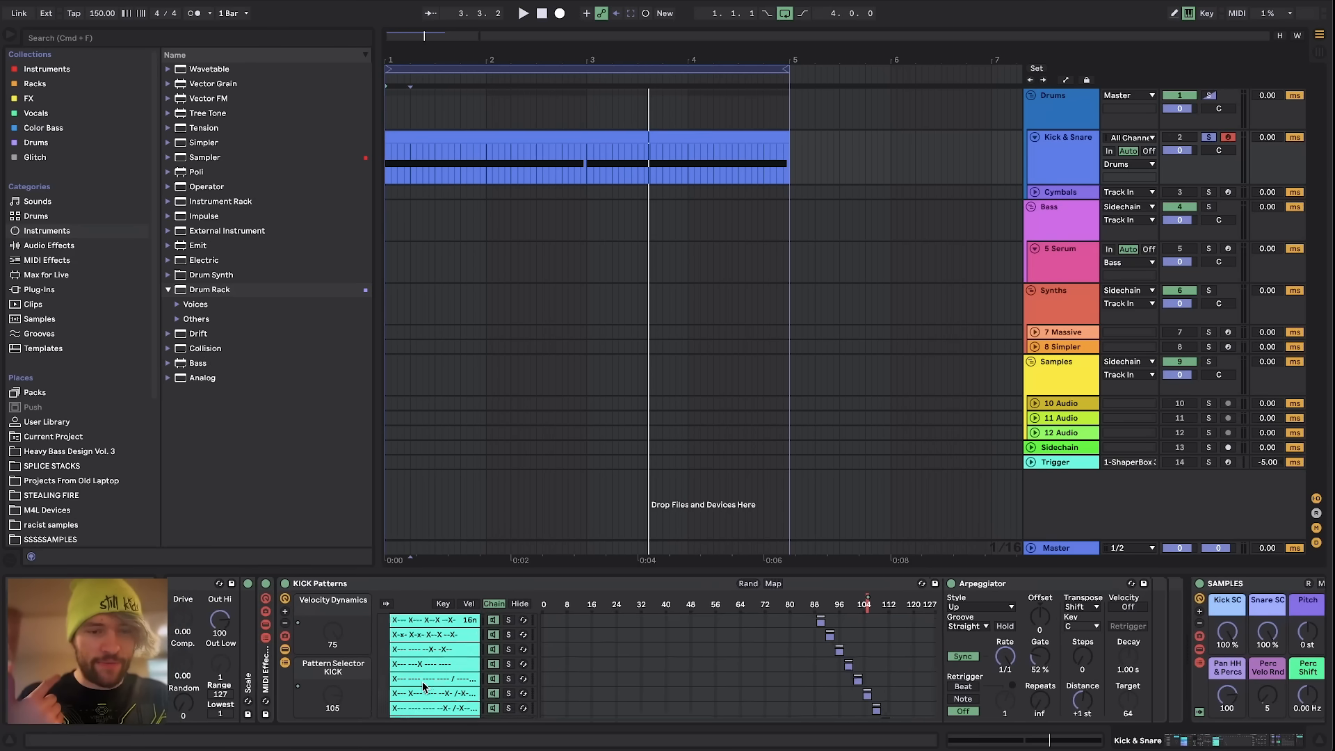
pyautogui.click(423, 666)
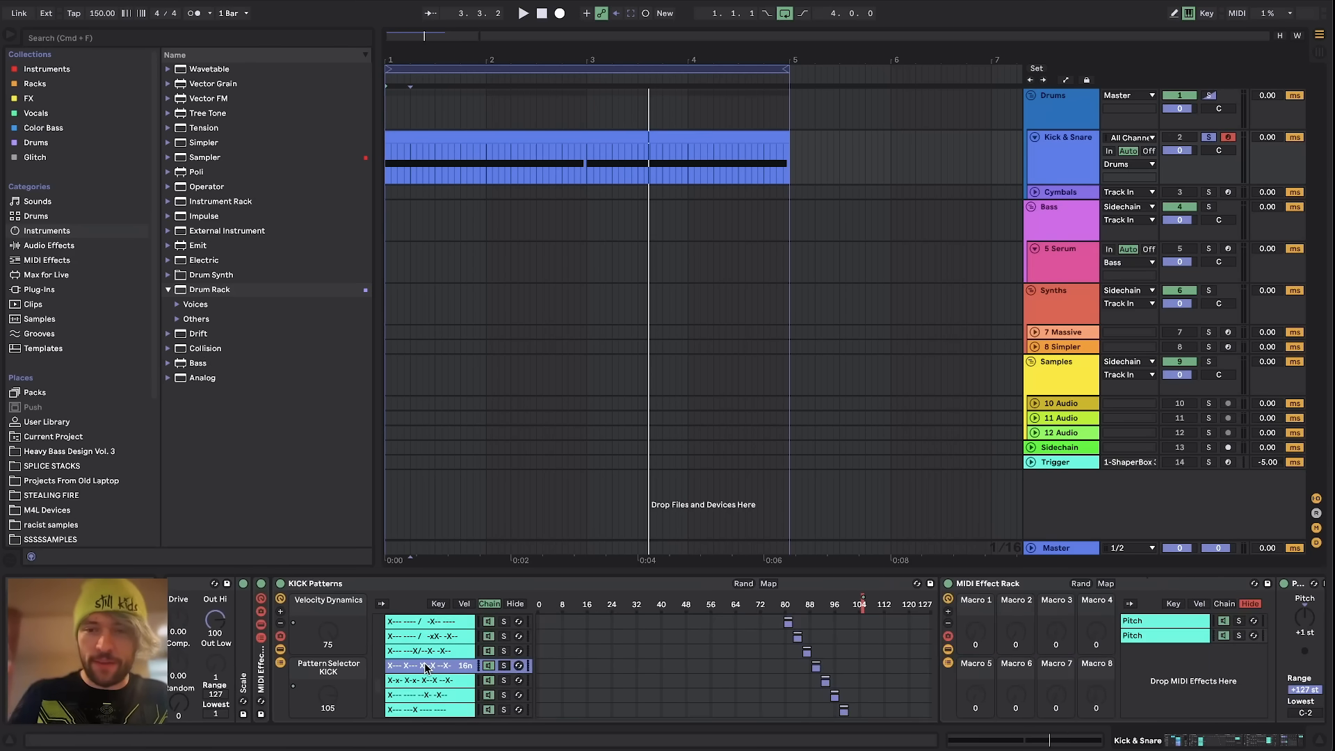
pyautogui.hscroll(10, 1238, 685)
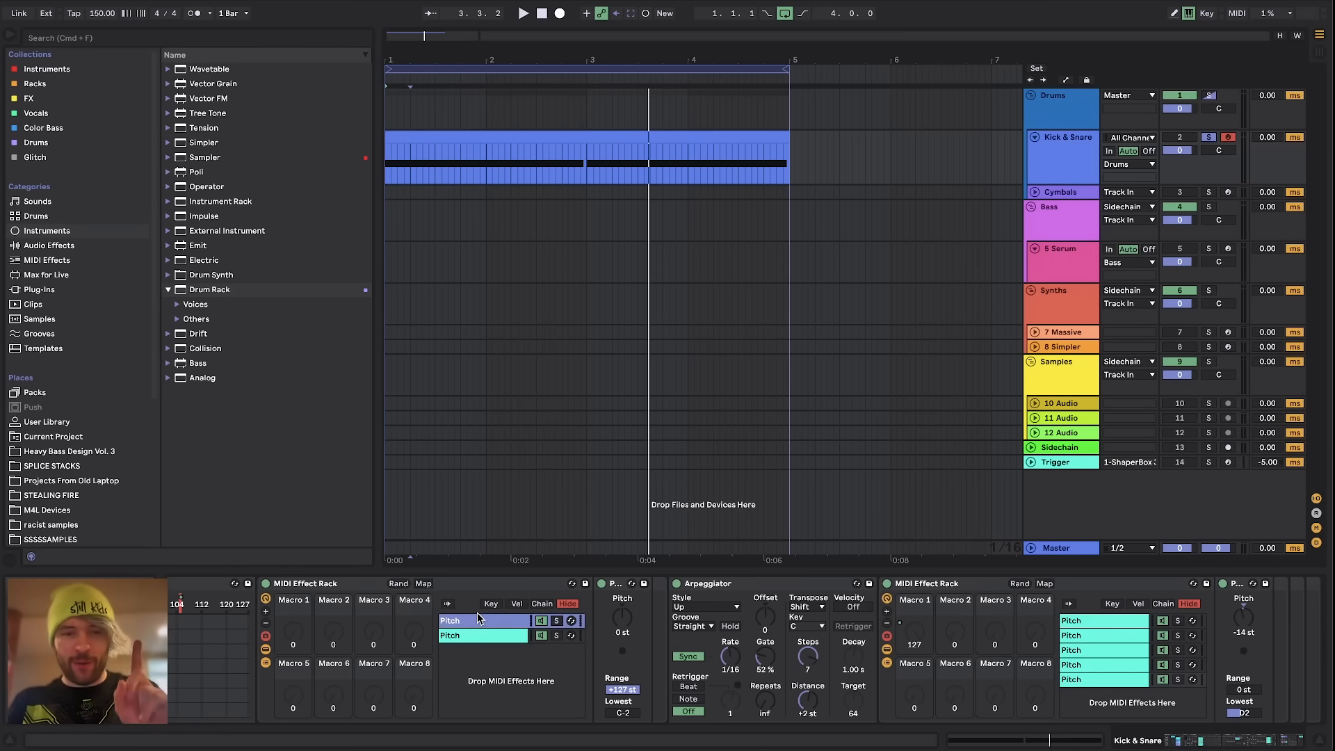
pyautogui.click(482, 637)
pyautogui.click(464, 579)
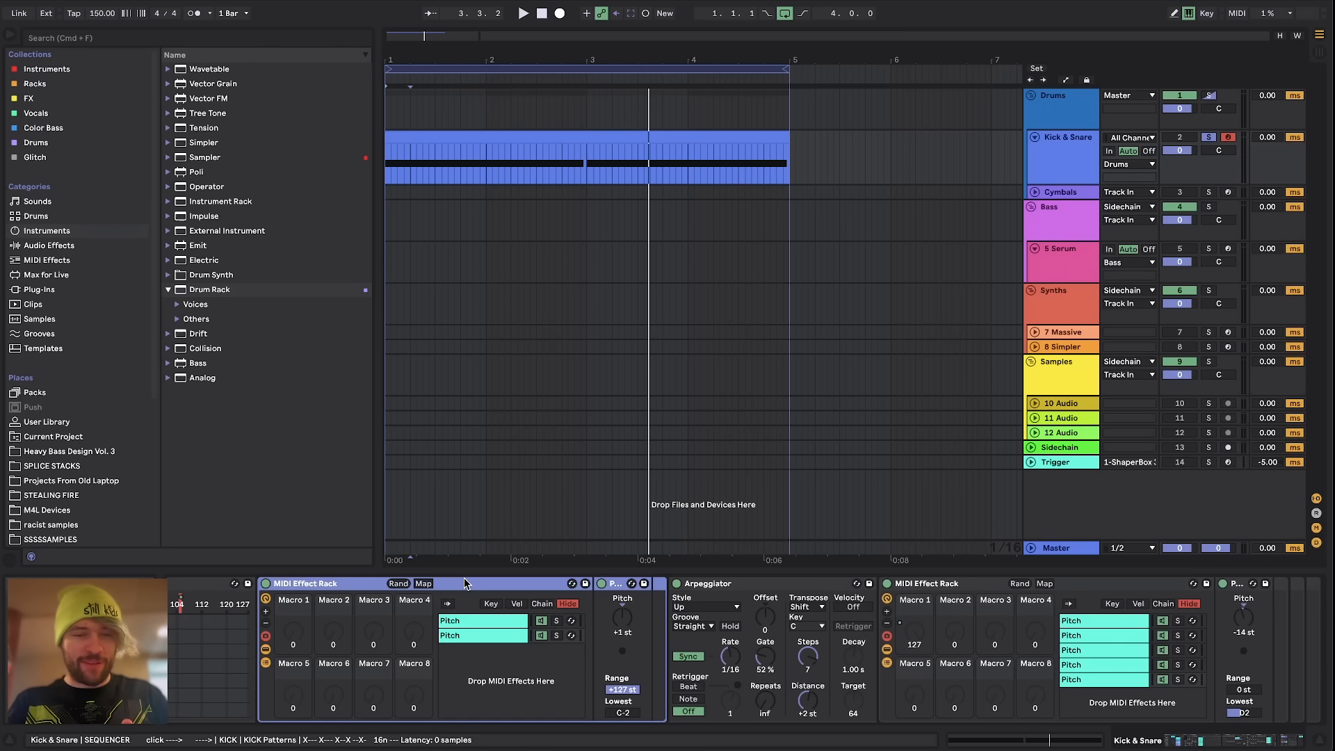
pyautogui.doubleClick(506, 582)
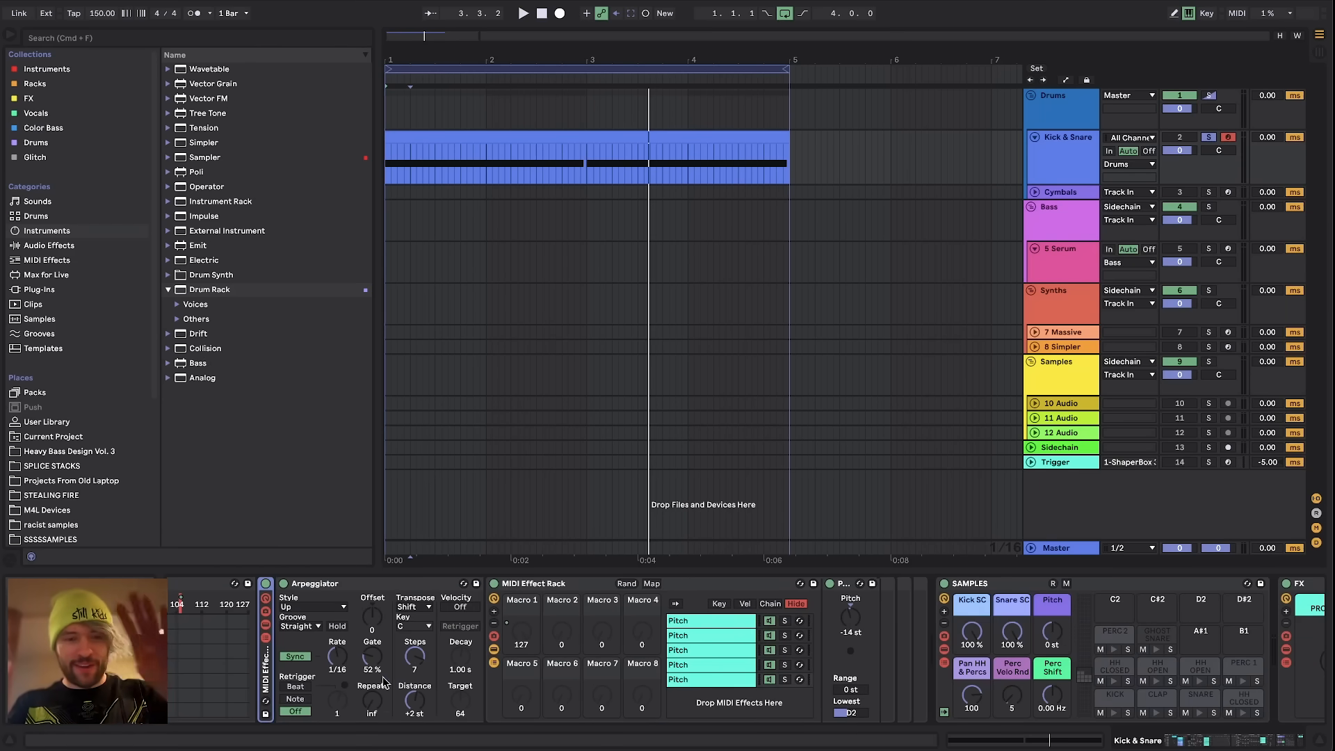
# Step: Examine the 16n pattern's Arpeggiator and the first and last Pitch chains of its second MIDI Effect Rack against the drum pads
pyautogui.click(367, 585)
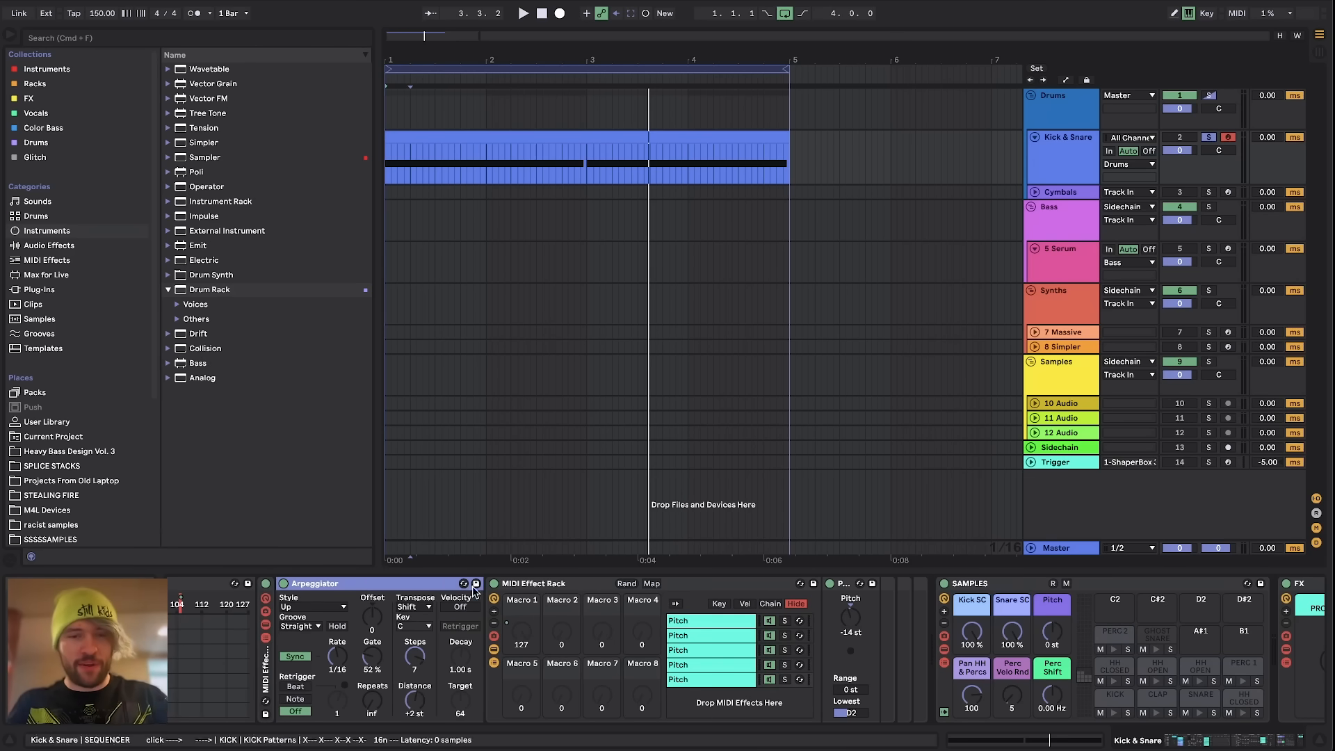
pyautogui.click(586, 587)
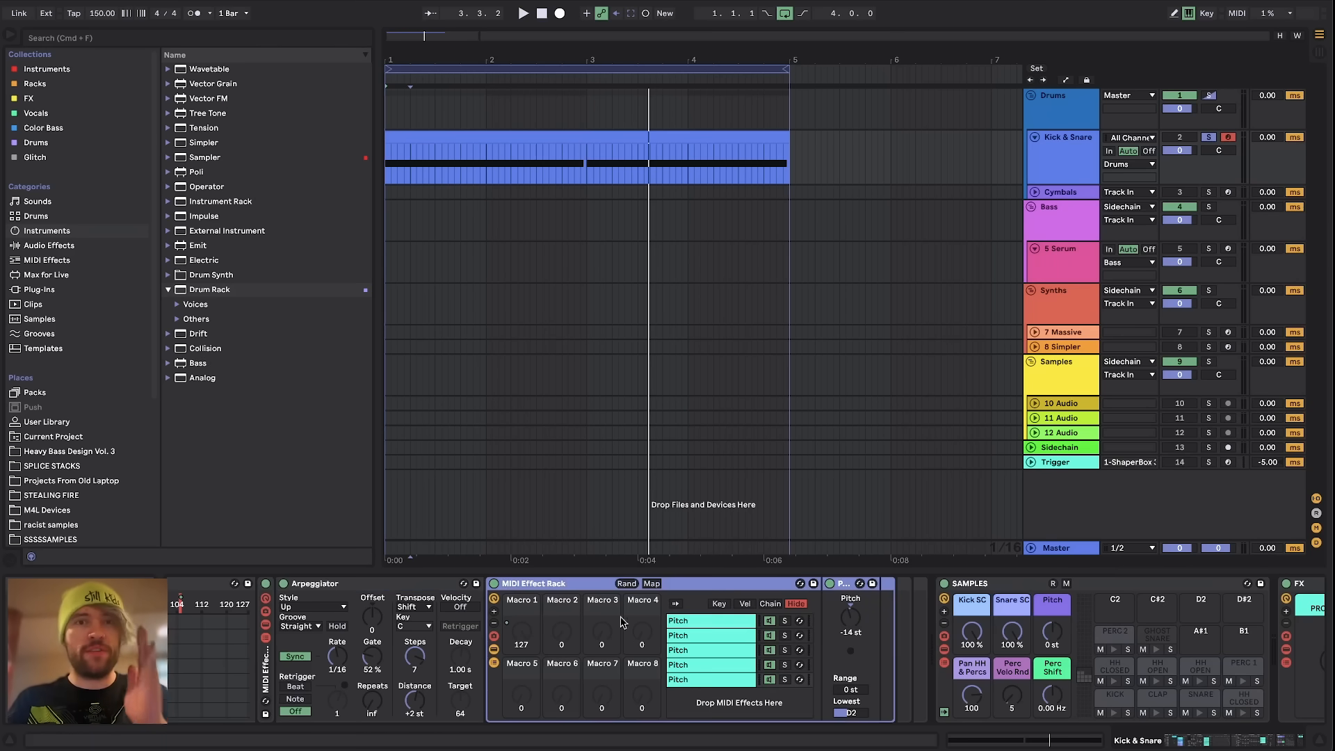
pyautogui.hscroll(-3, 696, 646)
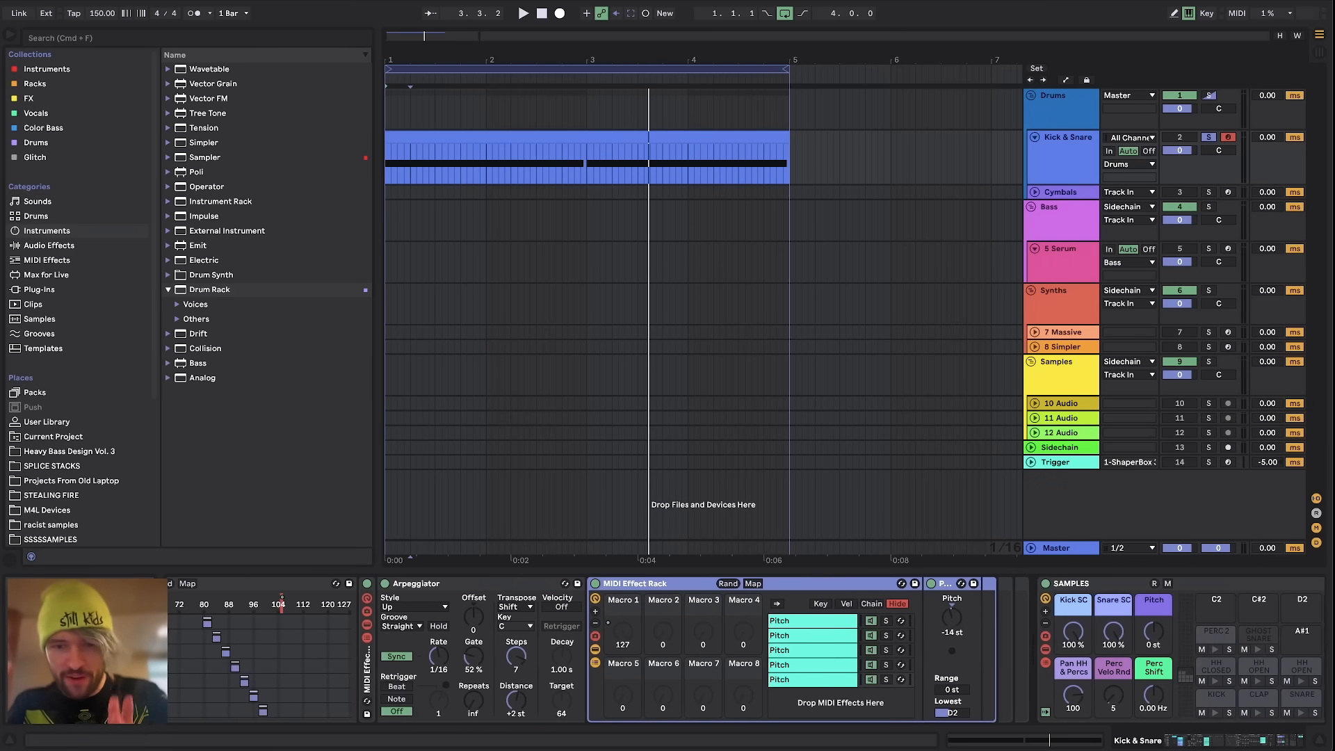
pyautogui.click(826, 679)
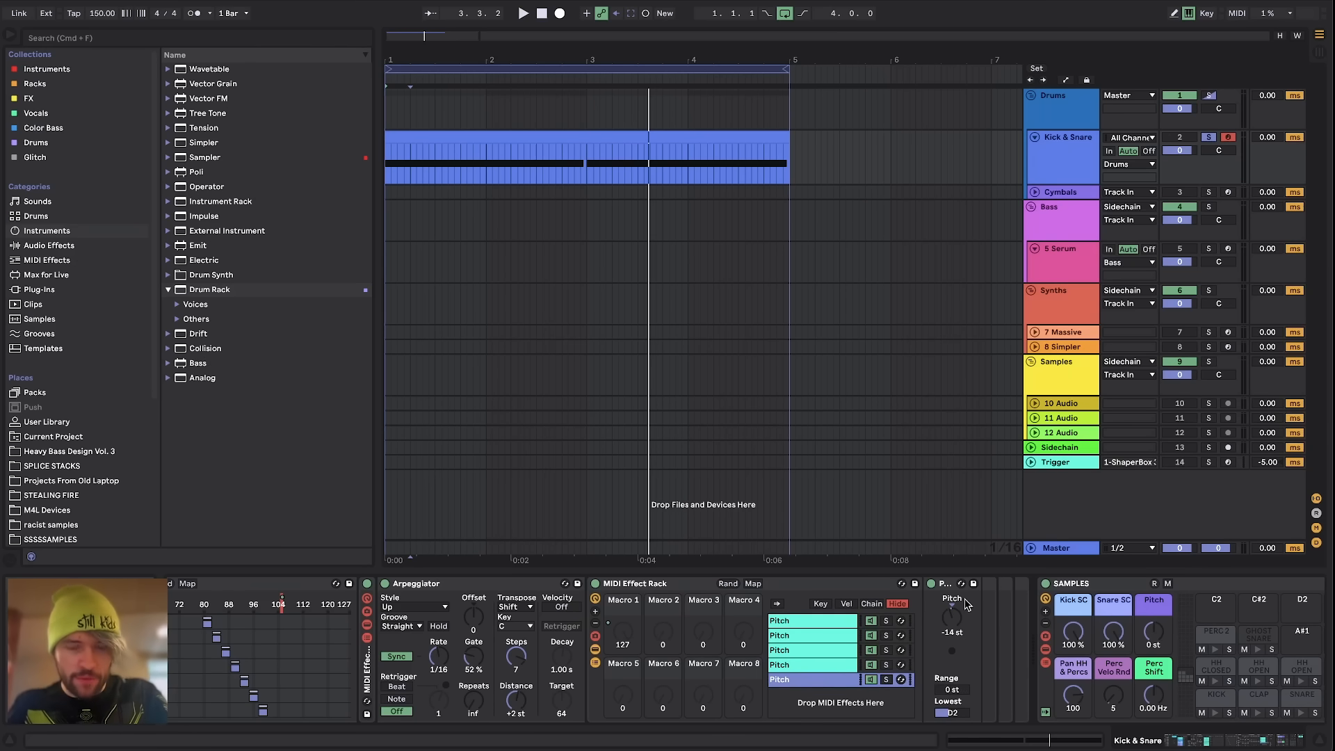
pyautogui.click(837, 624)
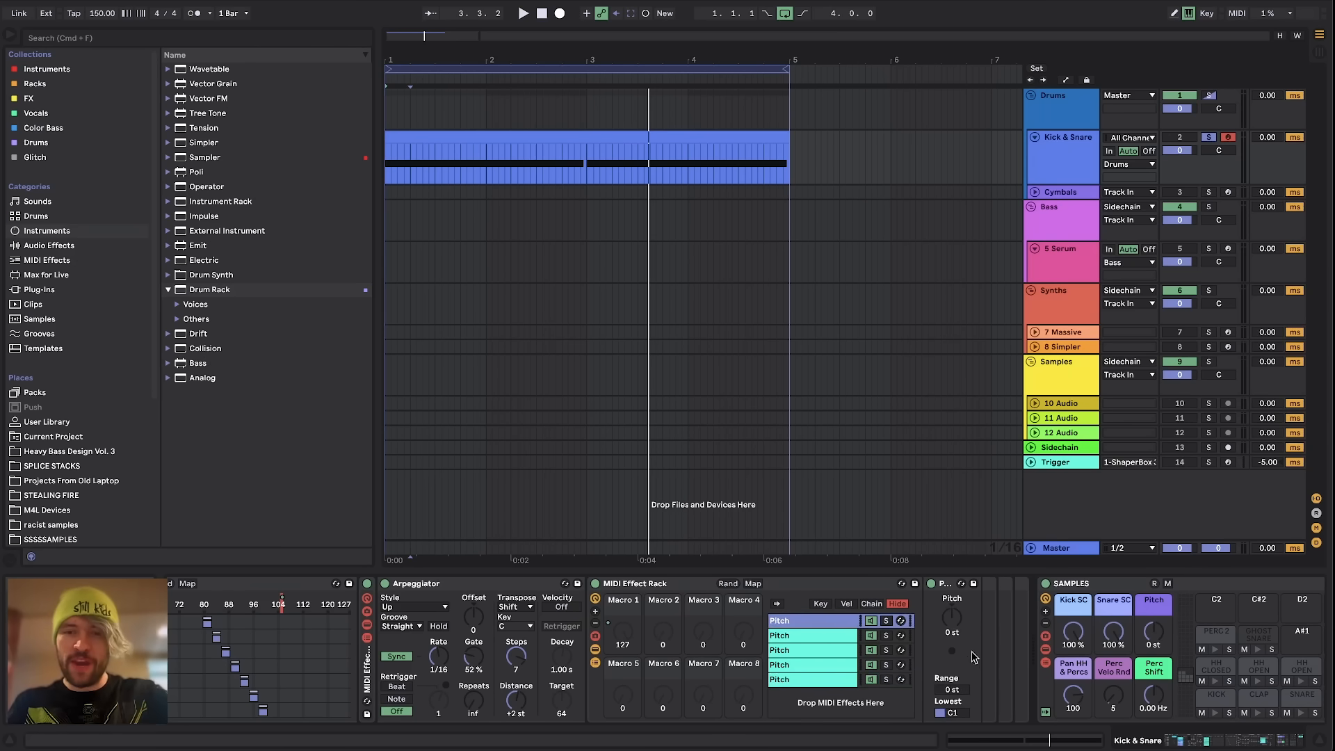
pyautogui.hscroll(1, 963, 648)
pyautogui.hscroll(3, 963, 648)
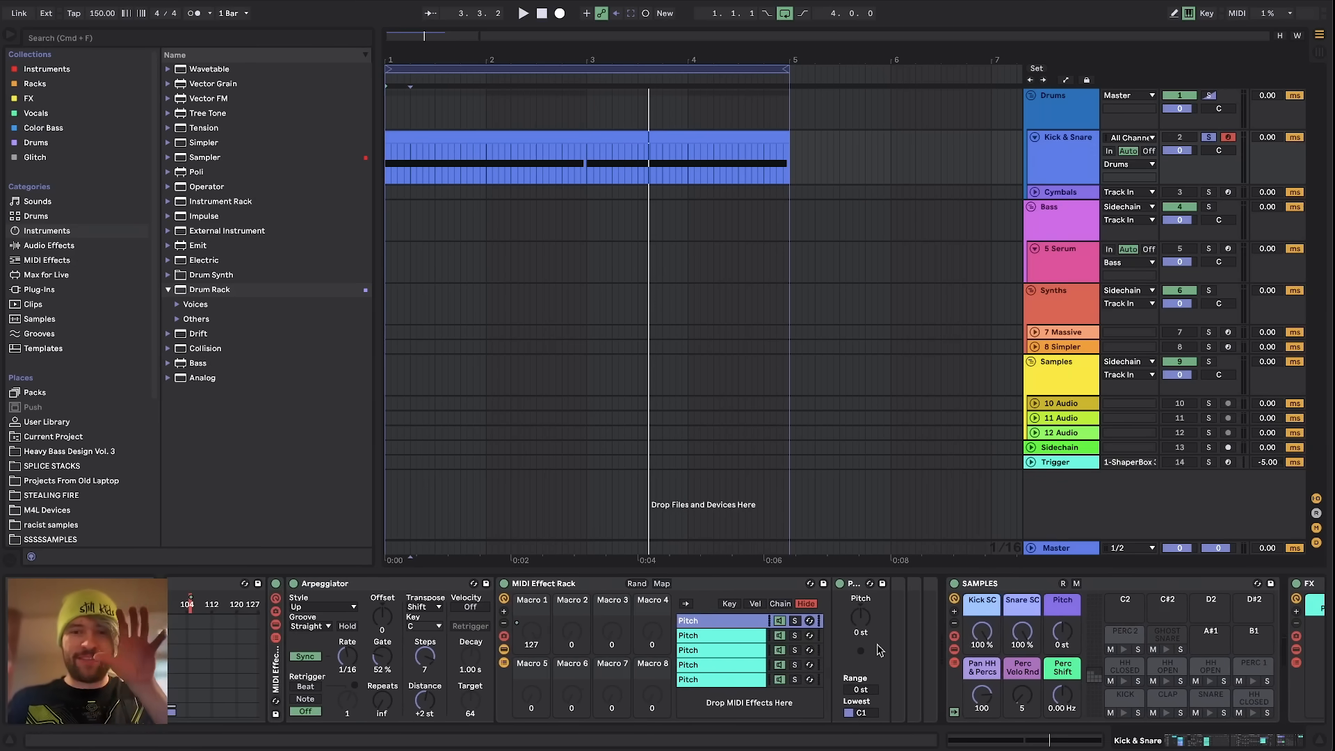
pyautogui.click(1132, 699)
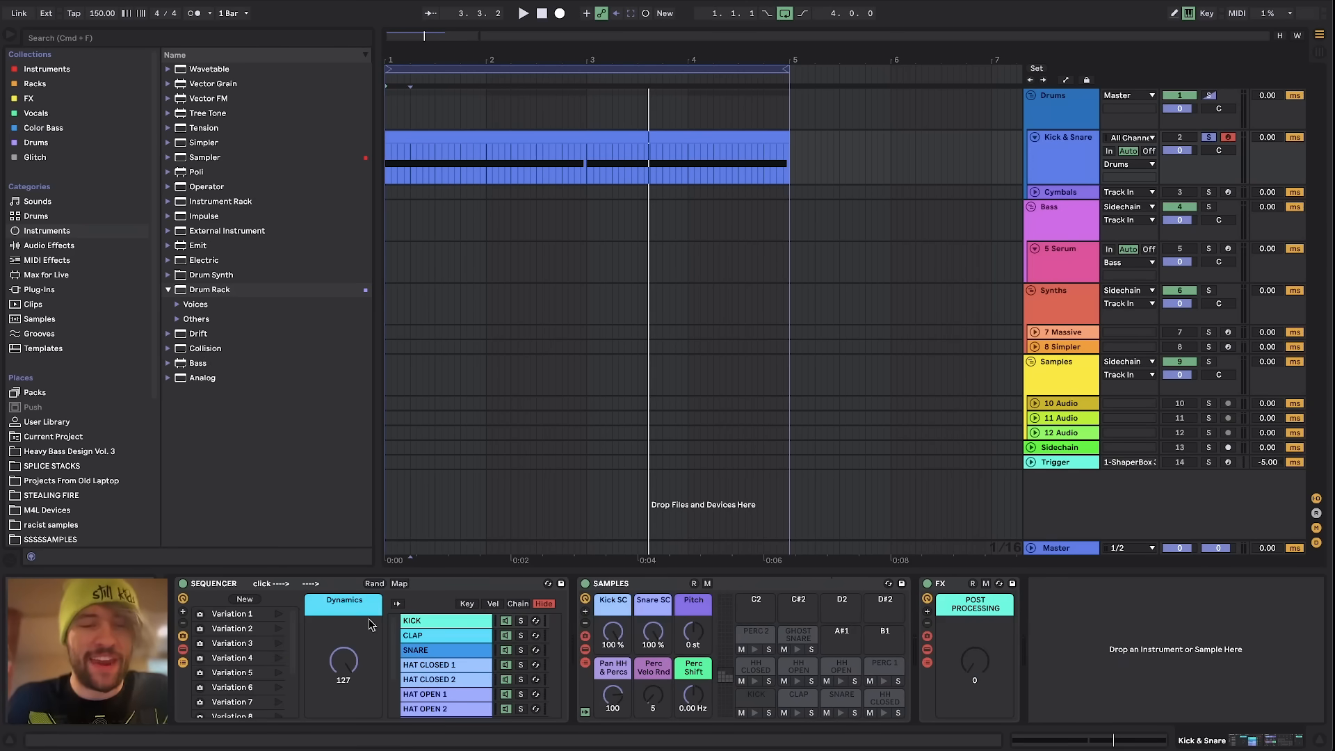
# Step: Select the sequencer's CLAP chain and audition the generated drum pattern in several short playbacks
pyautogui.click(445, 634)
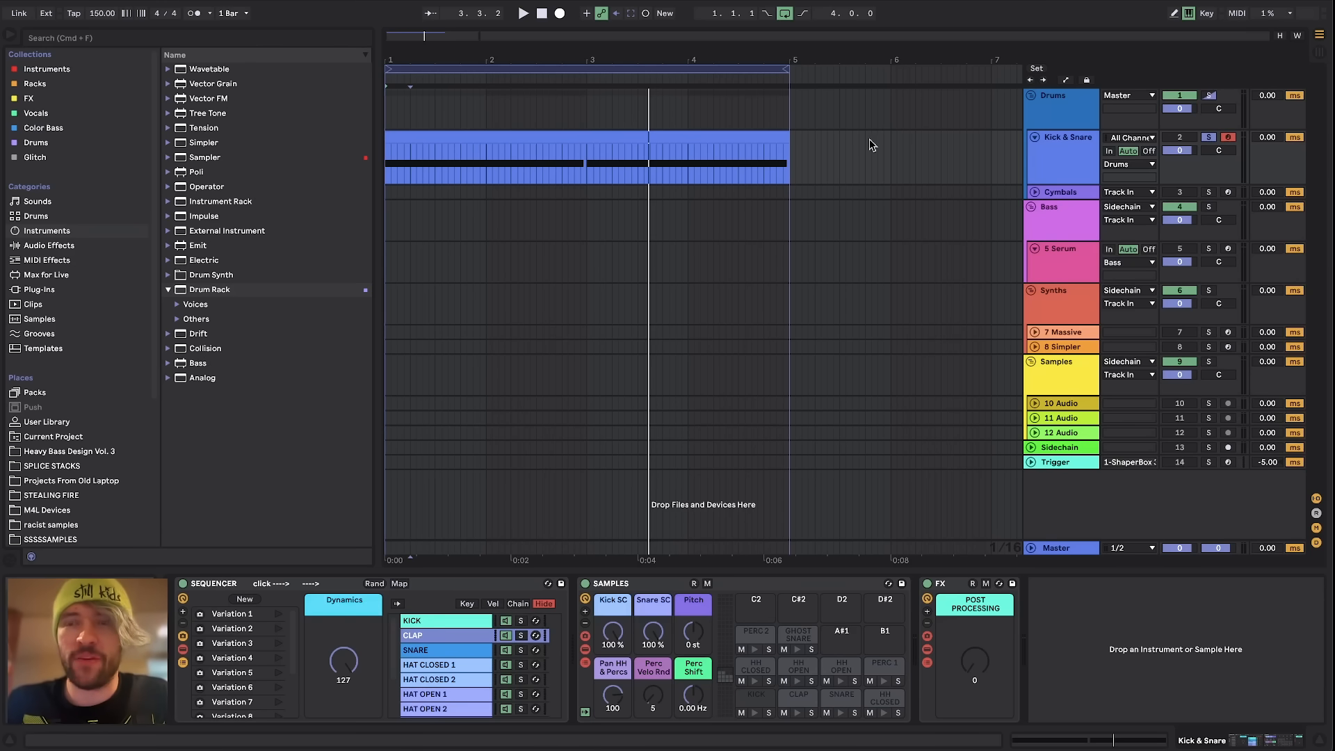
pyautogui.press('space')
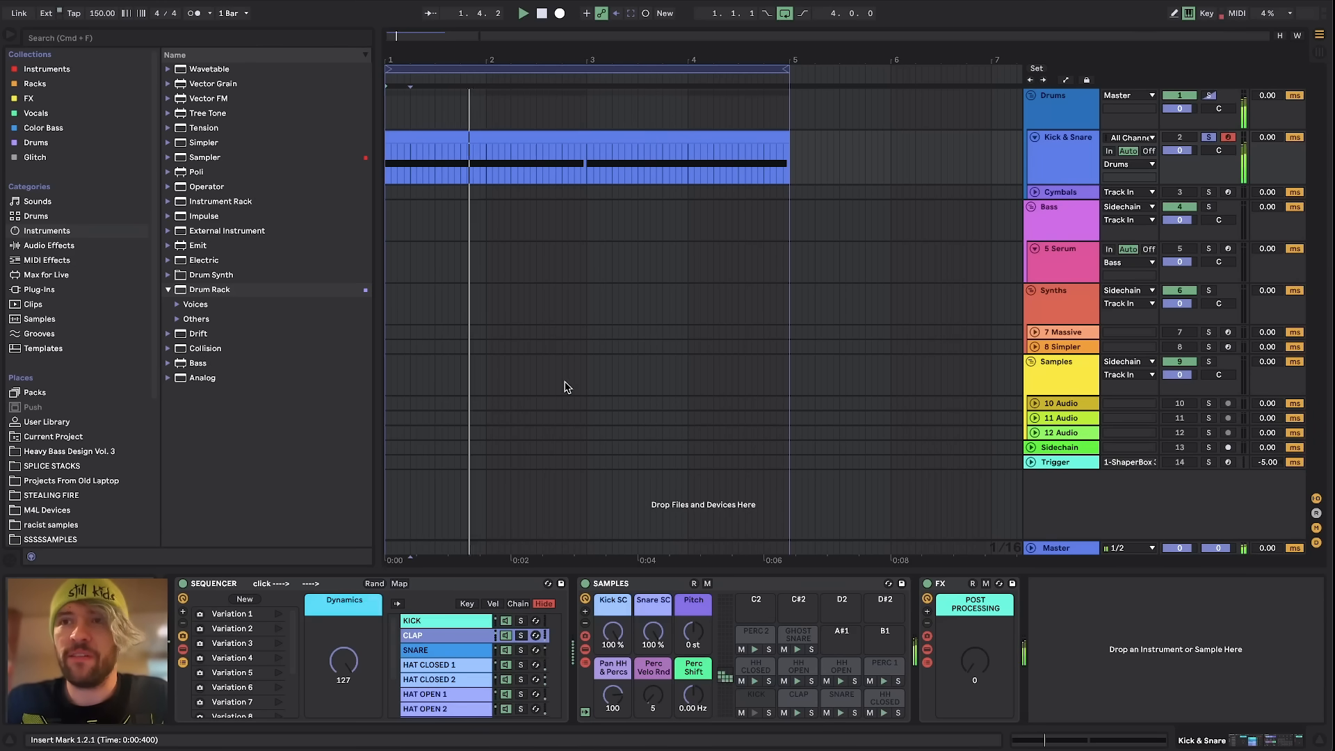
pyautogui.press('space')
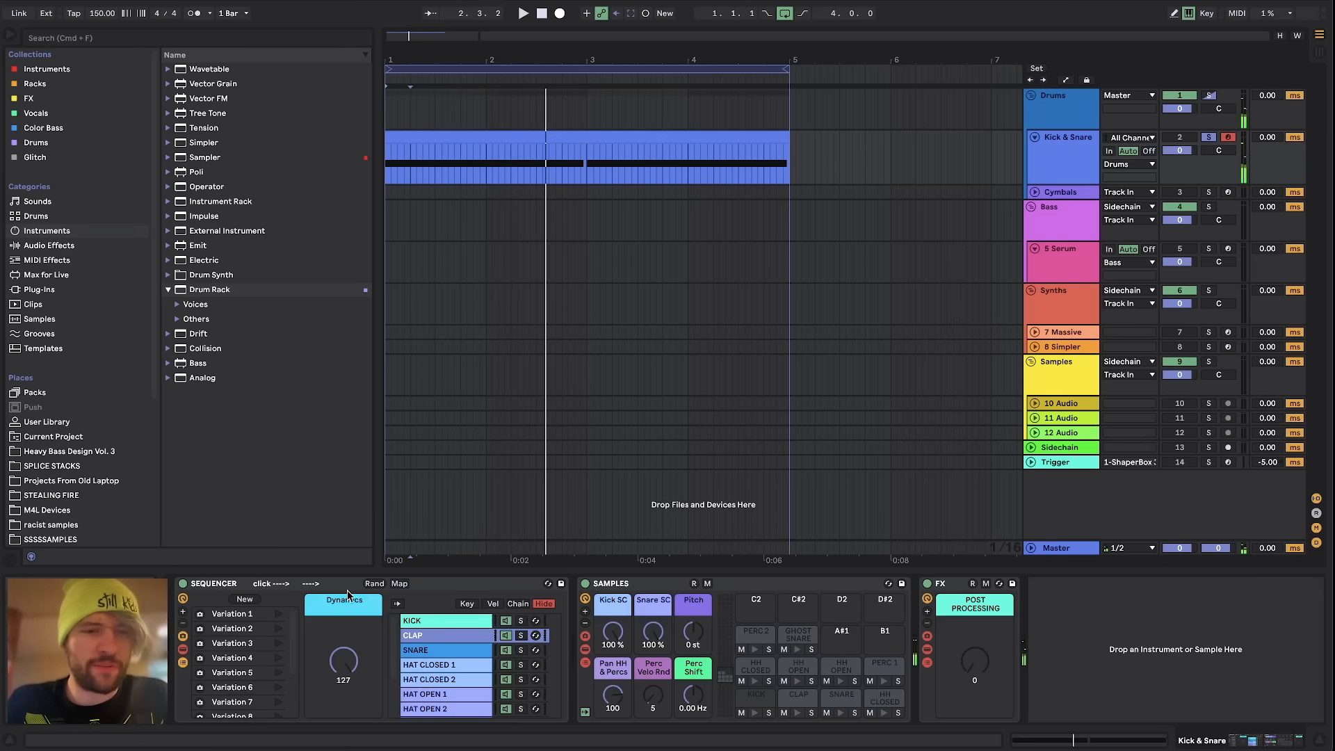
pyautogui.press('space')
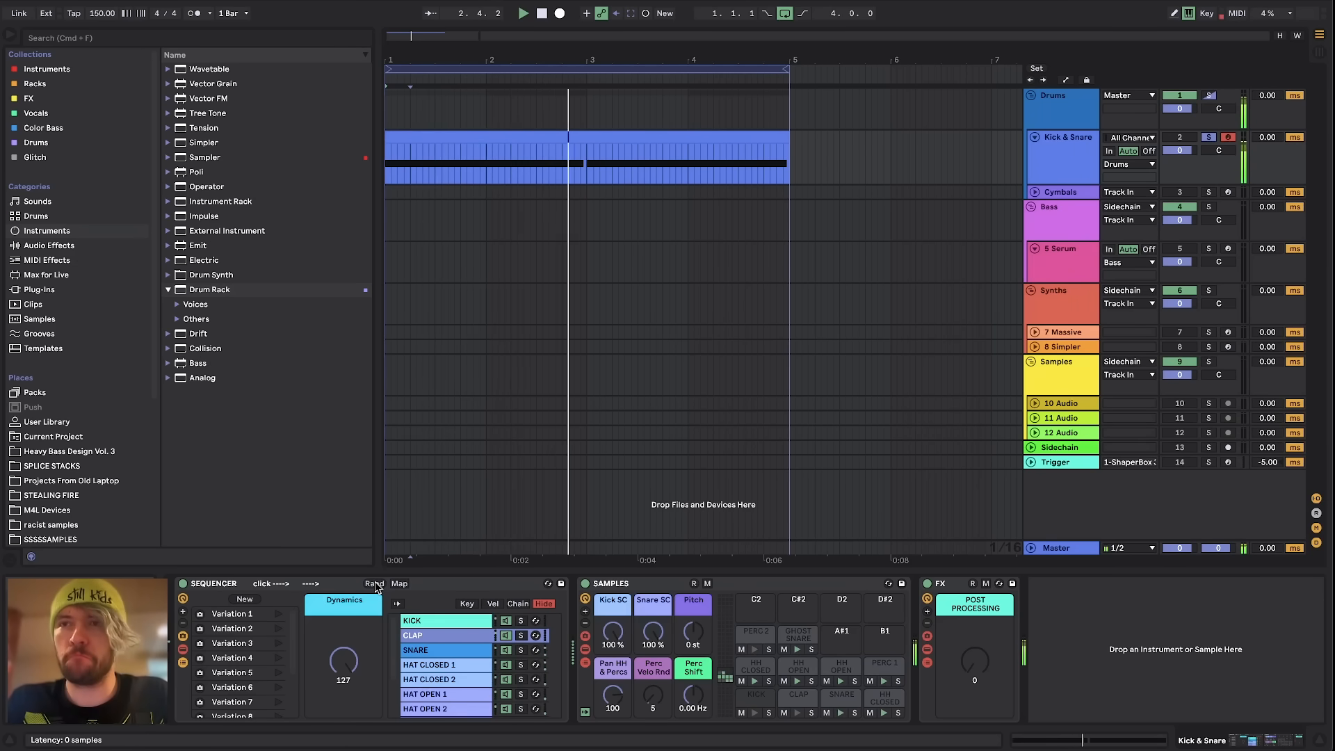
pyautogui.press('space')
pyautogui.press('space')
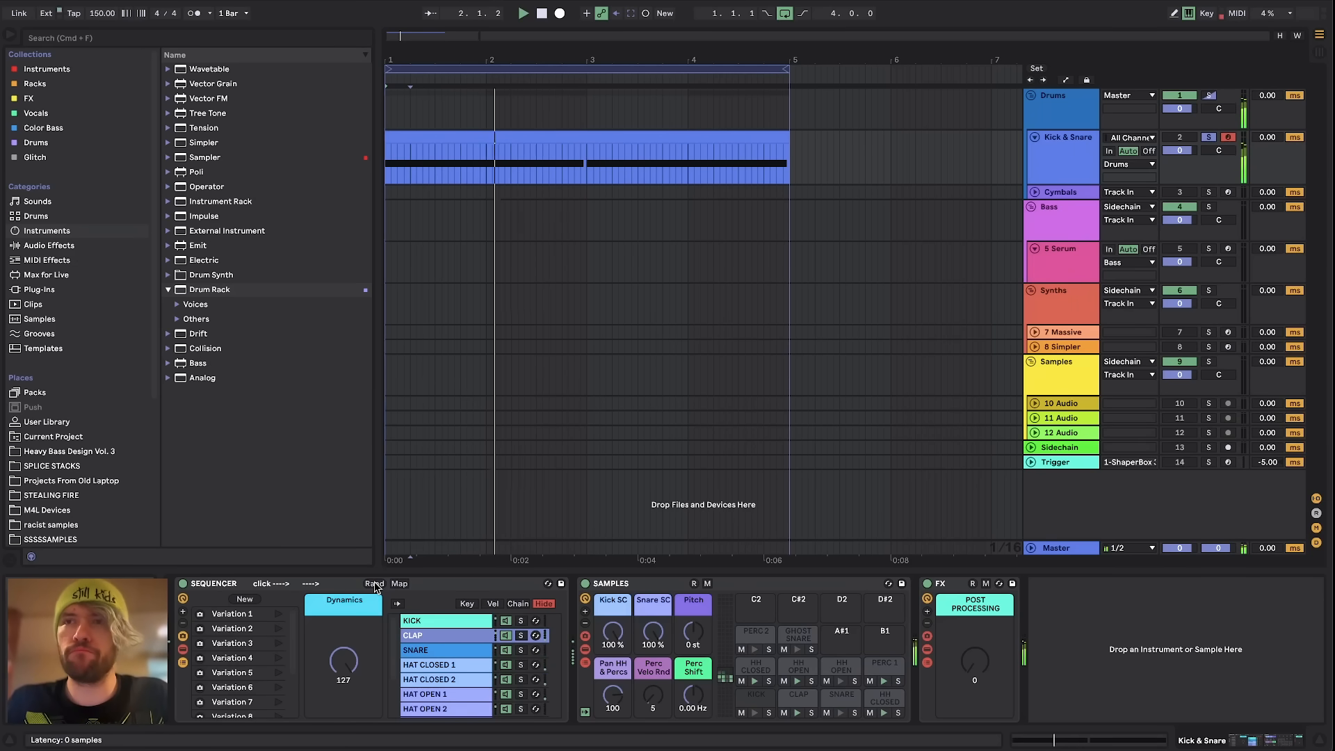
pyautogui.press('space')
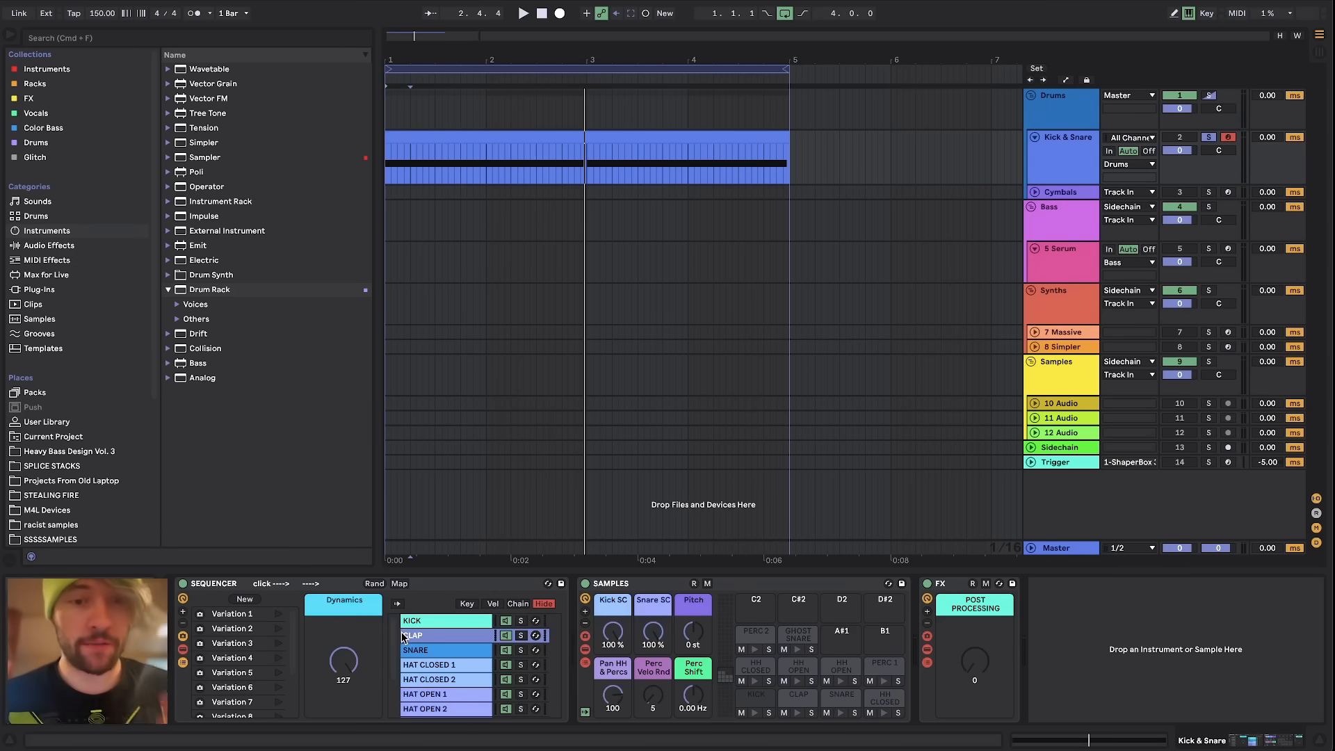
# Step: Select the four-bar section of the Kick & Snare clip from bar 1 and open the sequencer's KICK chain
pyautogui.press('Home')
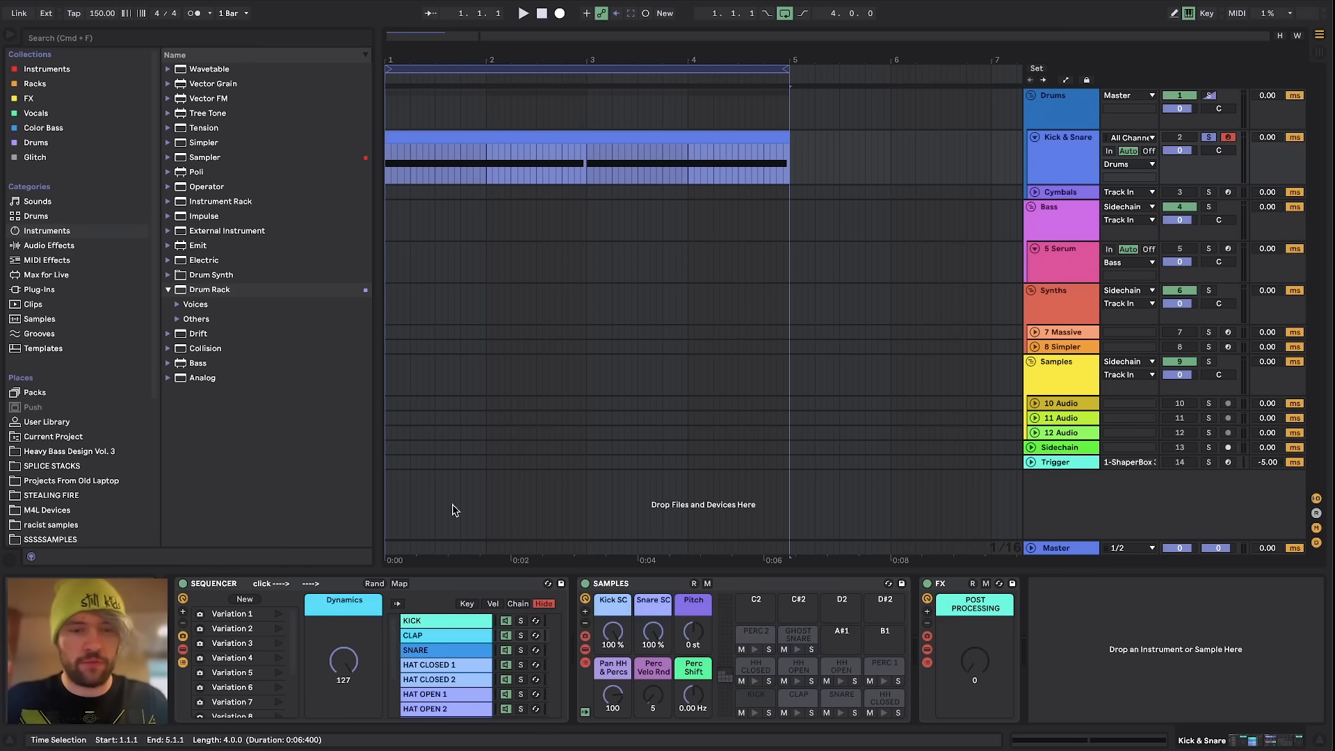
pyautogui.click(470, 621)
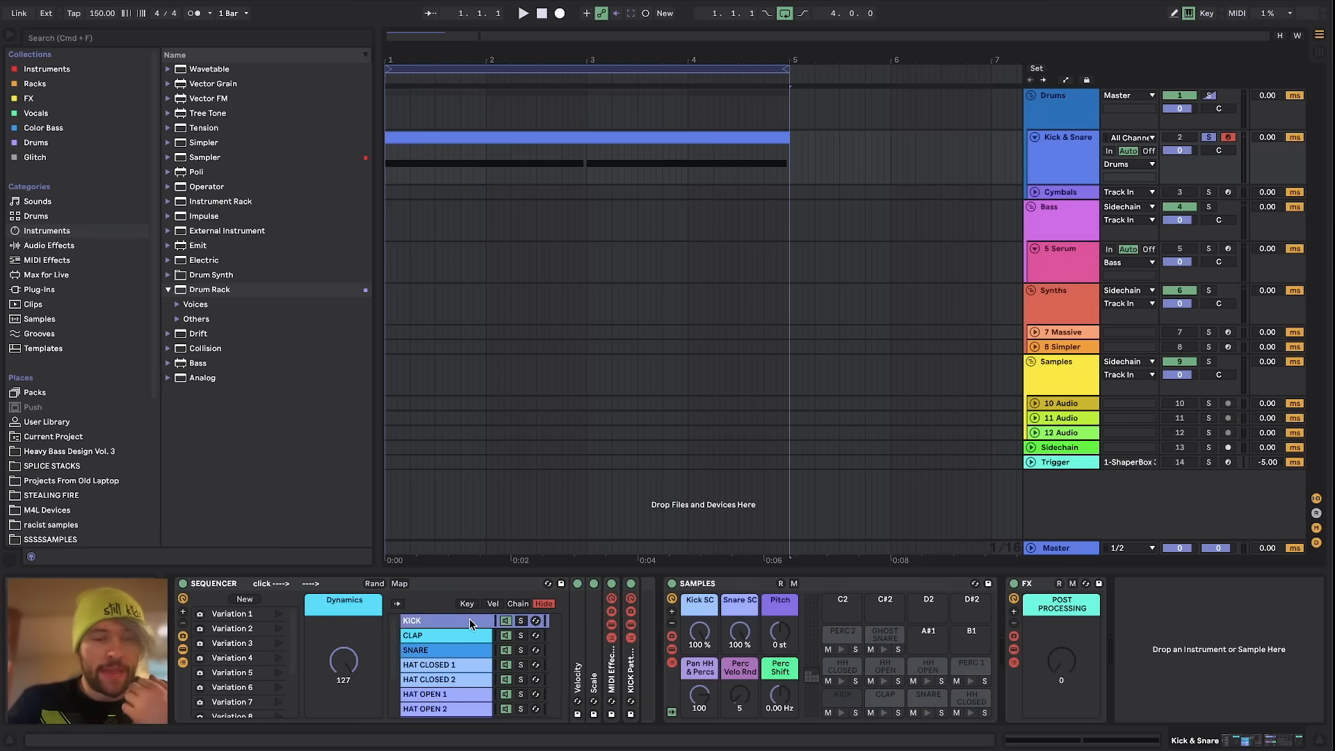
# Step: Expand the KICK Patterns rack and review the pattern racks of the CLAP, SNARE, HAT CLOSED 1, HAT OPEN 1 and HAT OPEN 2 chains
pyautogui.doubleClick(633, 669)
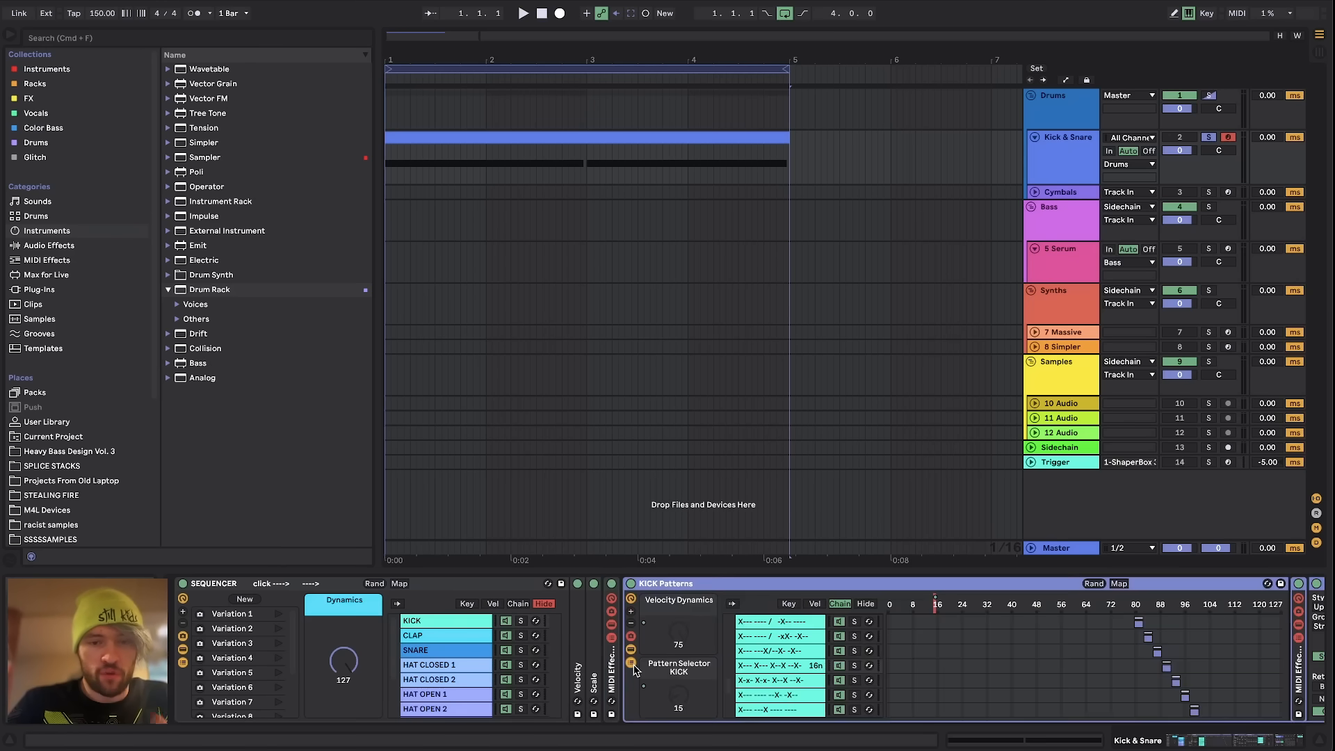
pyautogui.click(450, 637)
pyautogui.scroll(-1, 954, 676)
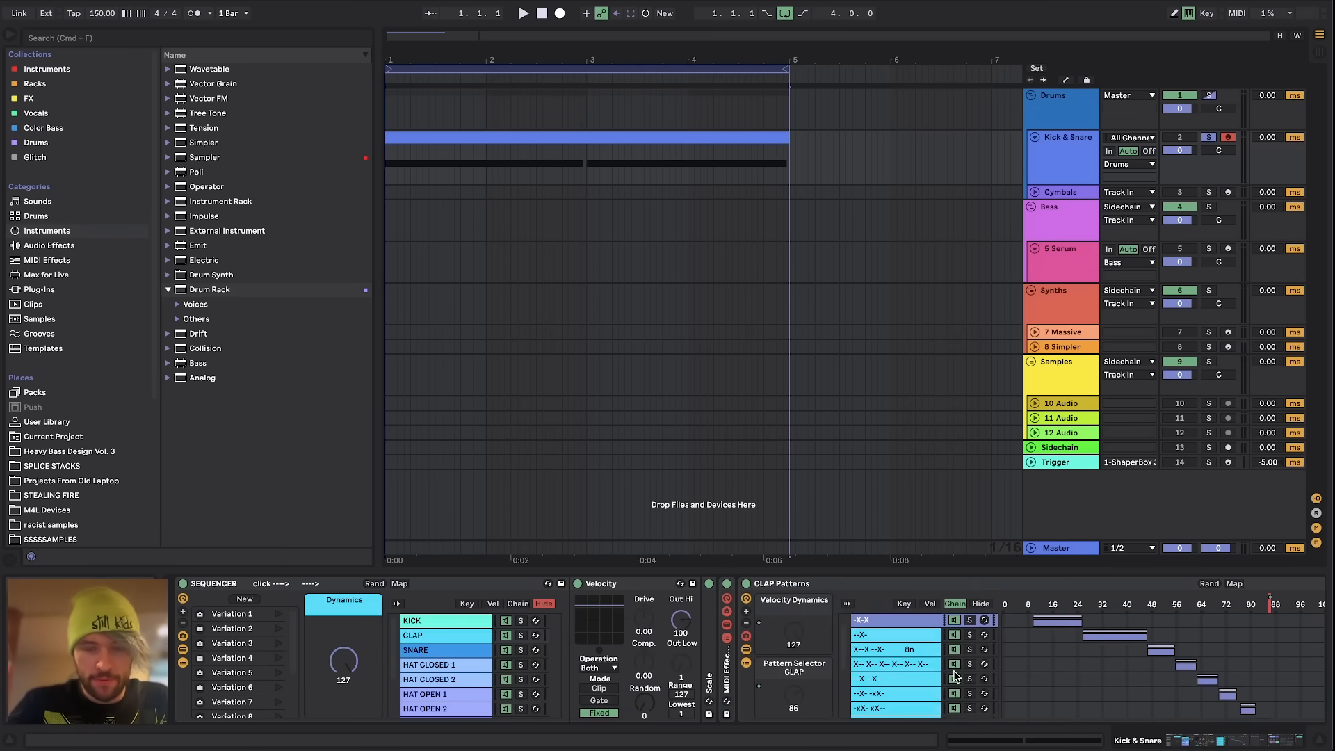
pyautogui.click(451, 654)
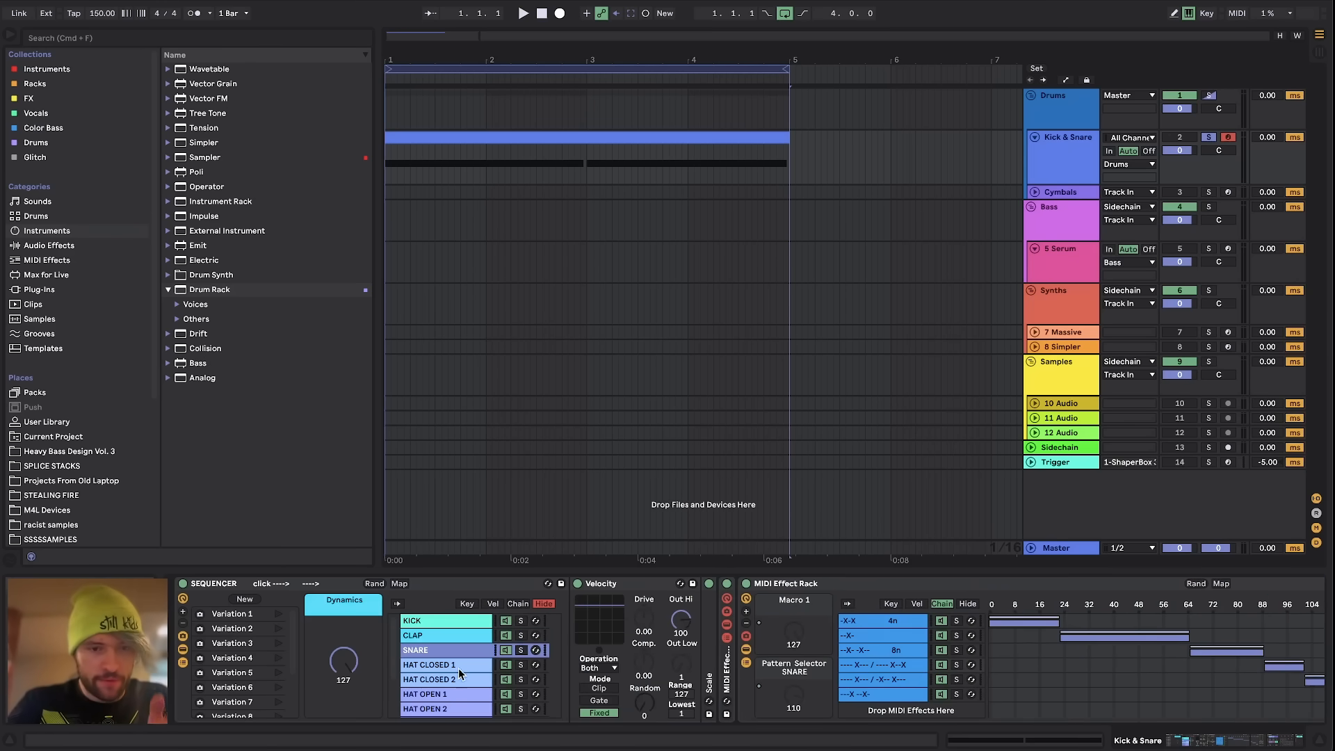
pyautogui.click(456, 664)
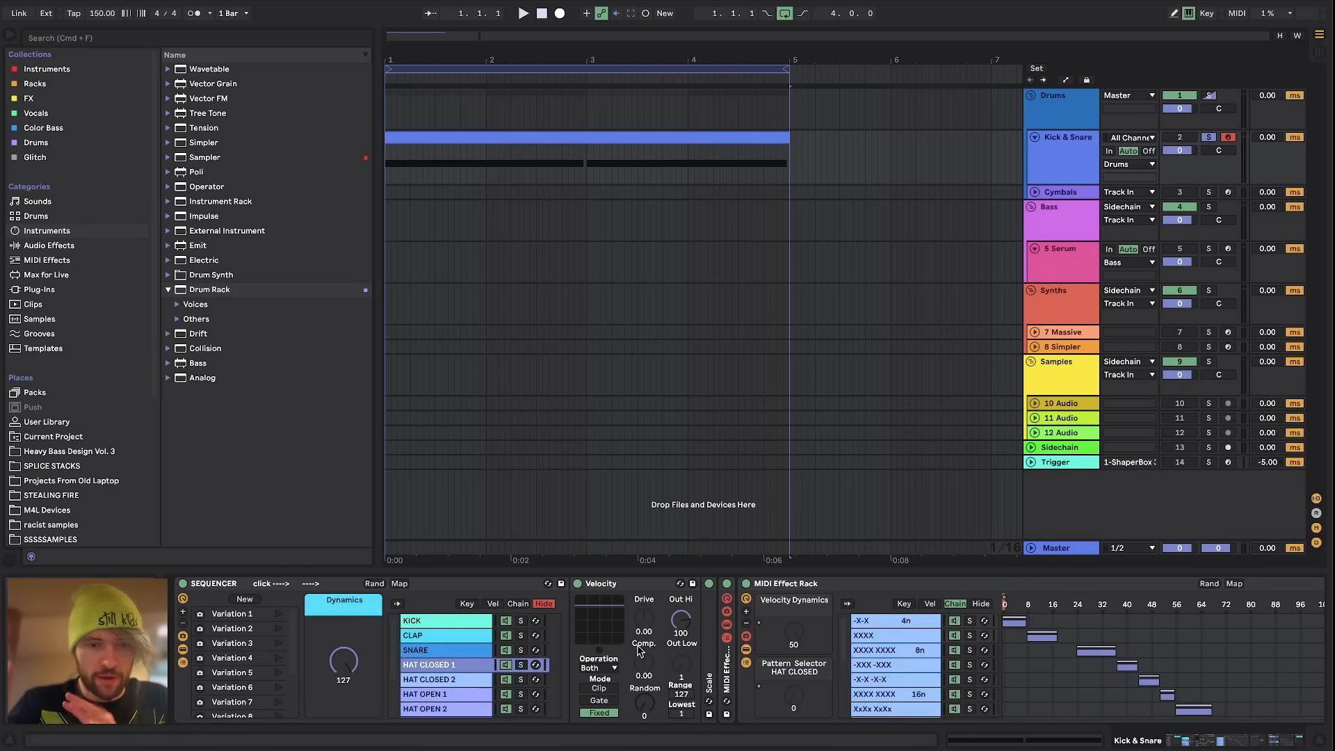
pyautogui.click(443, 696)
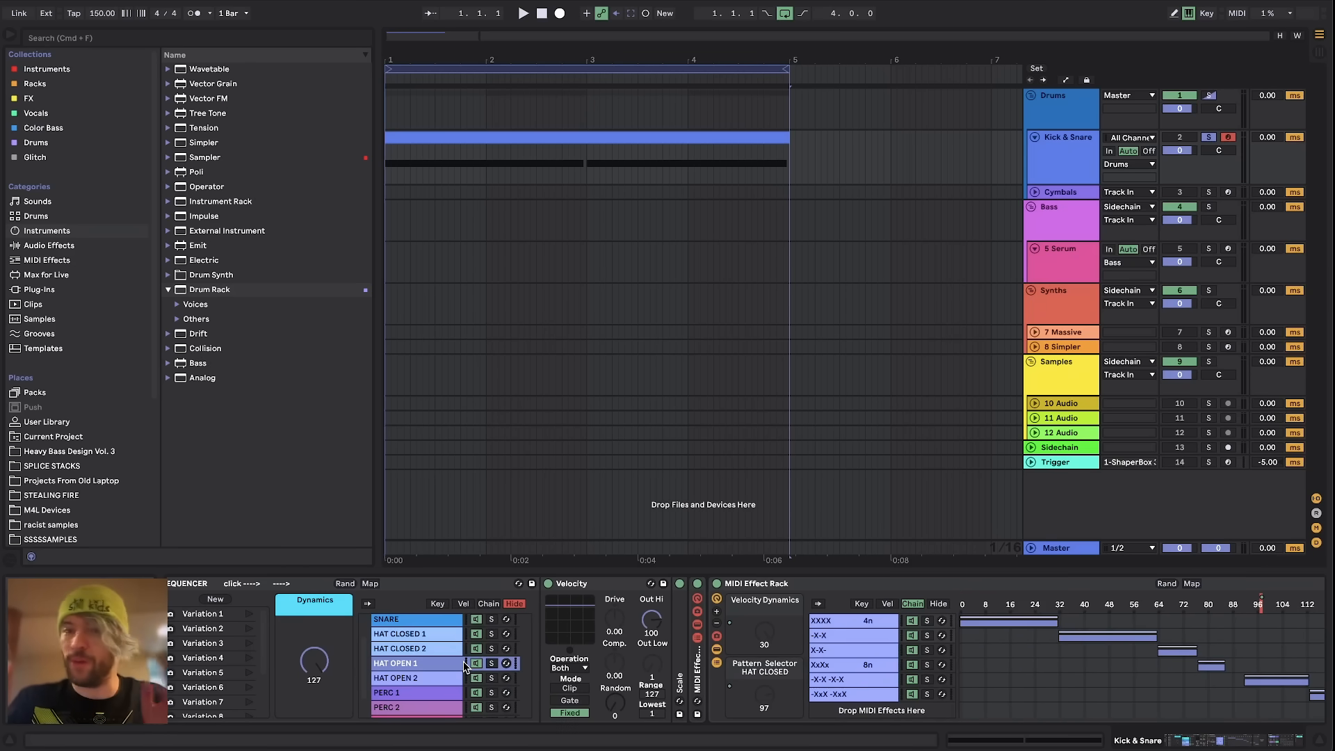
pyautogui.click(425, 677)
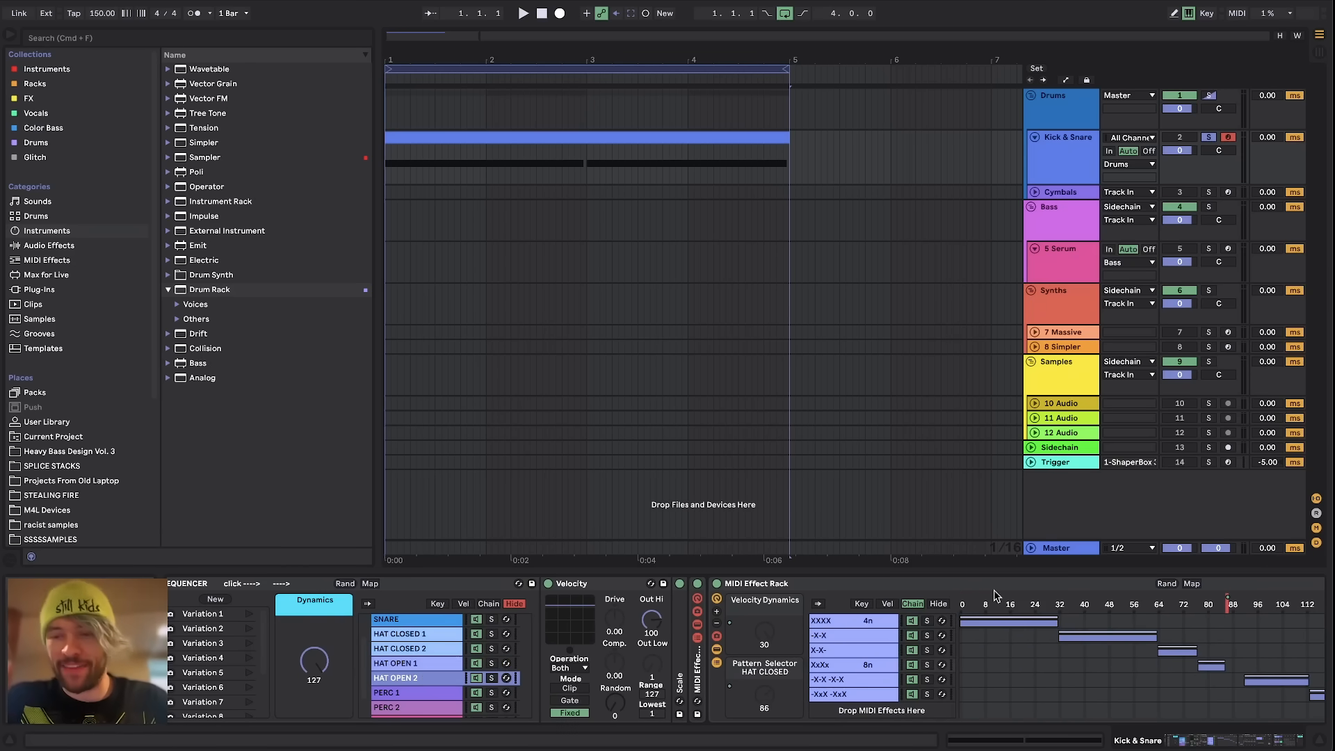
# Step: Examine the full list of arpeggiator chains in the PERC 1 rack
pyautogui.click(452, 692)
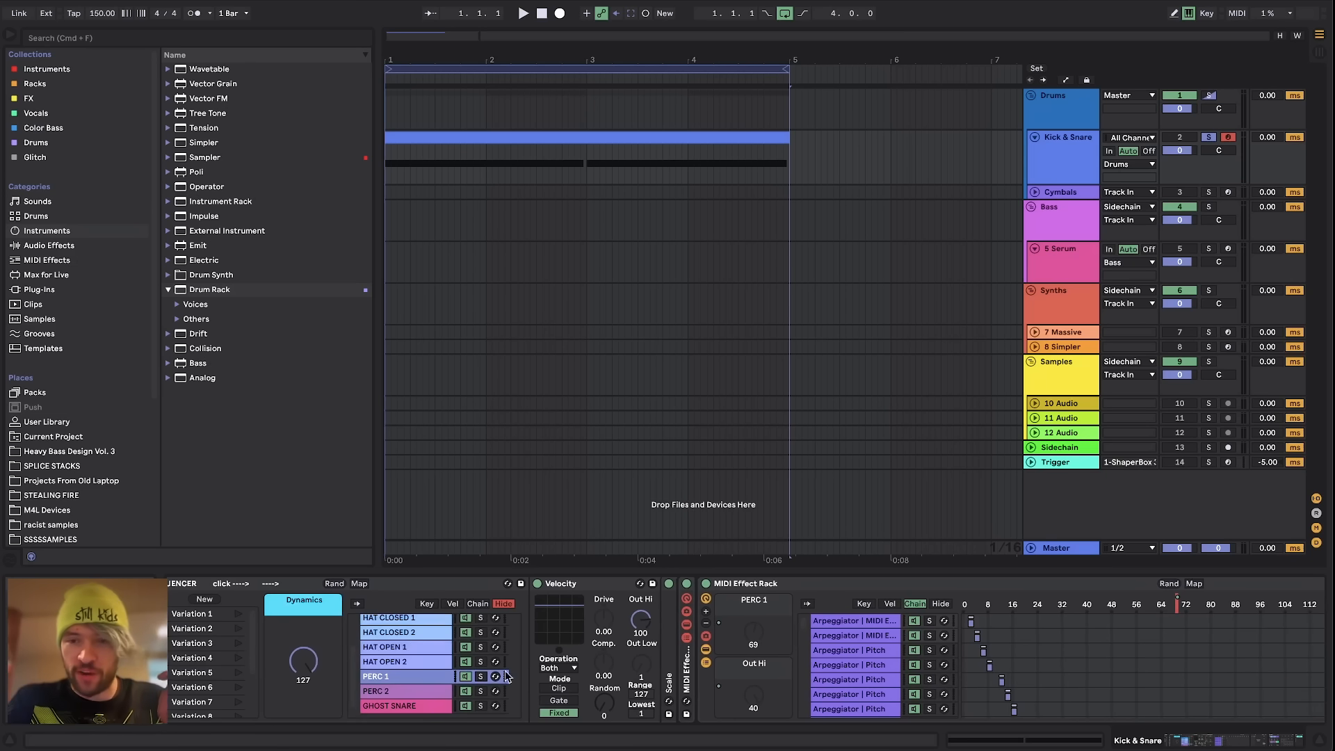
pyautogui.hscroll(2, 1129, 678)
pyautogui.scroll(-10, 1129, 679)
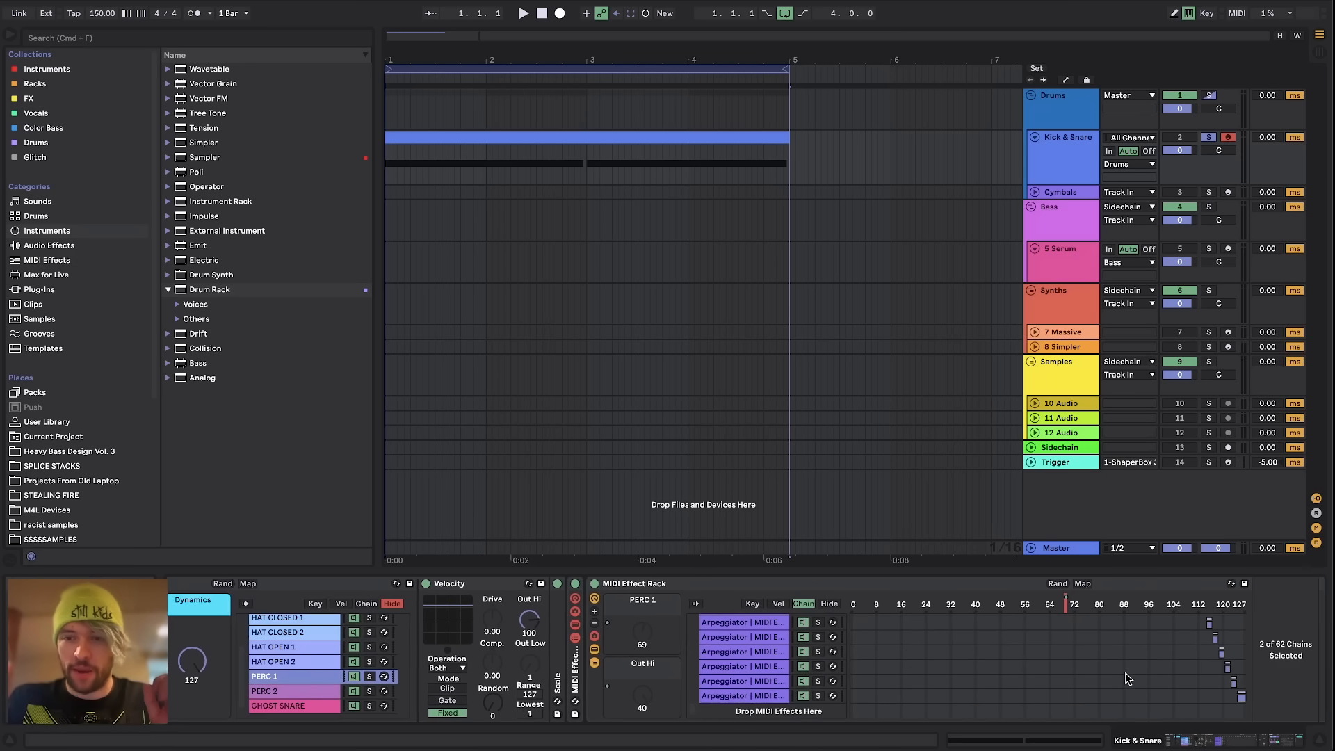
pyautogui.scroll(6, 1129, 678)
pyautogui.hscroll(-4, 1129, 679)
# Step: Examine the arpeggiator chains and their selector zones in the GHOST SNARE rack
pyautogui.click(440, 706)
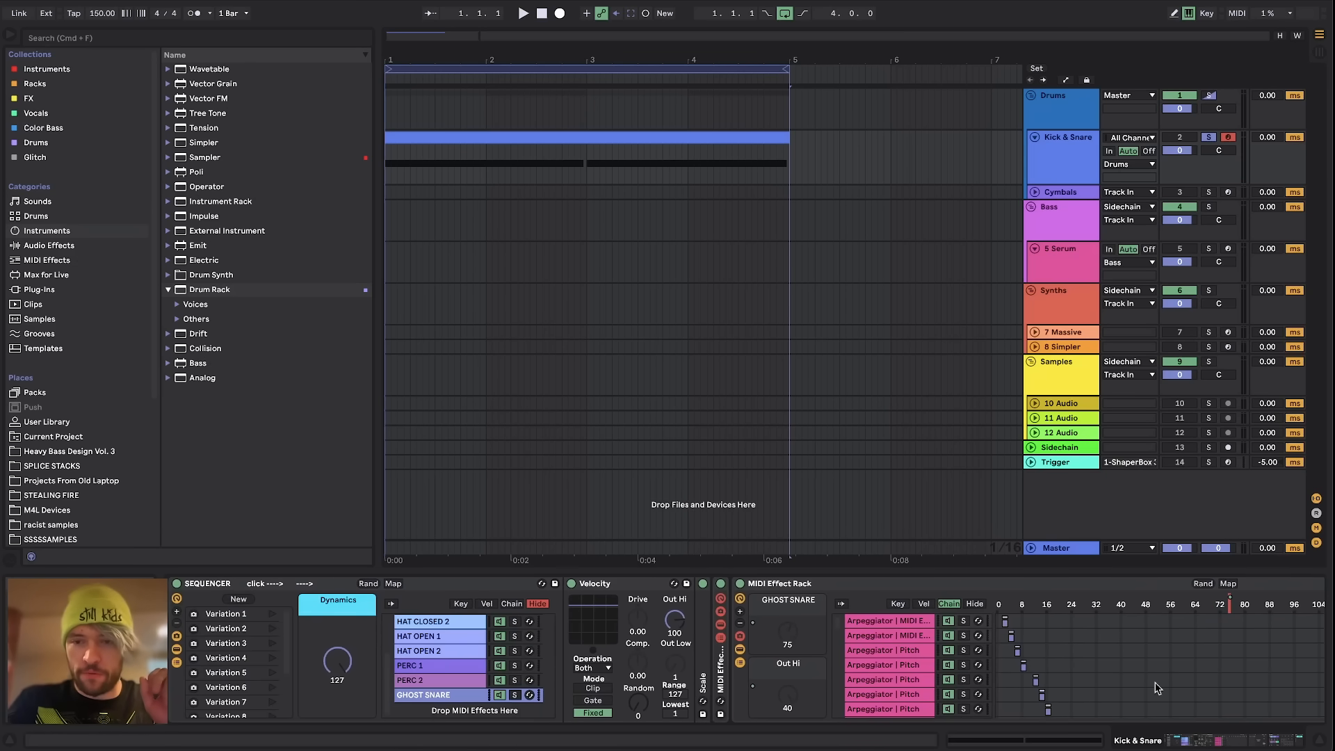
pyautogui.hscroll(3, 1198, 677)
pyautogui.hscroll(-4, 1052, 679)
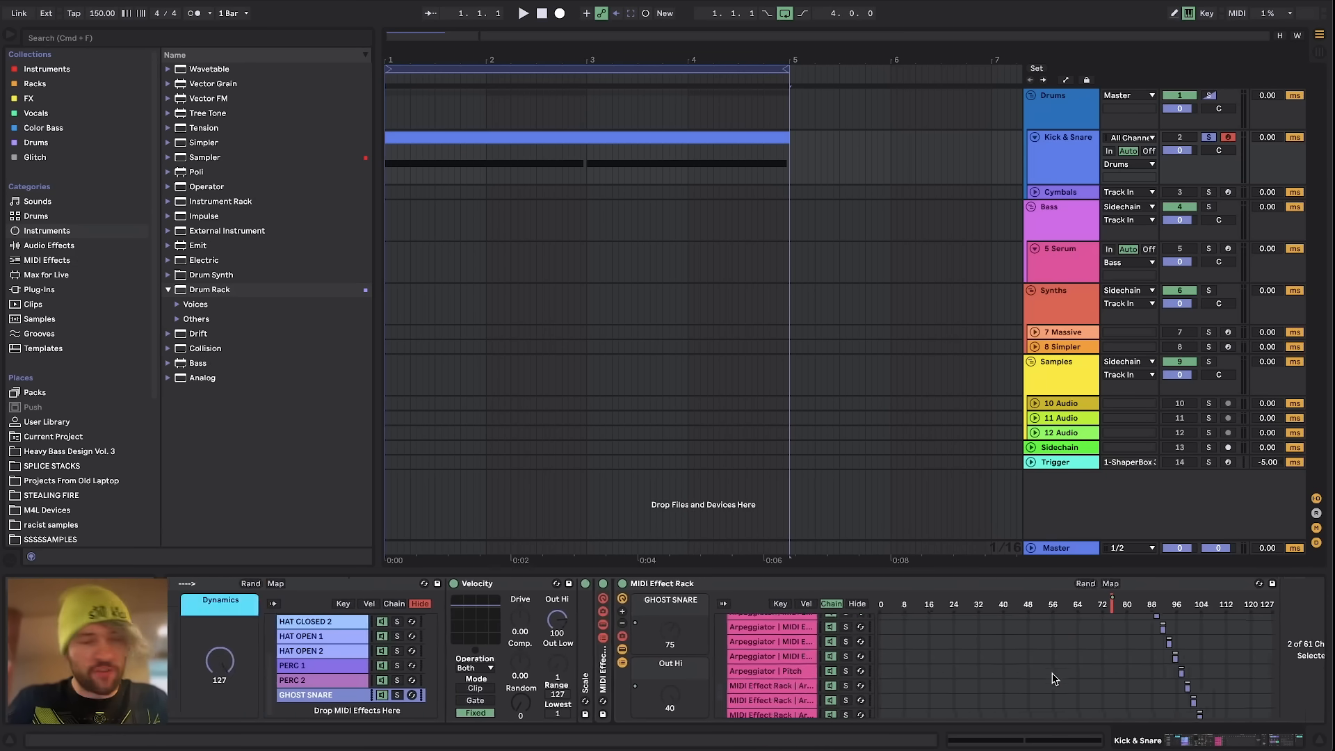
pyautogui.scroll(5, 1051, 680)
pyautogui.scroll(3, 454, 657)
# Step: Return to the sequencer's KICK chain and revisit the CLAP and SNARE chains
pyautogui.click(442, 621)
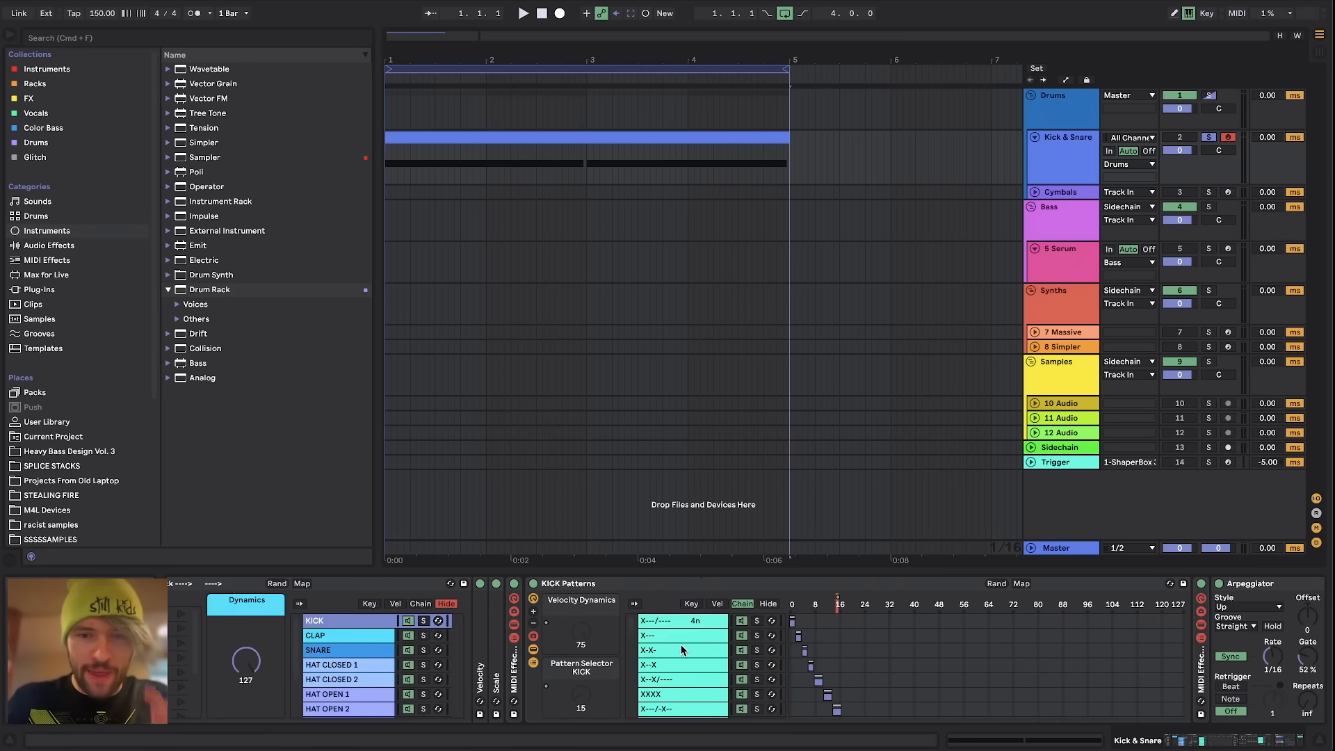
pyautogui.click(332, 635)
pyautogui.click(353, 649)
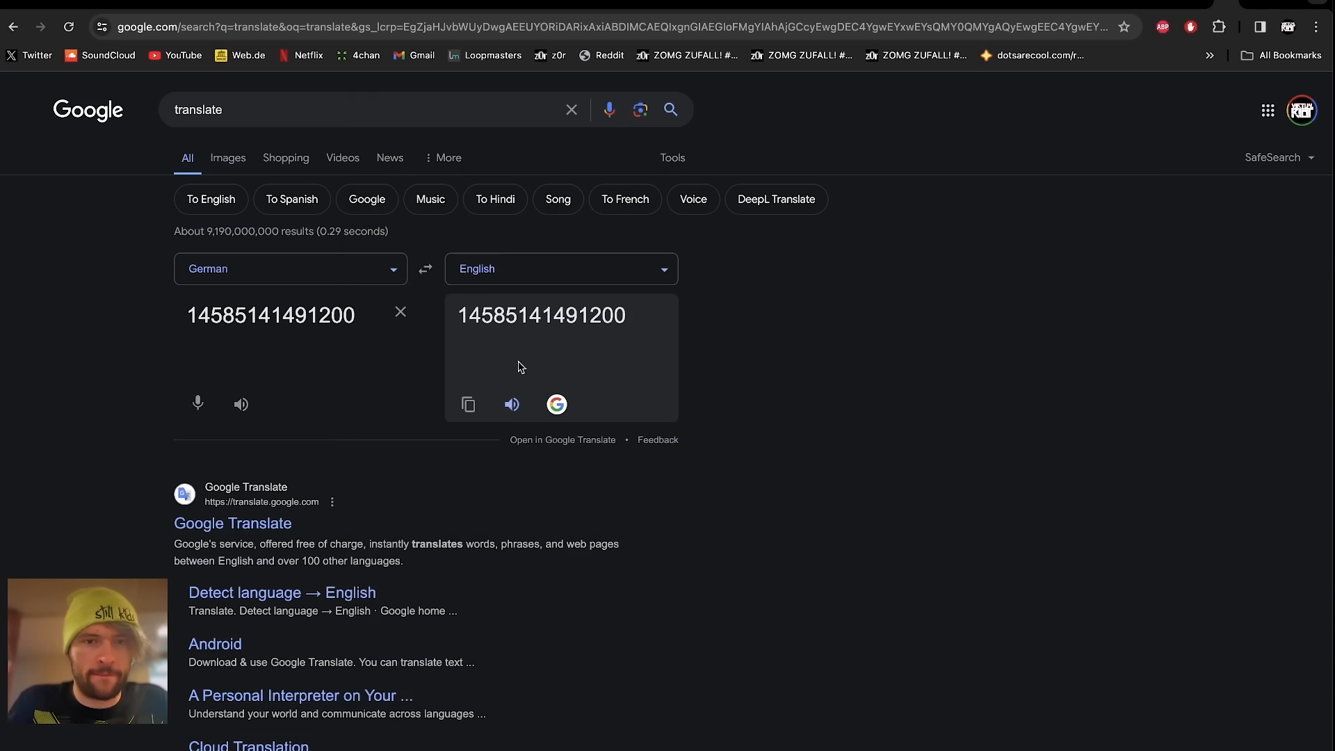
pyautogui.click(515, 410)
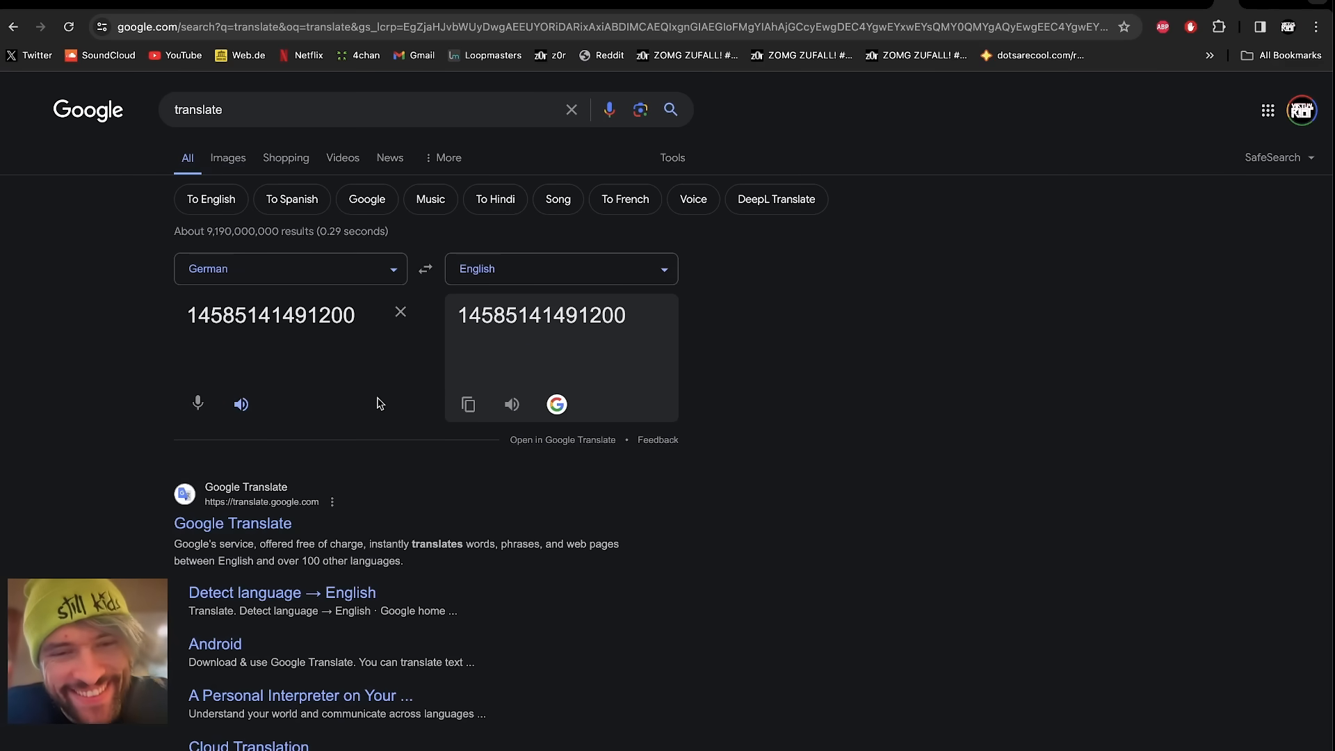
pyautogui.press('super+Tab')
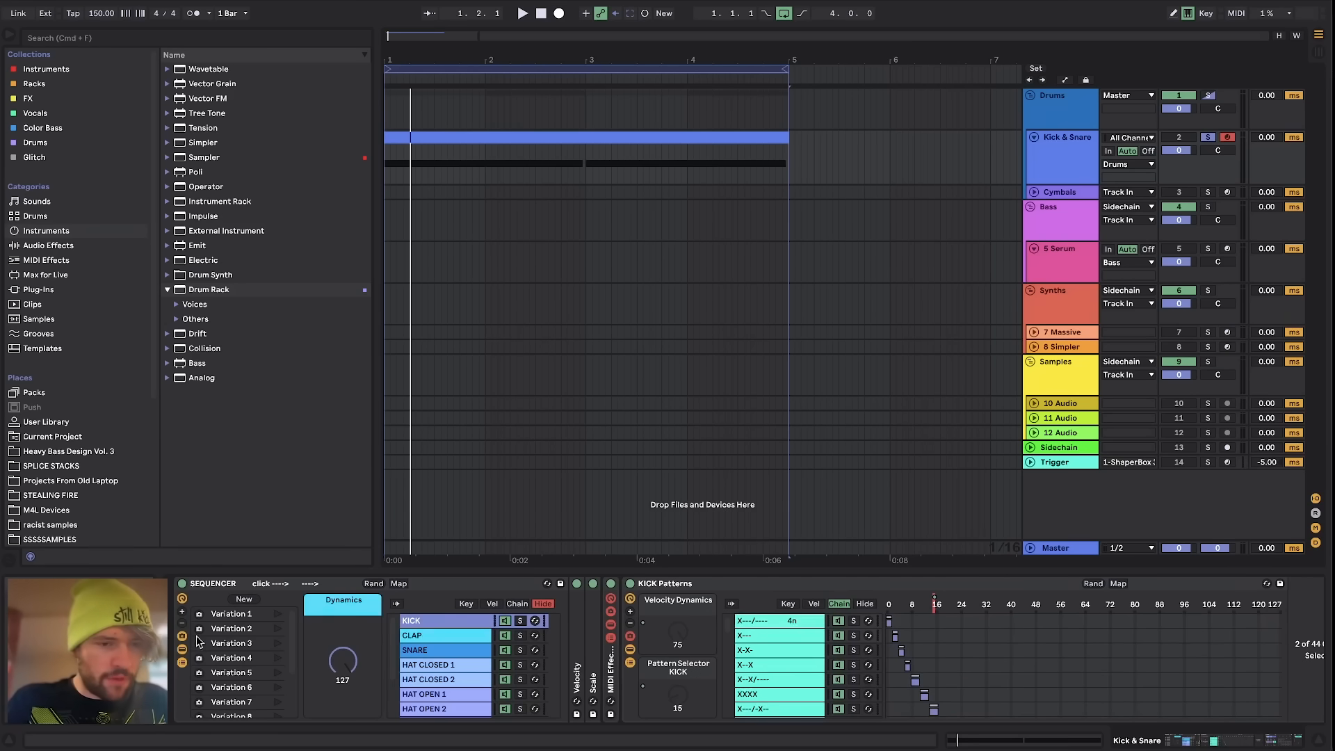
# Step: Collapse the SEQUENCER rack to its variations and Dynamics macro, and compare it with the SAMPLES rack
pyautogui.click(182, 662)
pyautogui.click(271, 594)
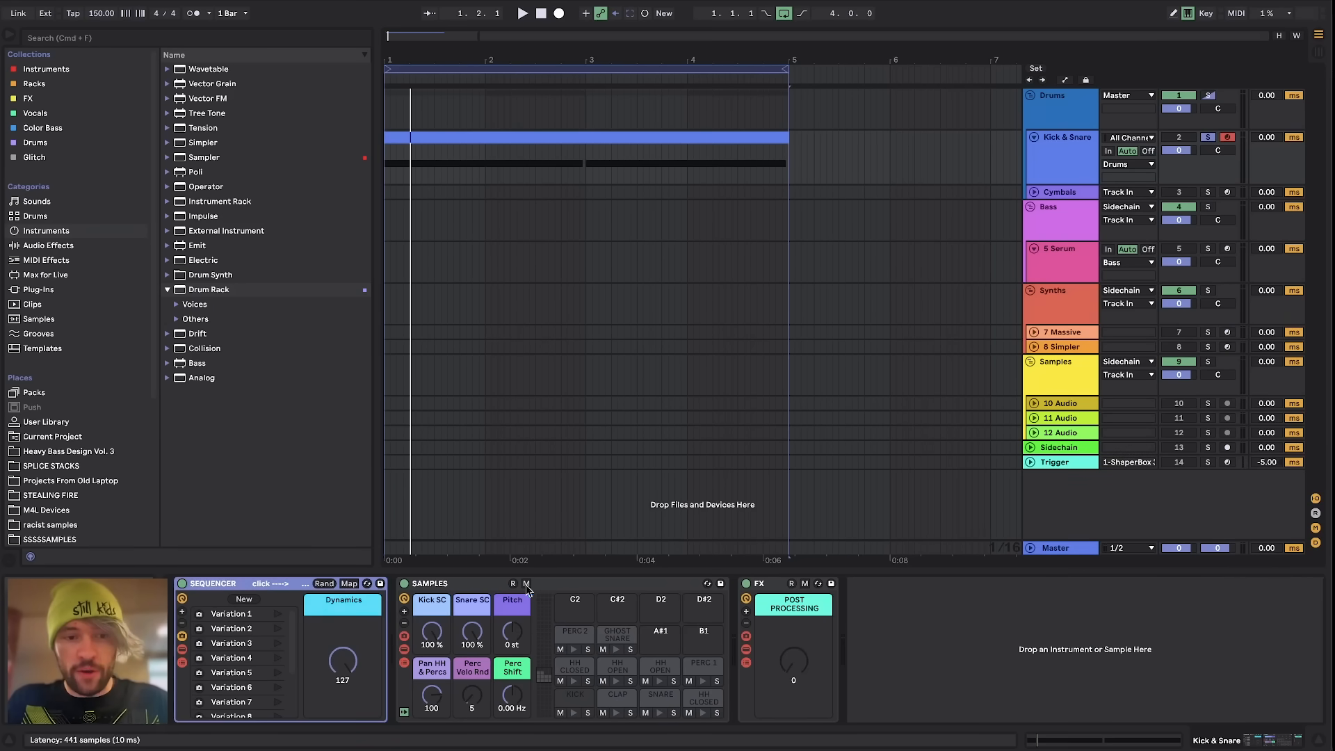
pyautogui.scroll(-5, 240, 648)
pyautogui.scroll(5, 239, 647)
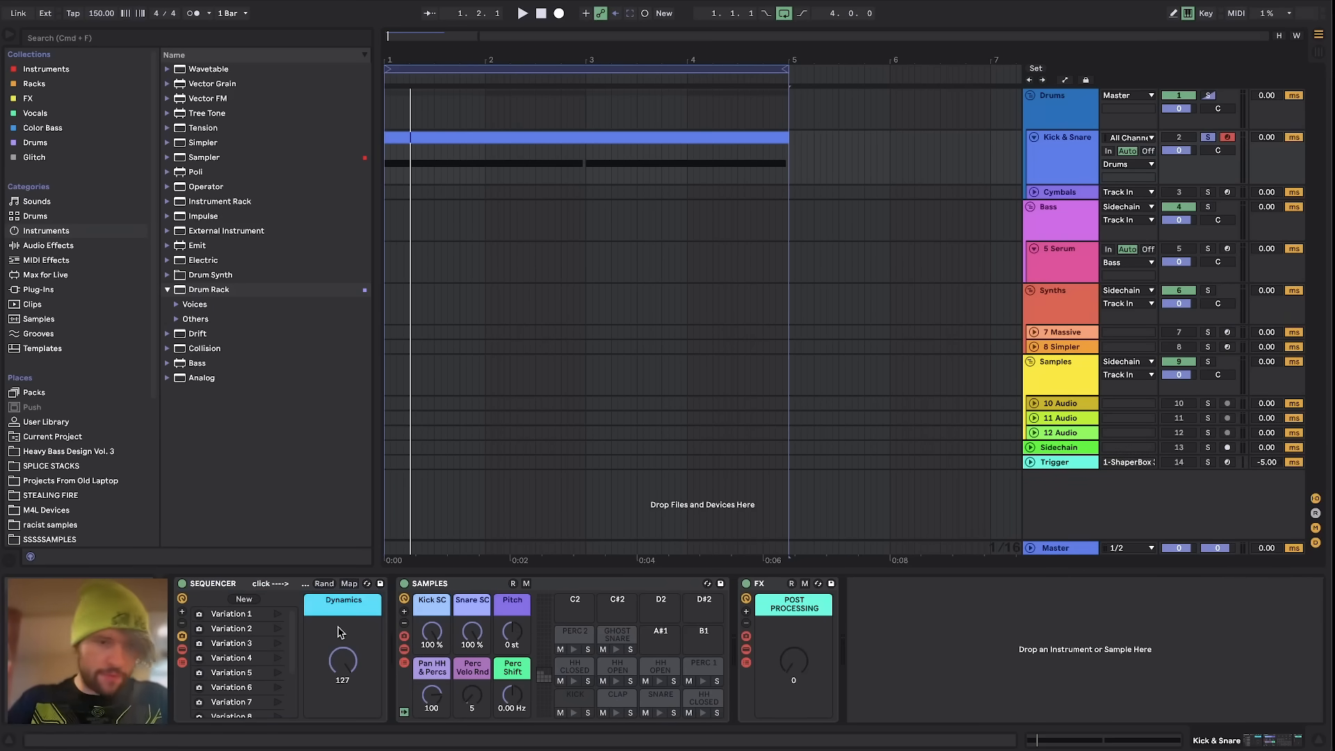
pyautogui.click(288, 582)
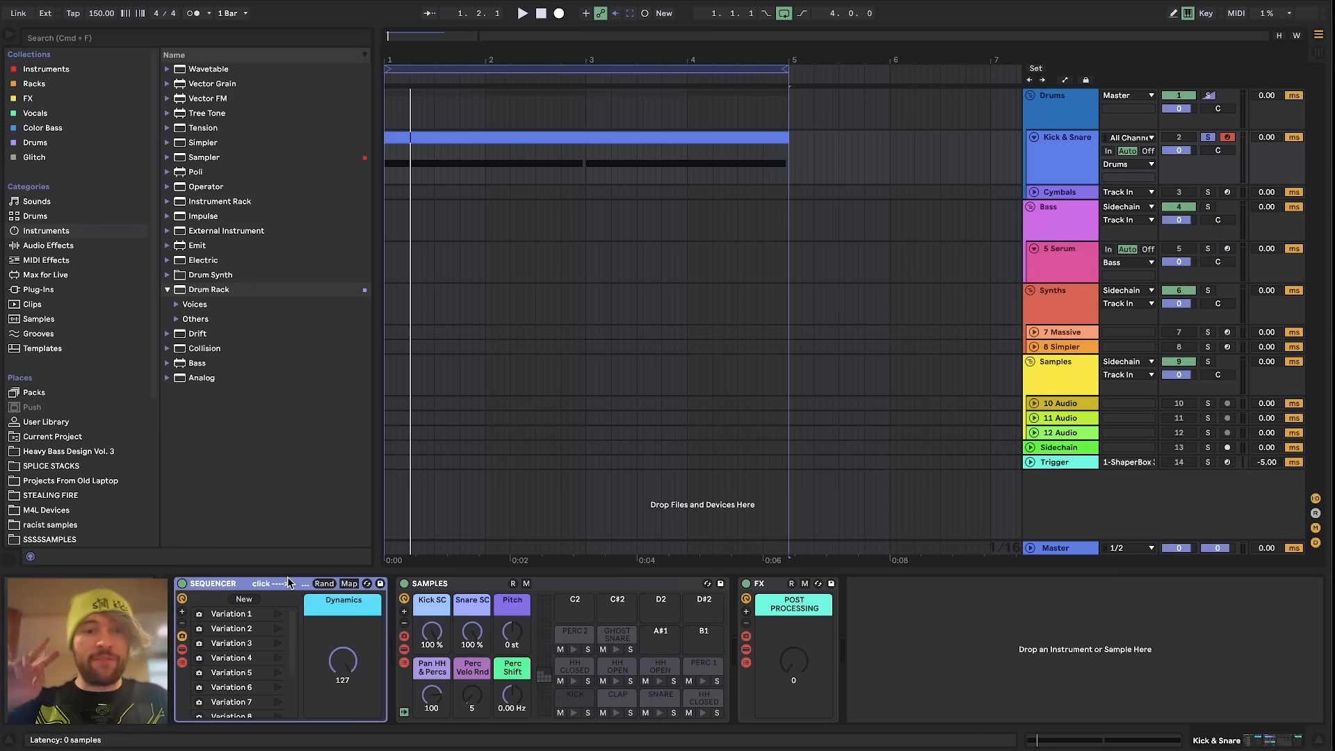
pyautogui.click(470, 588)
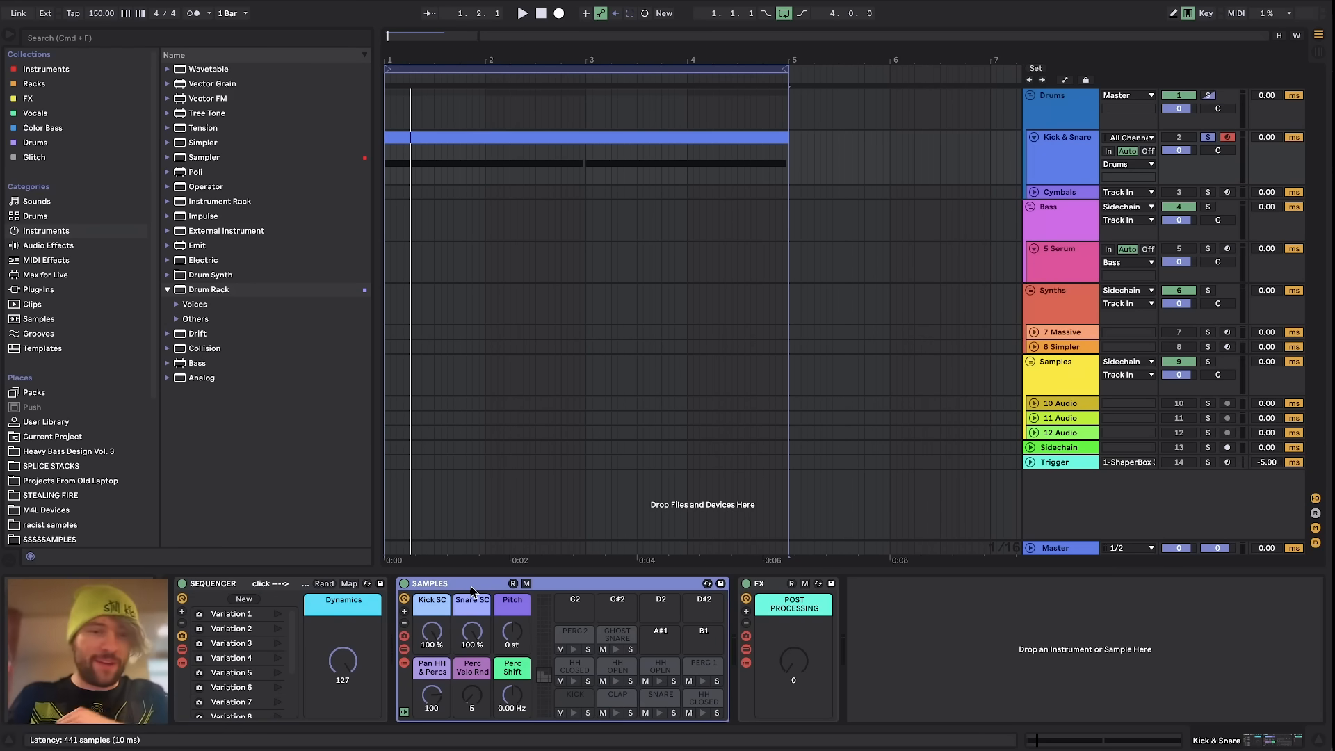
# Step: Select the KICK pad in the SAMPLES rack, audition the pattern and try the sidechain macros Kick SC and Snare SC
pyautogui.click(575, 713)
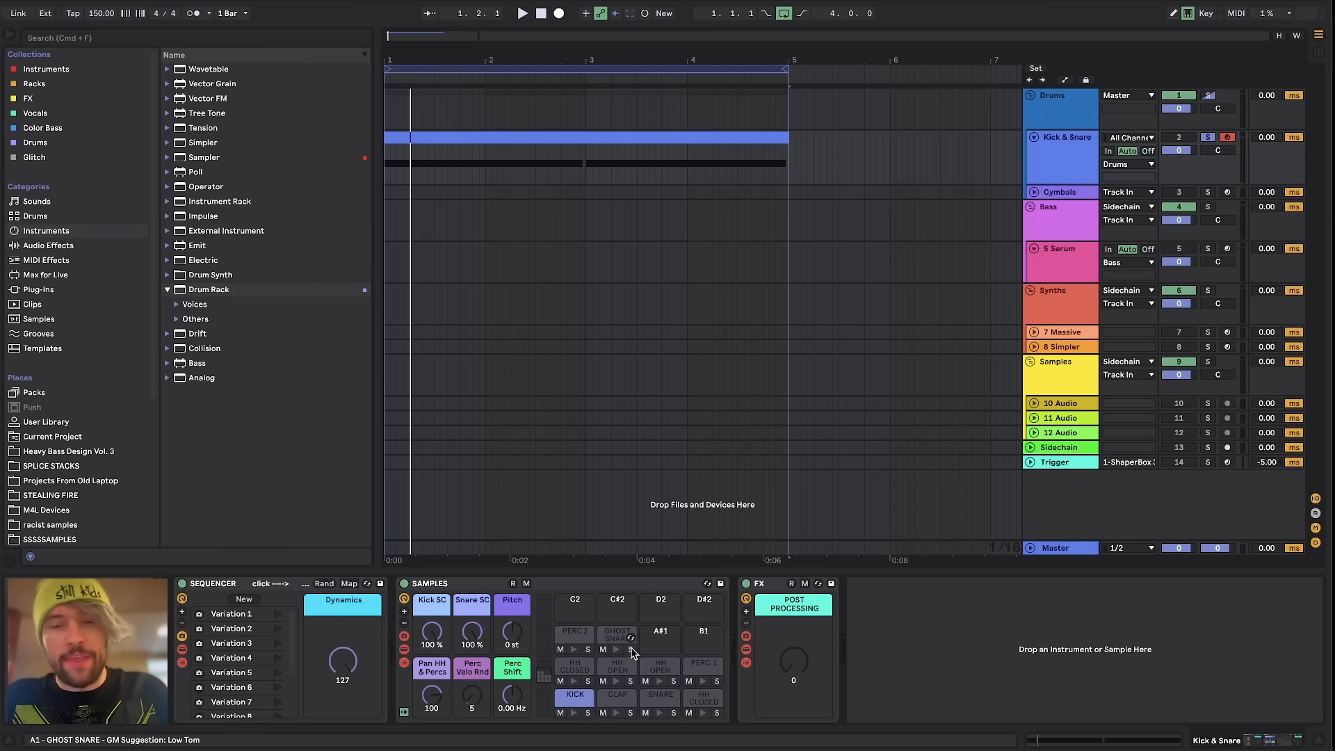
pyautogui.press('space')
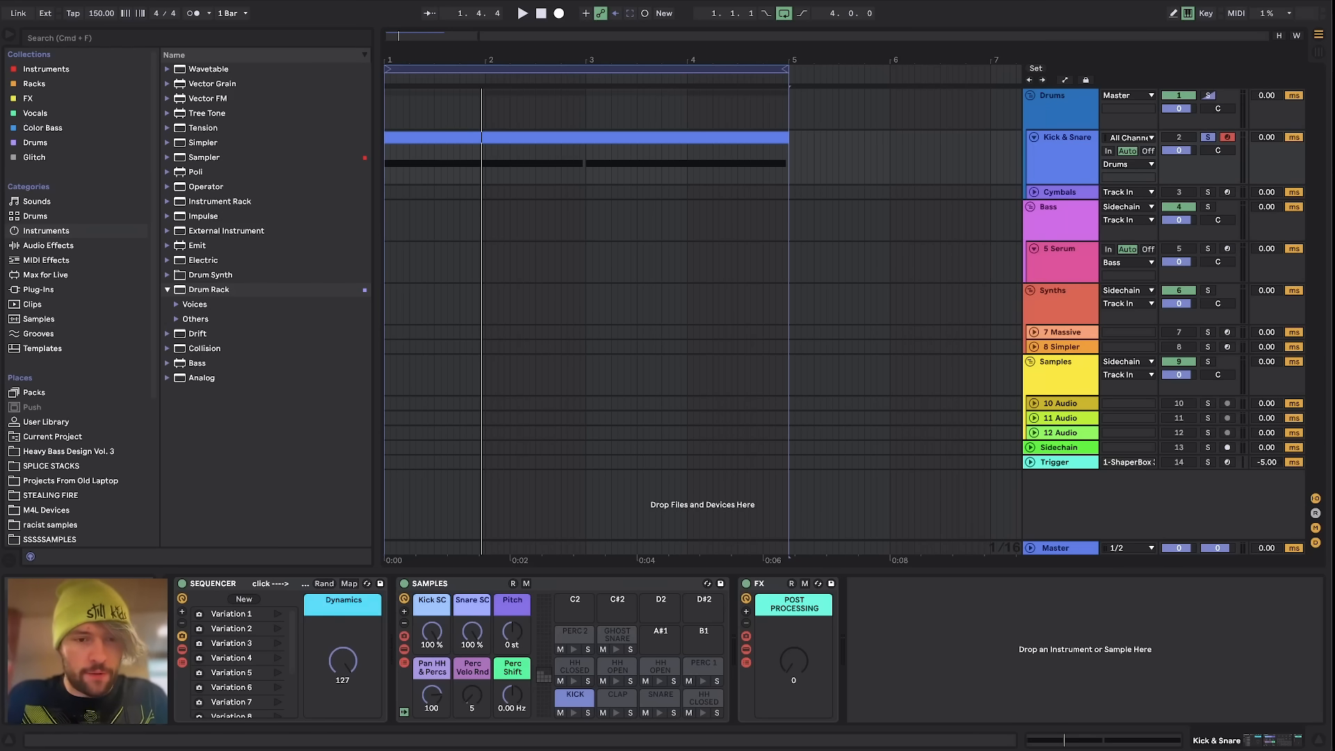
pyautogui.moveTo(432, 632); pyautogui.dragTo(432, 636)
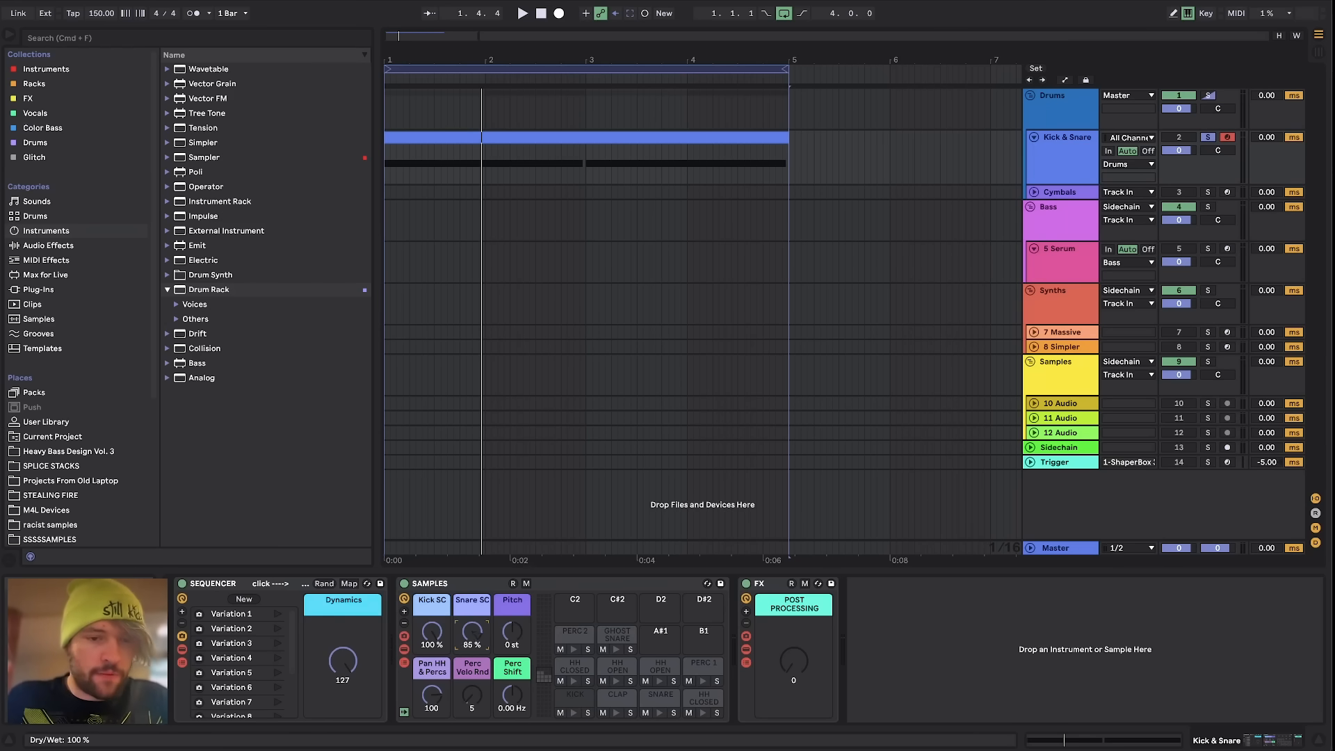
# Step: Show the SAMPLES rack's chains and return chains, and inspect the SC return chain
pyautogui.click(404, 661)
pyautogui.click(404, 662)
pyautogui.click(404, 648)
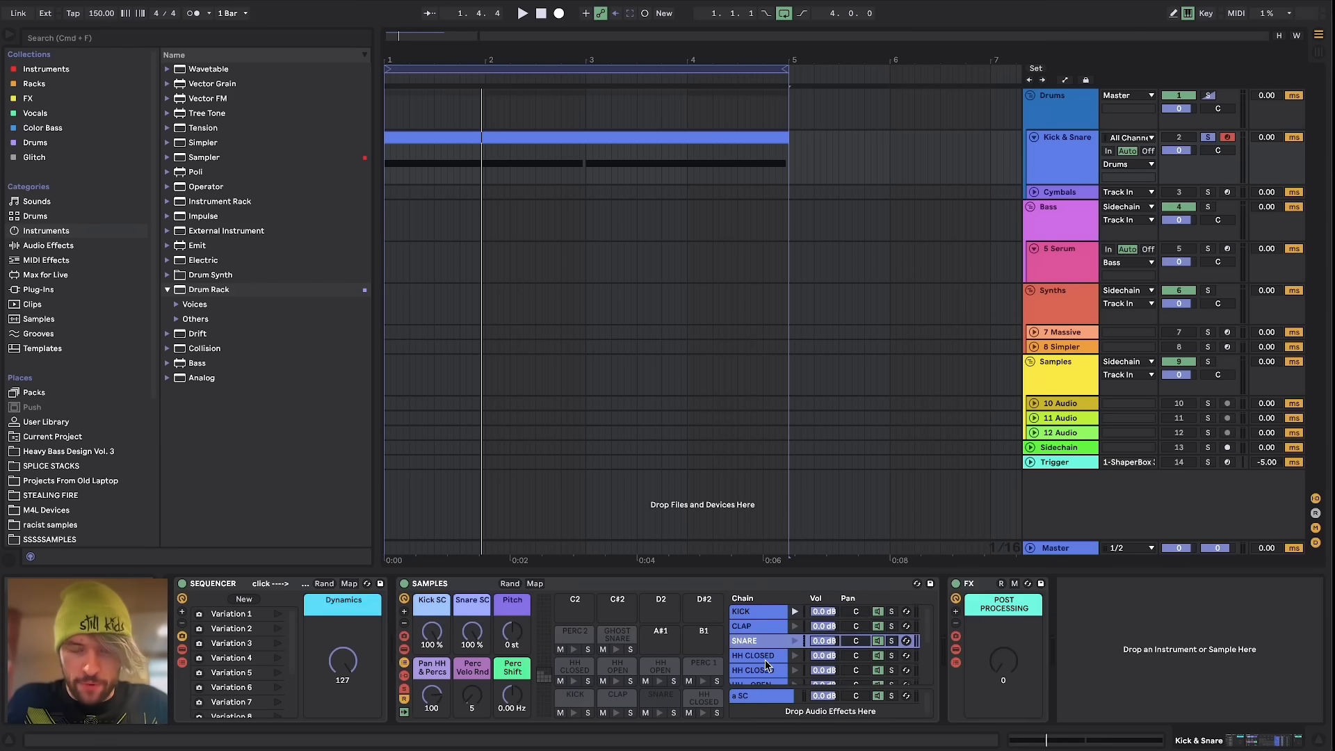
pyautogui.click(763, 695)
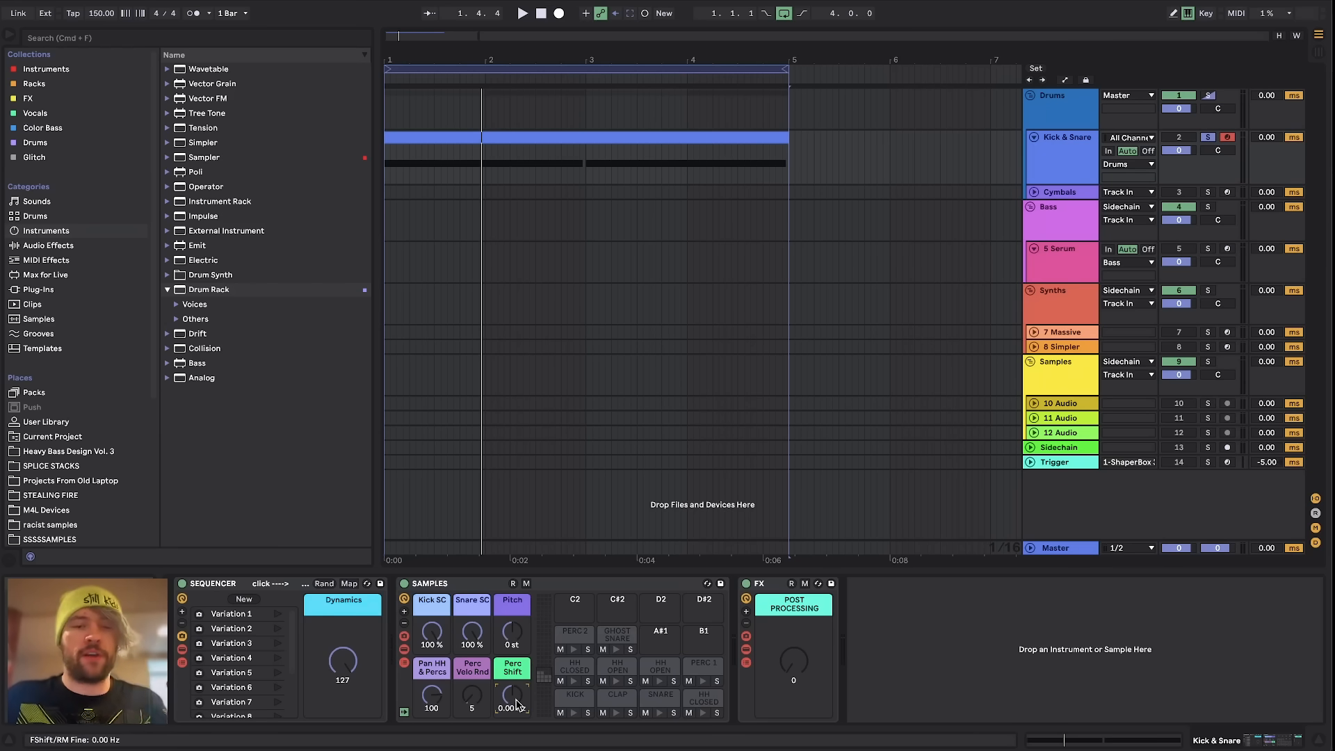
# Step: Try the Perc Shift macro during playback and reset it to 0.00 Hz
pyautogui.press('space')
pyautogui.moveTo(518, 705)
pyautogui.mouseDown()
pyautogui.moveTo(518, 685)
pyautogui.moveTo(518, 705)
pyautogui.mouseUp()
pyautogui.press('space')
pyautogui.doubleClick(518, 705)
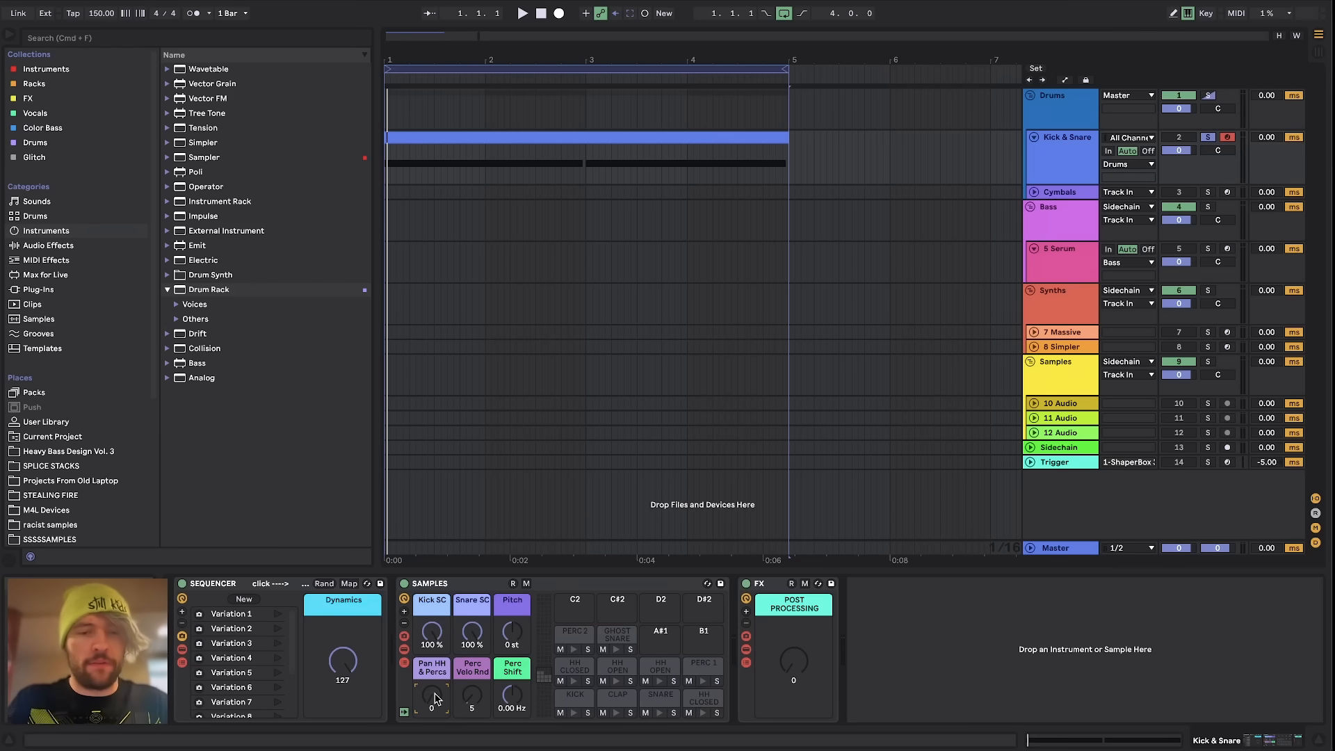
# Step: Raise the Pan HH & Percs and Perc Velo Rnd macros to 127 and audition each during playback
pyautogui.press('space')
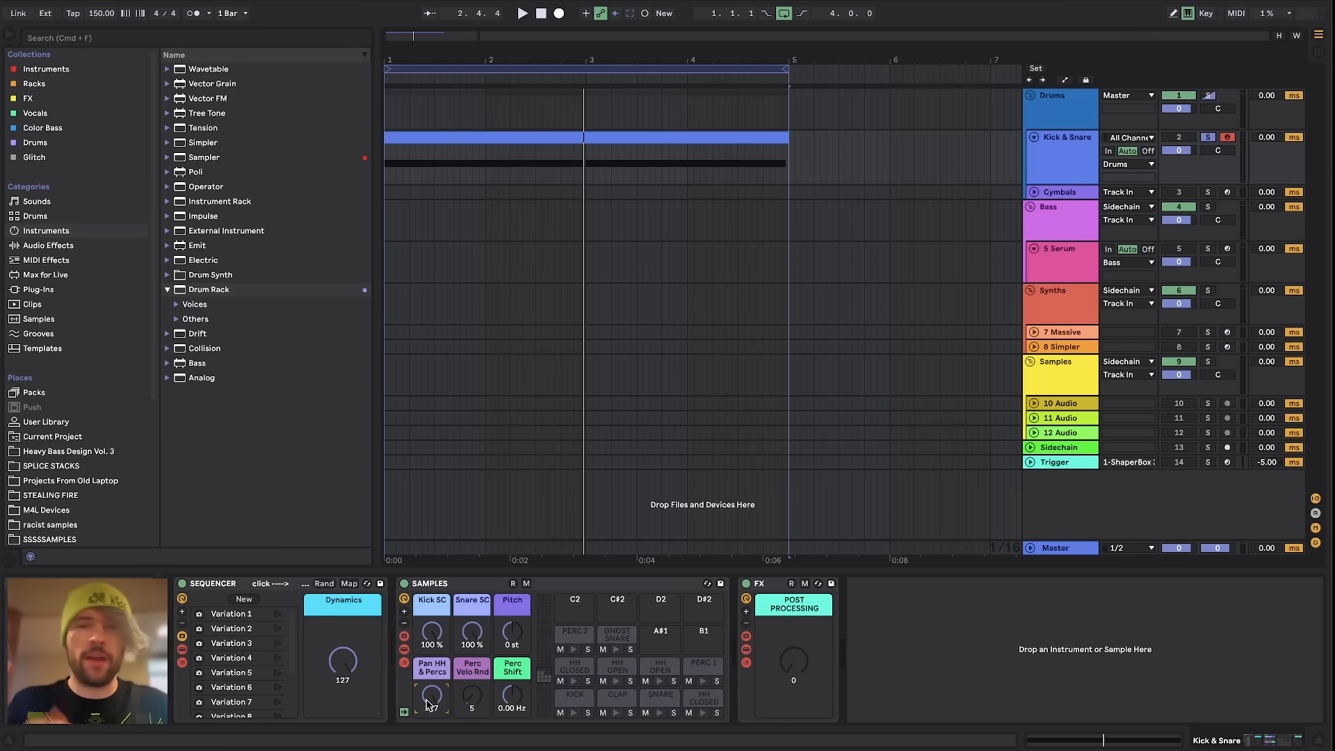
pyautogui.press('space')
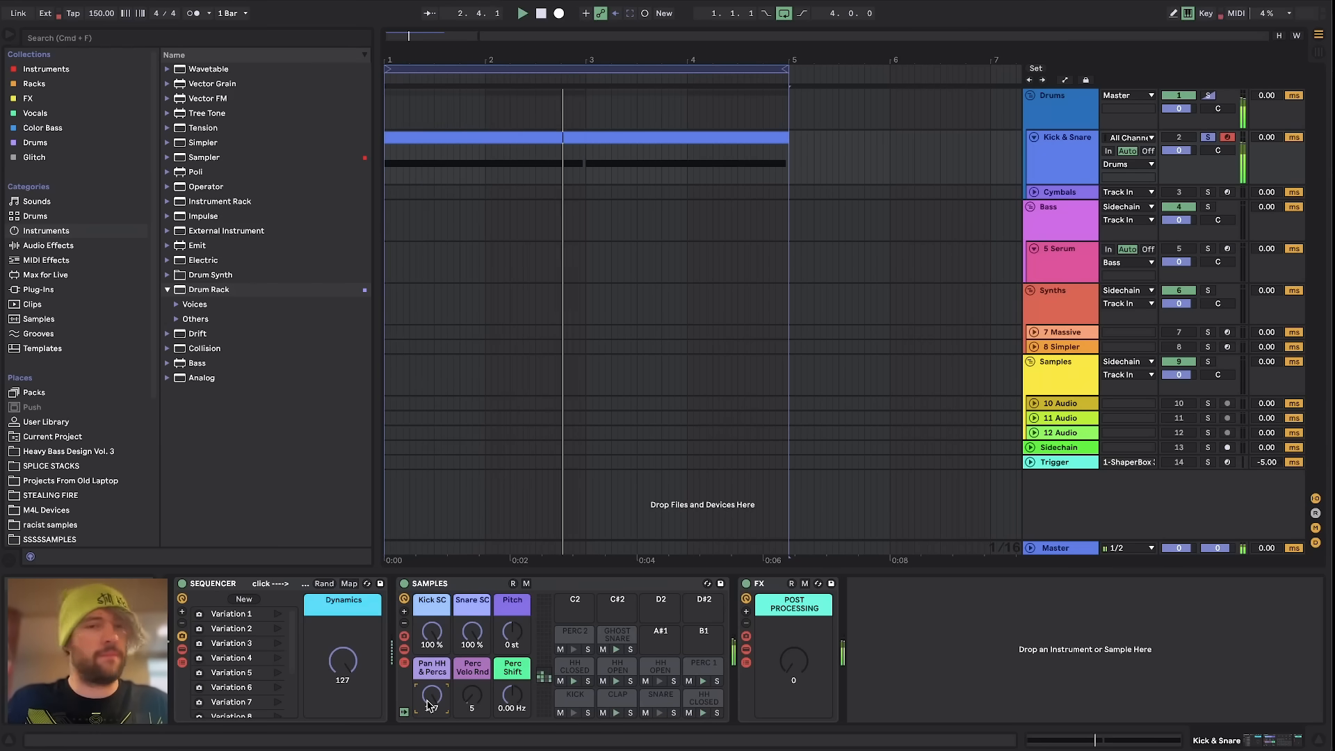
pyautogui.press('space')
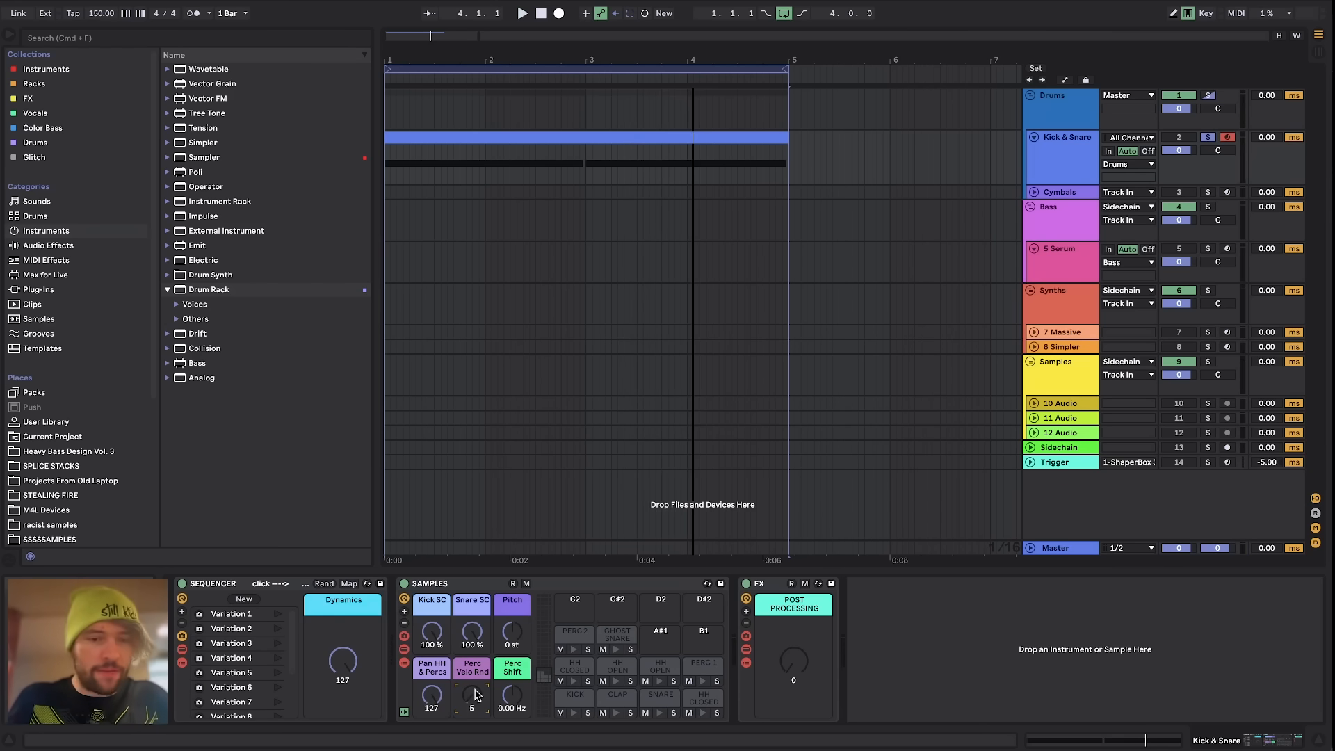
pyautogui.moveTo(476, 693); pyautogui.dragTo(472, 626)
pyautogui.press('space')
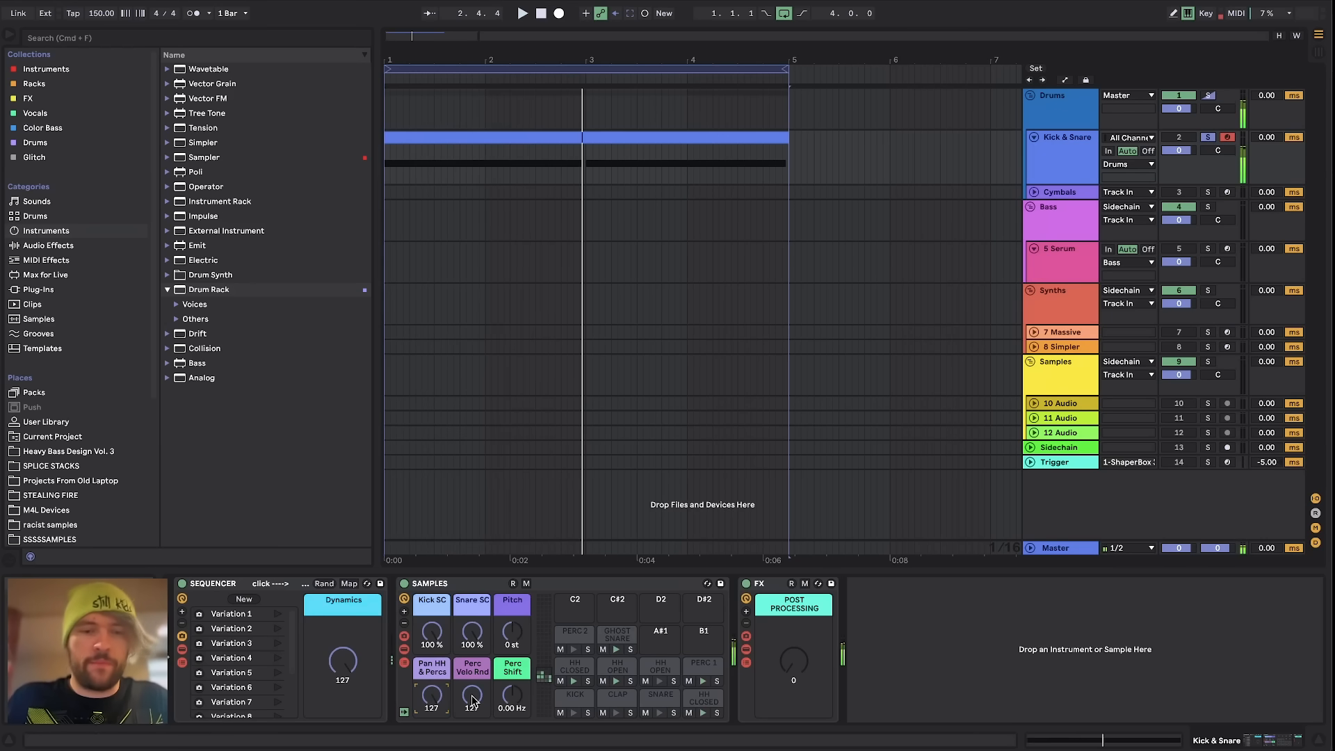
# Step: Set the Perc Velo Rnd and Pan HH & Percs macros to 0, and select the sequencer's Variation 2
pyautogui.moveTo(472, 699); pyautogui.dragTo(472, 747)
pyautogui.moveTo(432, 696); pyautogui.dragTo(432, 737)
pyautogui.moveTo(343, 661); pyautogui.dragTo(342, 730)
pyautogui.click(232, 628)
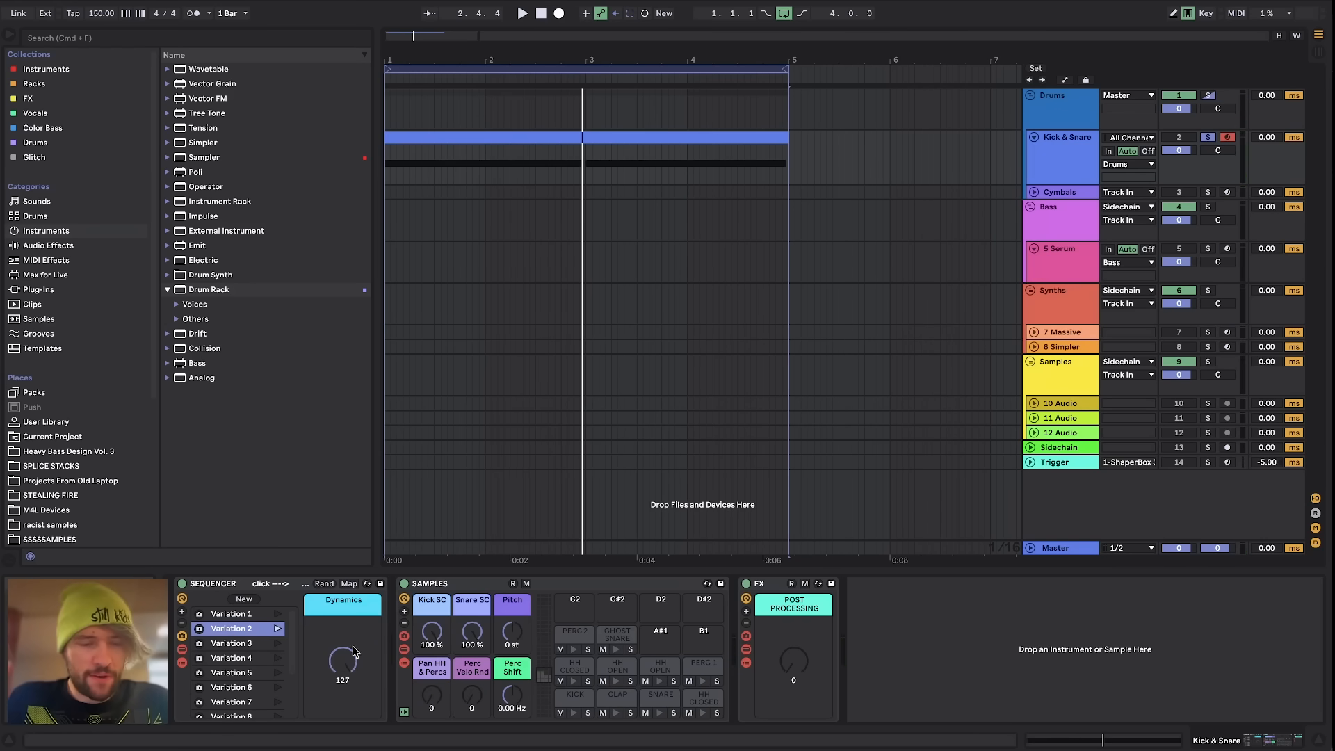
# Step: Show the sequencer's chains again and select the kick pattern X--- -xX-/-xX- --X- in the KICK Patterns rack
pyautogui.click(182, 649)
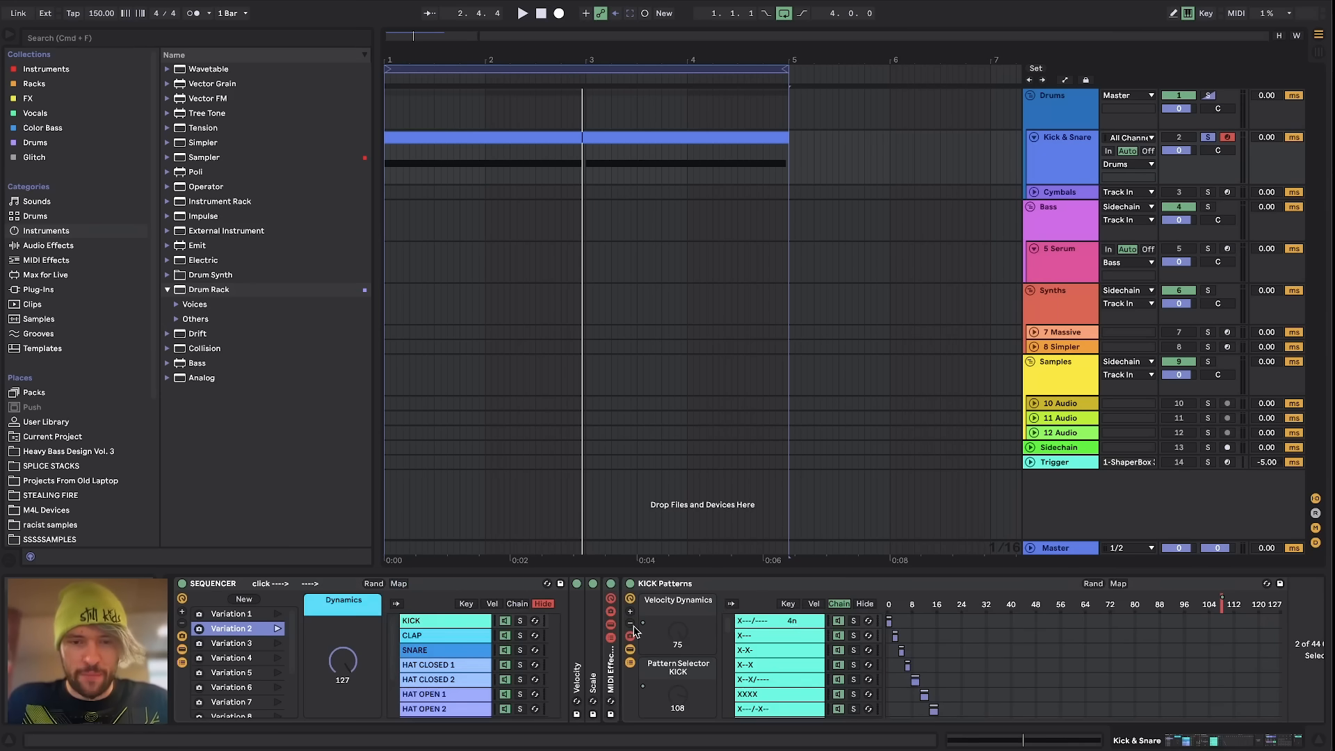
pyautogui.scroll(-3, 773, 671)
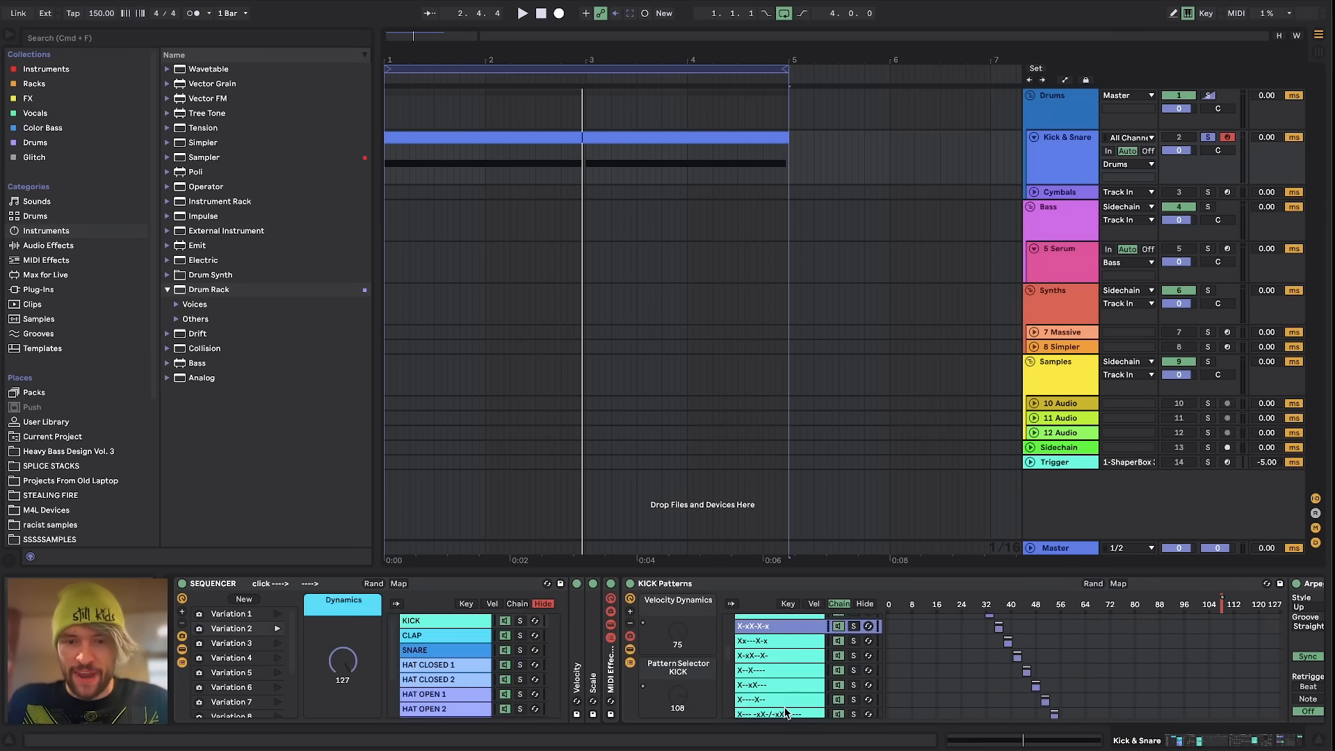
pyautogui.click(774, 646)
pyautogui.scroll(-2, 792, 688)
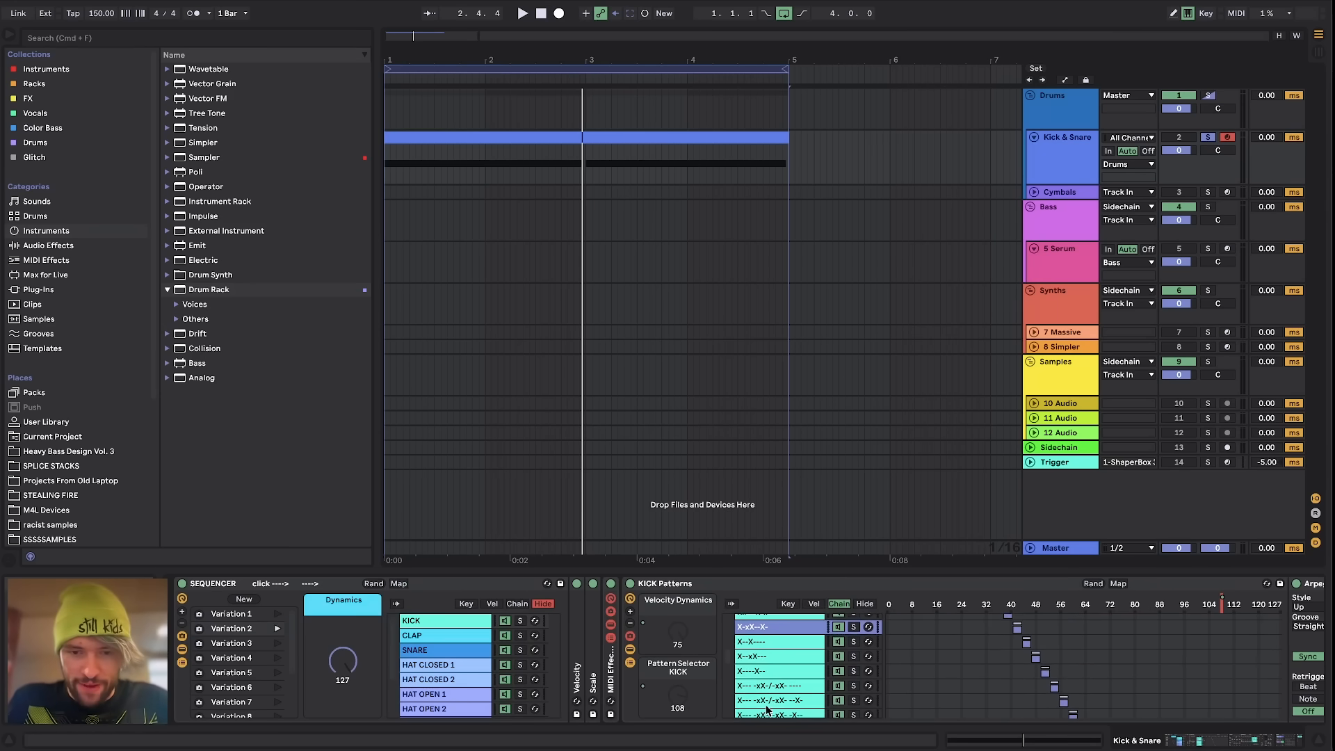
pyautogui.click(780, 701)
pyautogui.scroll(-2, 781, 703)
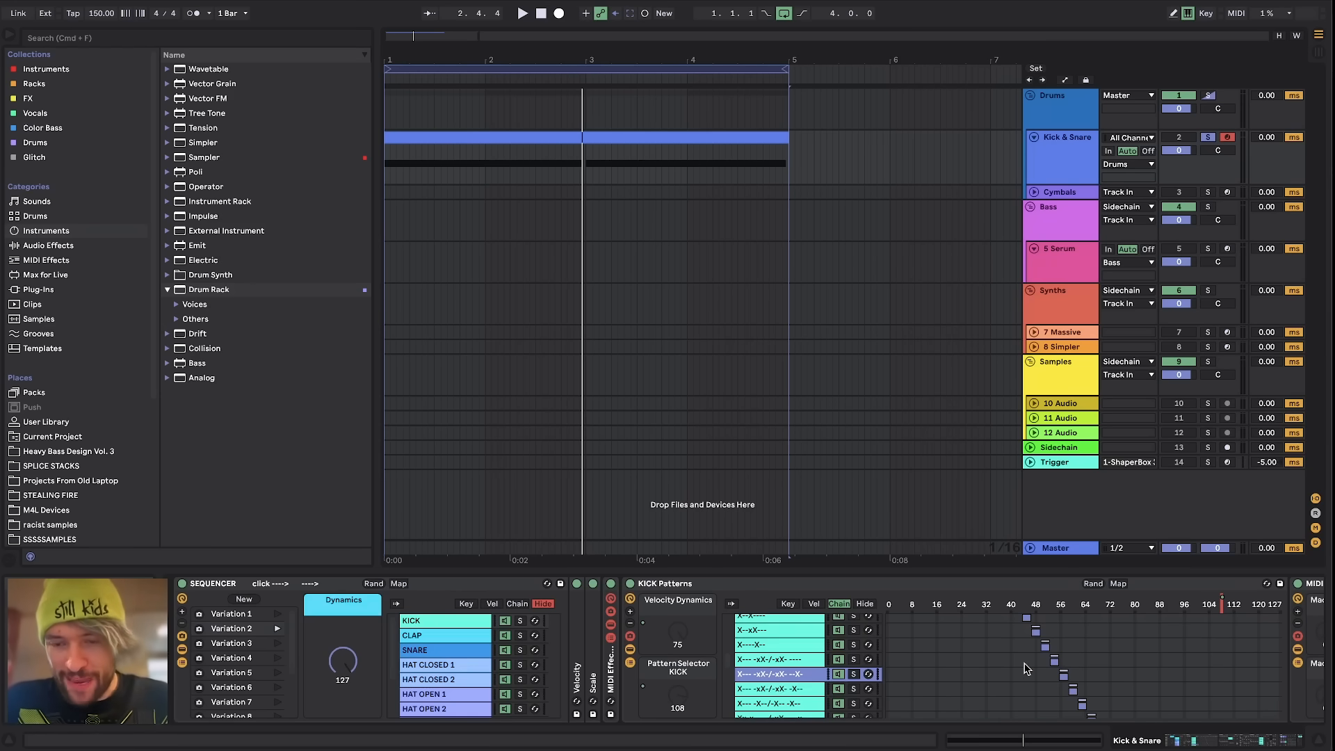
# Step: Select all six Pitch and Pitch | Velocity chains in the MIDI Effect Rack after the pattern's 1/8 Arpeggiator
pyautogui.hscroll(10, 1031, 659)
pyautogui.hscroll(20, 973, 653)
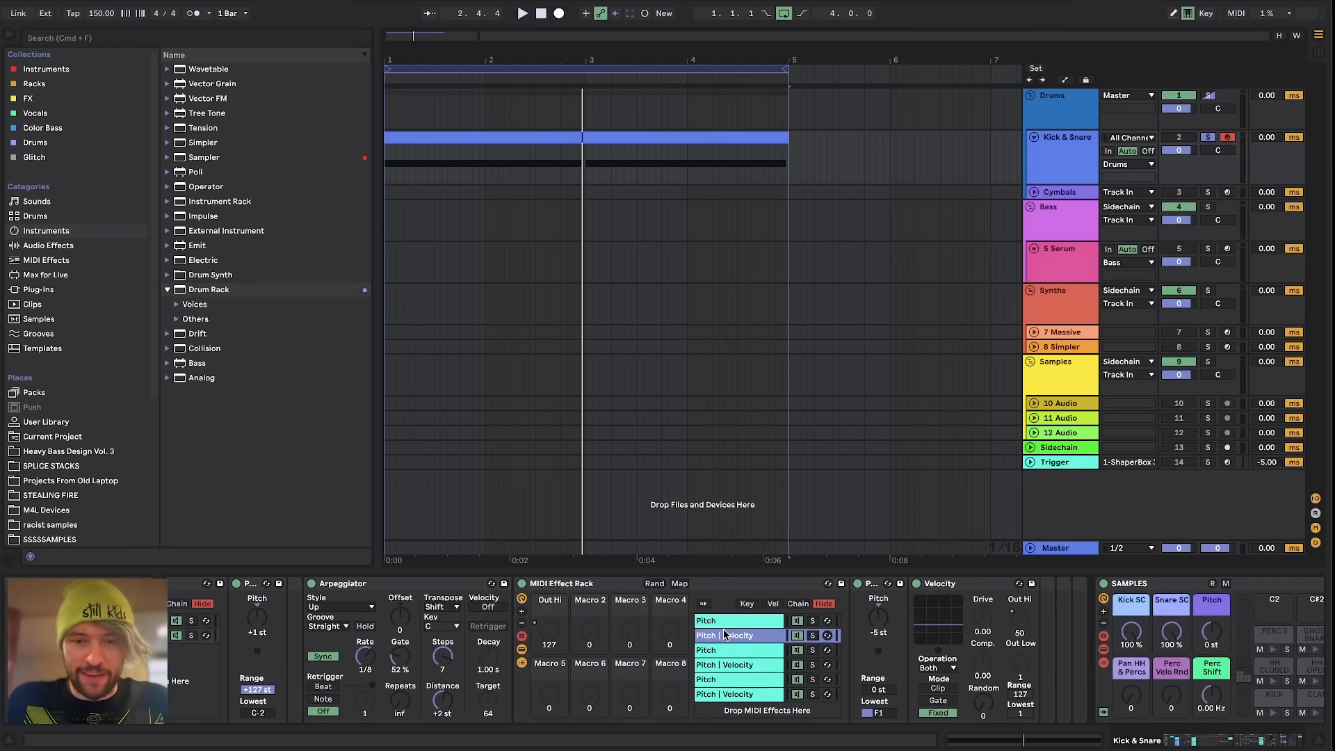
pyautogui.click(721, 623)
pyautogui.keyDown('shift'); pyautogui.click(738, 696); pyautogui.keyUp('shift')
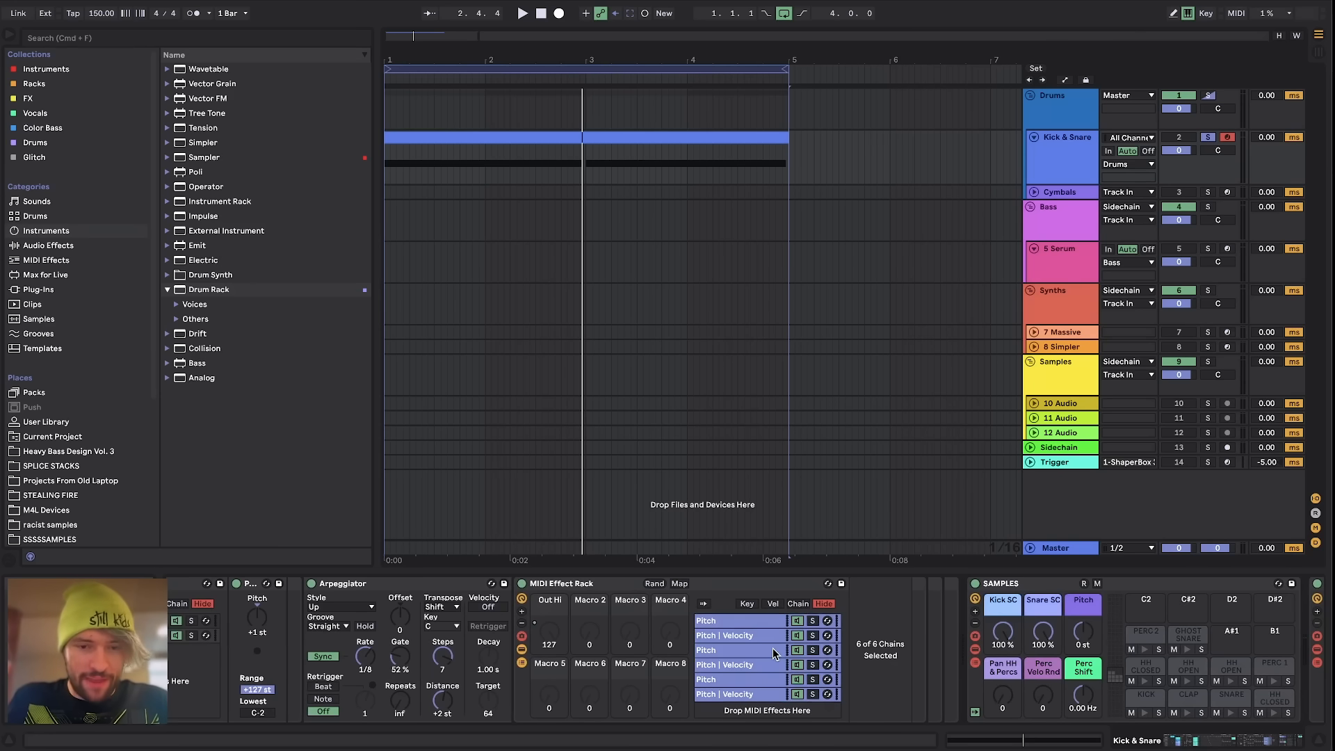
# Step: Select the kick pattern's Arpeggiator, and display the devices of the last Pitch | Velocity chain in the MIDI Effect Rack
pyautogui.click(376, 584)
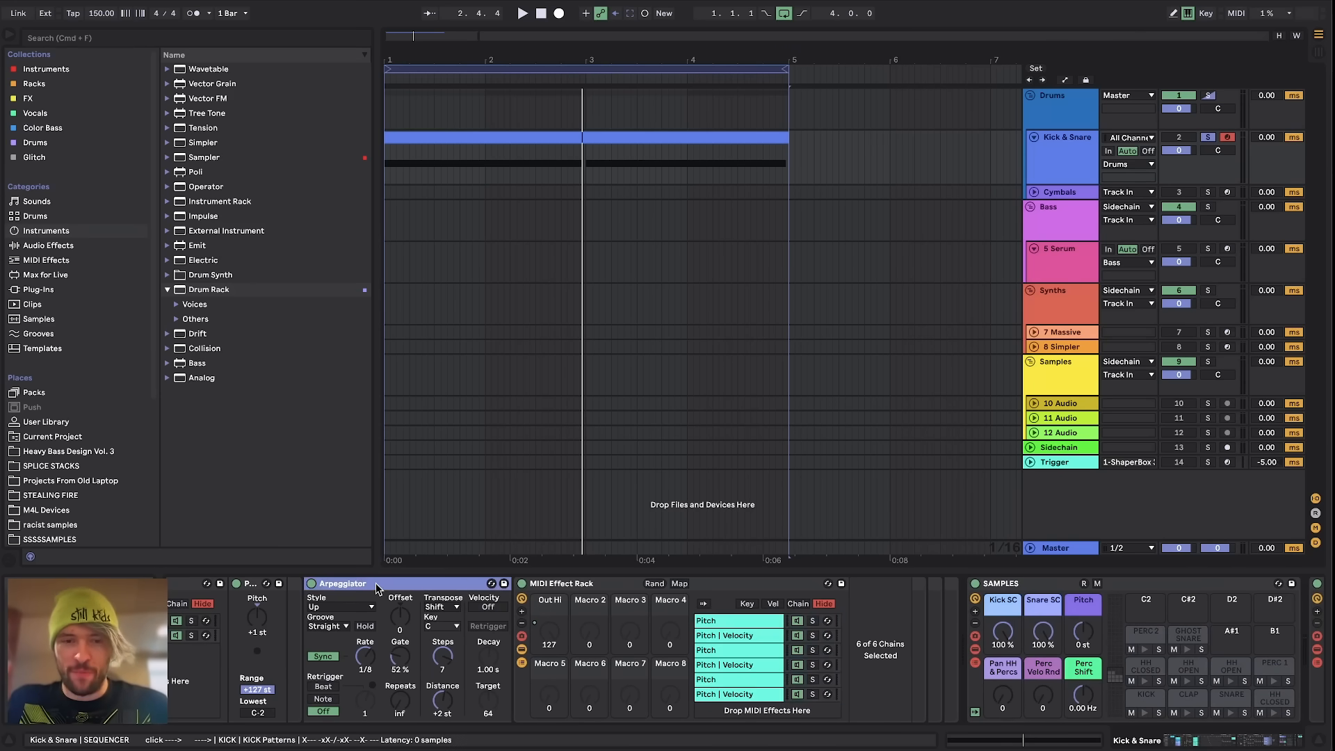
pyautogui.click(726, 634)
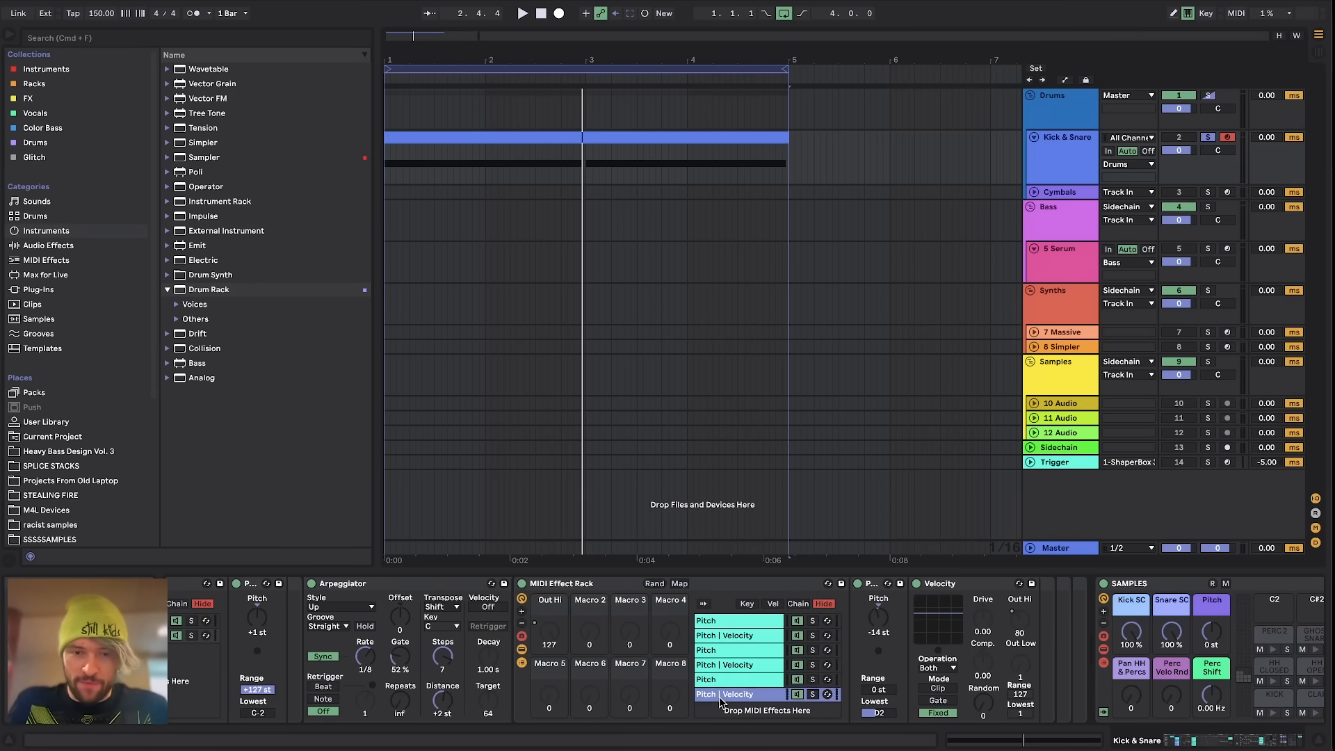
# Step: Audition the sequencer's Variation 2 with the Dynamics macro at 0 and at 127
pyautogui.hscroll(-10, 626, 657)
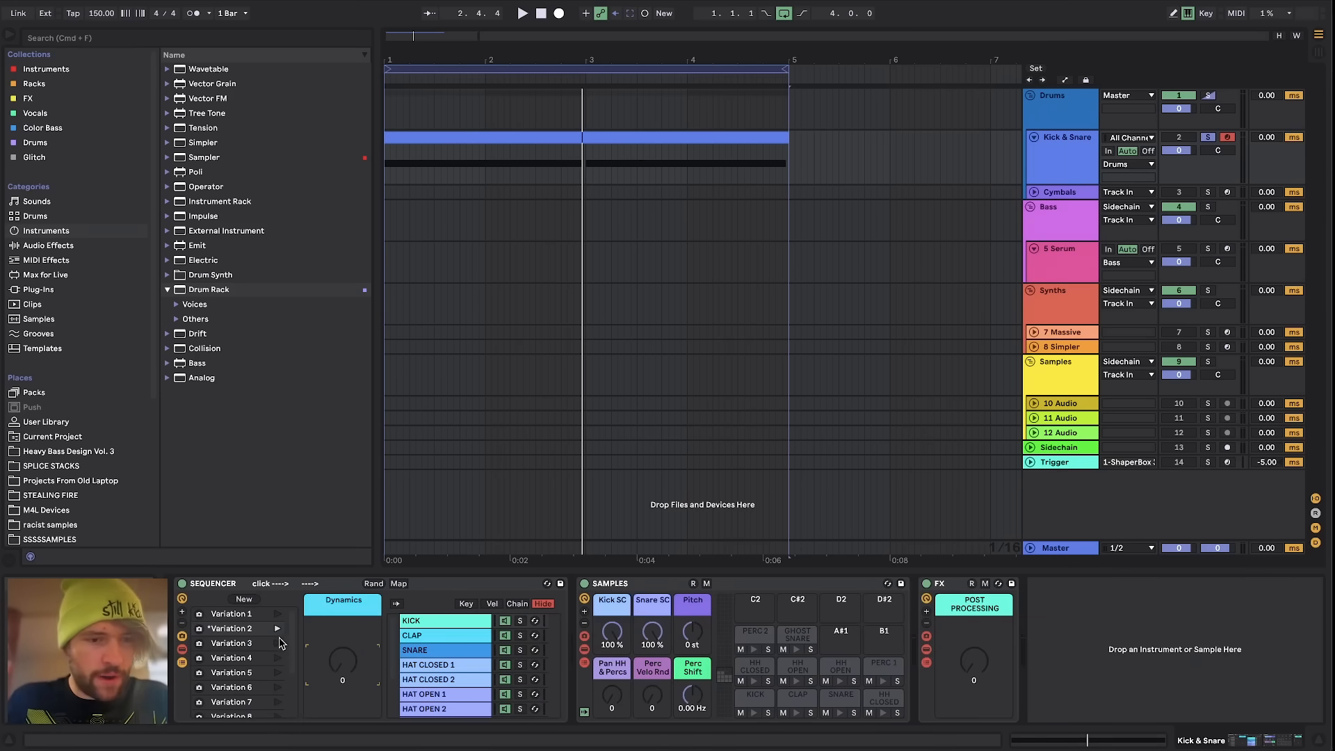
pyautogui.click(278, 643)
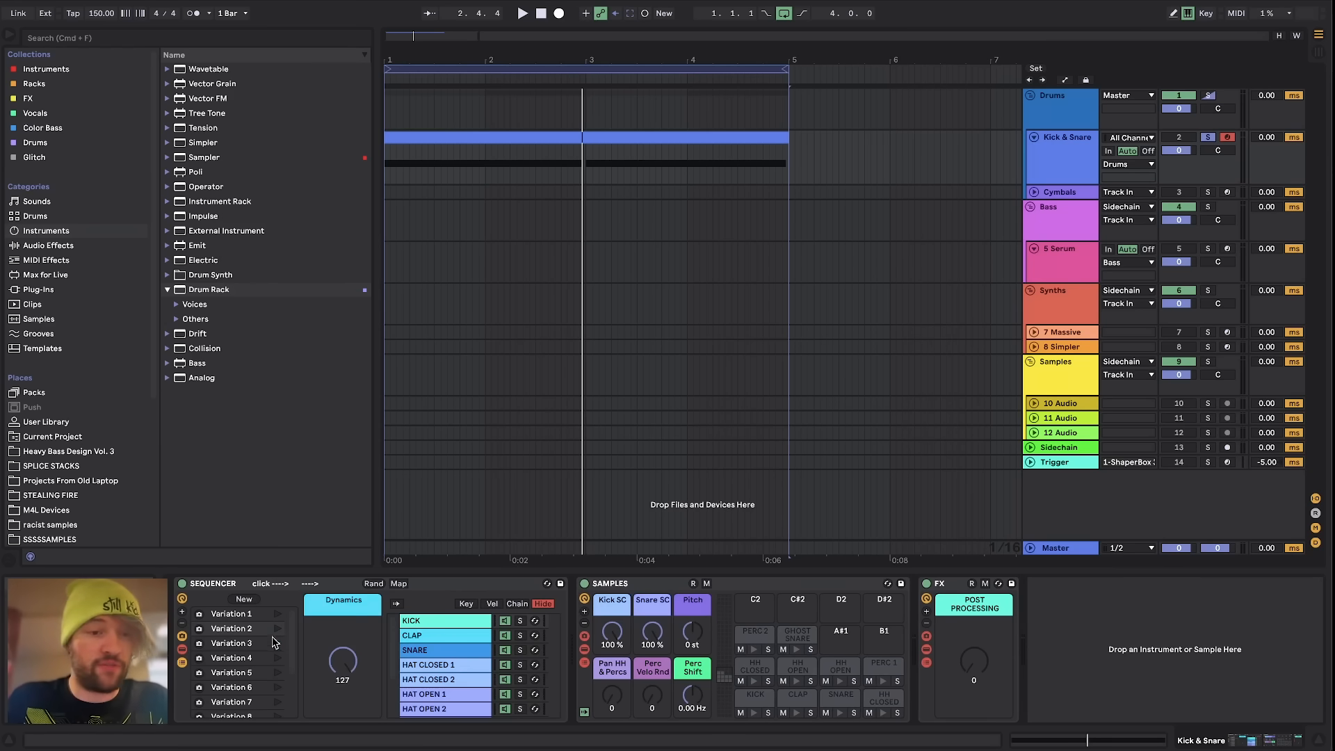
pyautogui.moveTo(342, 661); pyautogui.dragTo(349, 669)
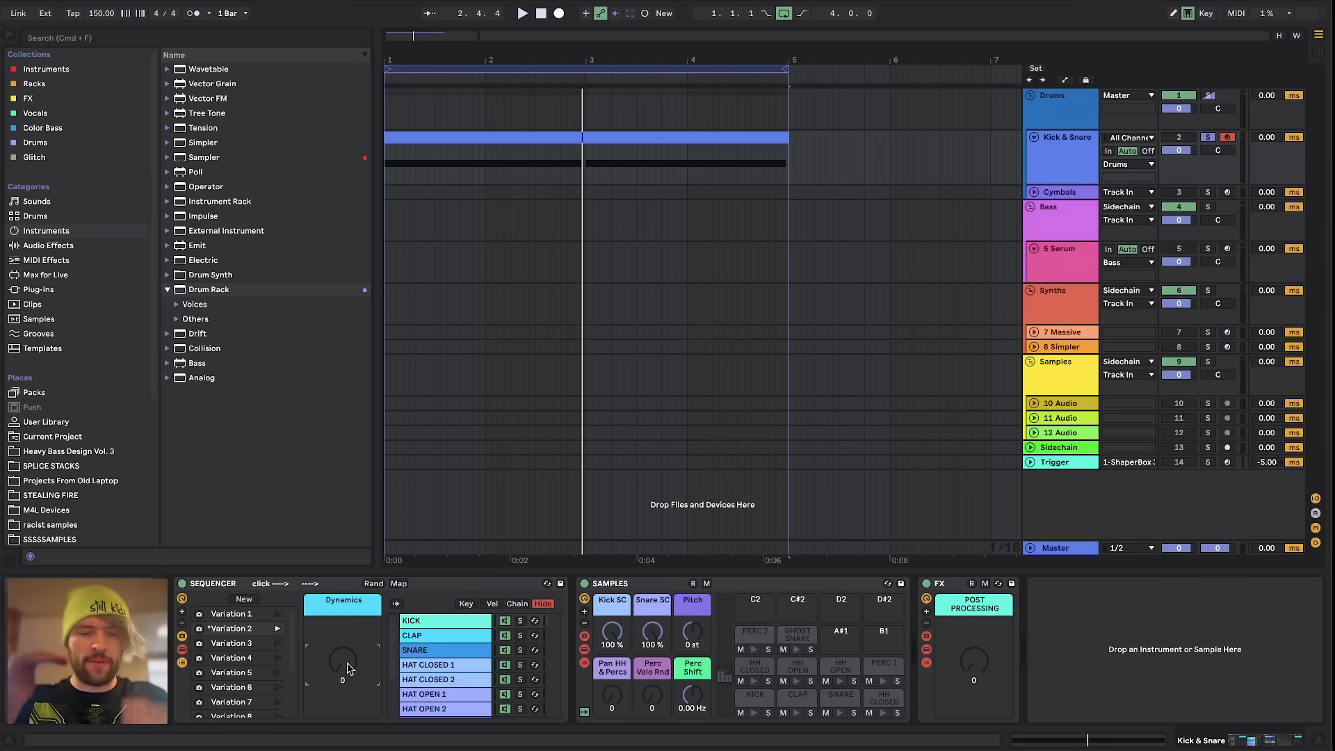
pyautogui.press('space')
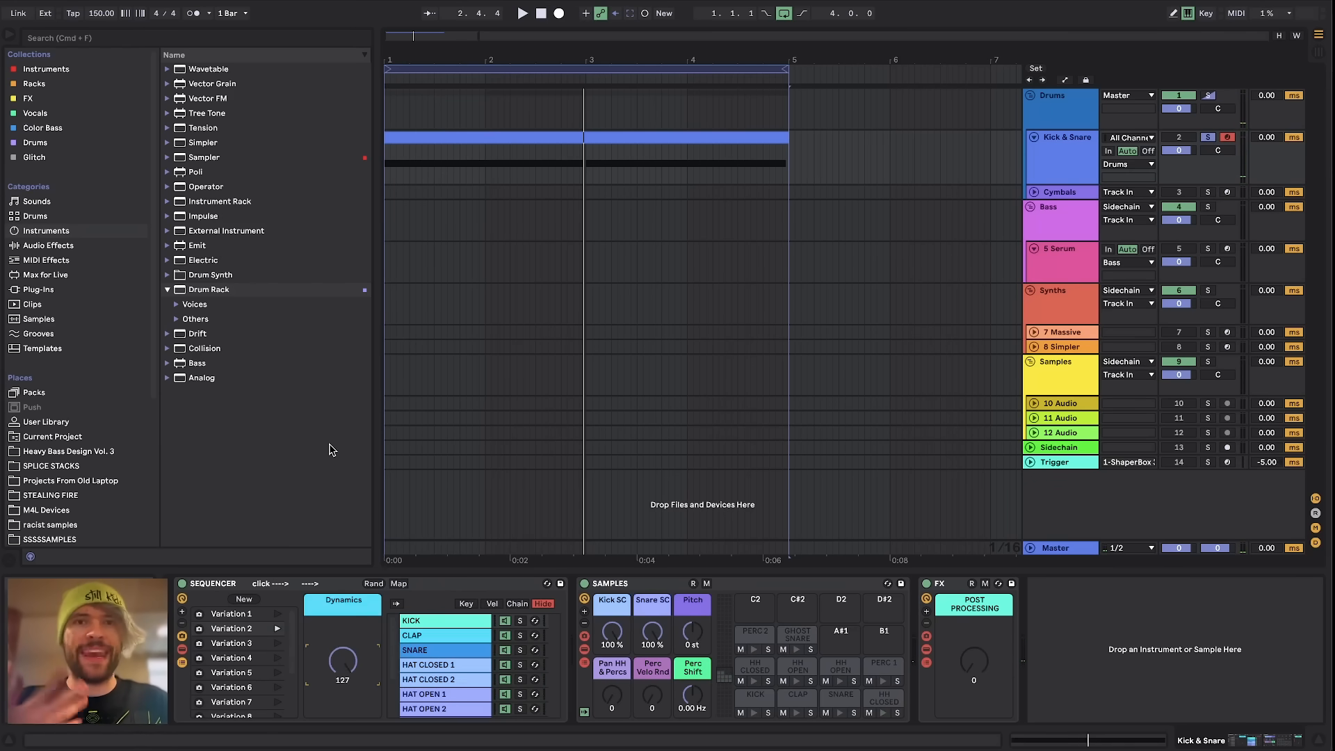
pyautogui.press('space')
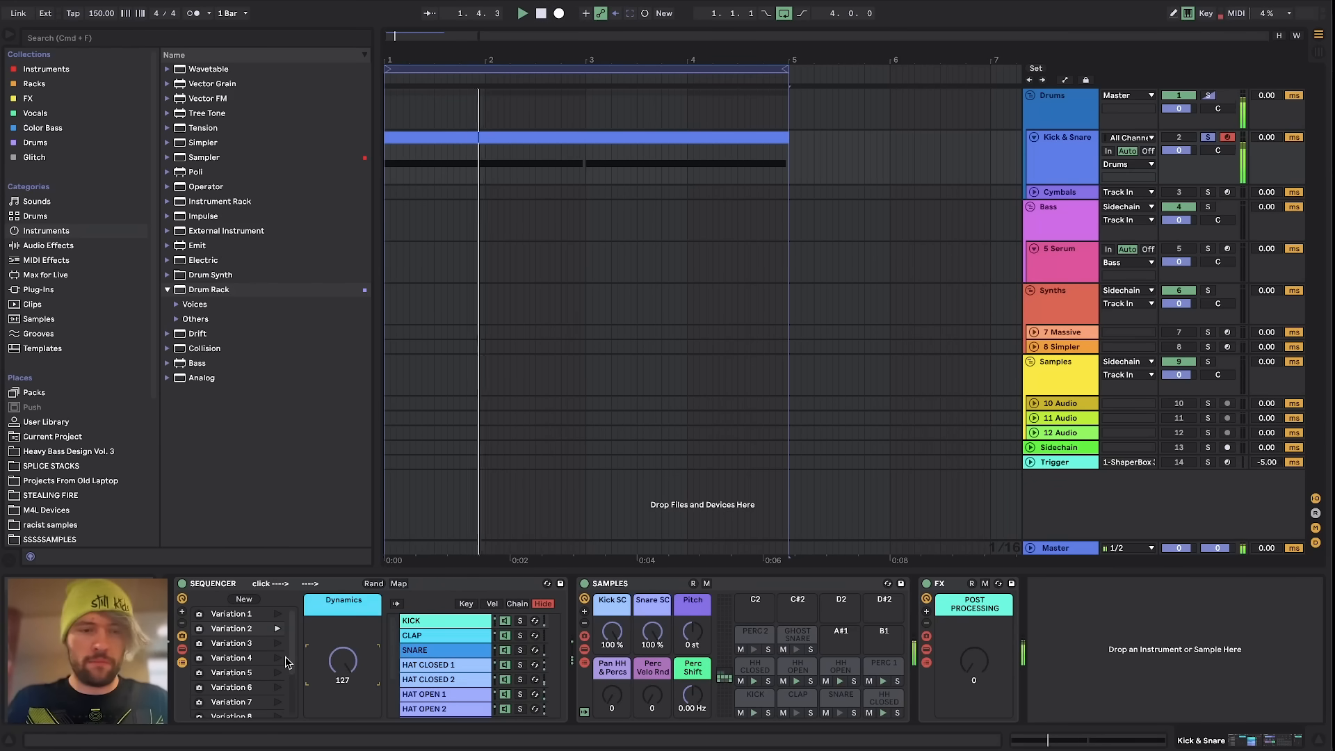
# Step: Audition the sequencer's Variation 9 with the Dynamics macro at 0 and at 127
pyautogui.scroll(-3, 277, 662)
pyautogui.click(230, 650)
pyautogui.click(277, 664)
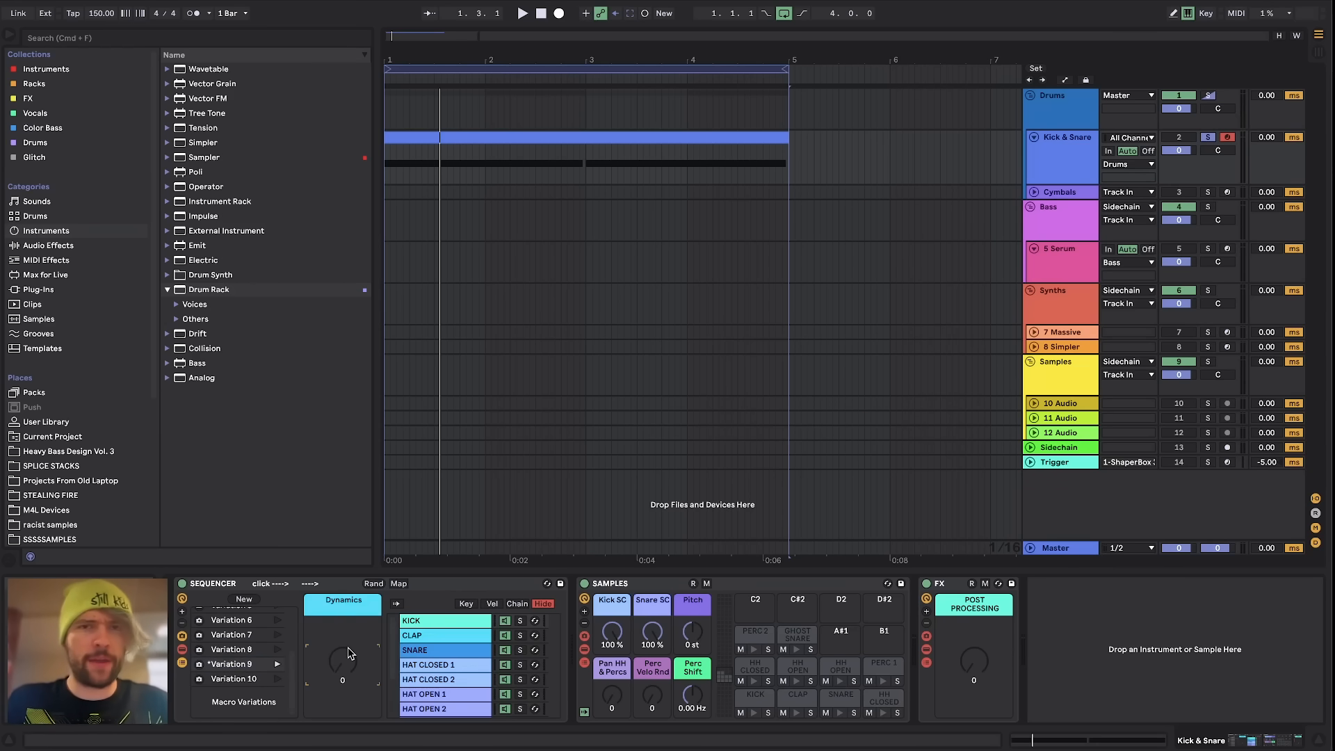
pyautogui.press('space')
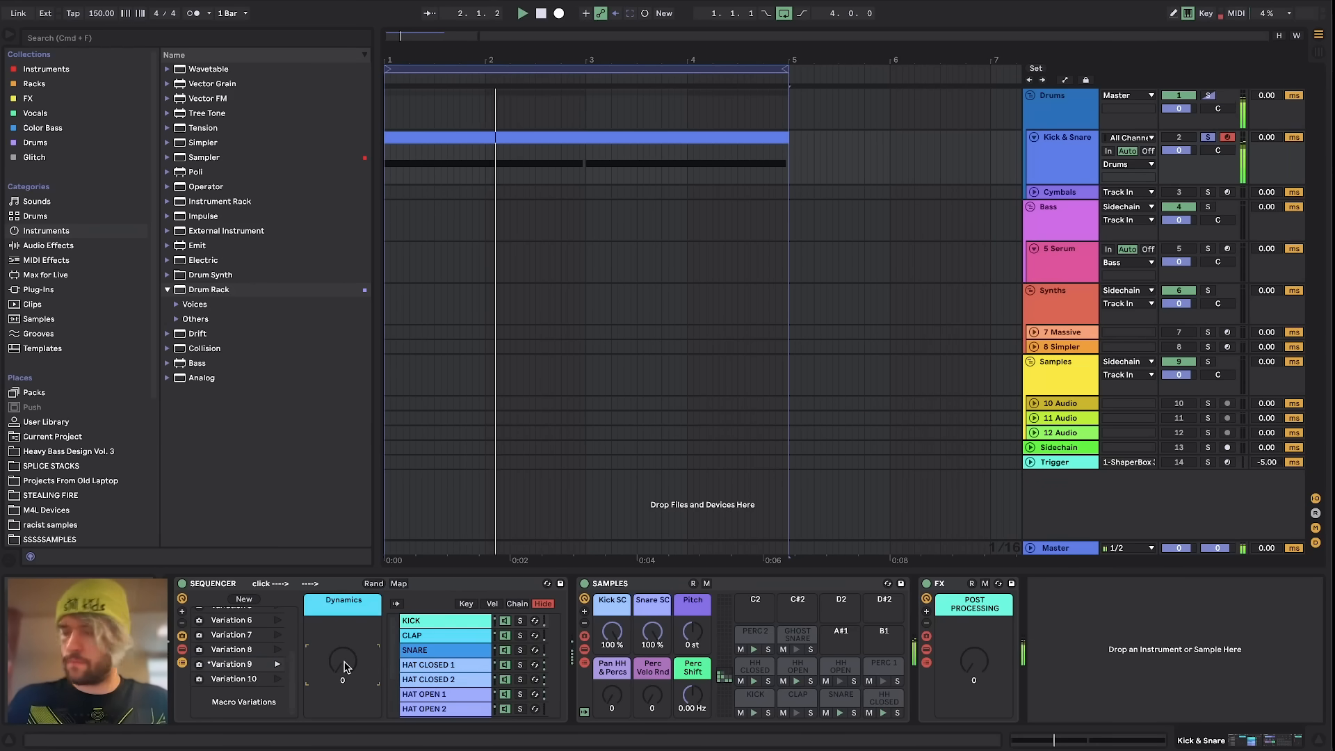
pyautogui.press('space')
pyautogui.moveTo(345, 662); pyautogui.dragTo(346, 573)
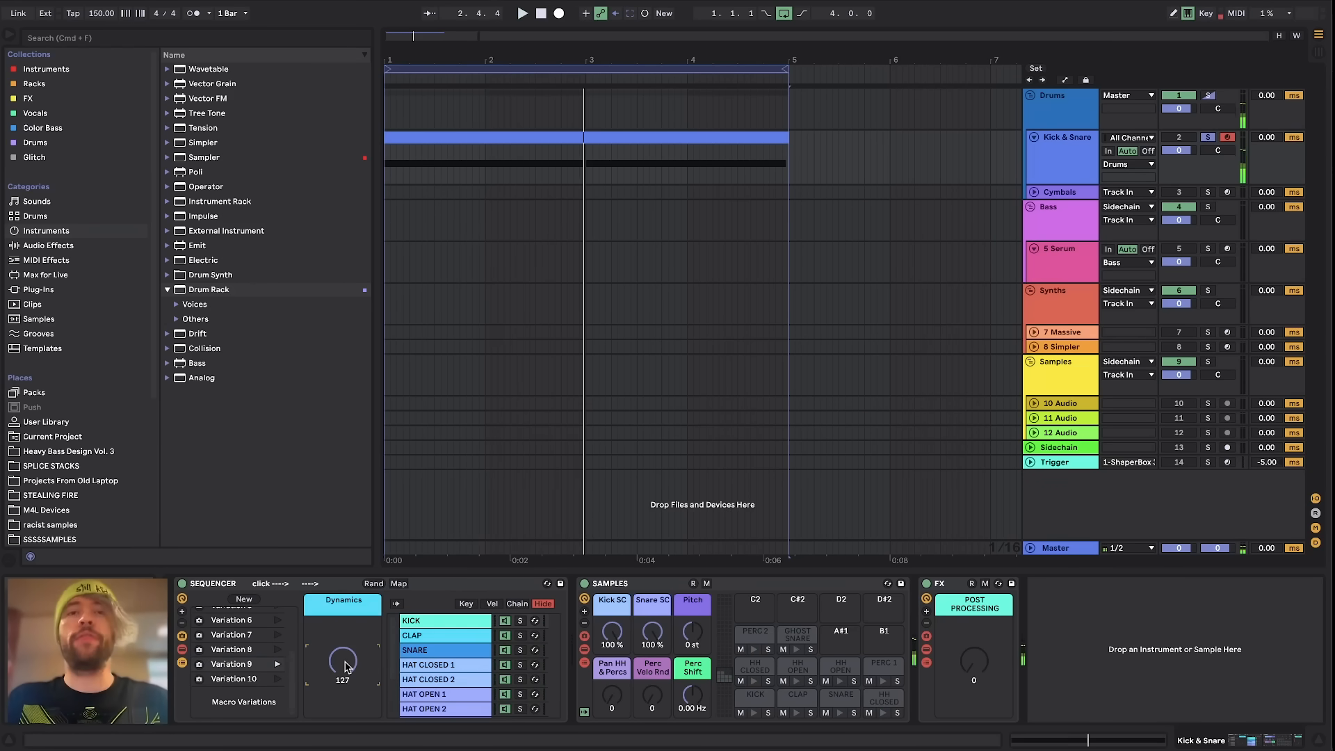
pyautogui.press('space')
pyautogui.click(217, 664)
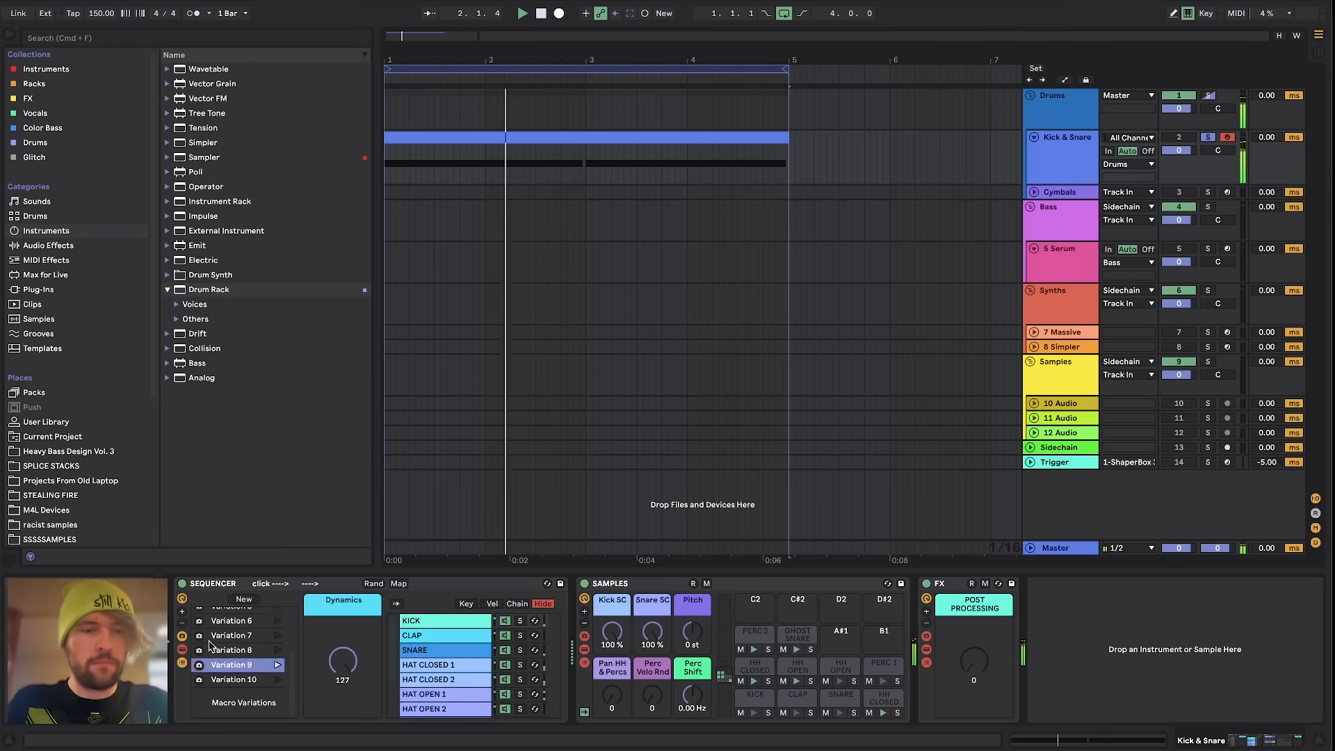
# Step: Load the sequencer's Variation 3 and raise the Dynamics macro to 127 during playback
pyautogui.scroll(3, 210, 646)
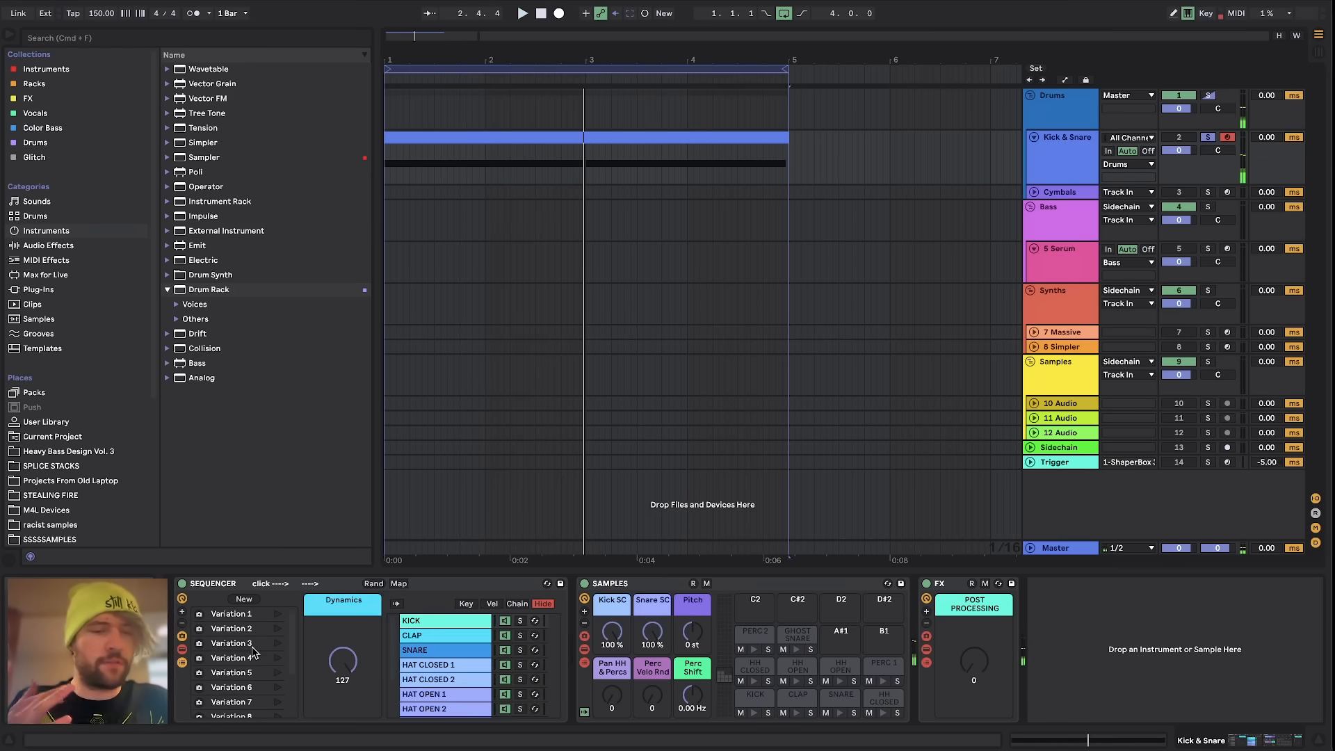
pyautogui.click(278, 644)
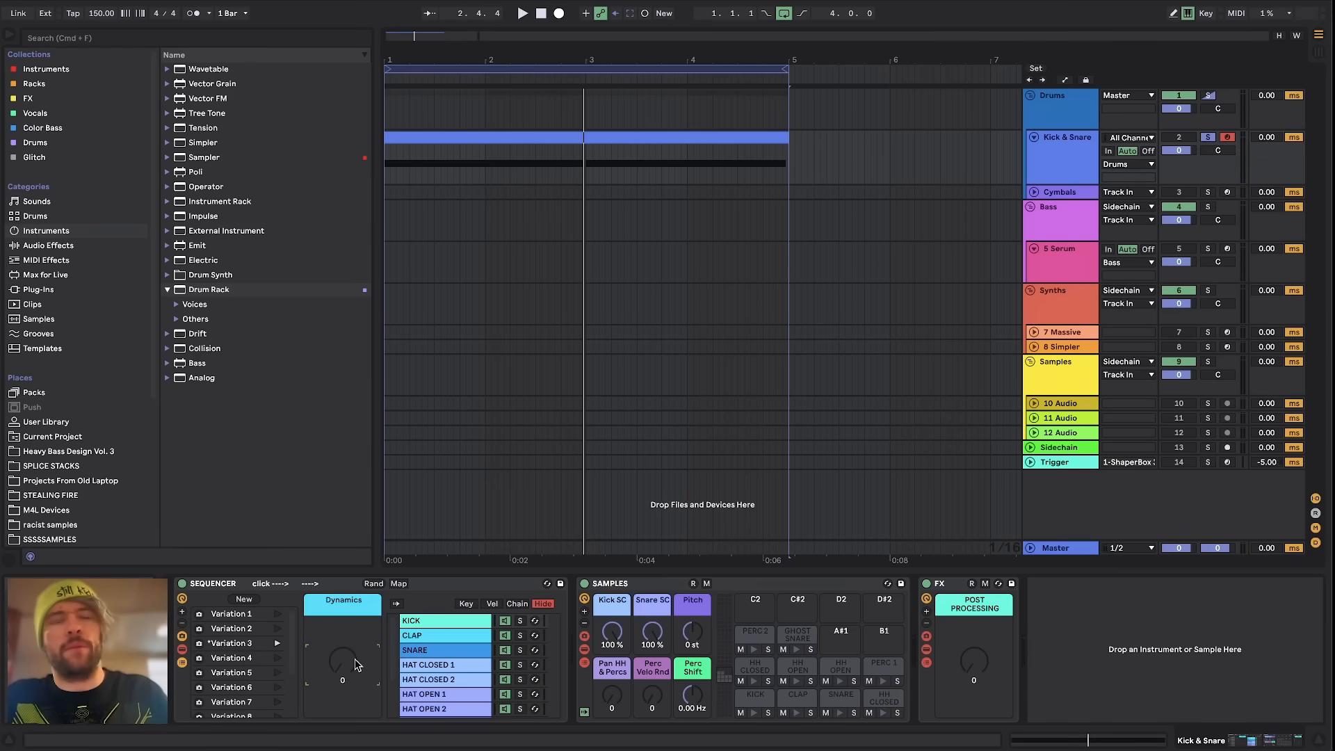
pyautogui.press('space')
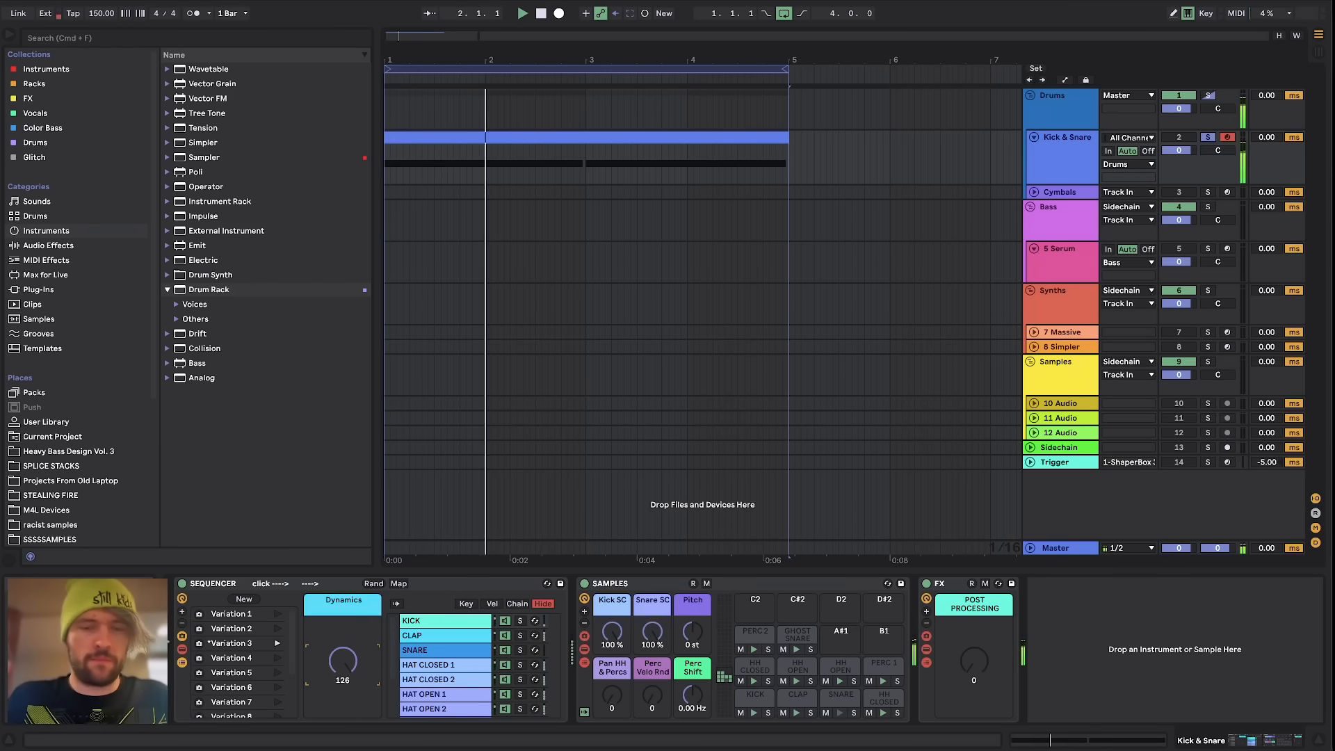
# Step: Show the KICK pad's devices in the SAMPLES rack and examine the kick sample's playback settings
pyautogui.click(757, 697)
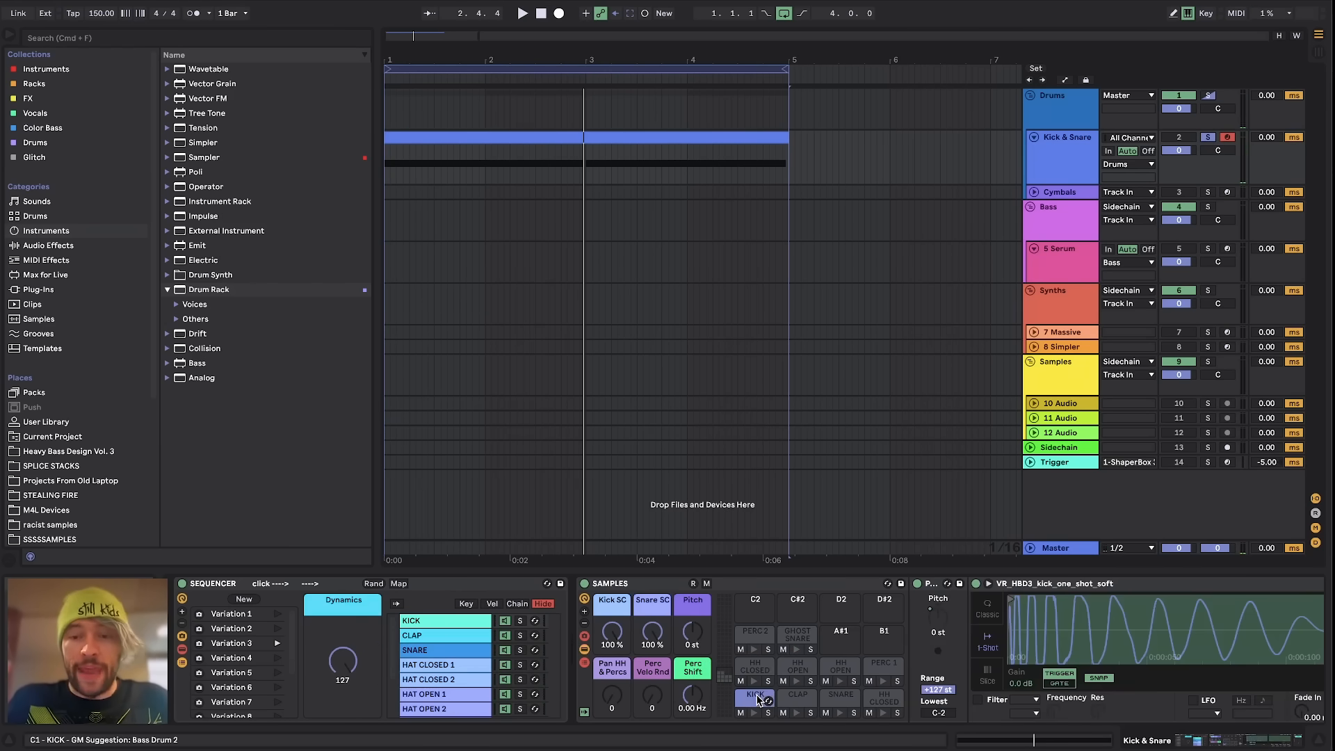
pyautogui.moveTo(1112, 604); pyautogui.dragTo(1111, 584)
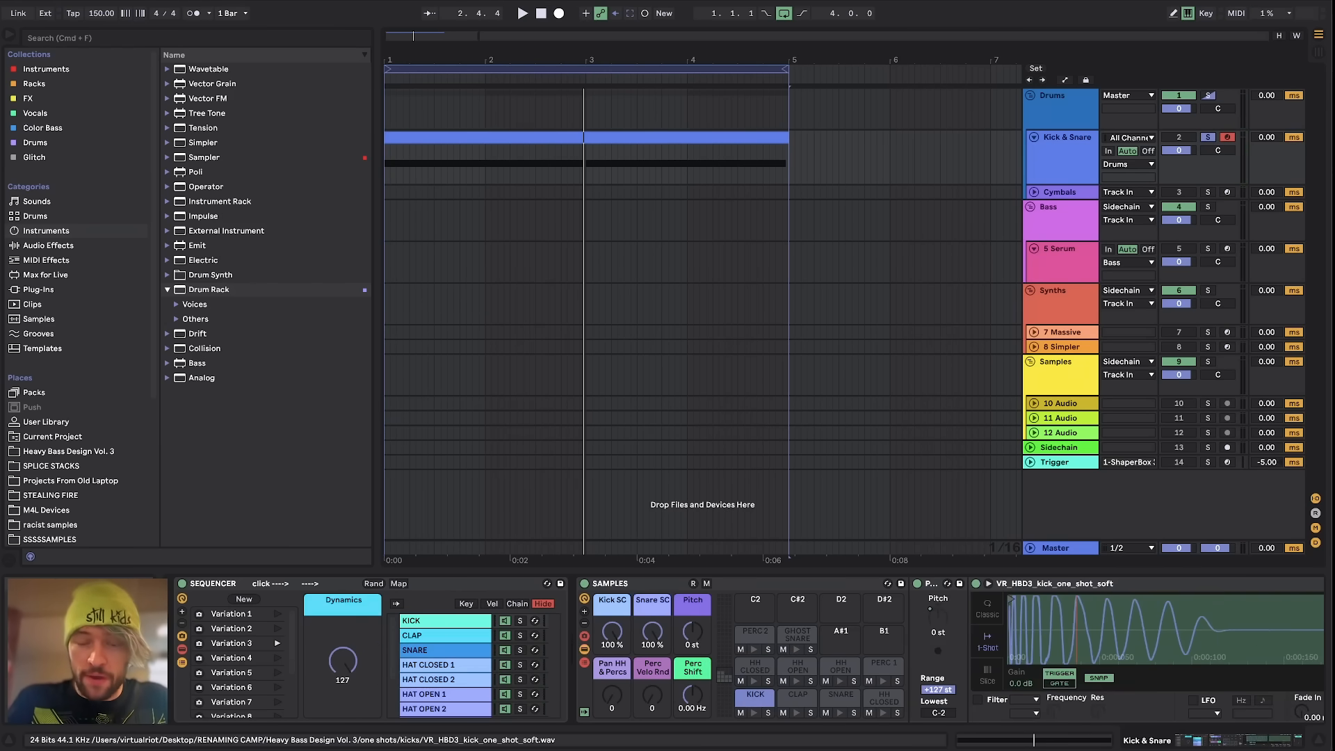
pyautogui.hscroll(6, 1013, 693)
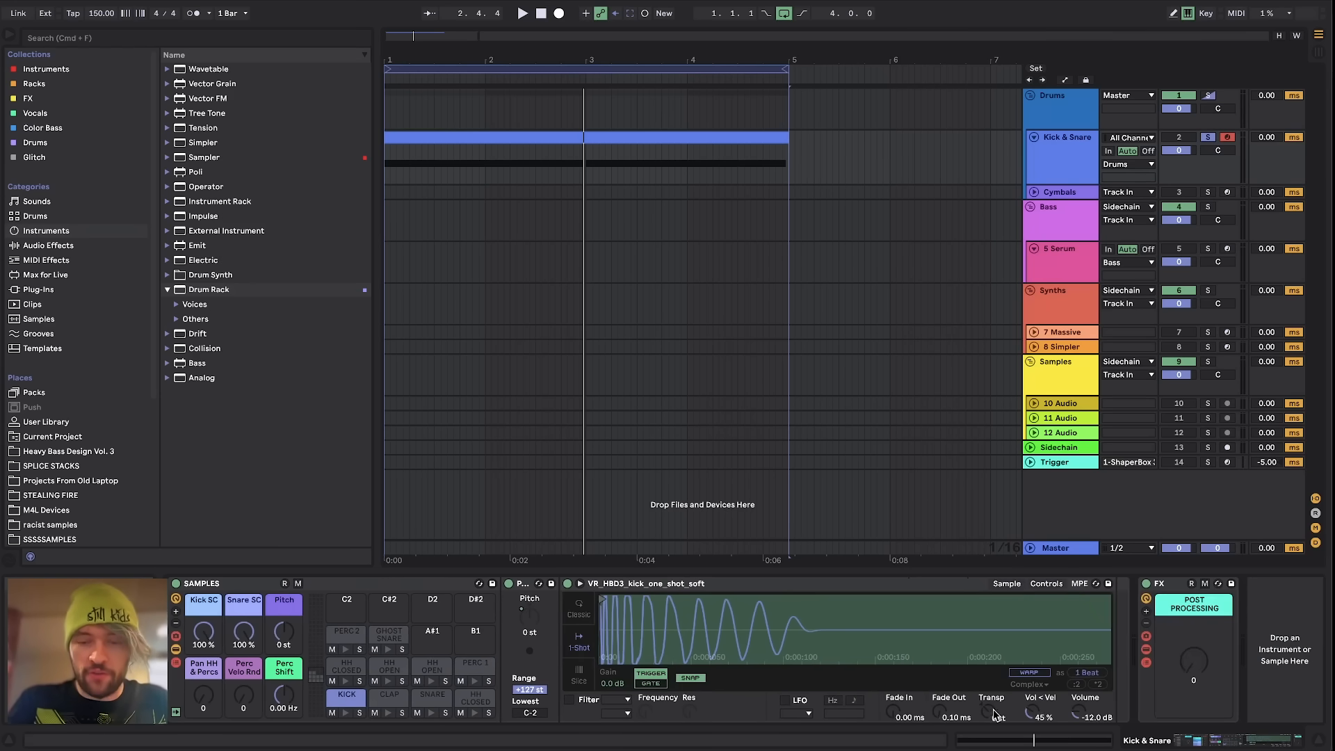
# Step: Audition the SAMPLES rack's Pitch macro lowered to -9 st, and reset it to 0 st
pyautogui.moveTo(283, 641)
pyautogui.mouseDown()
pyautogui.moveTo(283, 624)
pyautogui.moveTo(283, 657)
pyautogui.mouseUp()
pyautogui.press('space')
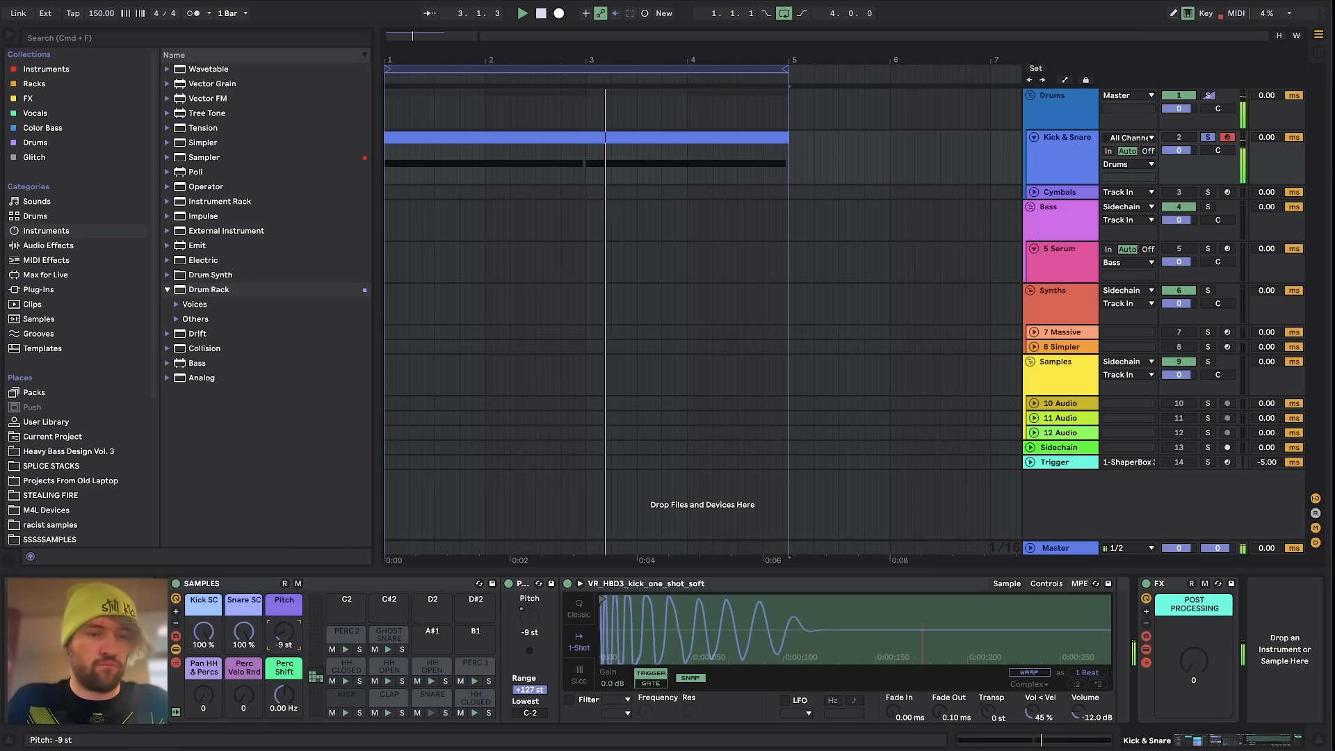
pyautogui.doubleClick(285, 634)
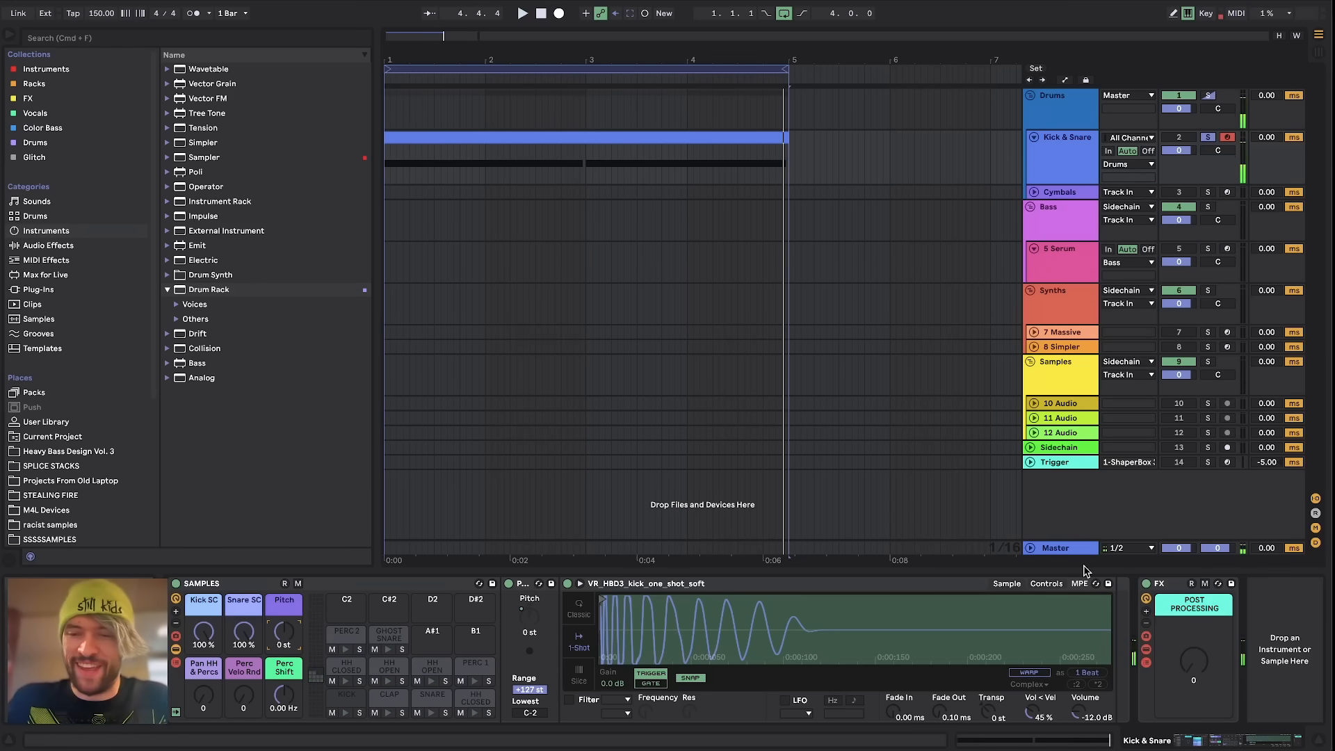
# Step: Set the FX rack's POST PROCESSING macro to 127 and audition it with the Pitch macro lowered, returning Pitch to 0 st
pyautogui.doubleClick(1186, 671)
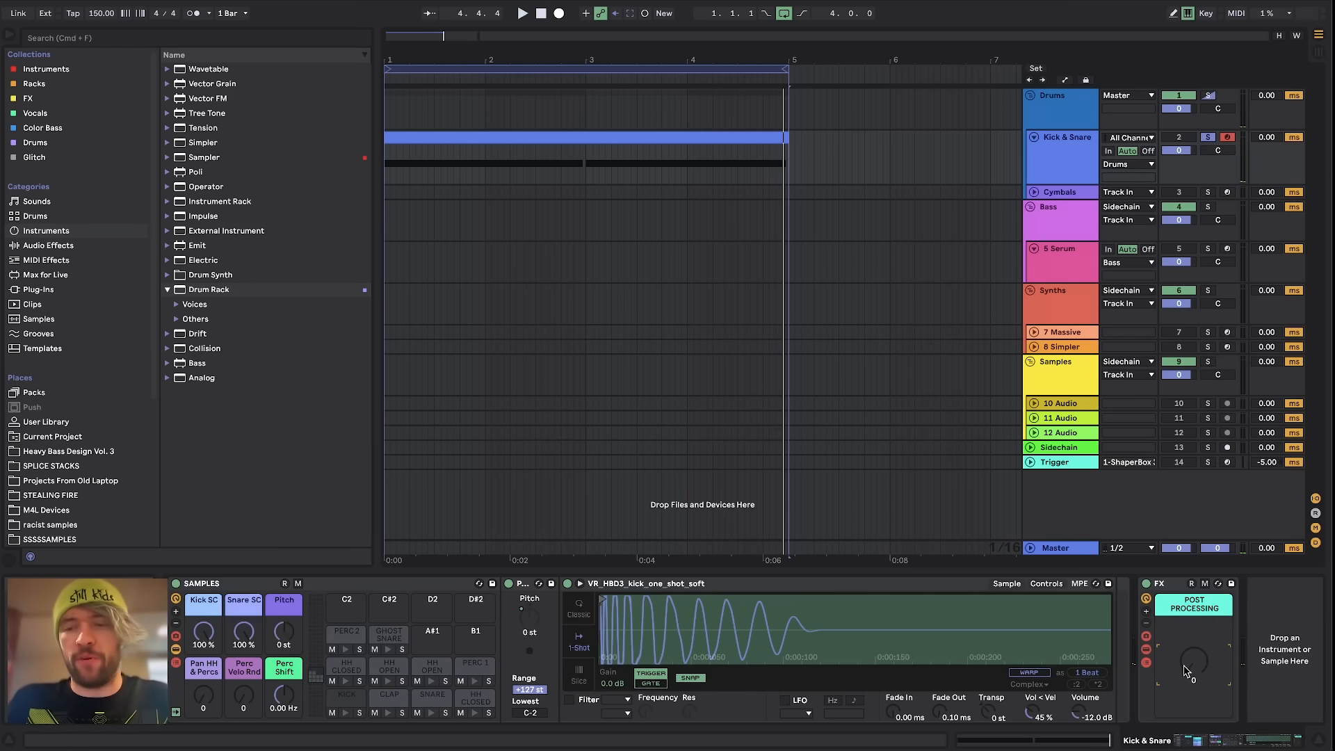
pyautogui.moveTo(1191, 666); pyautogui.dragTo(1192, 625)
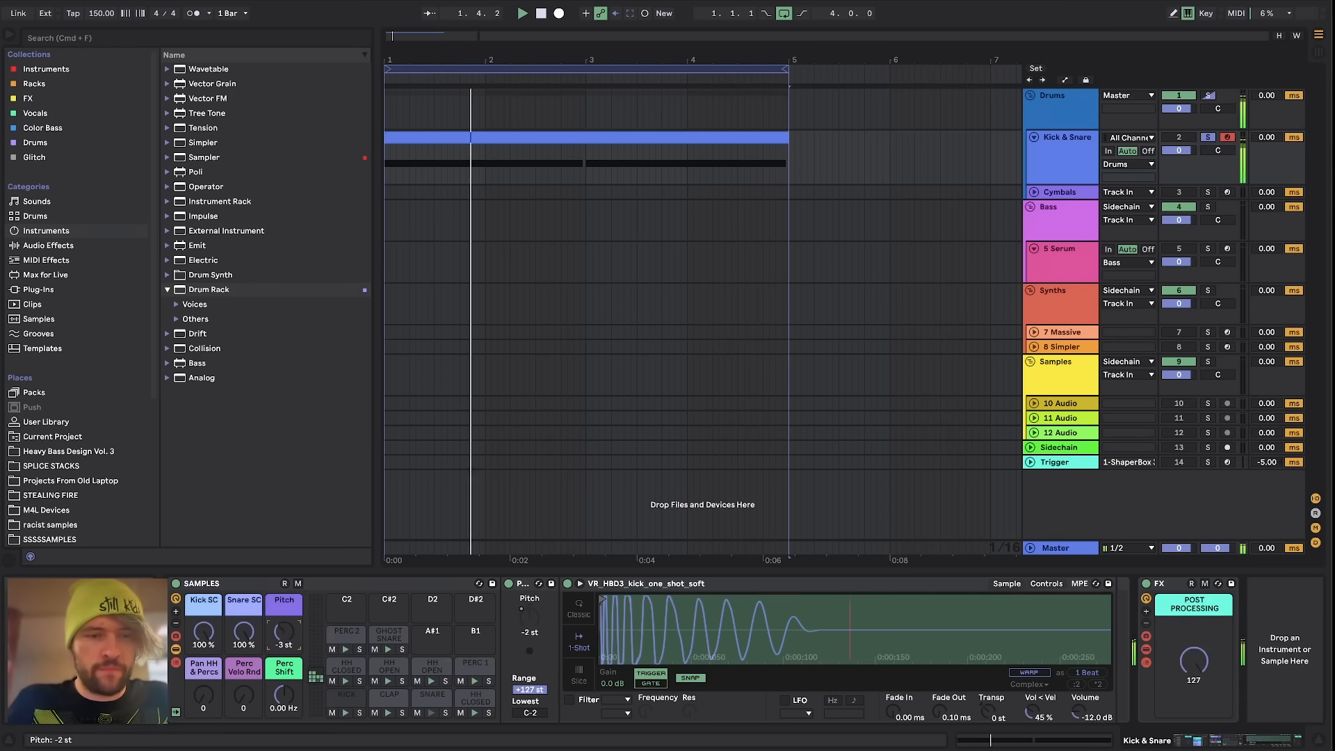
pyautogui.moveTo(292, 627); pyautogui.dragTo(292, 643)
pyautogui.press('space')
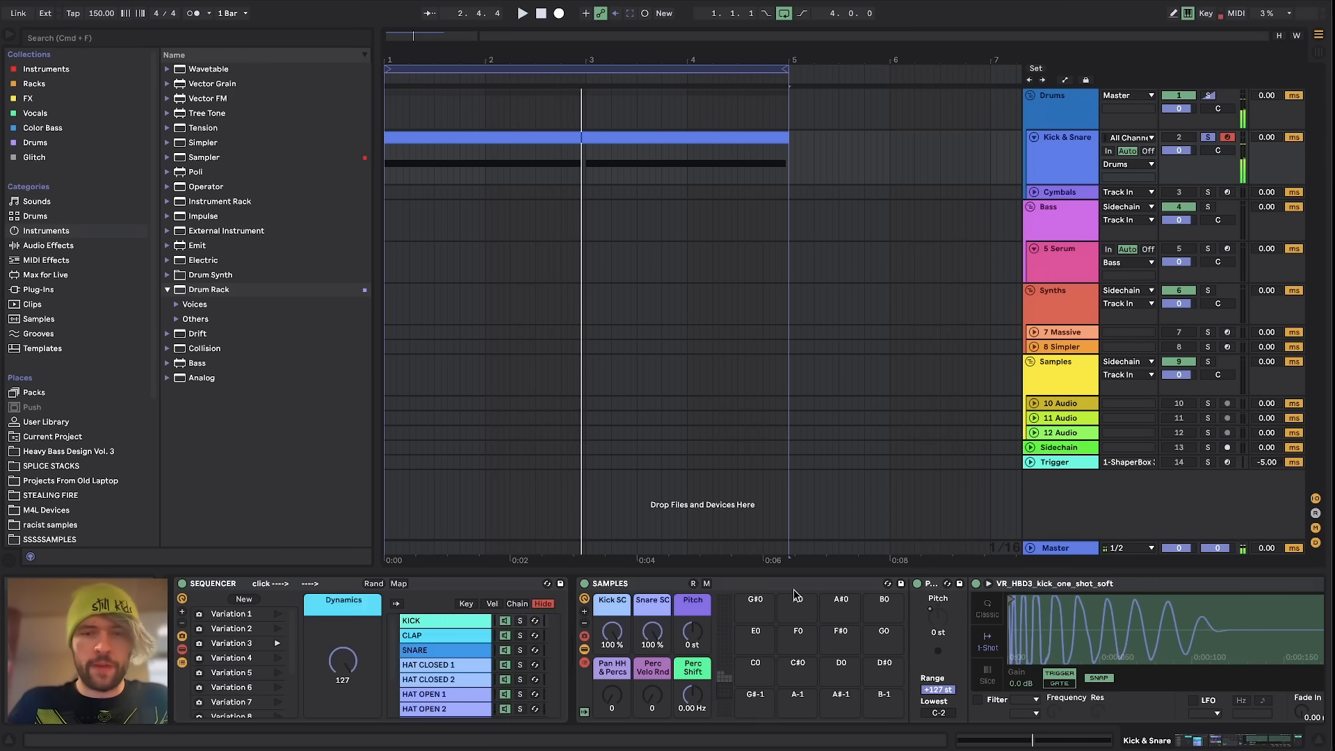
# Step: Hide the SAMPLES rack's pad devices and select the CLAP, SNARE and KICK pads in turn, ending on KICK
pyautogui.hscroll(3, 704, 604)
pyautogui.click(471, 650)
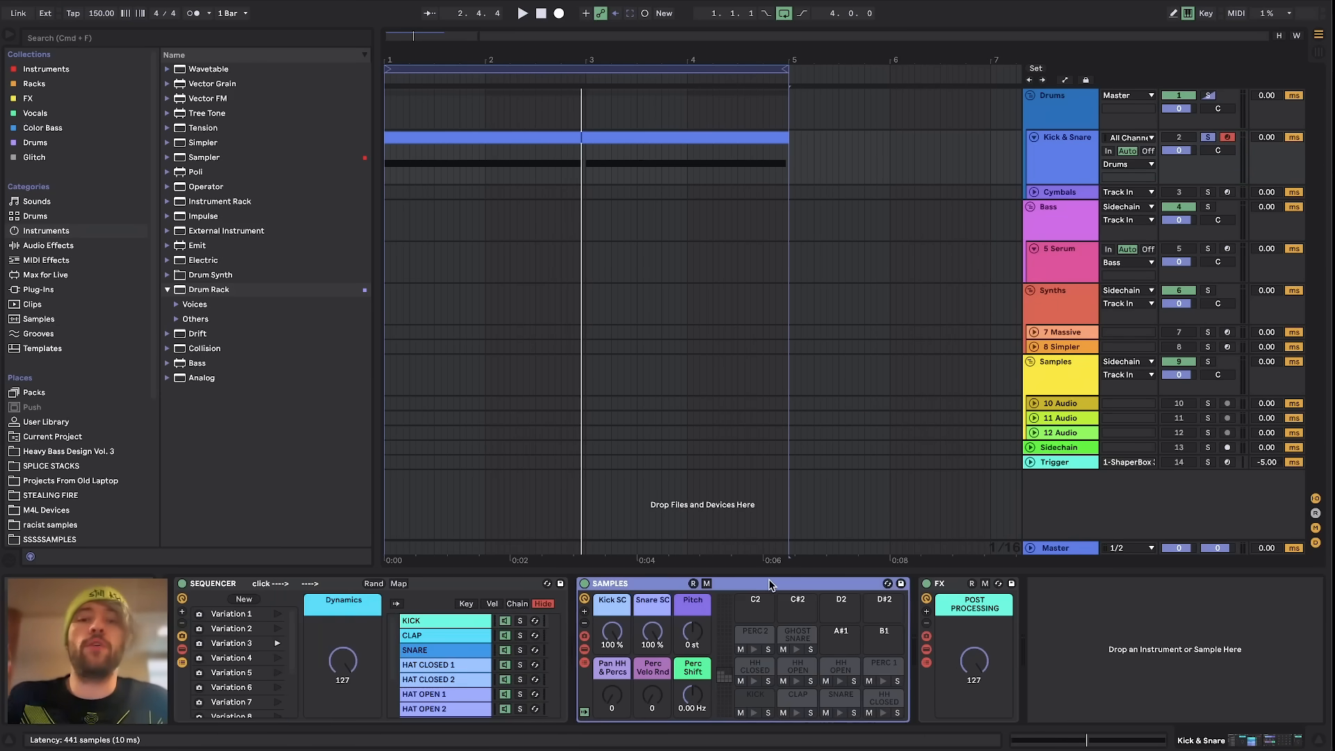
pyautogui.click(789, 701)
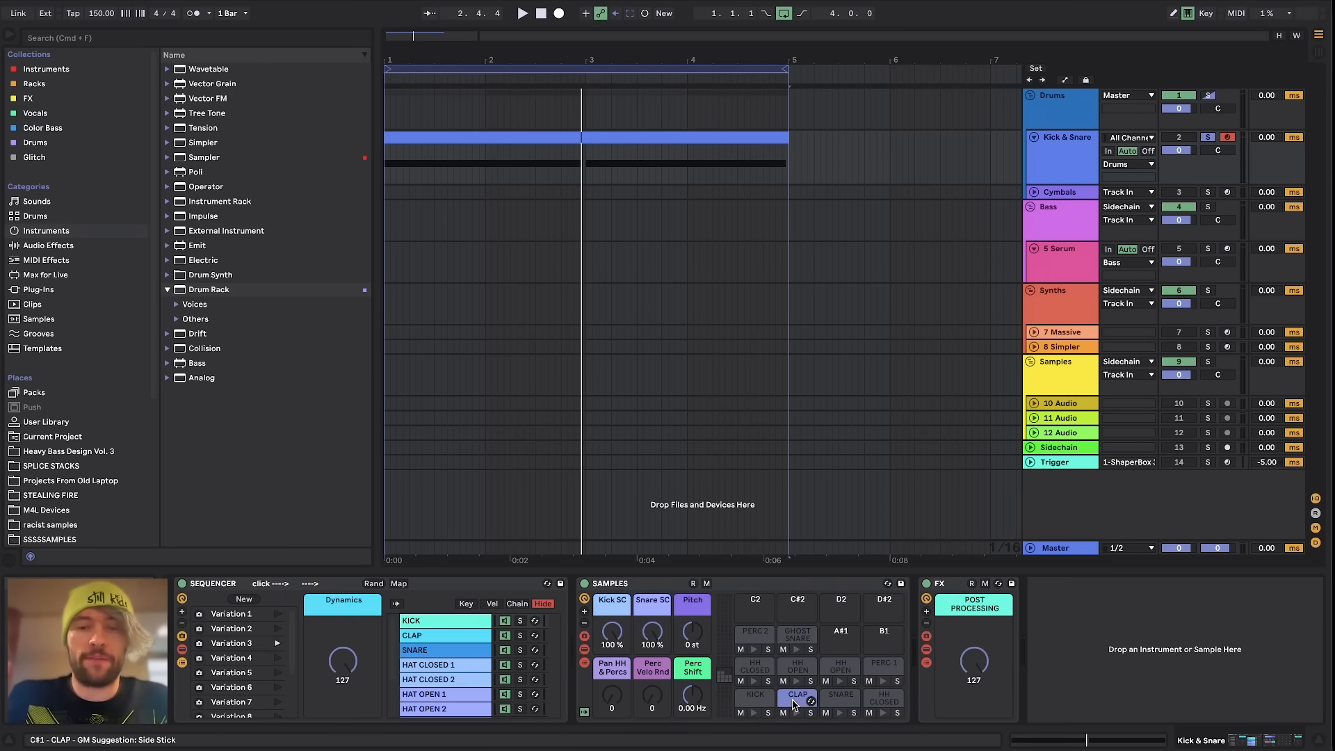
pyautogui.click(756, 698)
pyautogui.scroll(-4, 69, 335)
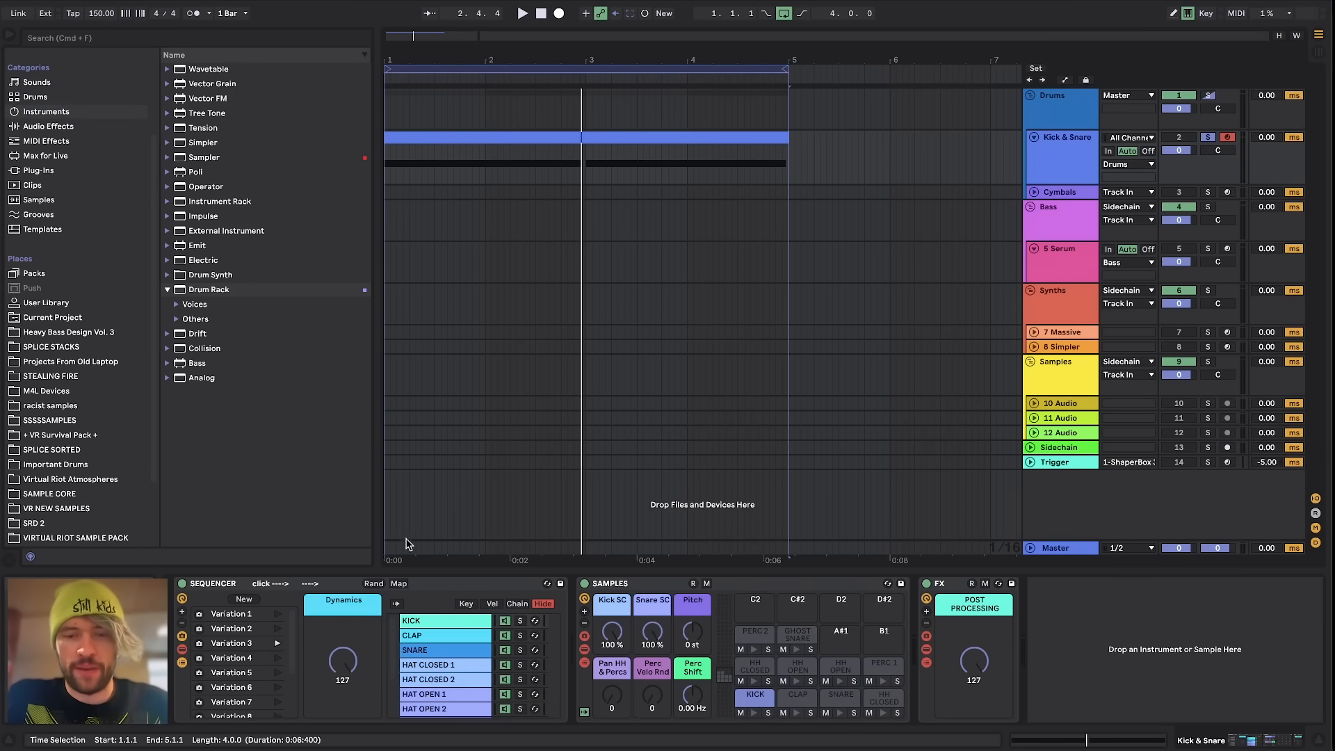
pyautogui.click(798, 698)
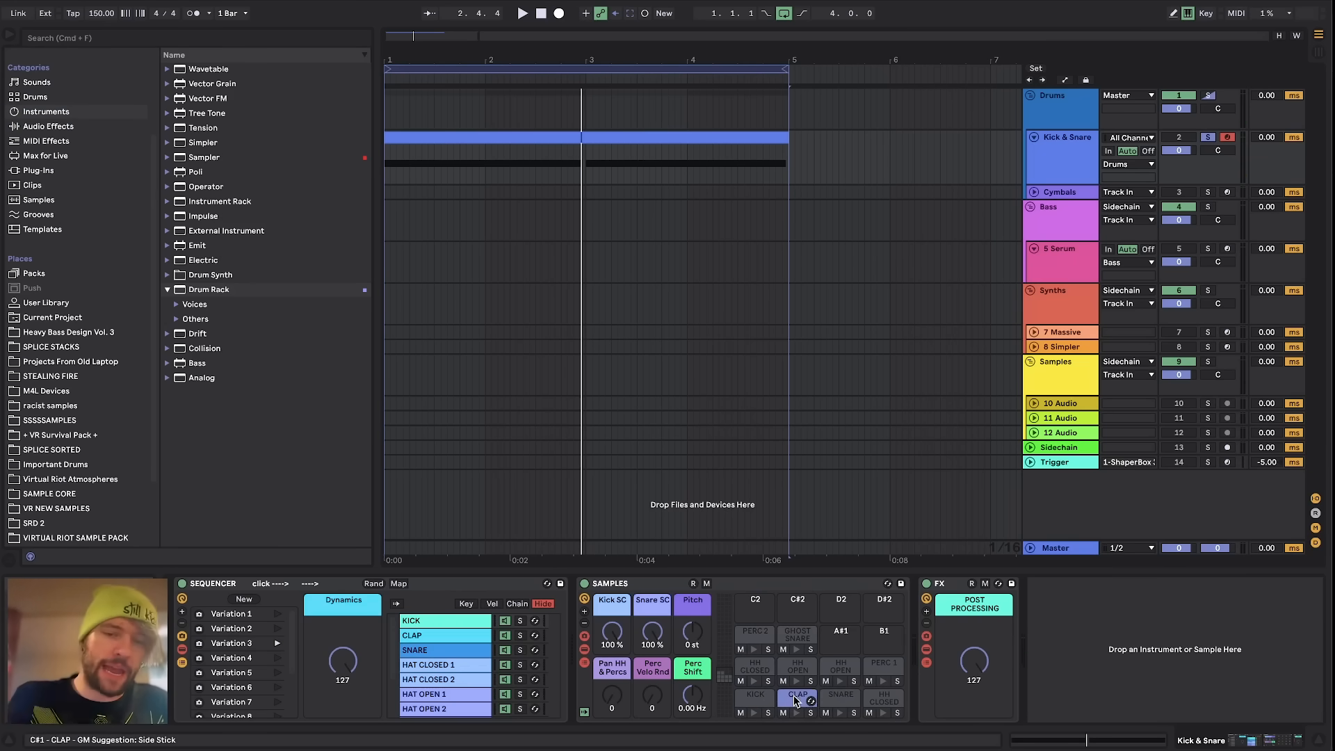
pyautogui.click(835, 699)
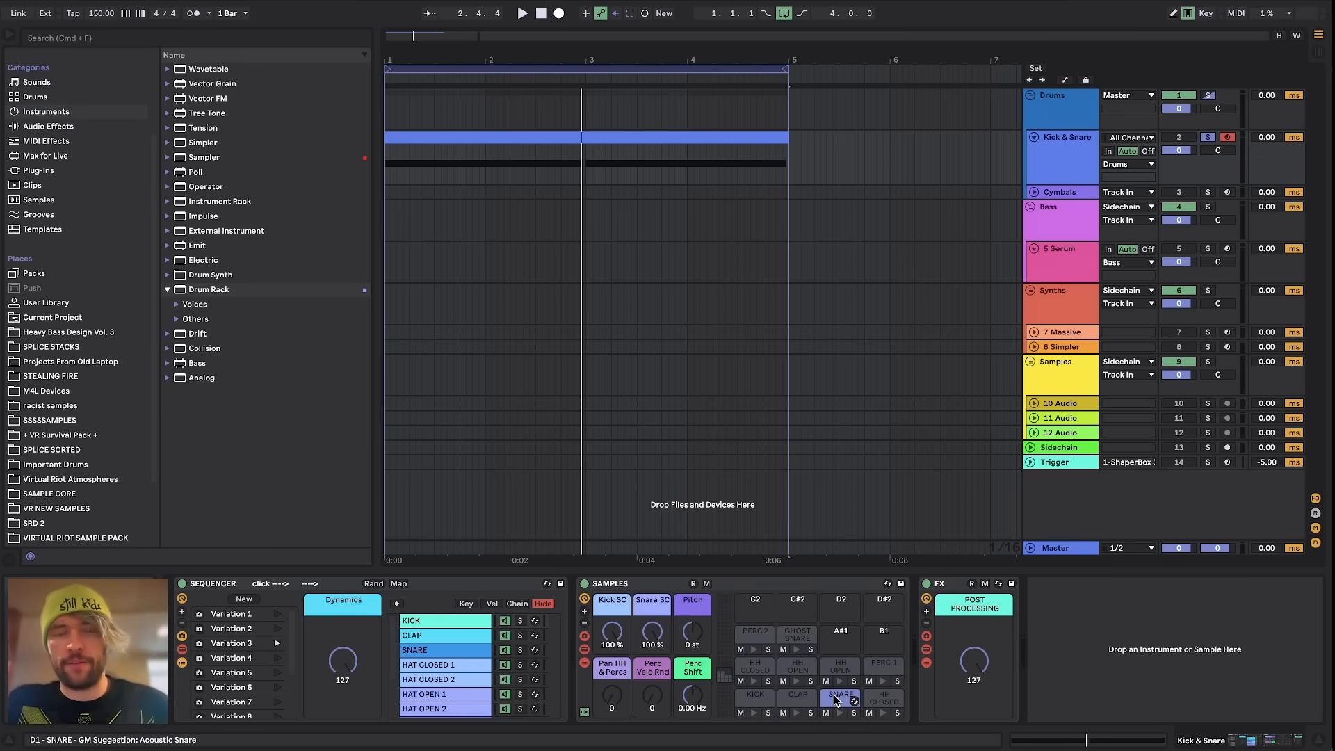
pyautogui.click(754, 698)
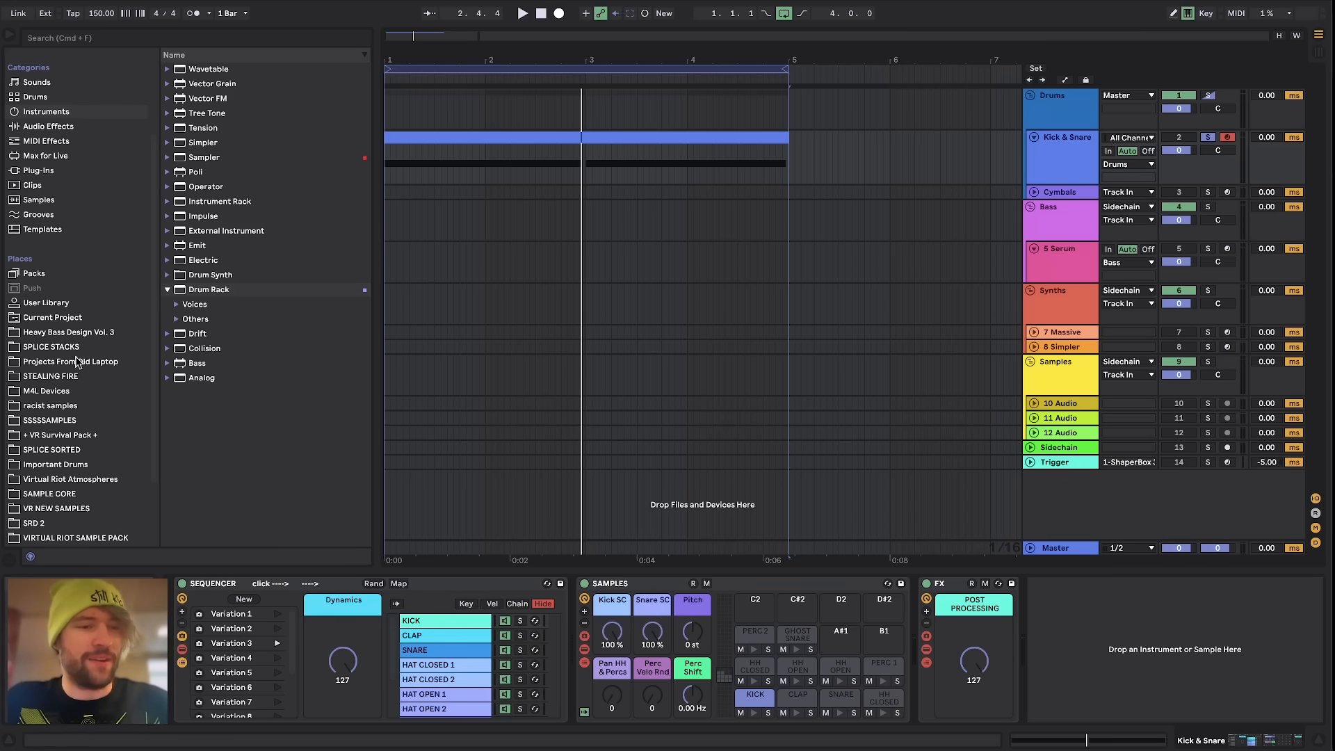
# Step: Open the Drums - Kicks folder of the SRD 2 sample pack and preview SRD2_one_shot_kick_cleanclick2.wav
pyautogui.scroll(-3, 82, 420)
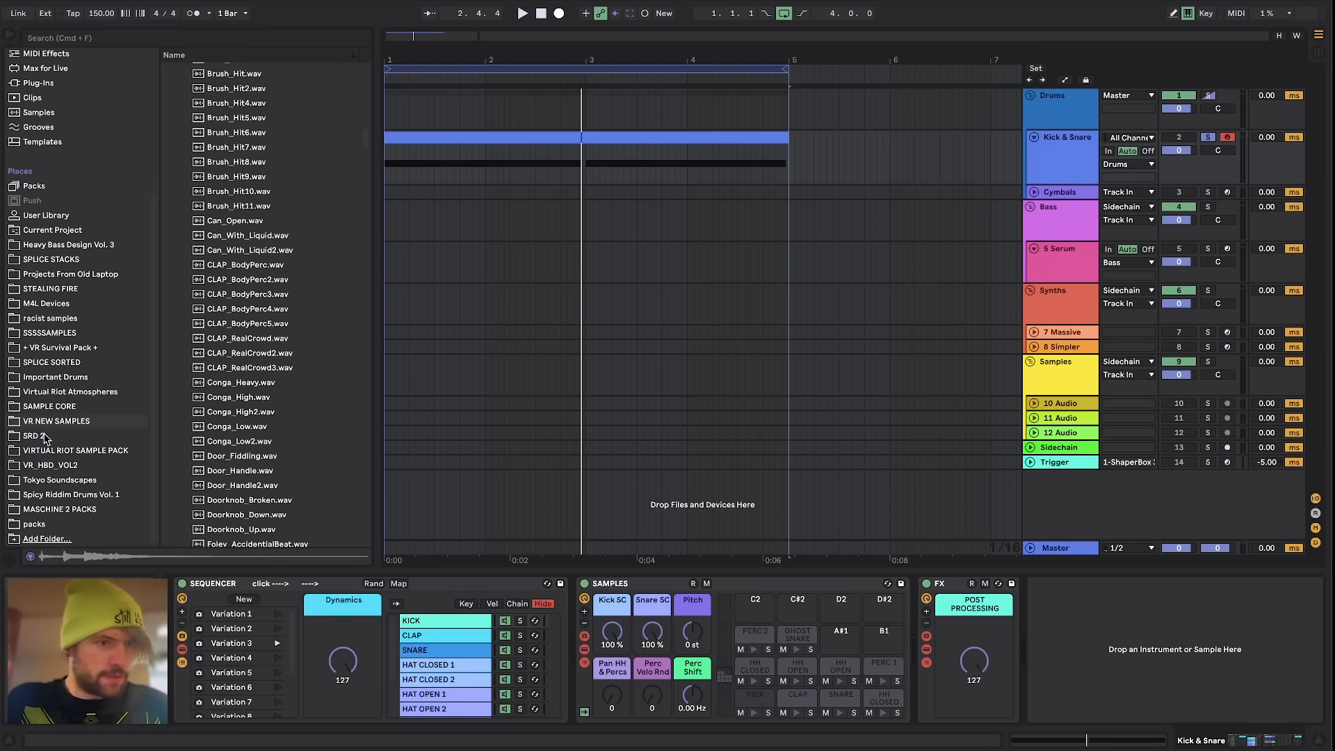
pyautogui.click(37, 436)
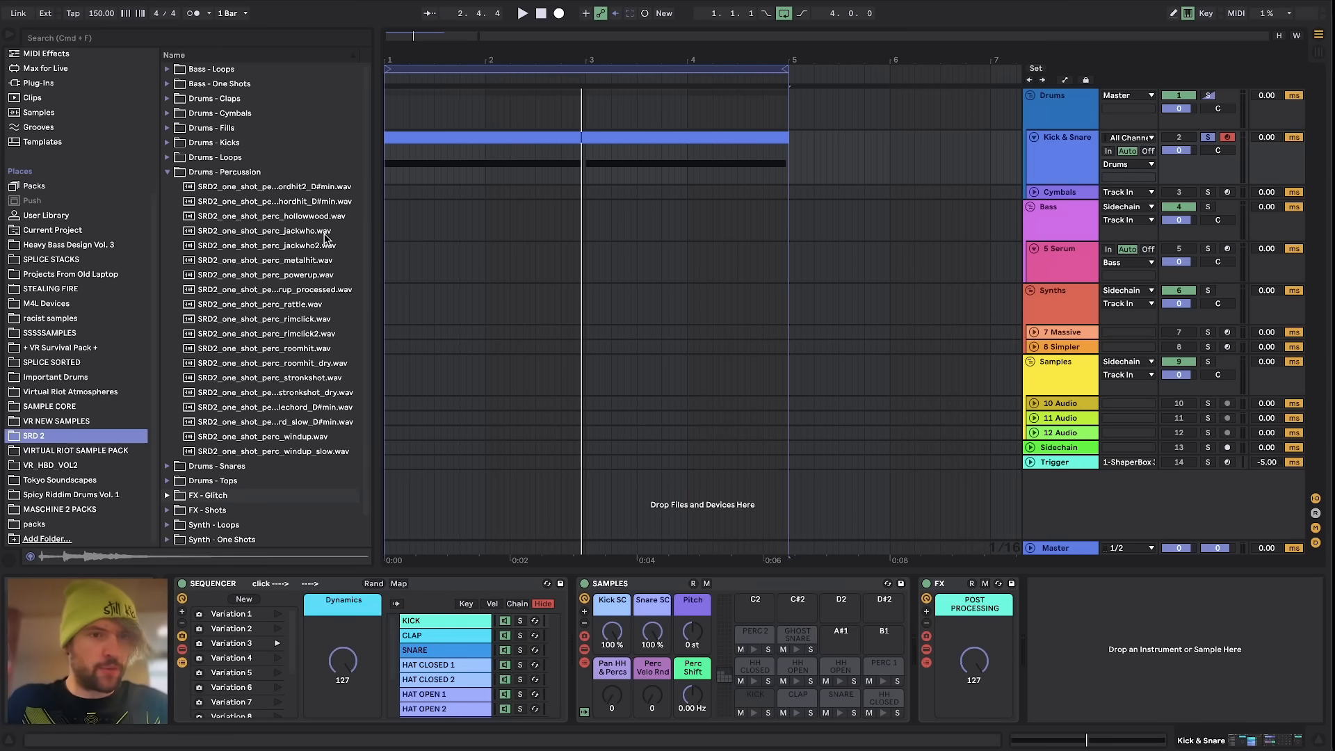
pyautogui.click(219, 142)
pyautogui.click(265, 319)
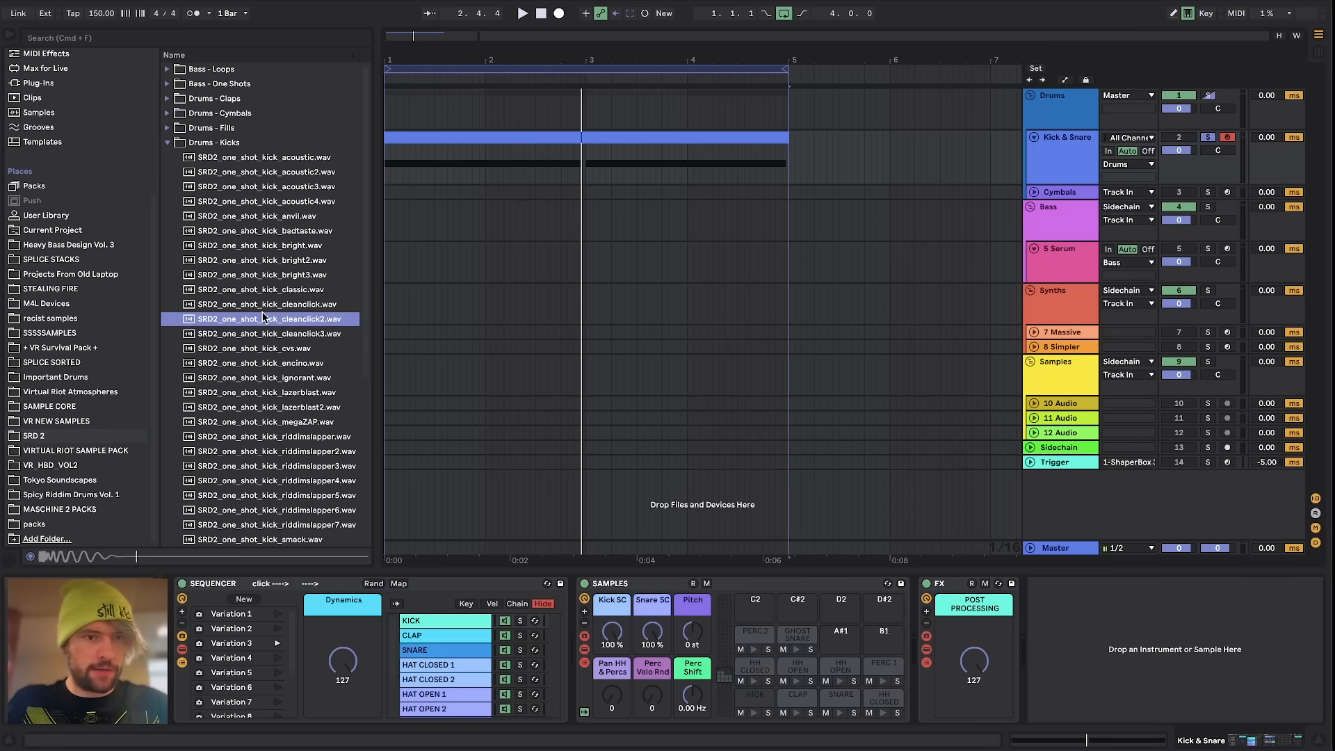
pyautogui.scroll(-3, 263, 316)
# Step: Show the KICK pad's devices, select its sample player and Pitch device, and hide the SAMPLES rack's devices again
pyautogui.click(758, 703)
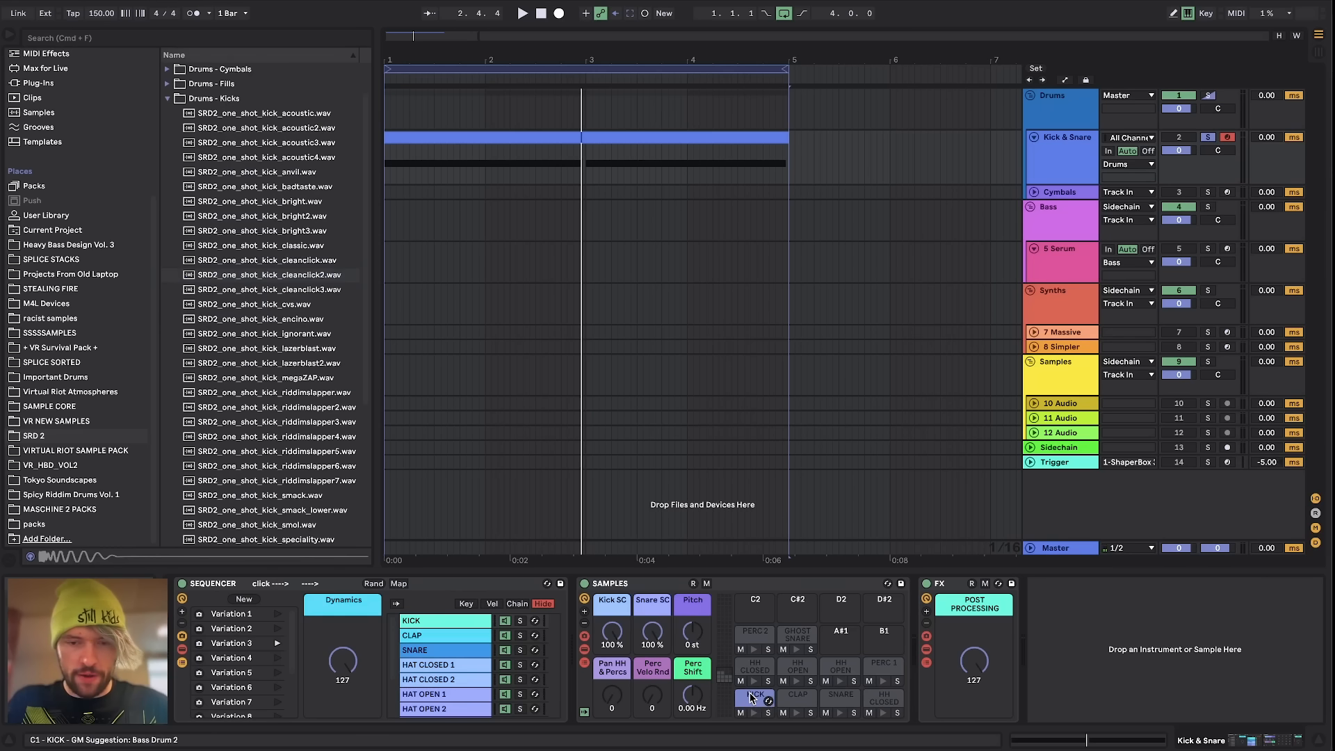
pyautogui.doubleClick(751, 697)
pyautogui.hscroll(6, 949, 587)
pyautogui.click(926, 587)
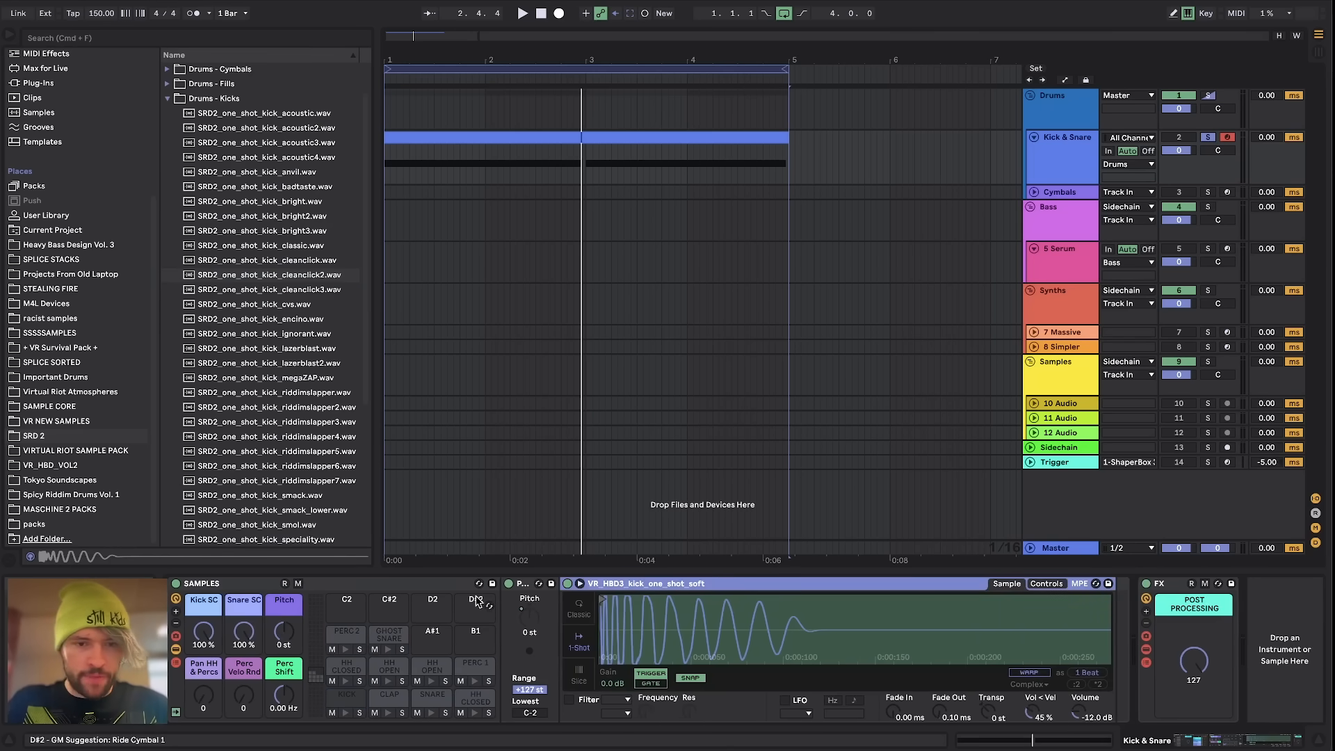
pyautogui.click(528, 584)
pyautogui.hscroll(-3, 610, 592)
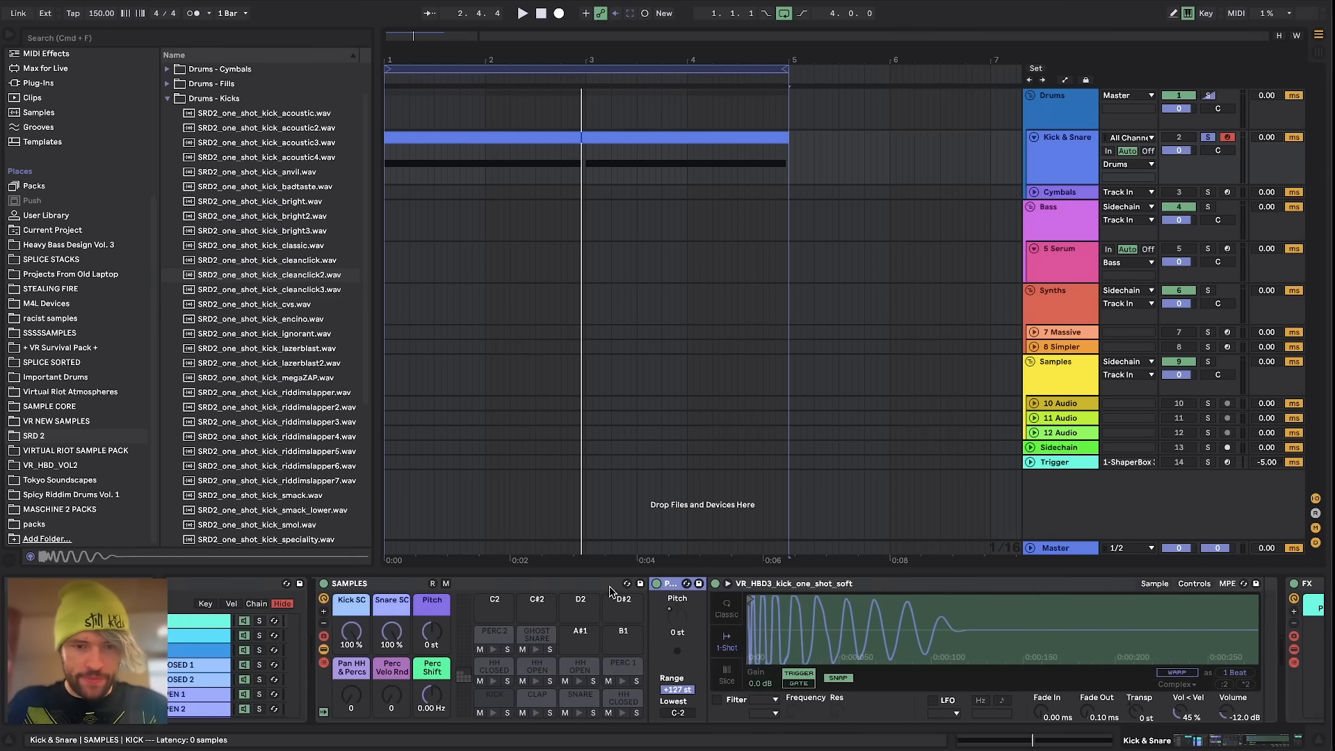
pyautogui.hscroll(-2, 609, 592)
pyautogui.click(373, 649)
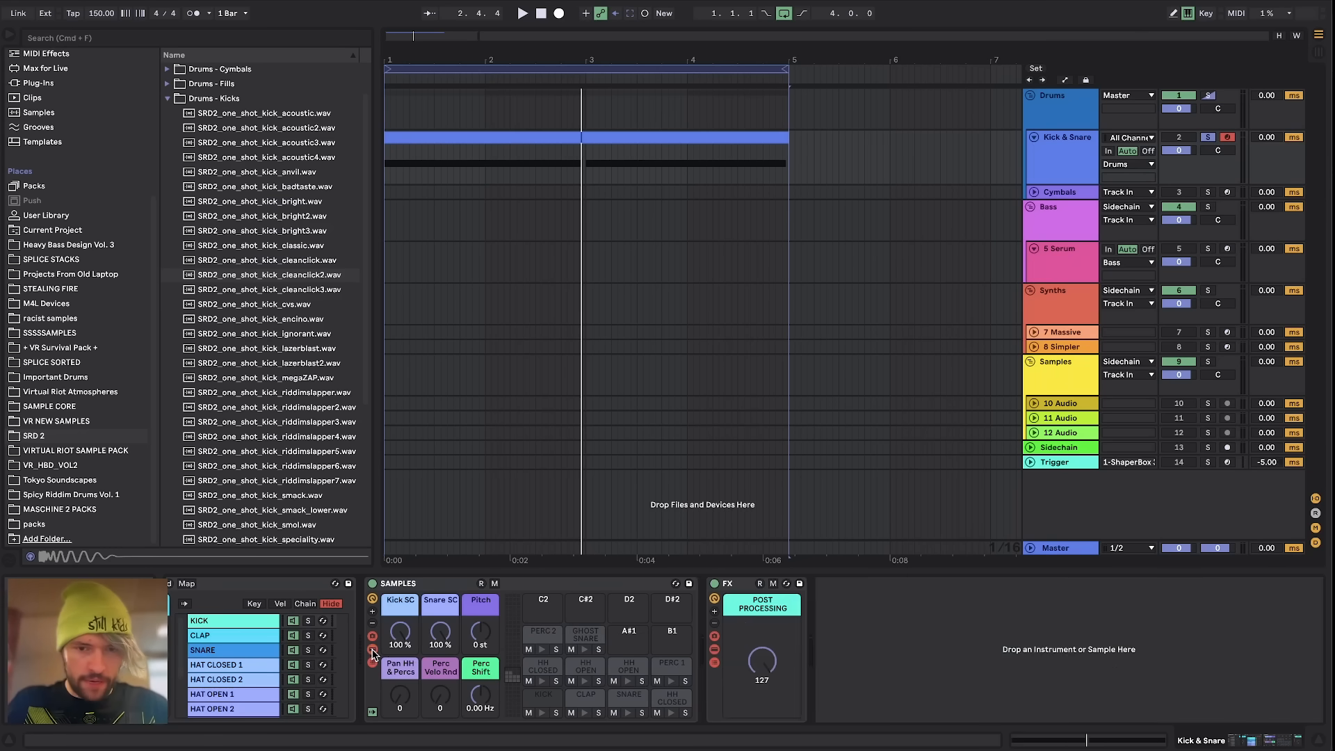
# Step: Load SRD2_one_shot_kick_cleanclick2.wav onto the SAMPLES rack's KICK pad, check its sample player and Pitch device, and audition the loop
pyautogui.click(291, 275)
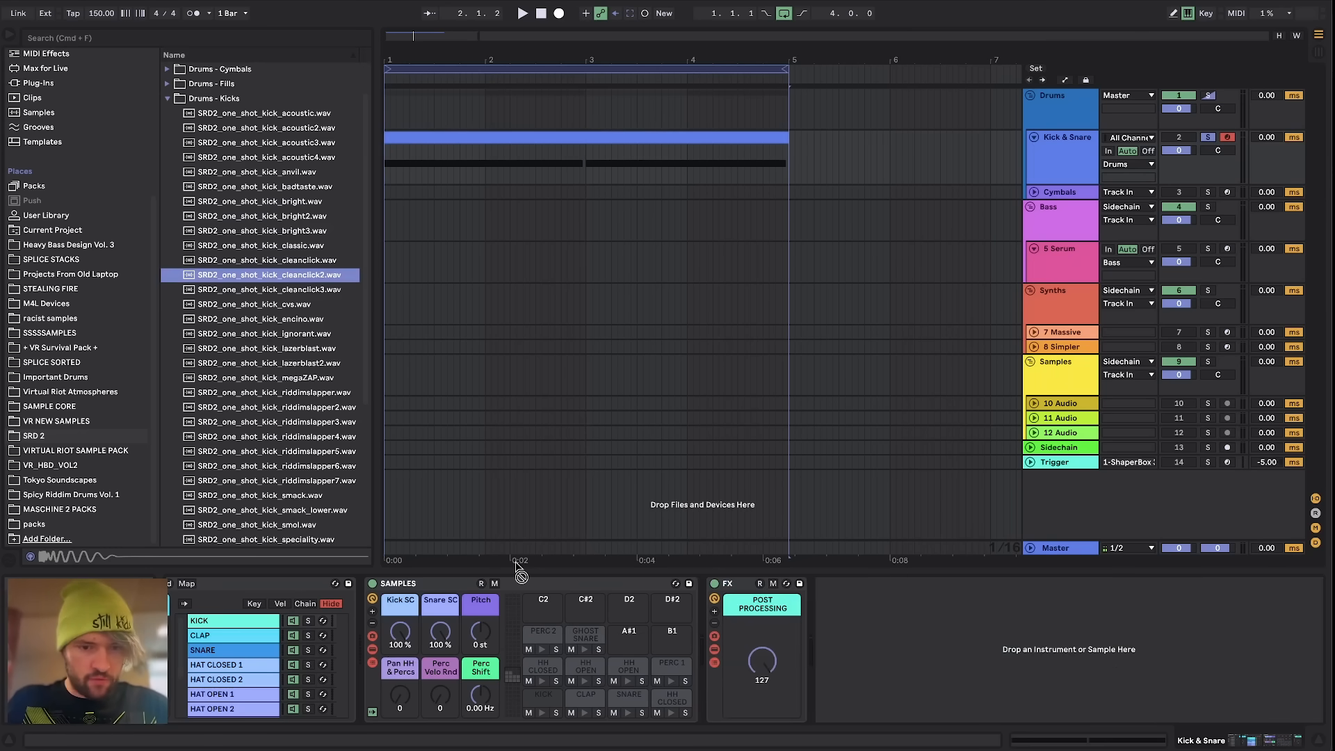
pyautogui.moveTo(542, 699); pyautogui.dragTo(542, 698)
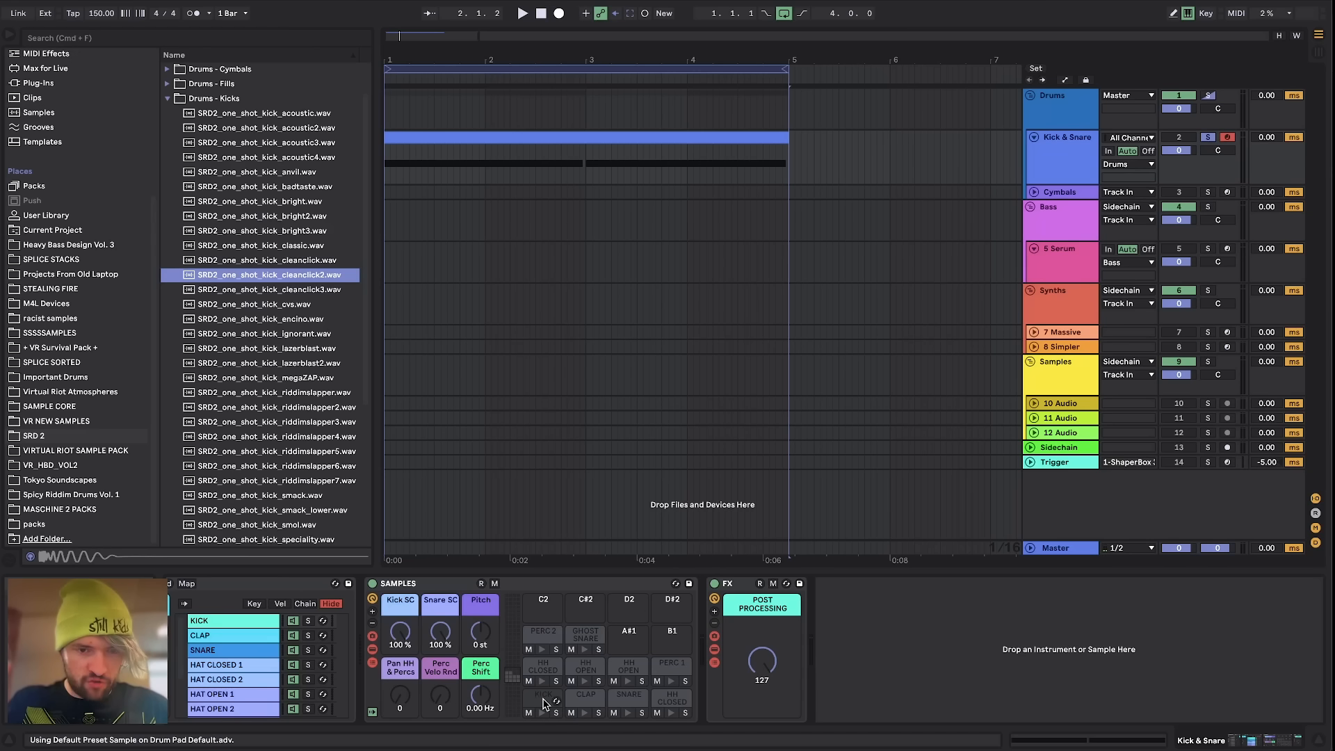
pyautogui.click(947, 586)
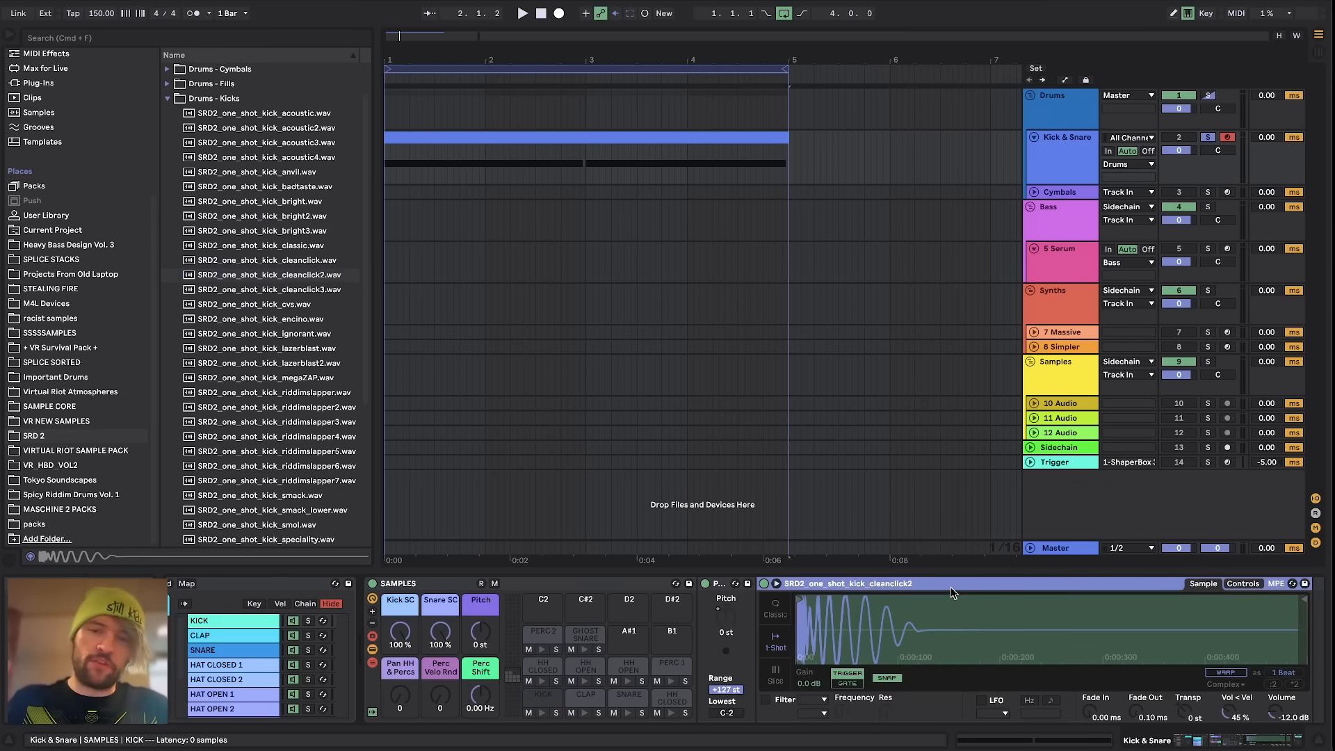
pyautogui.click(721, 583)
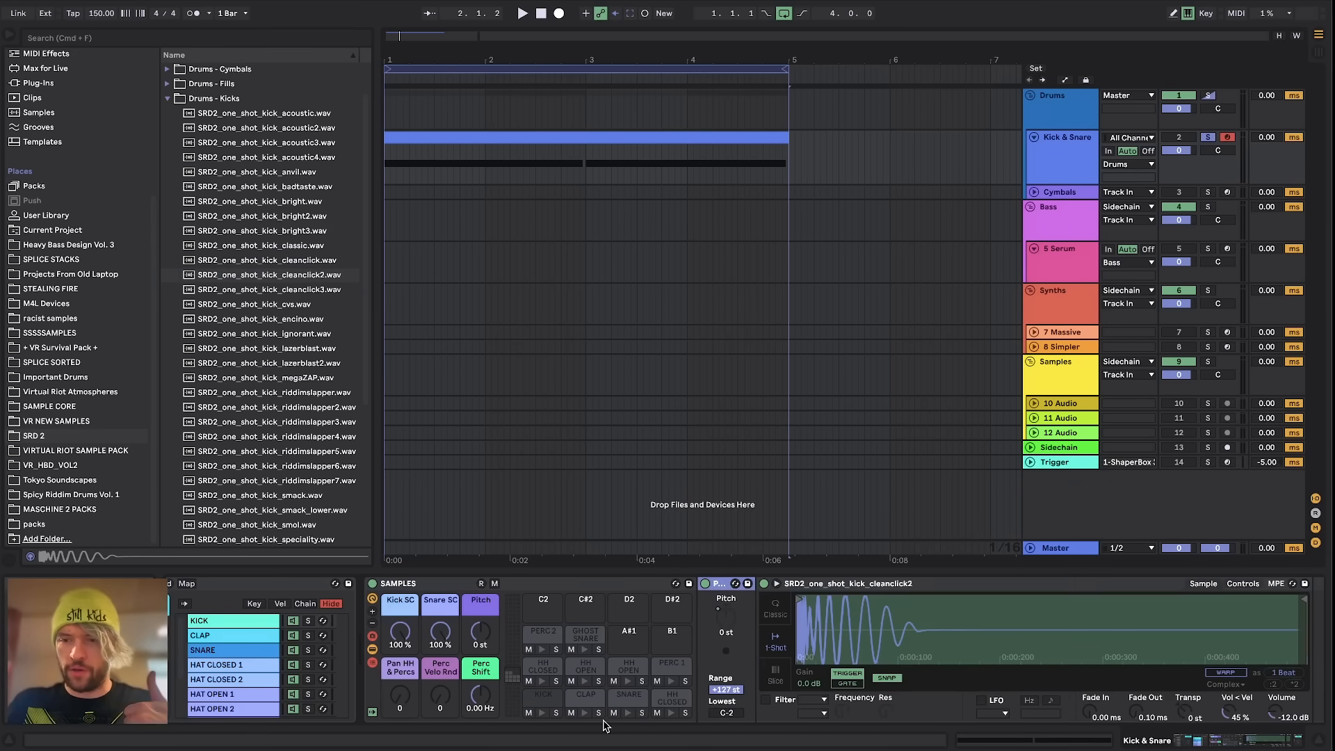
pyautogui.press('space')
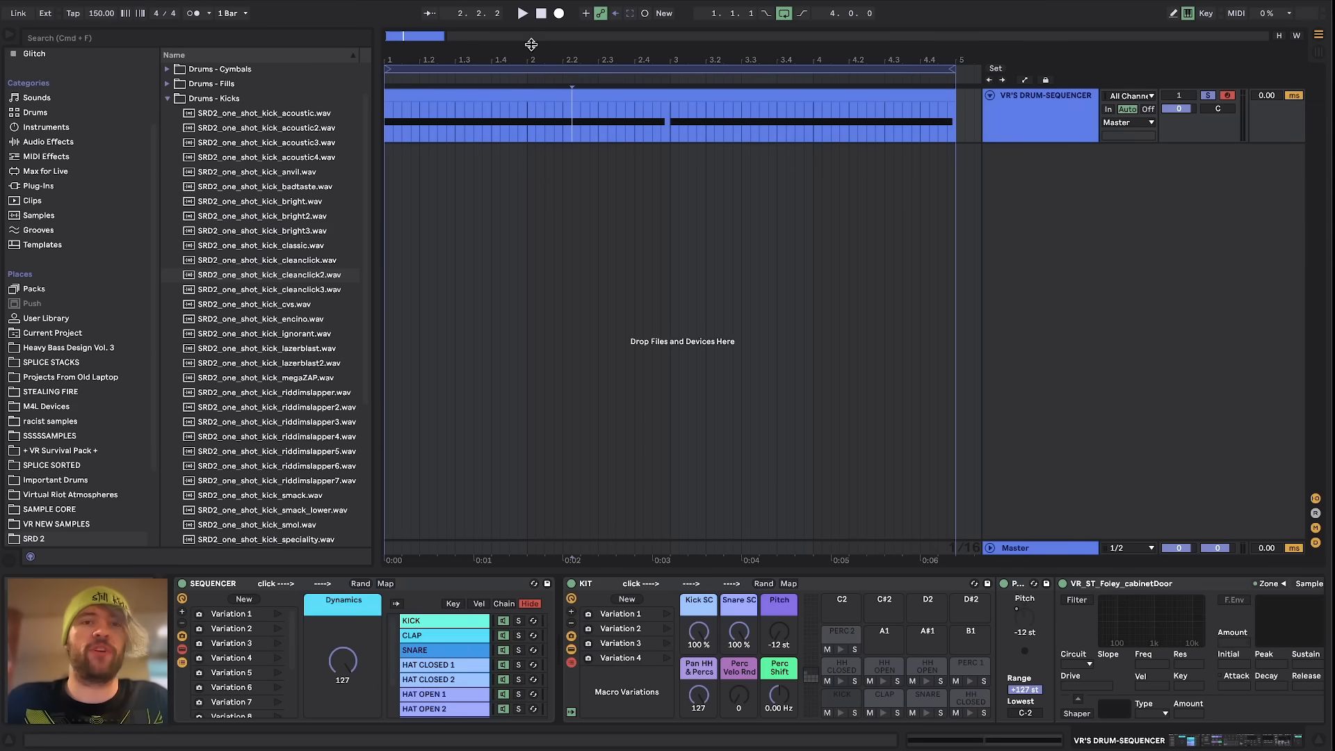
# Step: In the foley edition project, select the loop range and open the zone editor for the KIT rack's KICK pad sampler
pyautogui.click(520, 69)
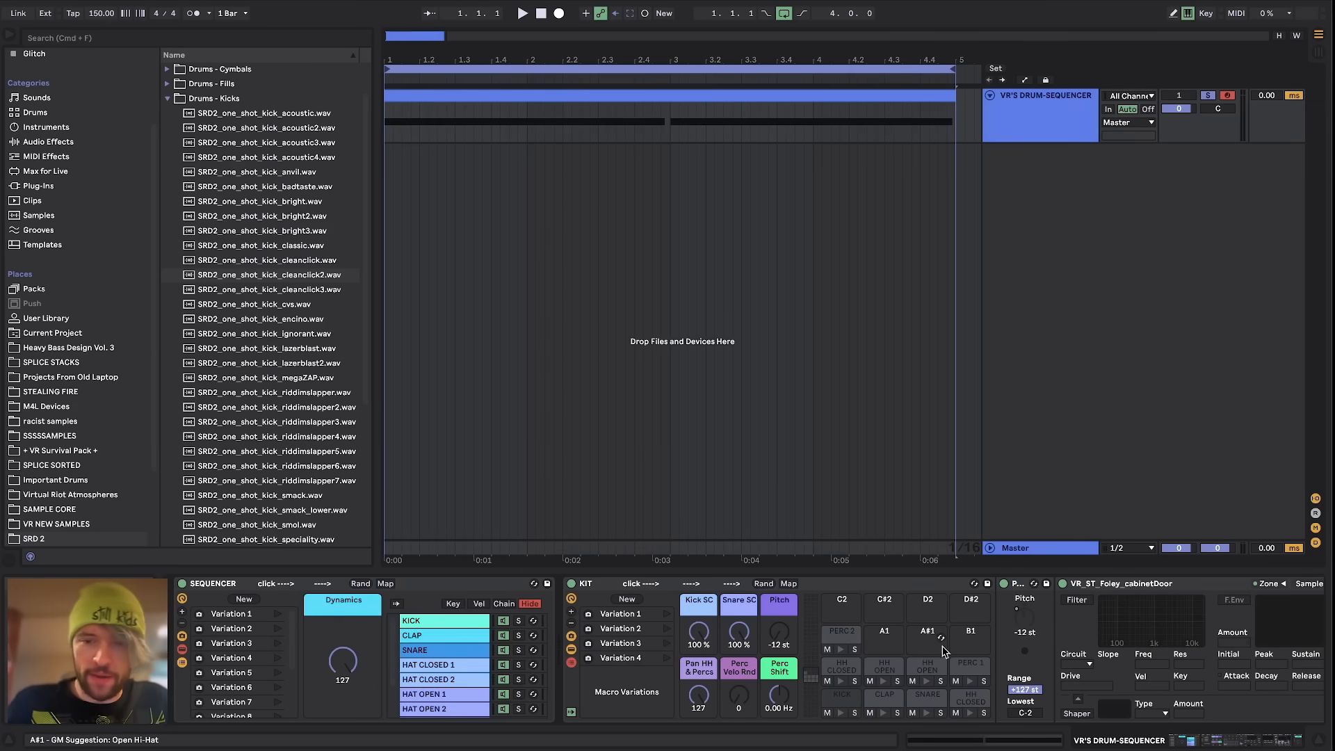
pyautogui.scroll(7, 904, 650)
pyautogui.hscroll(3, 904, 651)
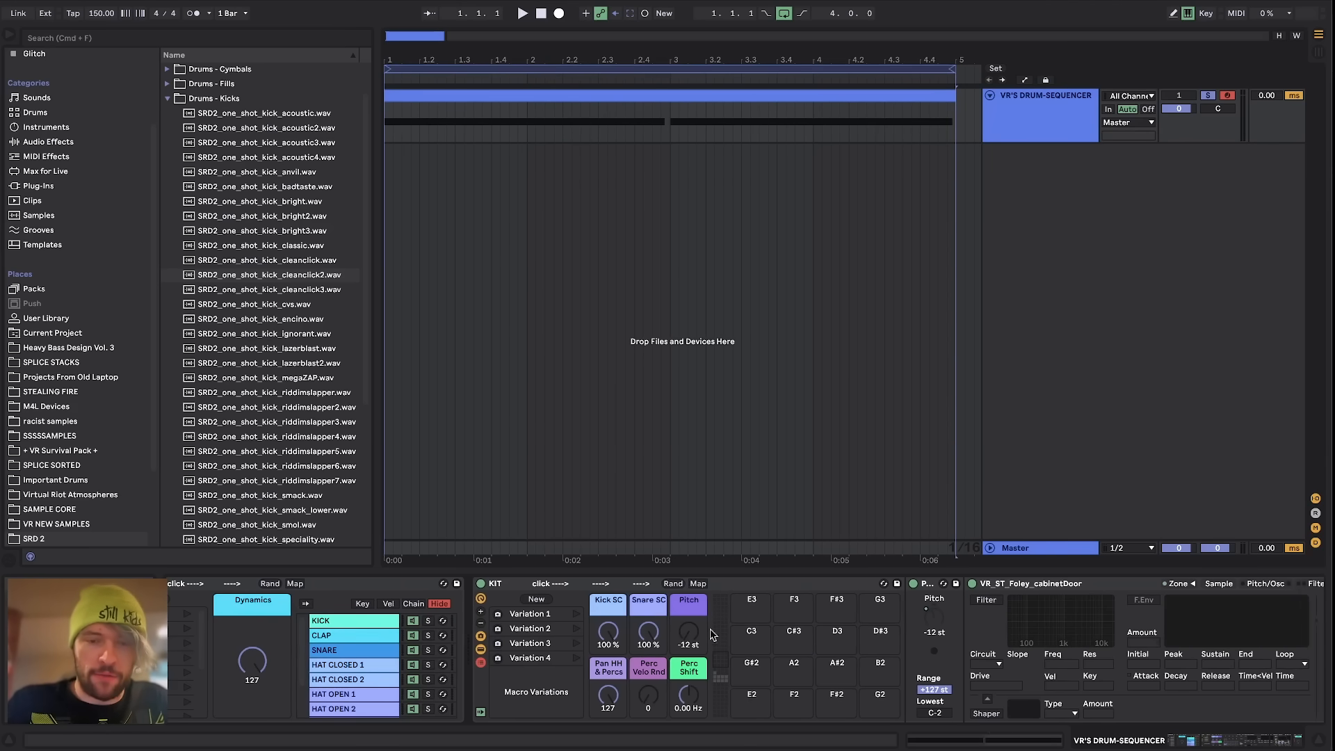
pyautogui.scroll(-5, 751, 685)
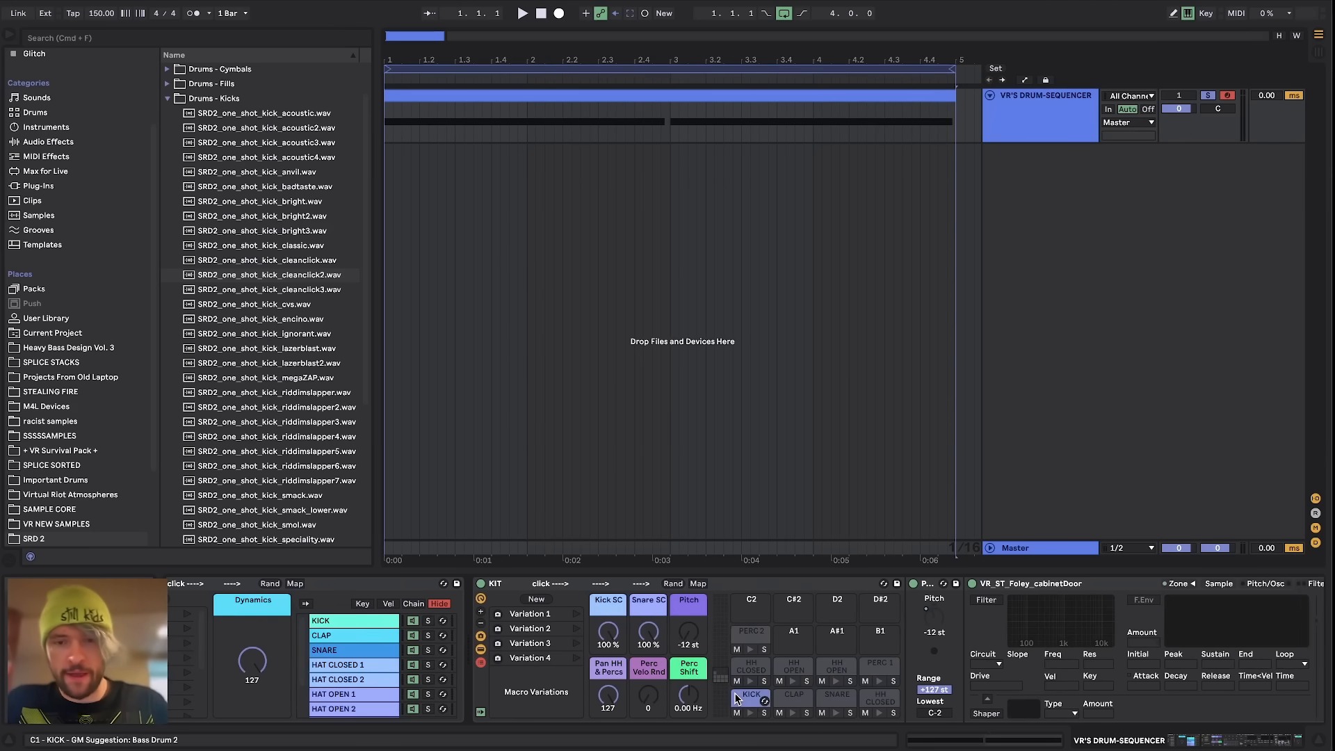
pyautogui.hscroll(8, 1021, 639)
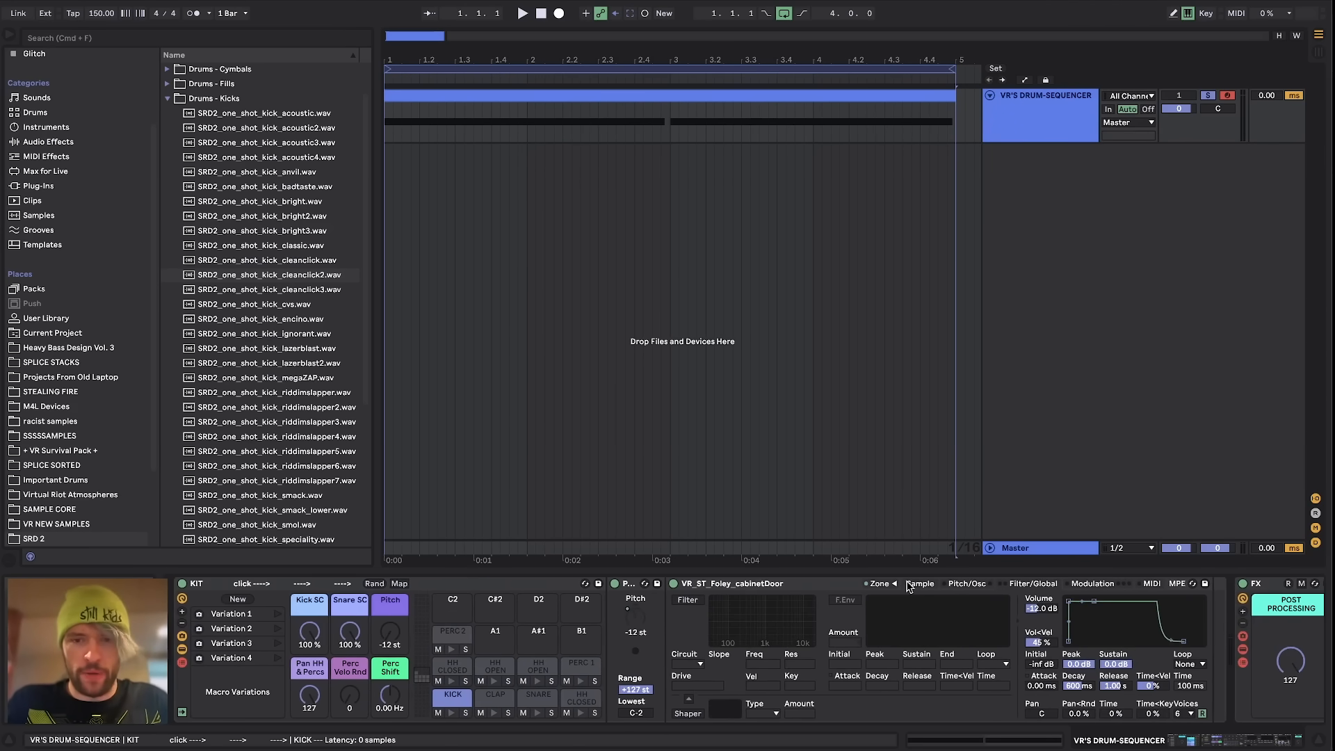
pyautogui.click(879, 583)
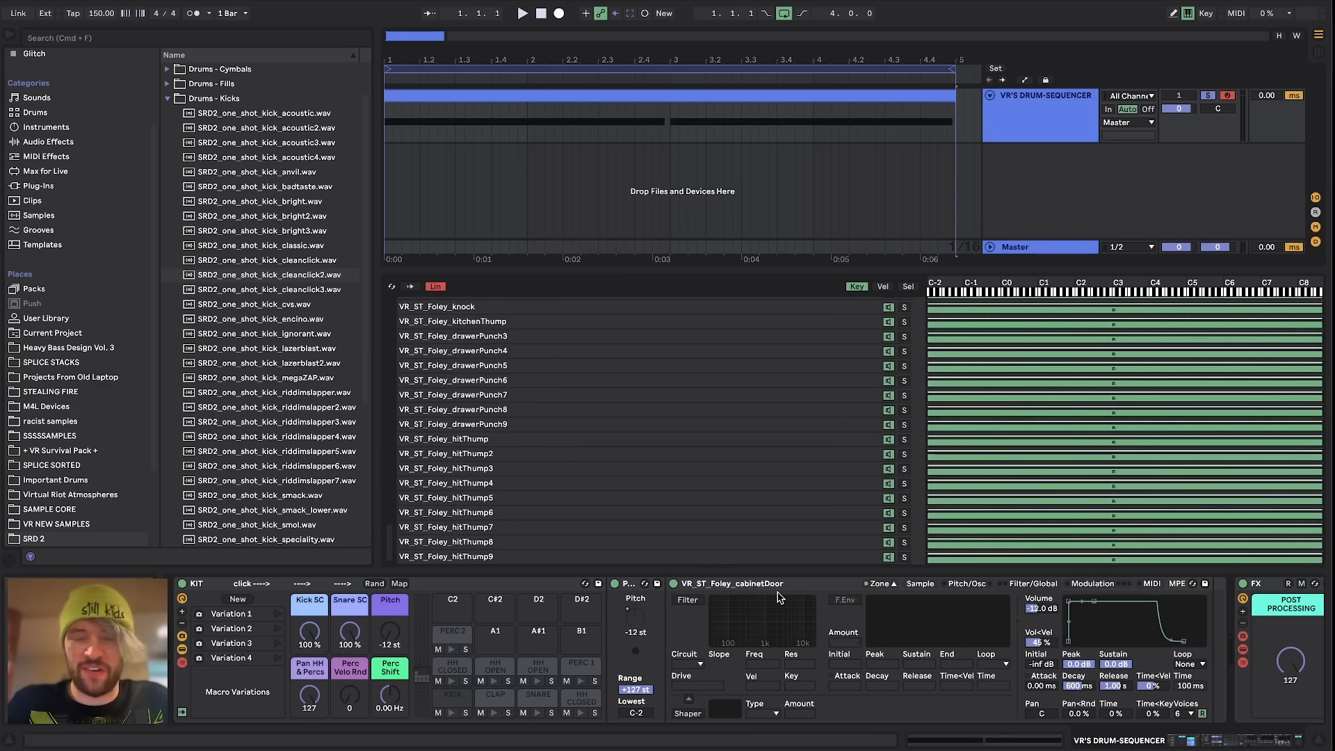
# Step: Examine the foley sample lists layered on the KIT rack's other pads, from CLAP to PERC 2
pyautogui.click(496, 699)
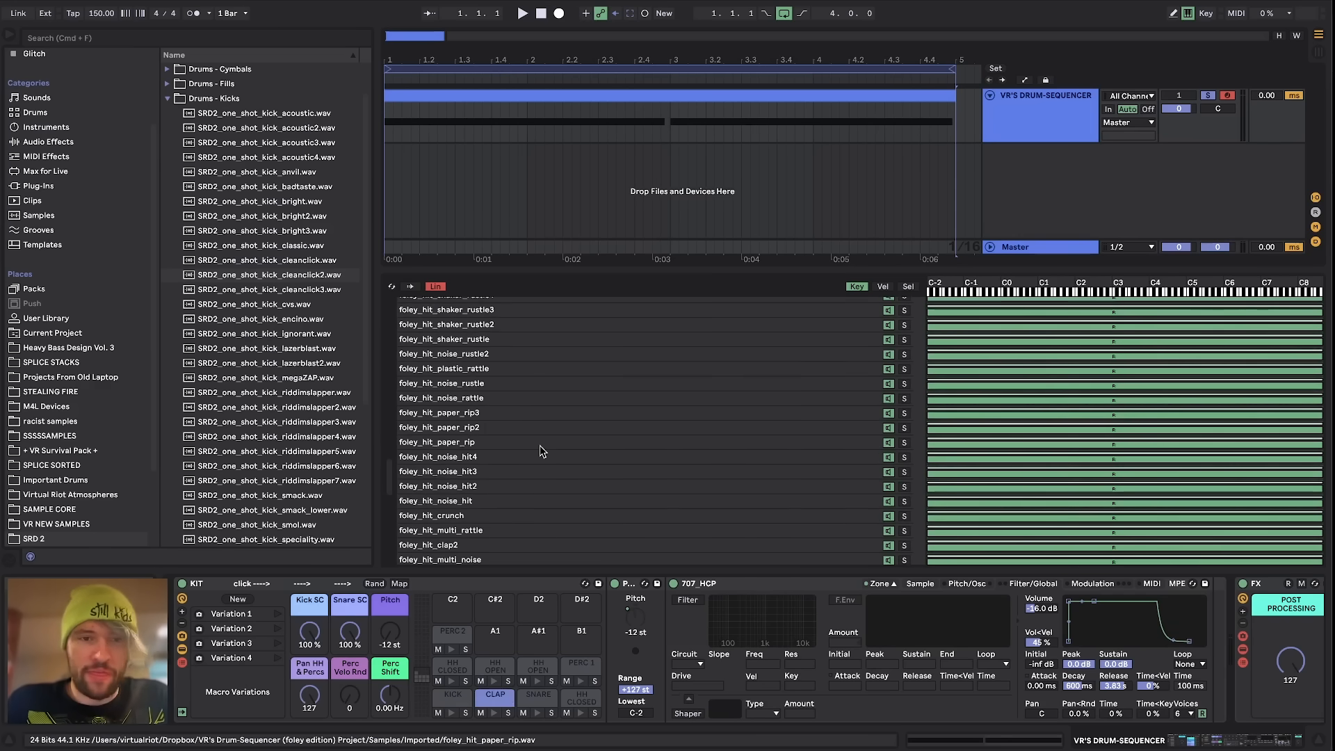
pyautogui.click(565, 707)
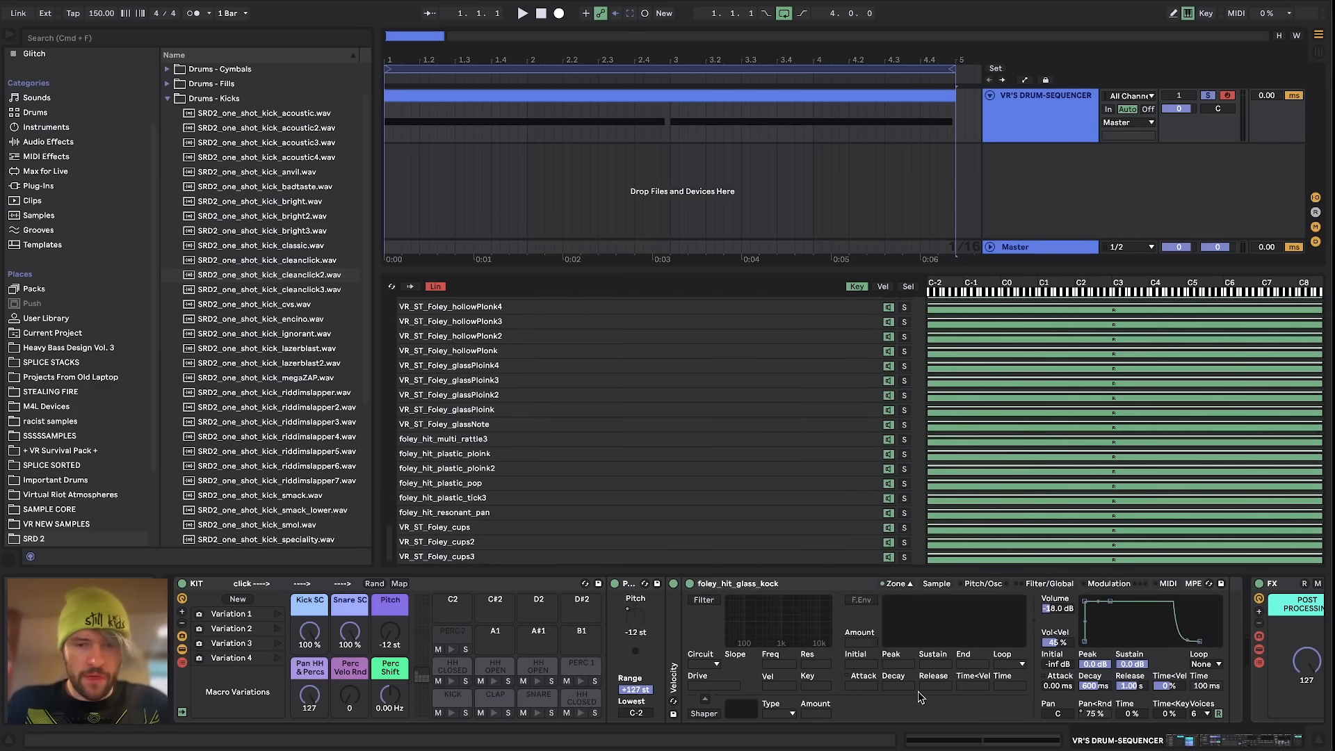
pyautogui.hscroll(3, 917, 698)
pyautogui.hscroll(-10, 799, 699)
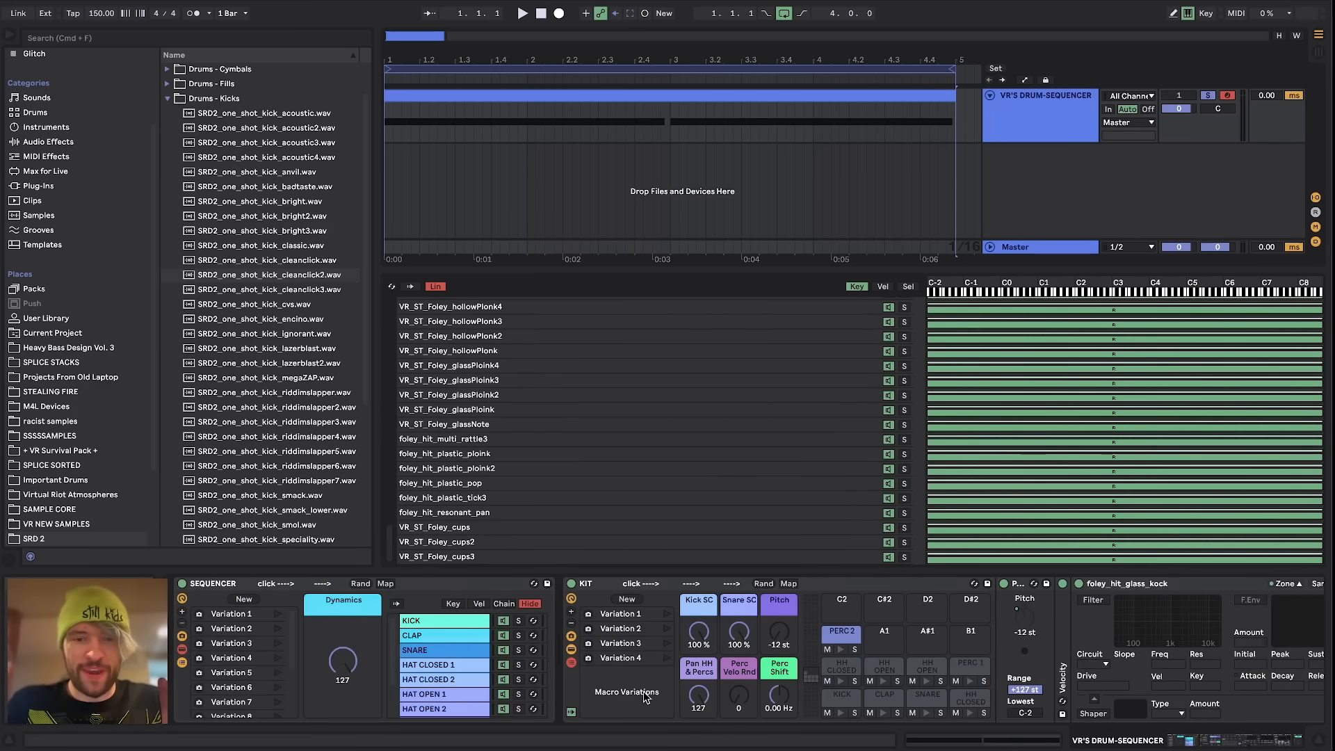
pyautogui.hscroll(5, 640, 697)
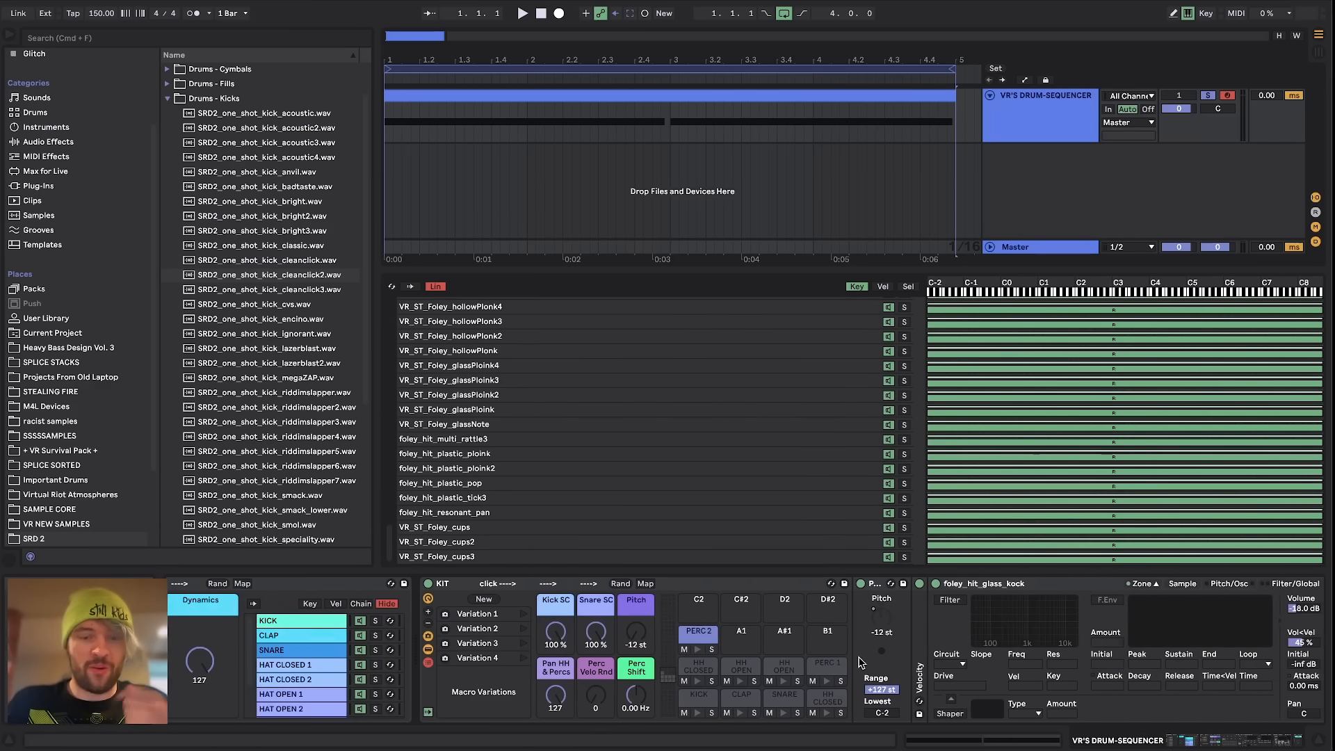
# Step: Hide the KIT rack's pad devices and the SEQUENCER rack's chain list
pyautogui.click(780, 584)
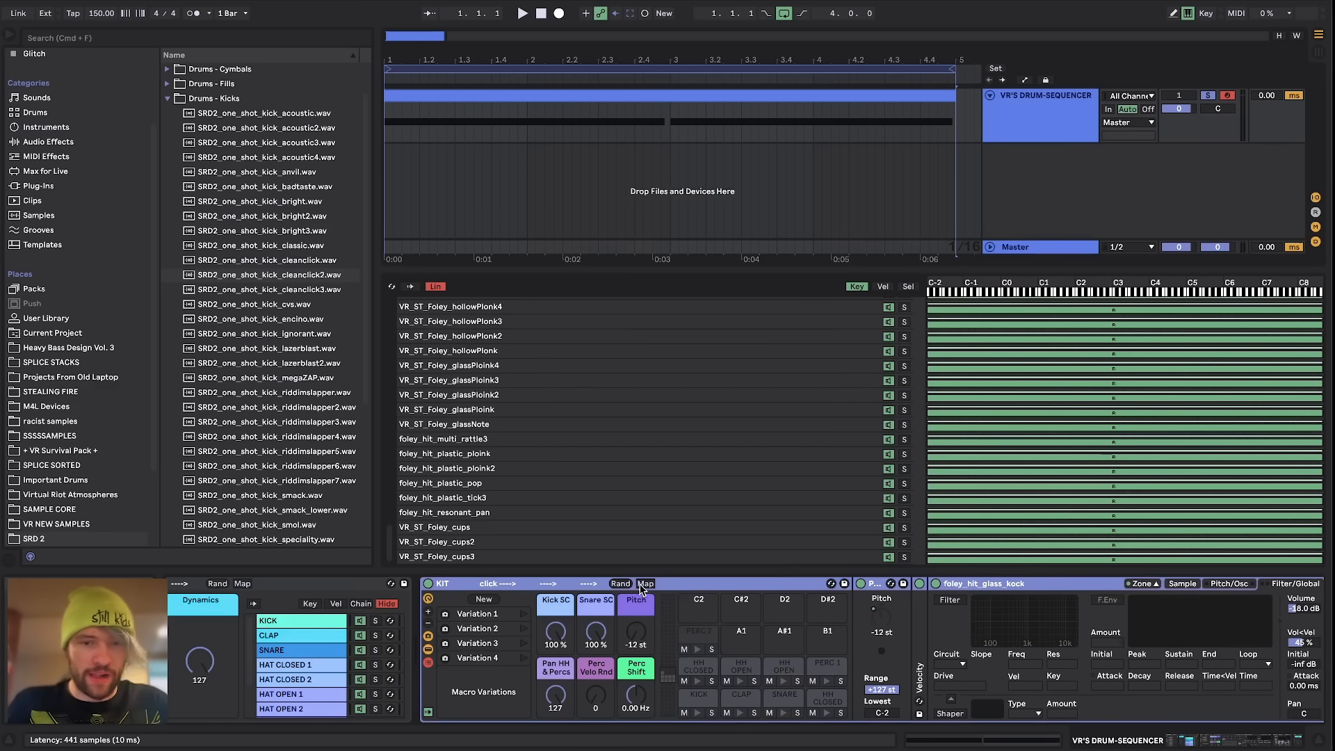
pyautogui.click(428, 649)
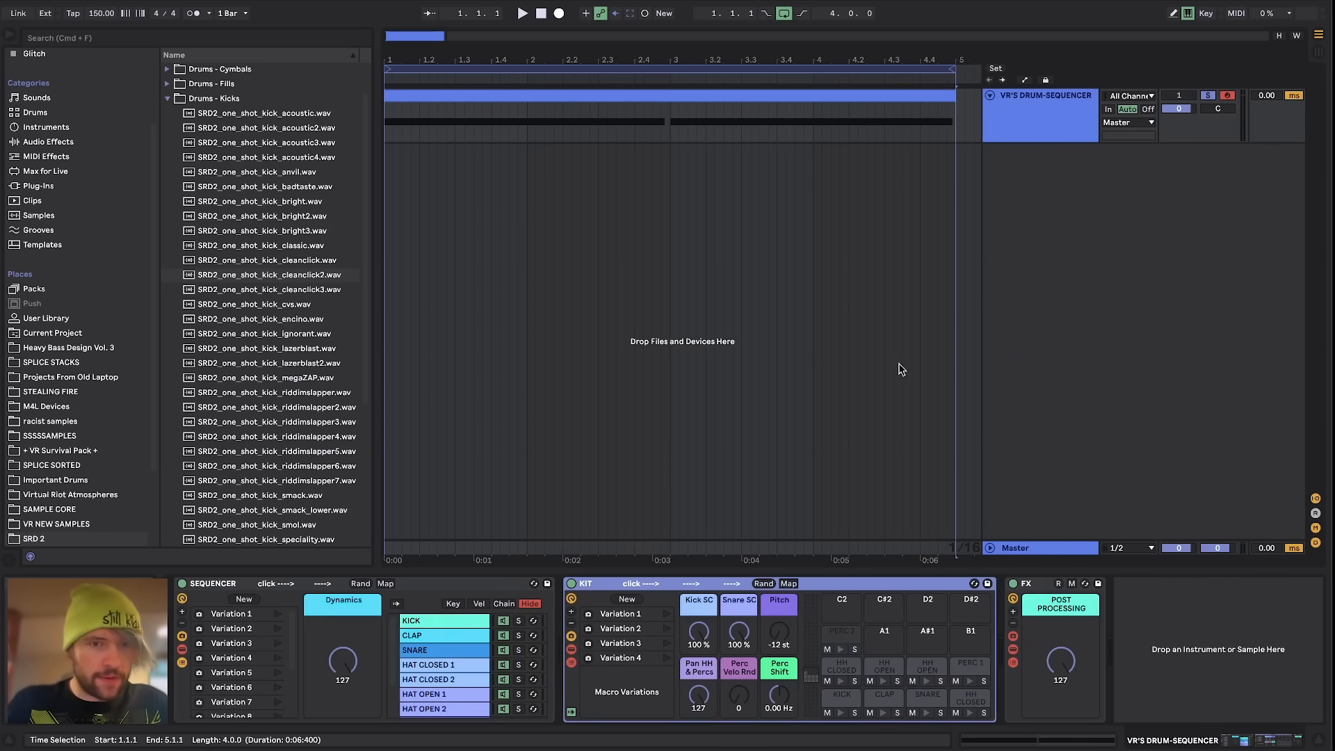
pyautogui.click(395, 603)
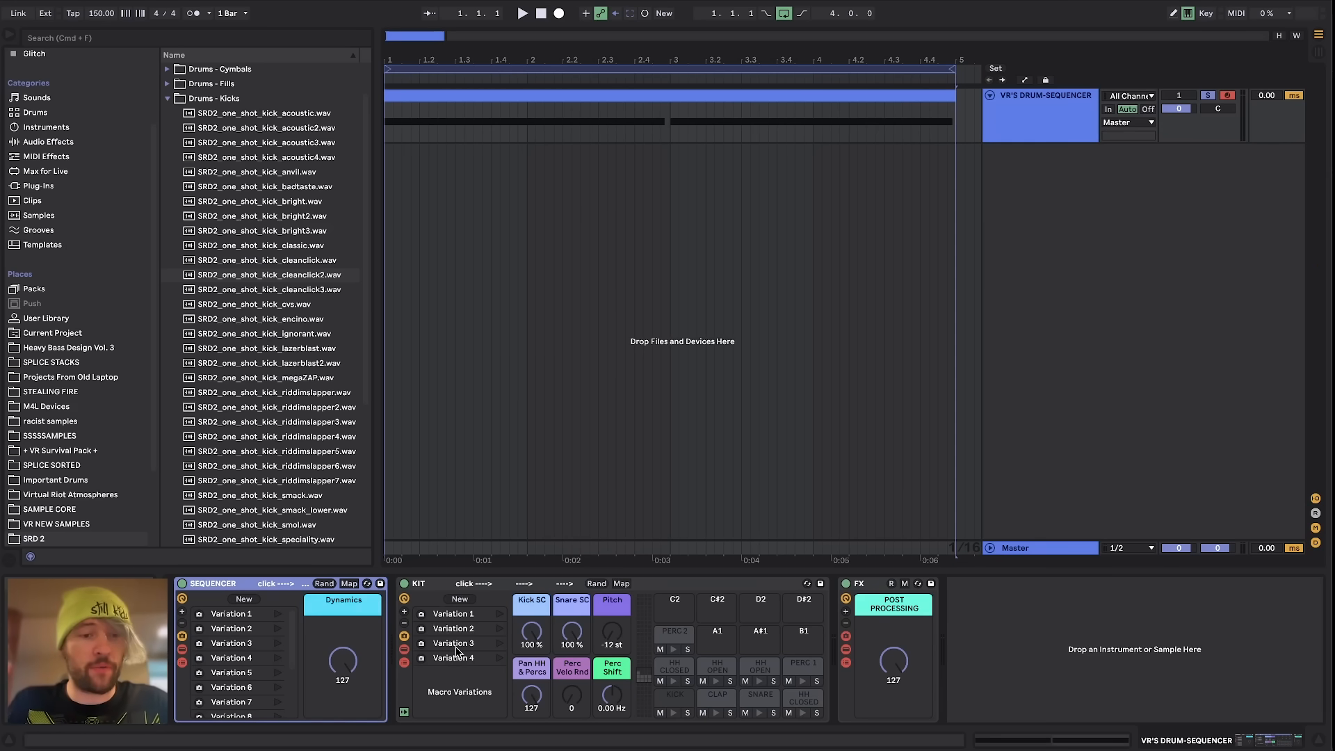
# Step: Audition the foley drum loop and lower the system volume
pyautogui.press('space')
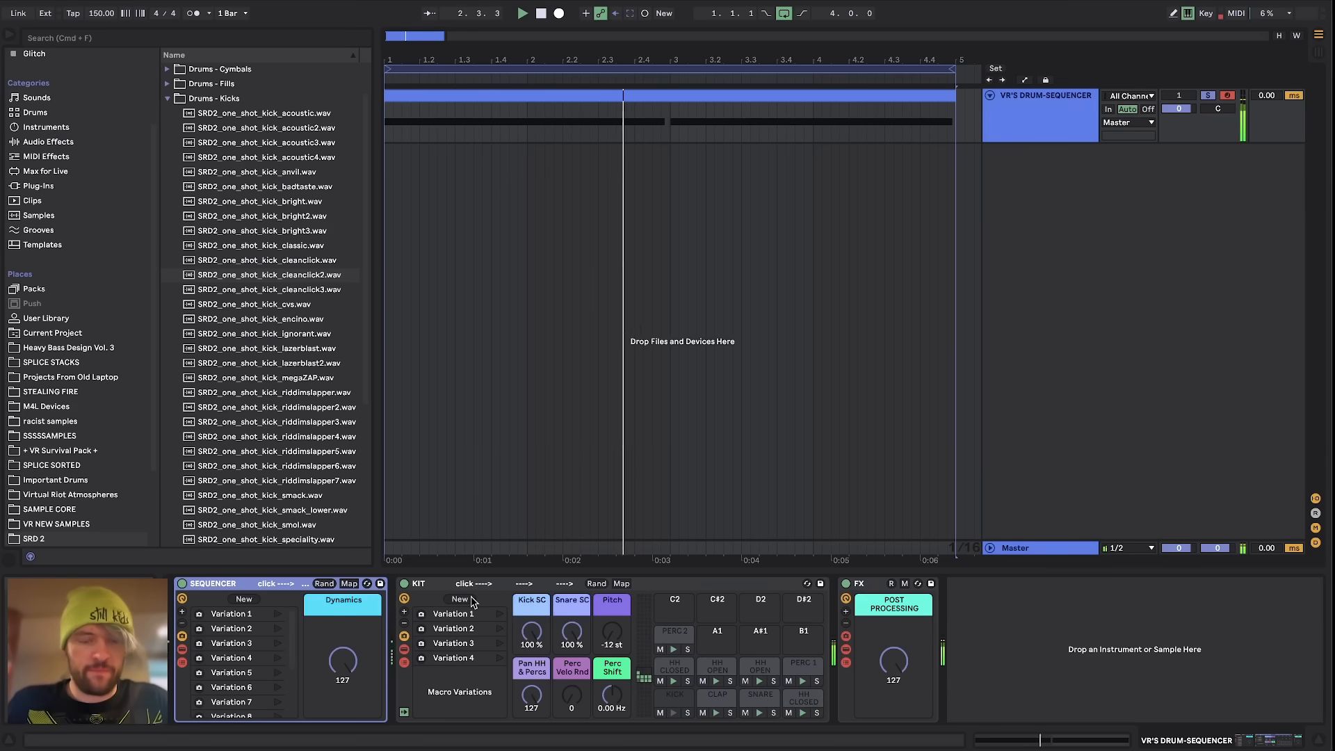
pyautogui.press('space')
pyautogui.press('XF86AudioLowerVolume')
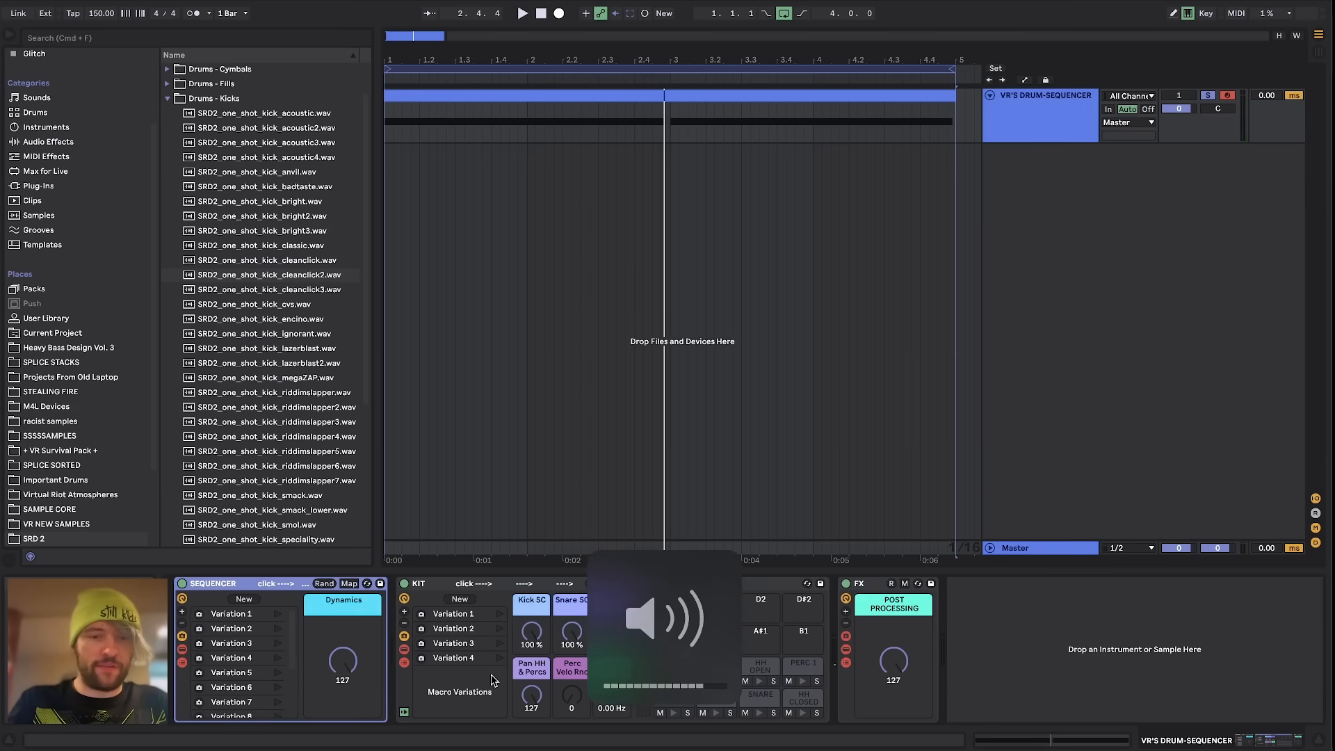
pyautogui.press('space')
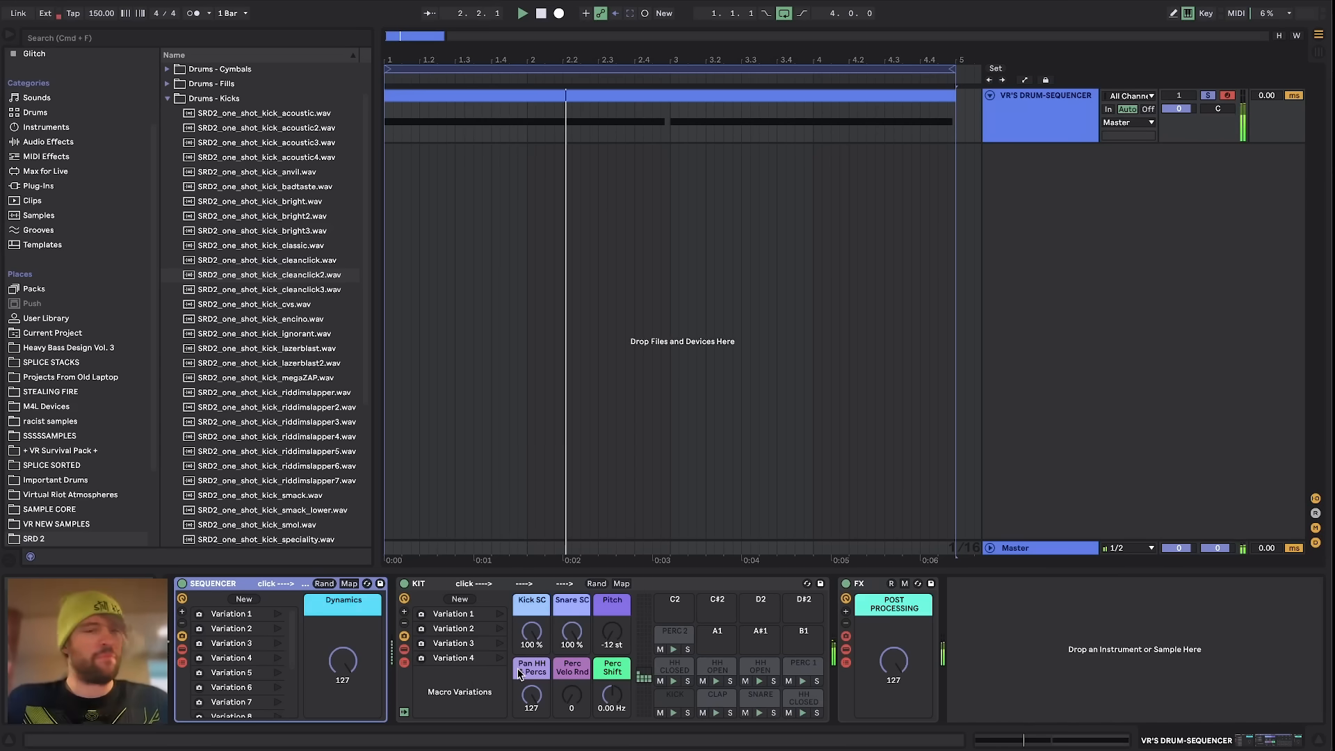
# Step: Store the KIT rack's macro settings as a new variation, select Variation 5 and select the KICK pad
pyautogui.click(465, 600)
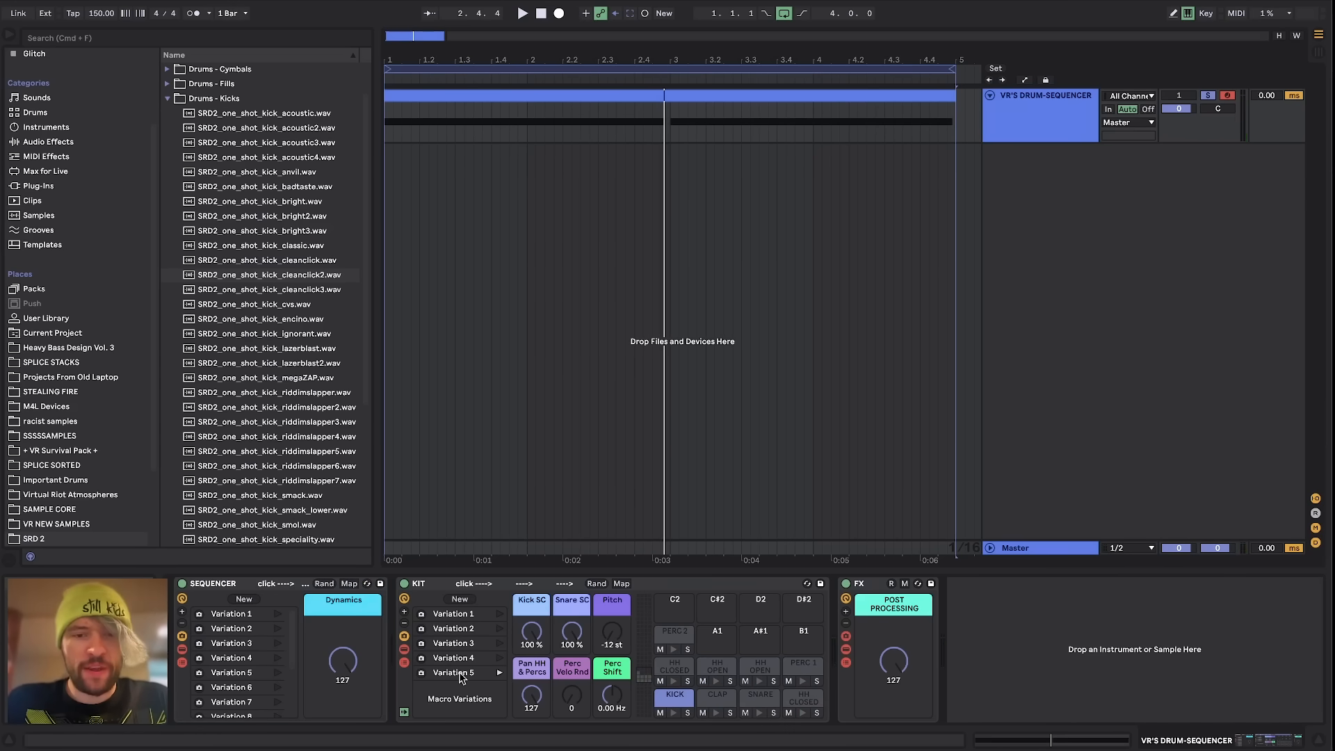
pyautogui.click(248, 586)
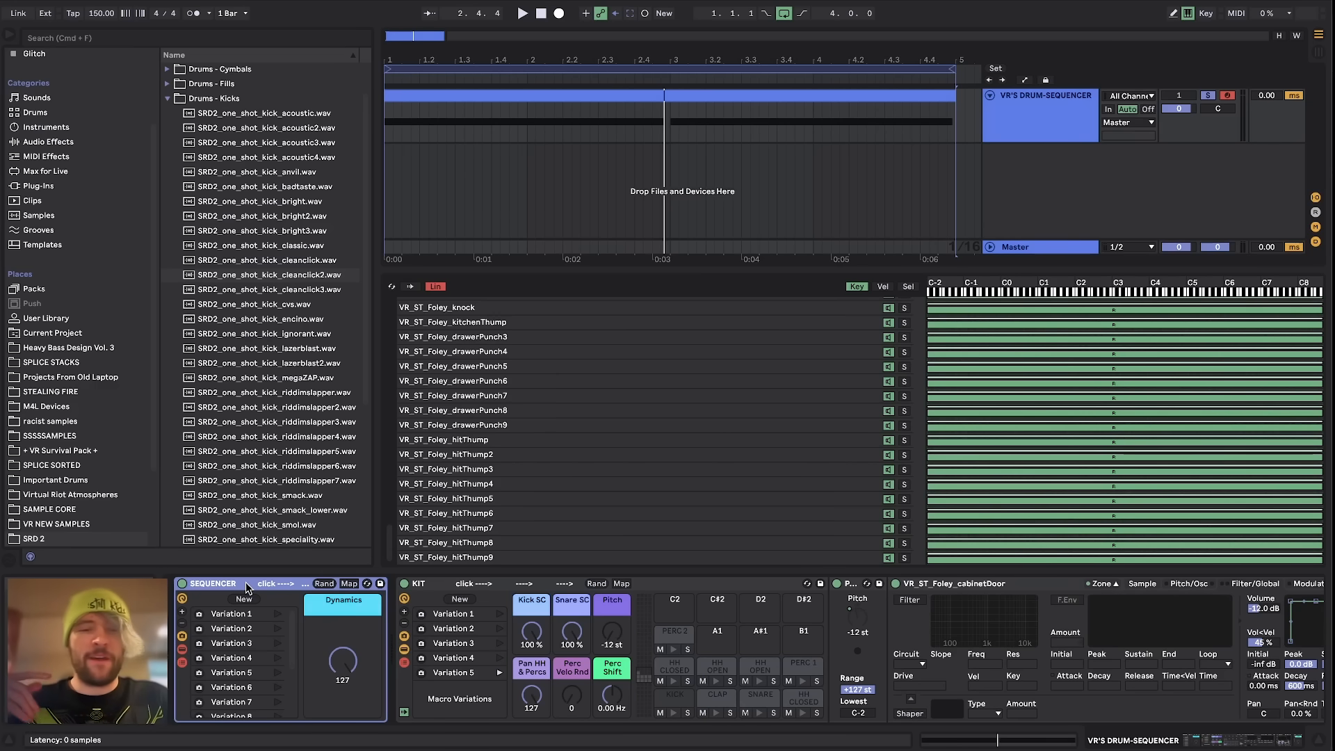
pyautogui.click(464, 674)
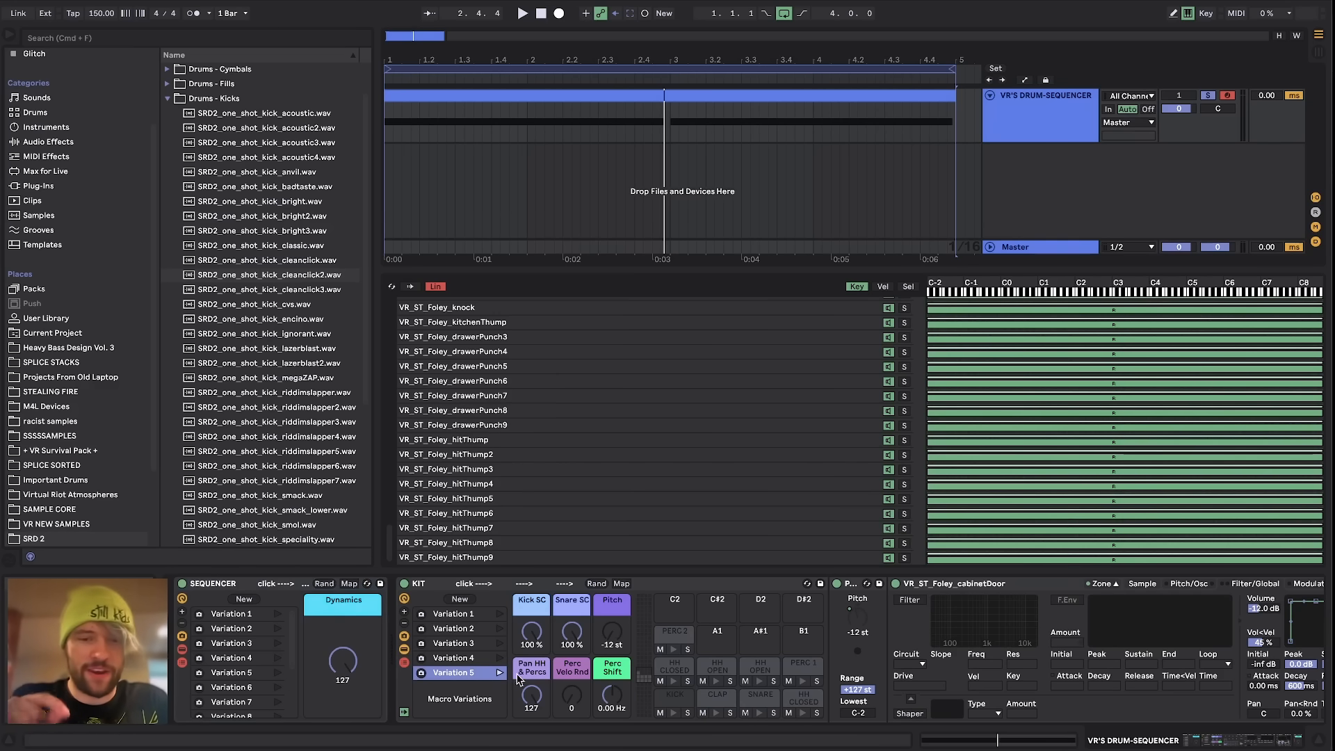
pyautogui.click(677, 701)
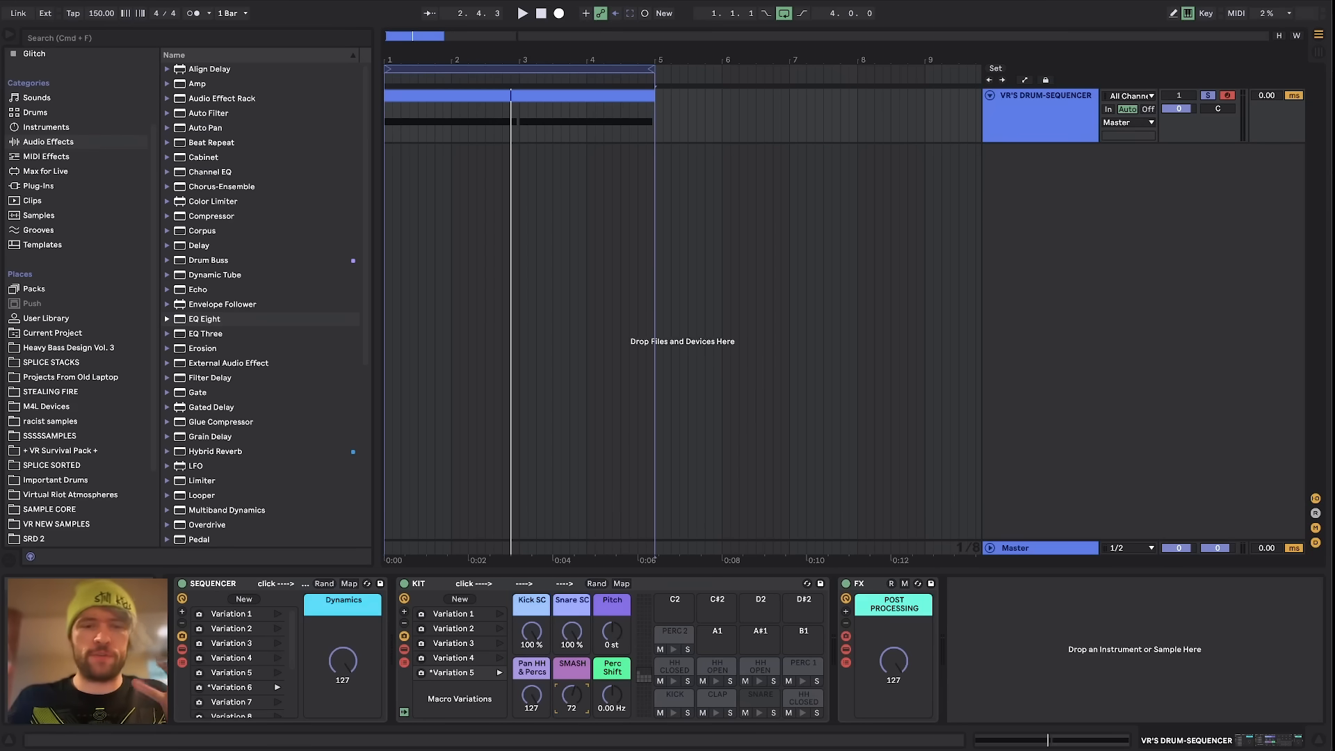
# Step: Audition the loop with the KIT rack's SMASH macro at 127 and return SMASH to 0
pyautogui.press('space')
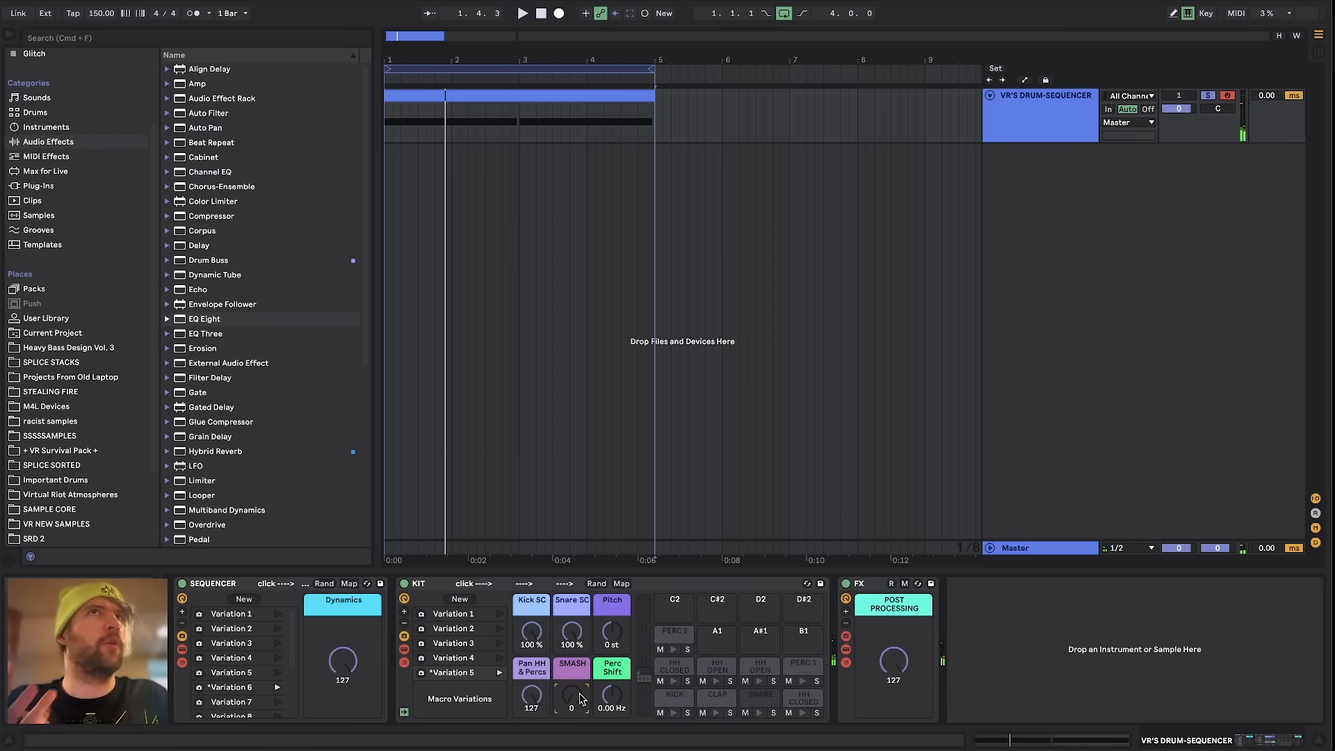
pyautogui.moveTo(581, 699); pyautogui.dragTo(580, 669)
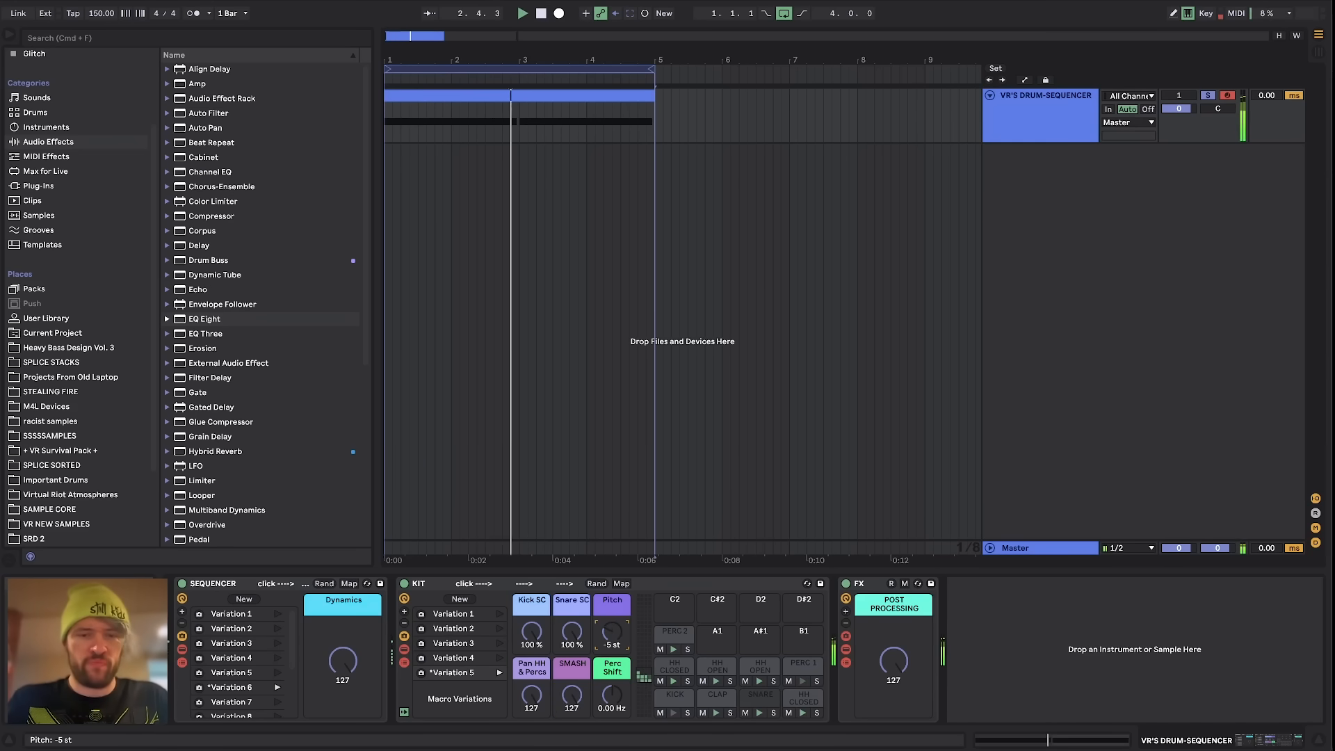
pyautogui.click(570, 700)
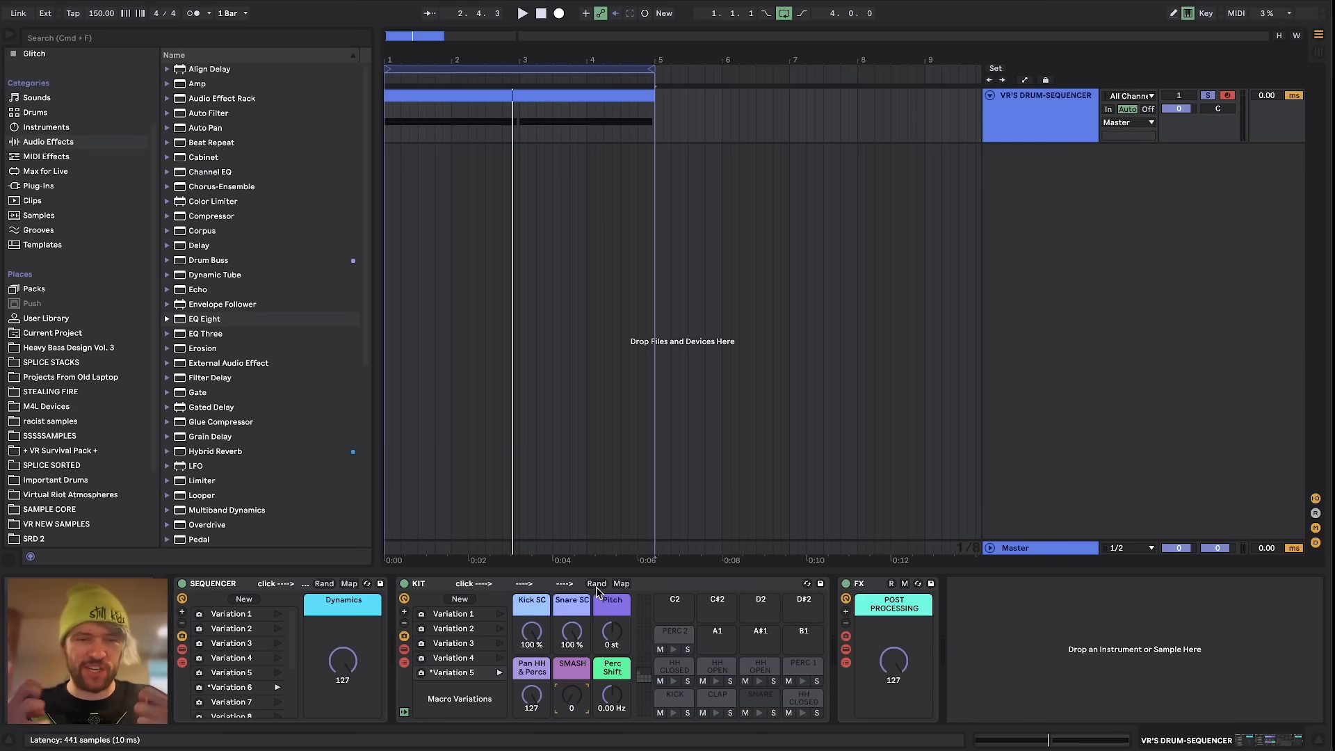
# Step: Audition Pitch at -12 st with POST PROCESSING at 0, set Perc Shift to 500 Hz and return POST PROCESSING to 64
pyautogui.press('space')
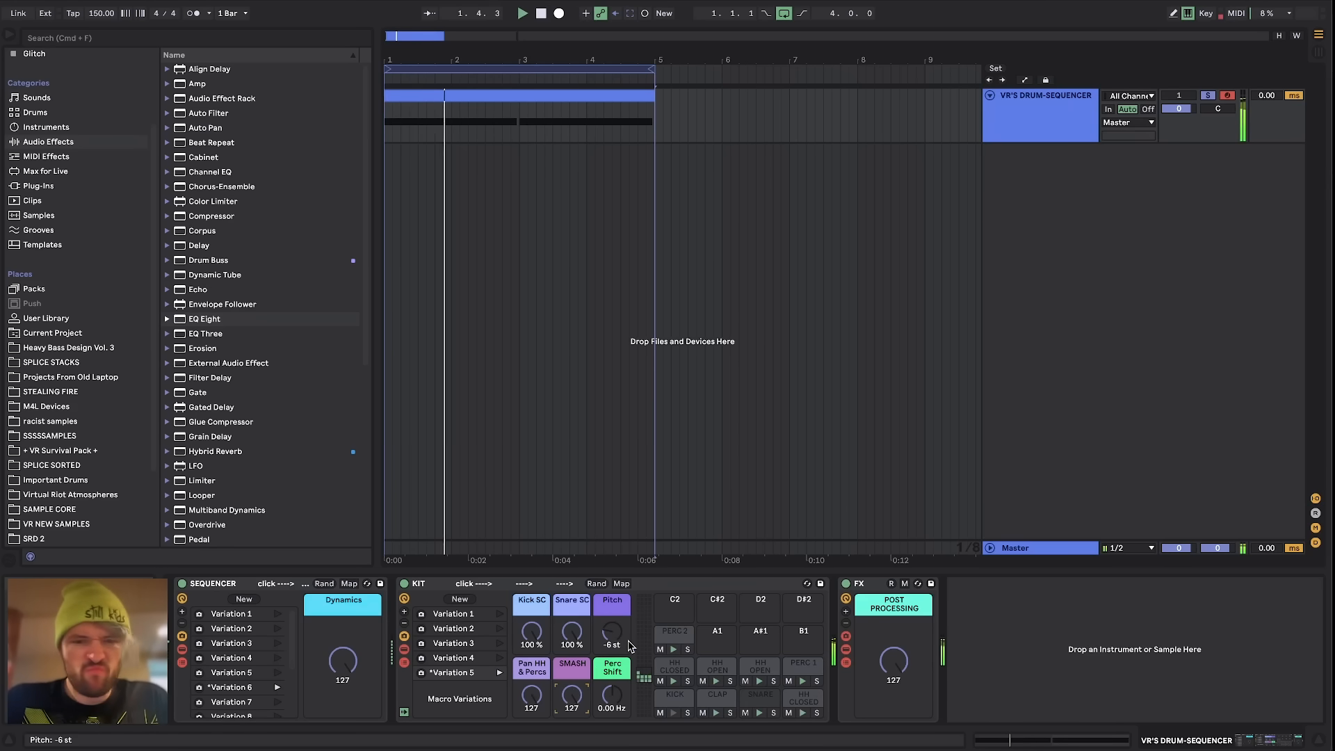
pyautogui.moveTo(615, 637); pyautogui.dragTo(614, 668)
pyautogui.moveTo(893, 661); pyautogui.dragTo(894, 748)
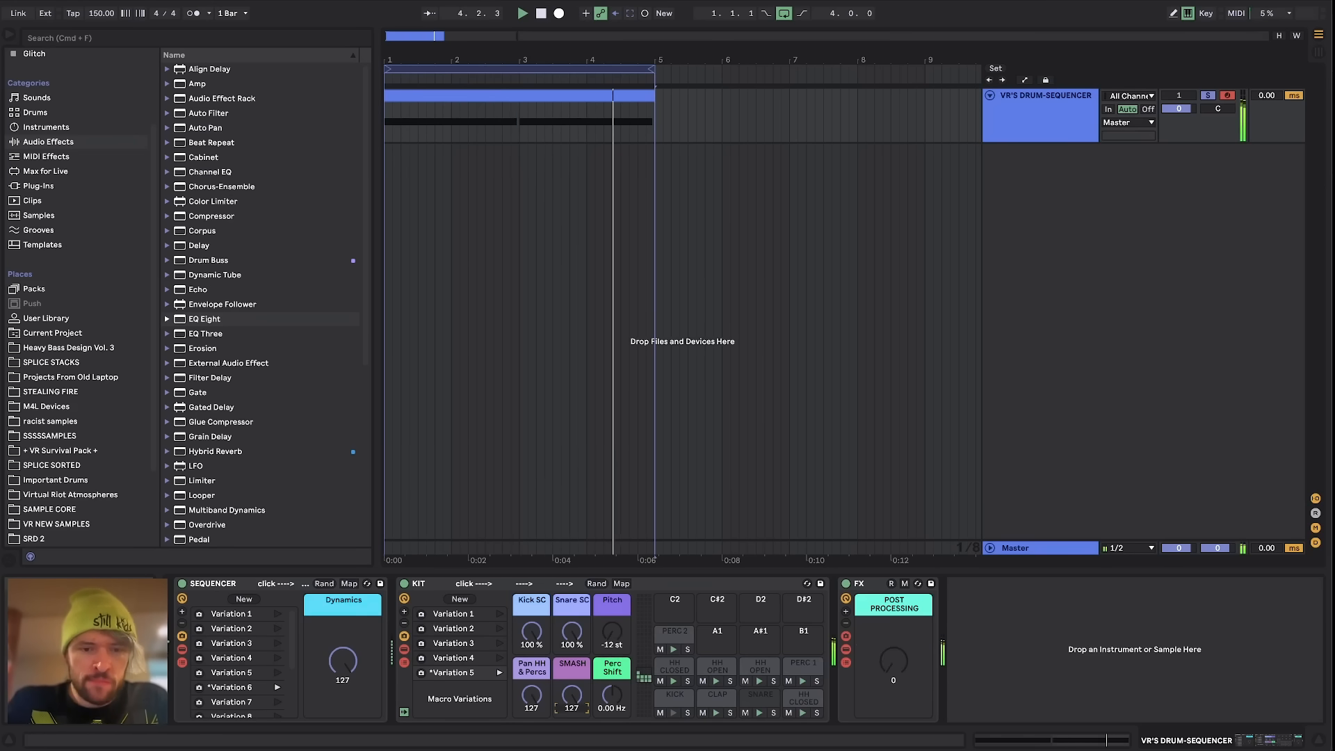
pyautogui.moveTo(572, 694); pyautogui.dragTo(613, 656)
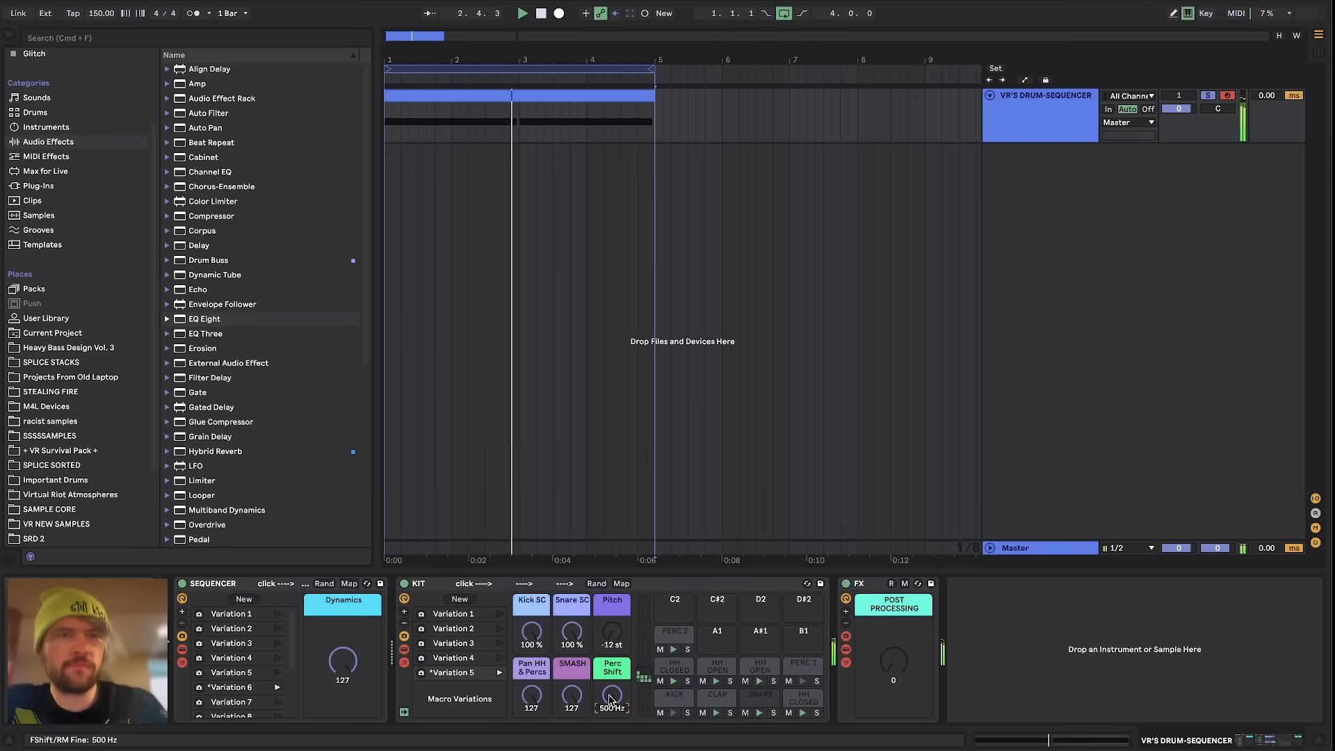
pyautogui.doubleClick(898, 665)
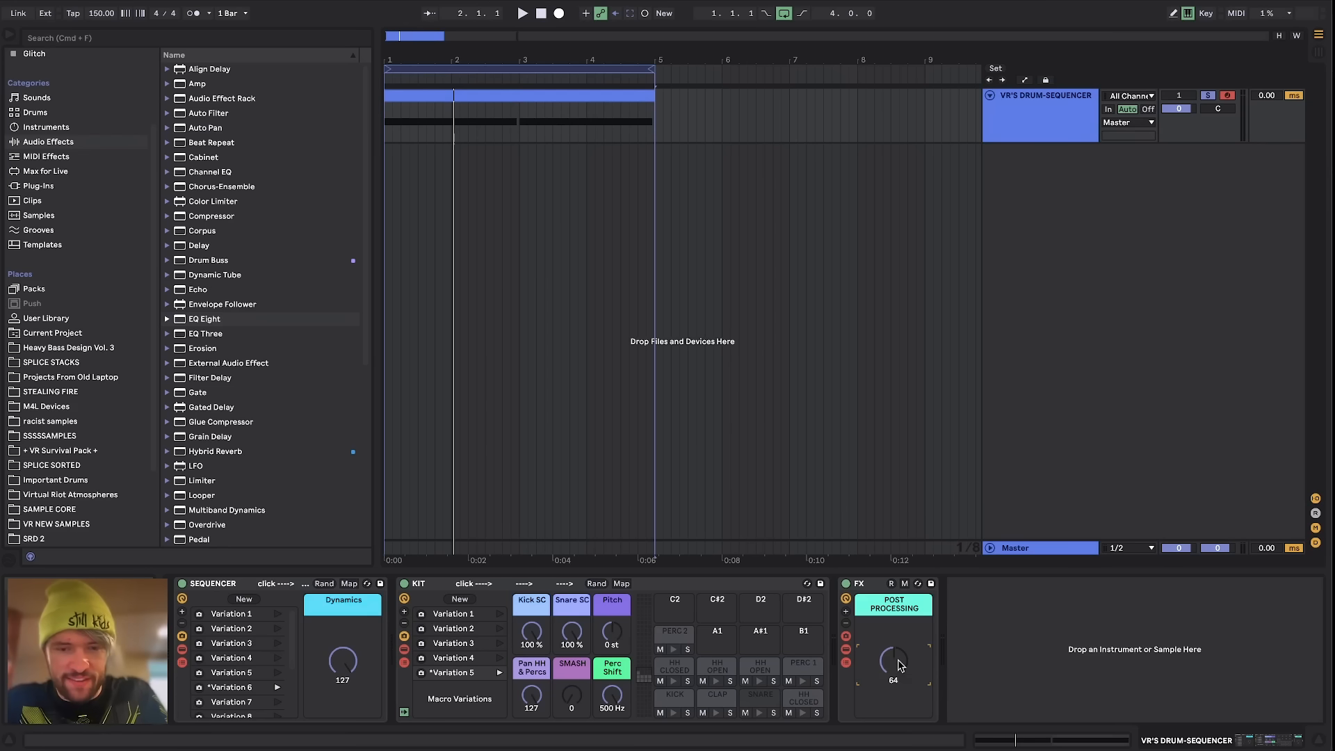
# Step: Play the loop briefly, store the KIT rack's settings as another new variation and select Variation 6
pyautogui.press('space')
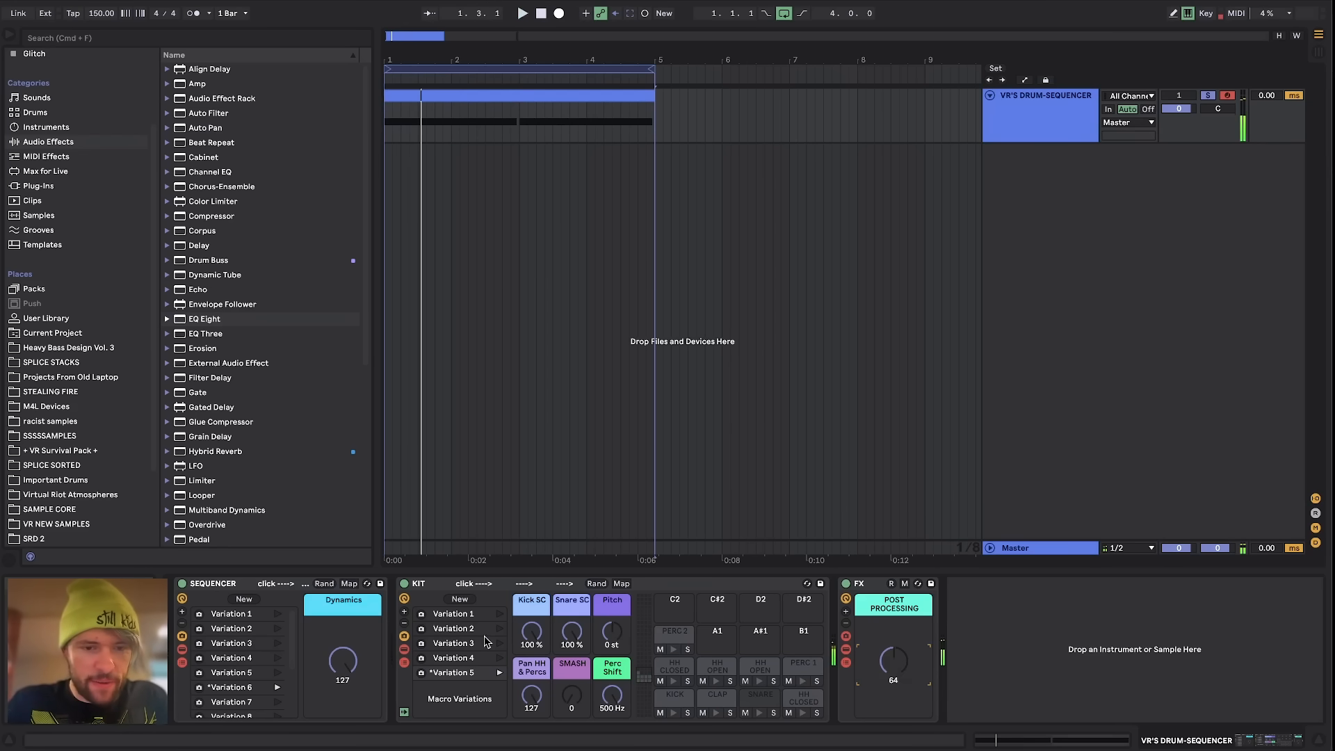
pyautogui.click(462, 600)
pyautogui.click(463, 687)
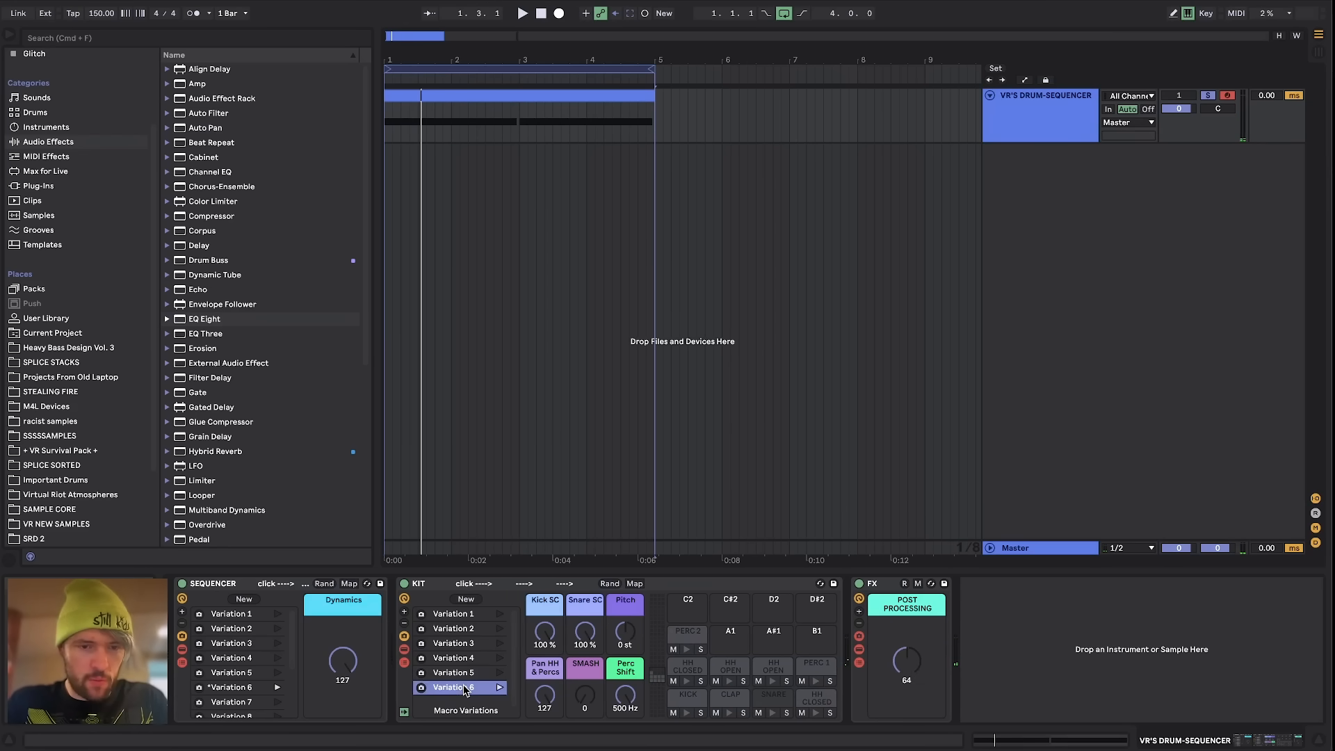
# Step: Switch to Finder showing the VR's Drum-Sequencer (foley edition) Project folder, and move and shrink its window
pyautogui.moveTo(499, 64); pyautogui.dragTo(513, 91)
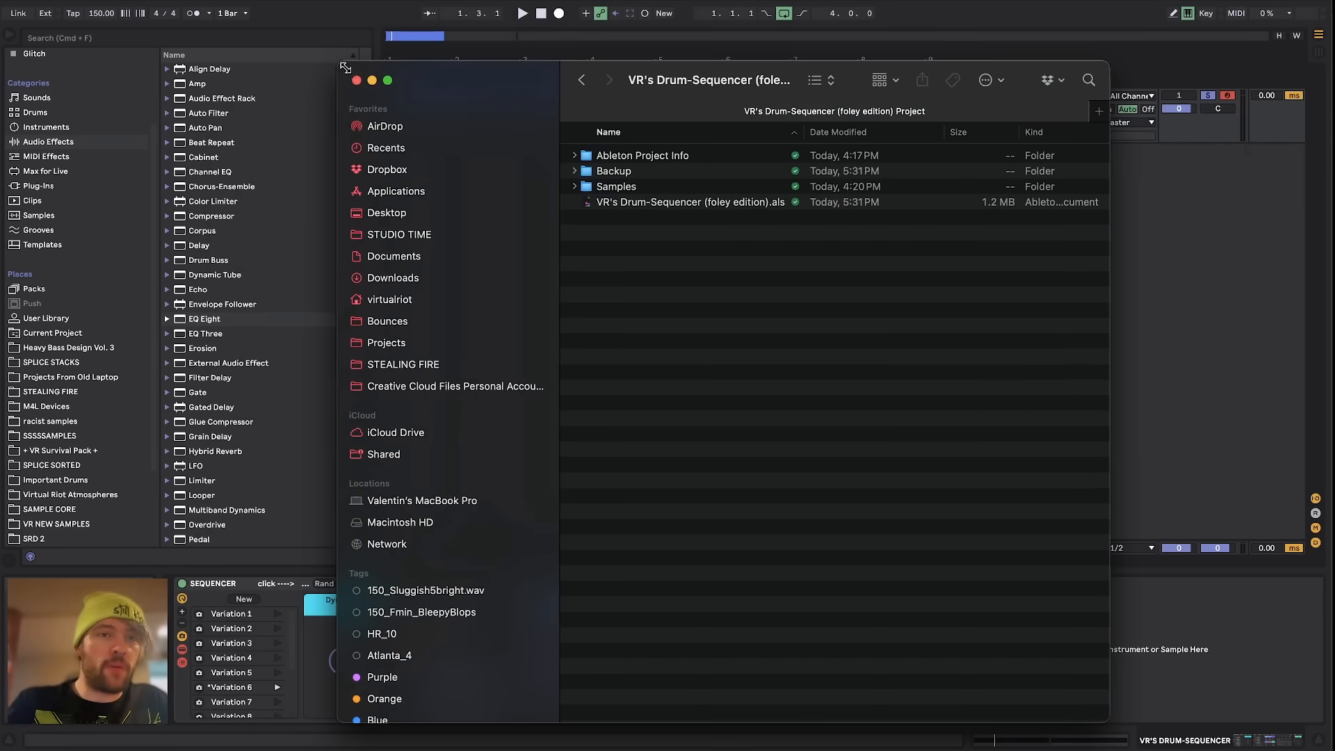
pyautogui.moveTo(345, 68); pyautogui.dragTo(530, 226)
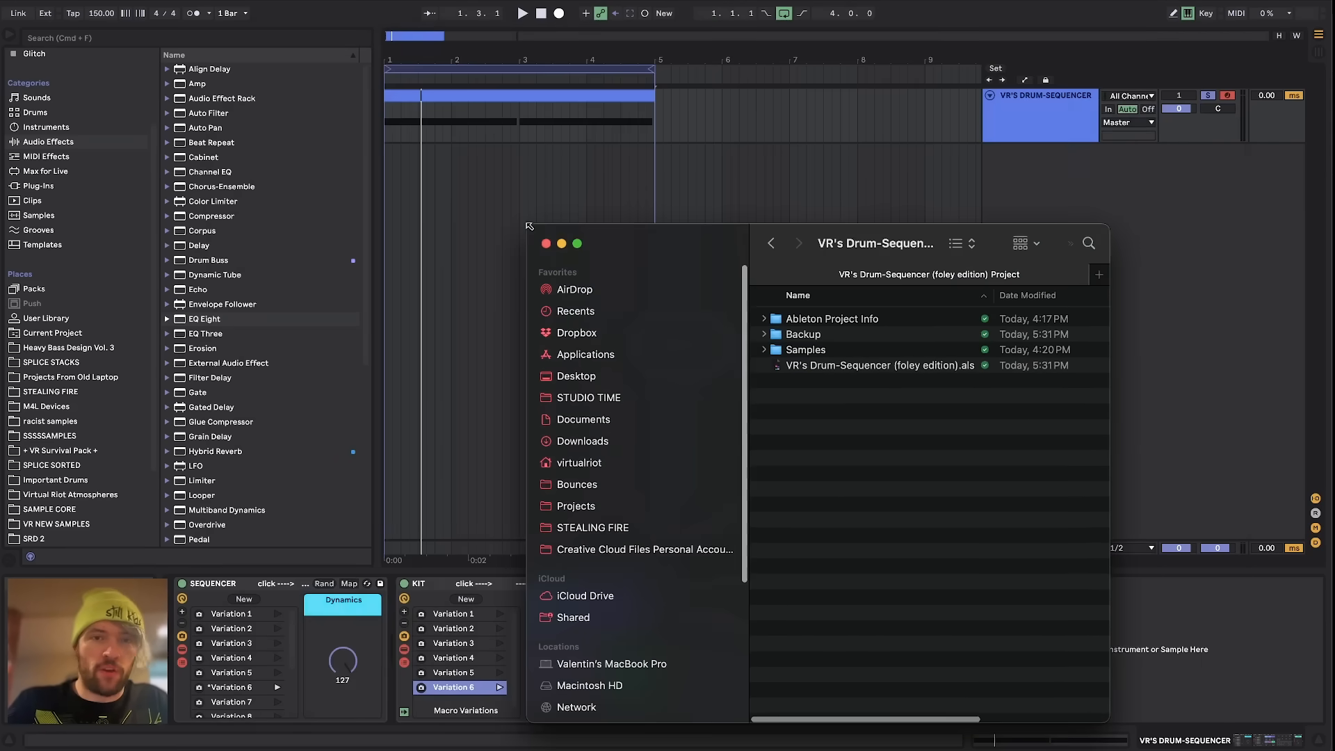
# Step: Reposition and widen the Finder window and select the VR's Drum-Sequencer (foley edition).als file
pyautogui.moveTo(644, 243); pyautogui.dragTo(330, 175)
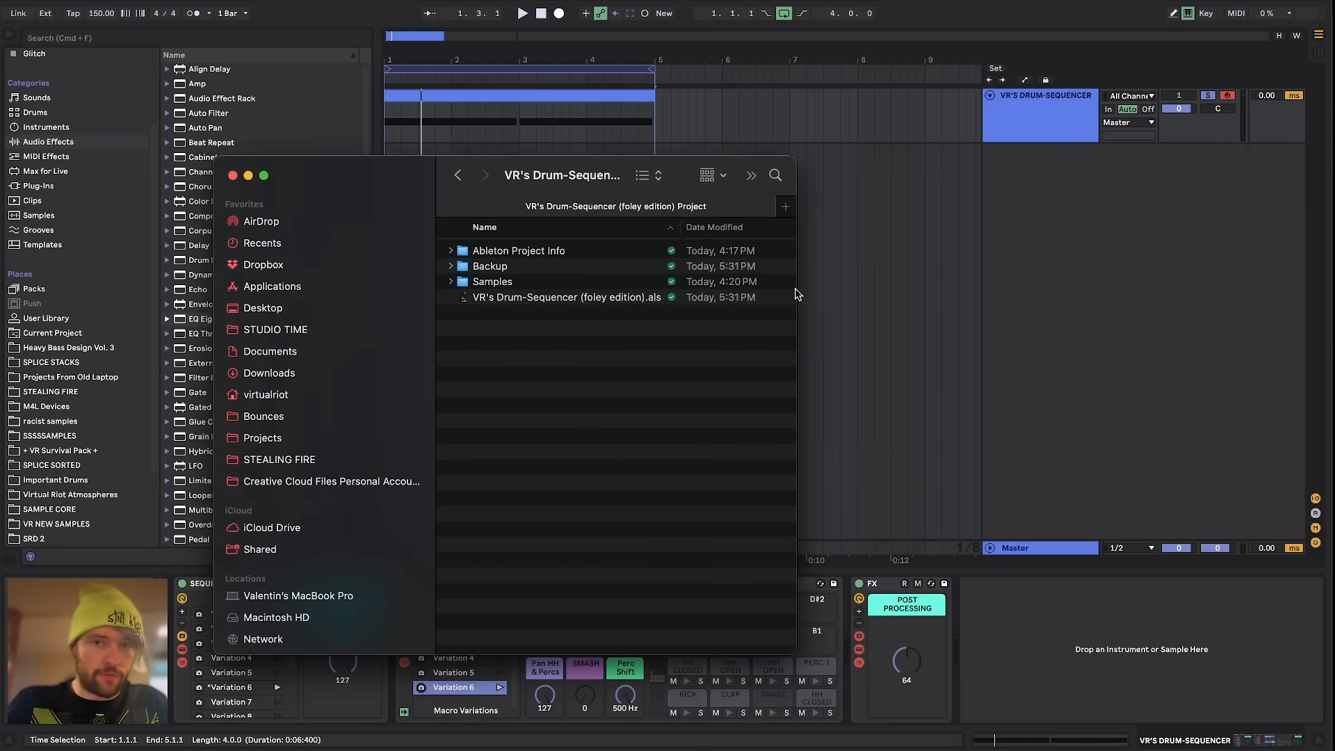
pyautogui.moveTo(795, 288); pyautogui.dragTo(964, 264)
pyautogui.click(569, 297)
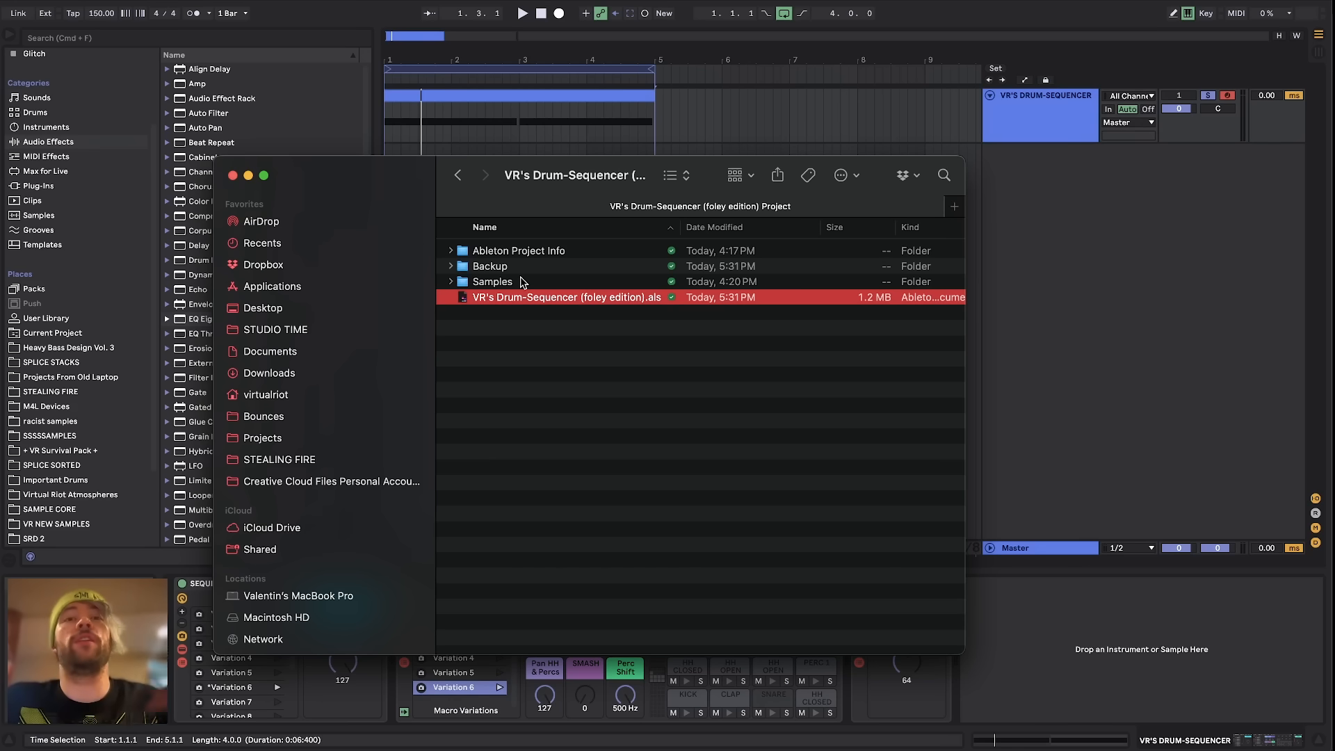
pyautogui.moveTo(410, 186); pyautogui.dragTo(789, 212)
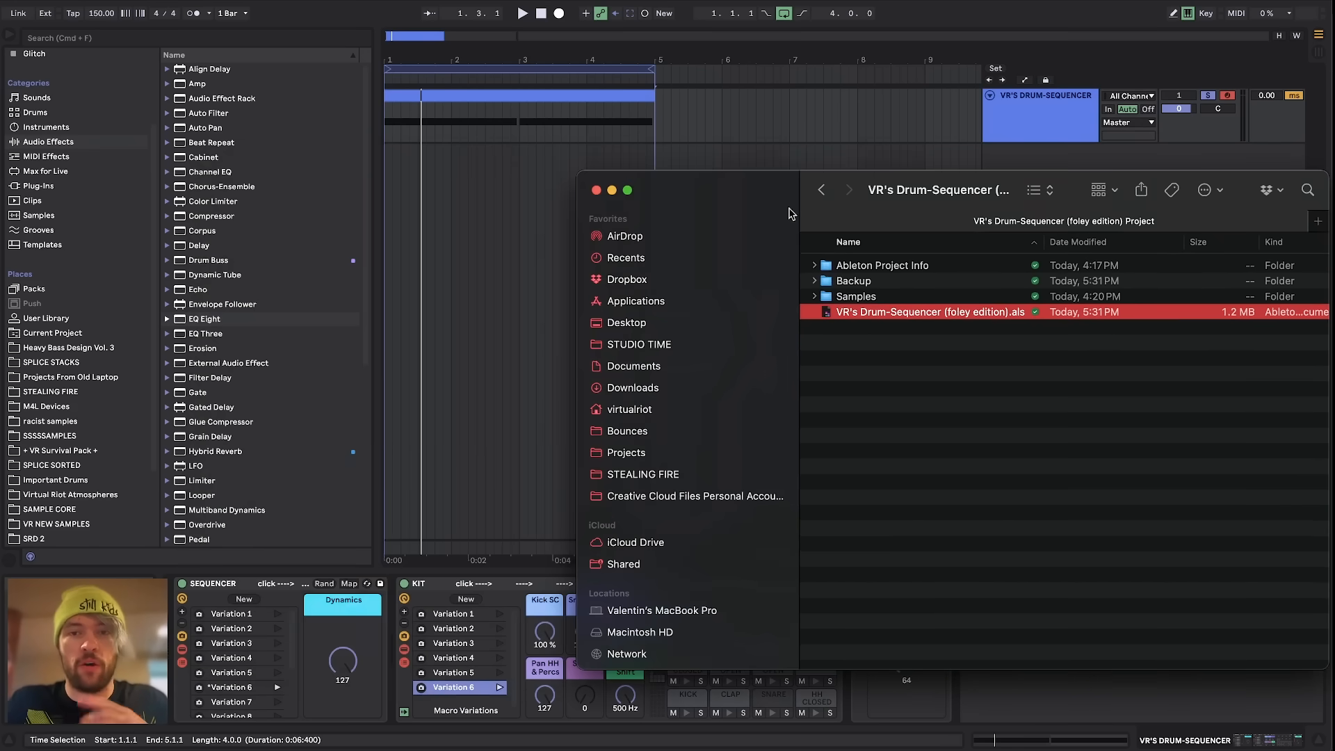
# Step: Import VR Drum-Loop Generator v2.als from the VR Drum-Loop Generator Project folder into the arrangement
pyautogui.press('super+bracketleft')
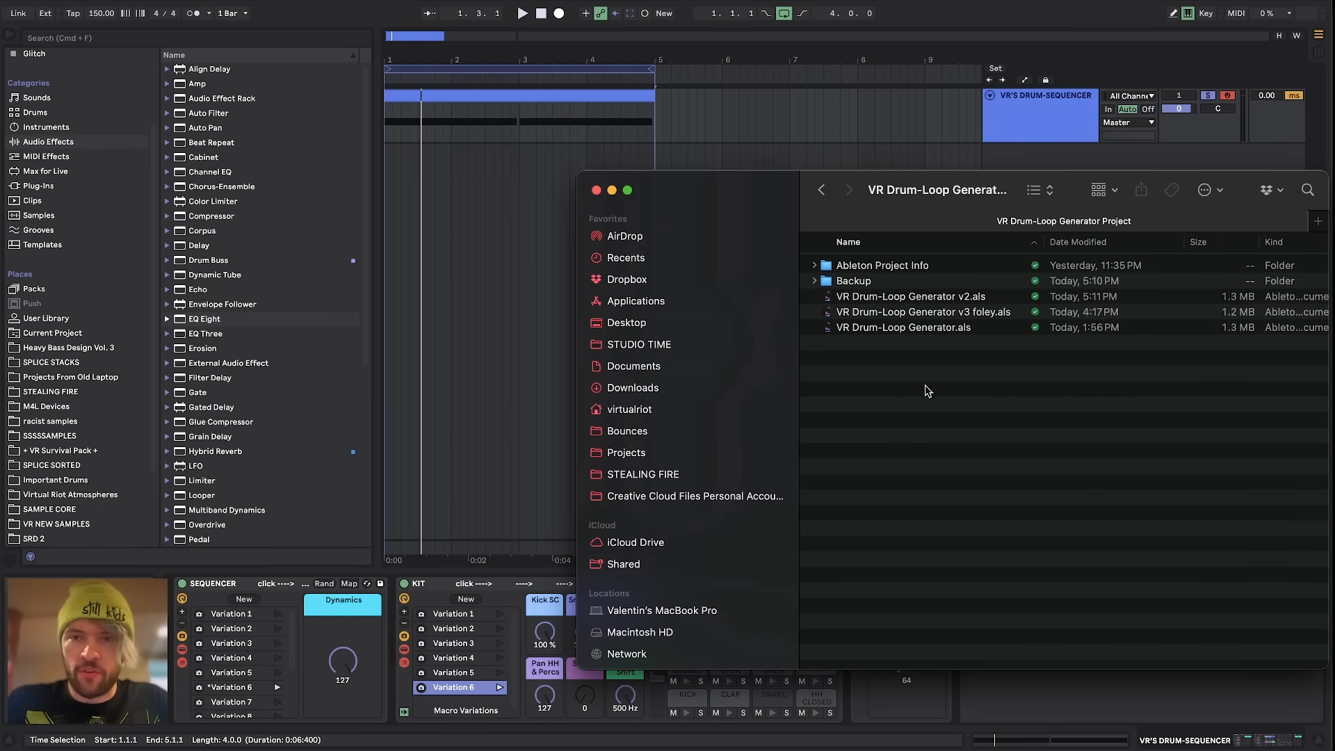
pyautogui.click(886, 300)
pyautogui.moveTo(861, 301); pyautogui.dragTo(485, 272)
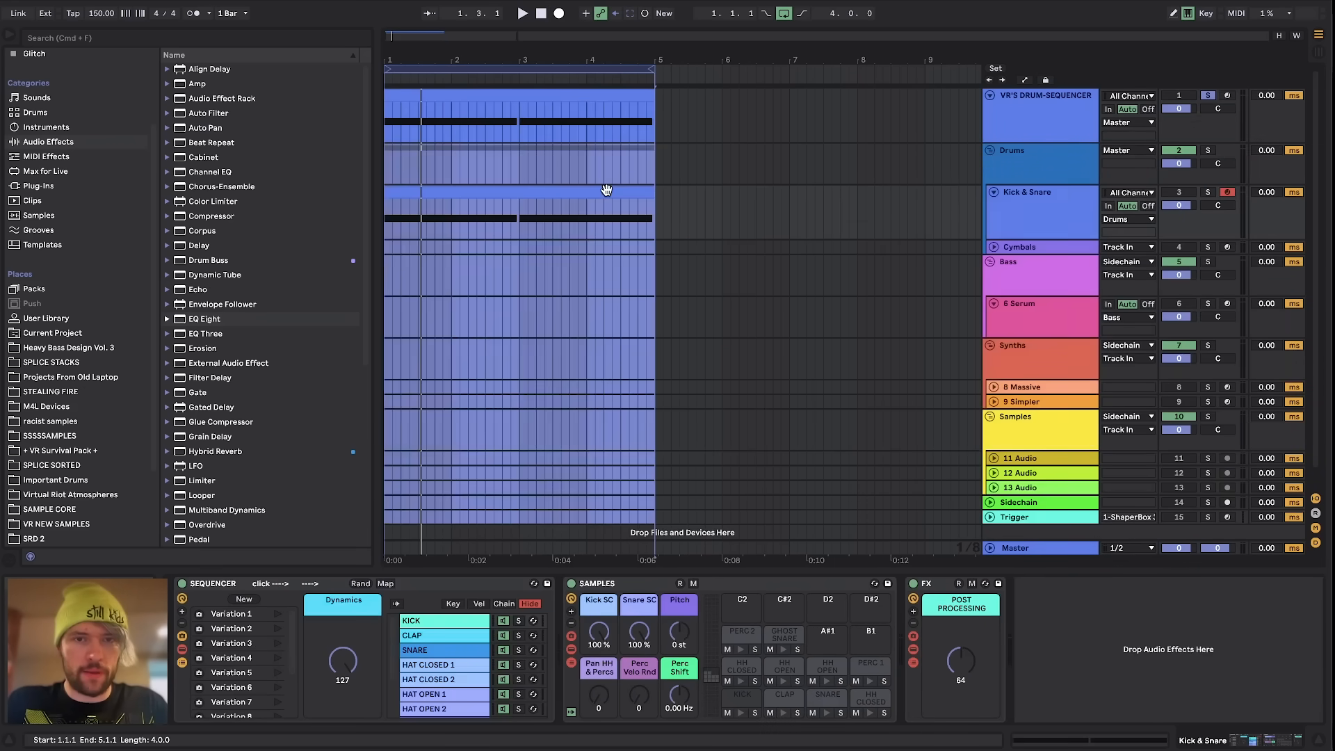
# Step: Delete the imported tracks from Bass down to Trigger
pyautogui.scroll(-1, 862, 235)
pyautogui.click(1043, 261)
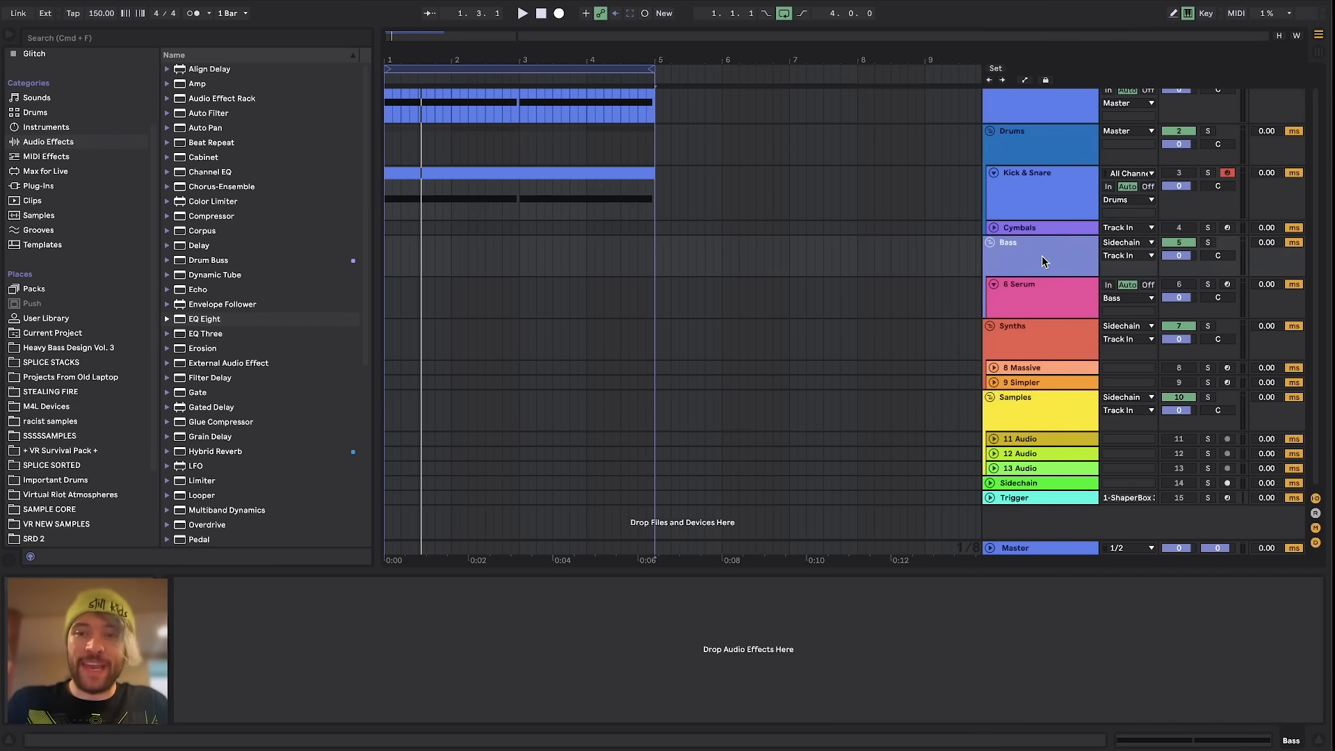
pyautogui.keyDown('shift'); pyautogui.click(1026, 498); pyautogui.keyUp('shift')
pyautogui.press('Delete')
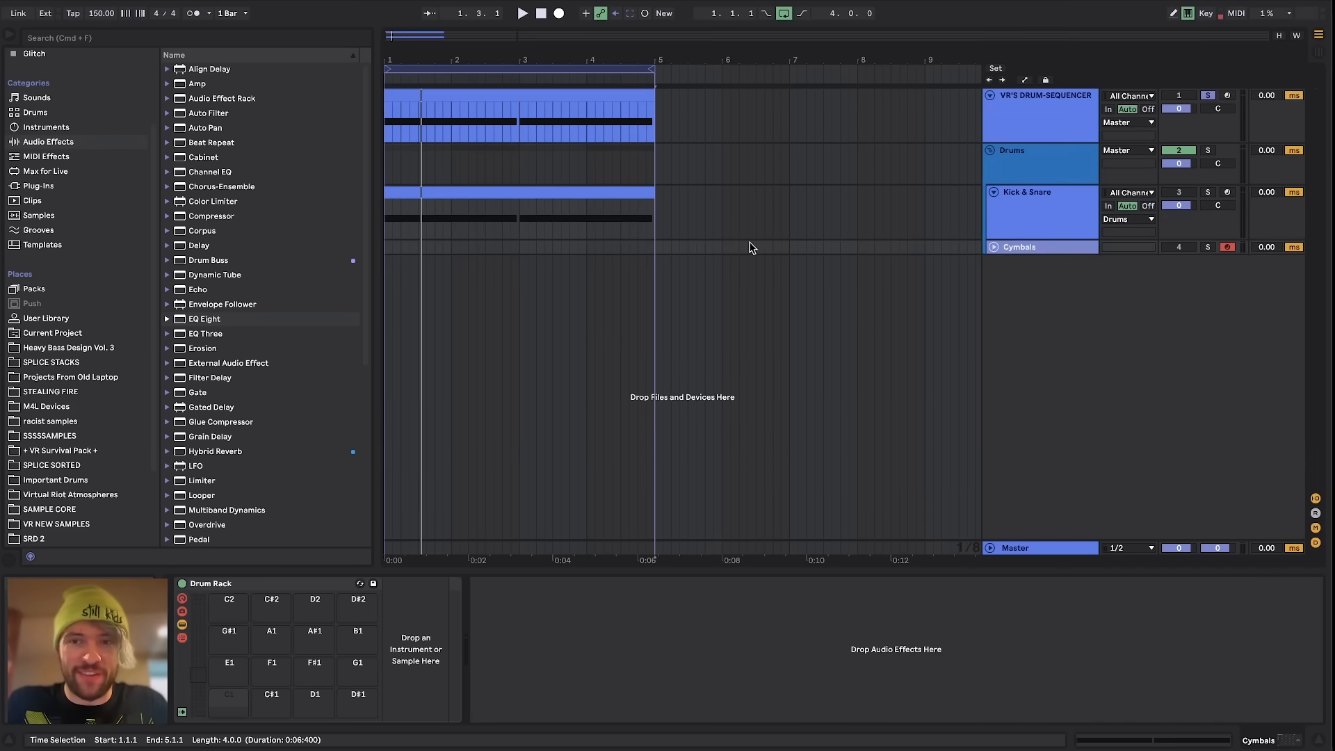
# Step: Select the imported Kick & Snare track, play the loop and solo the track
pyautogui.click(1062, 217)
pyautogui.press('space')
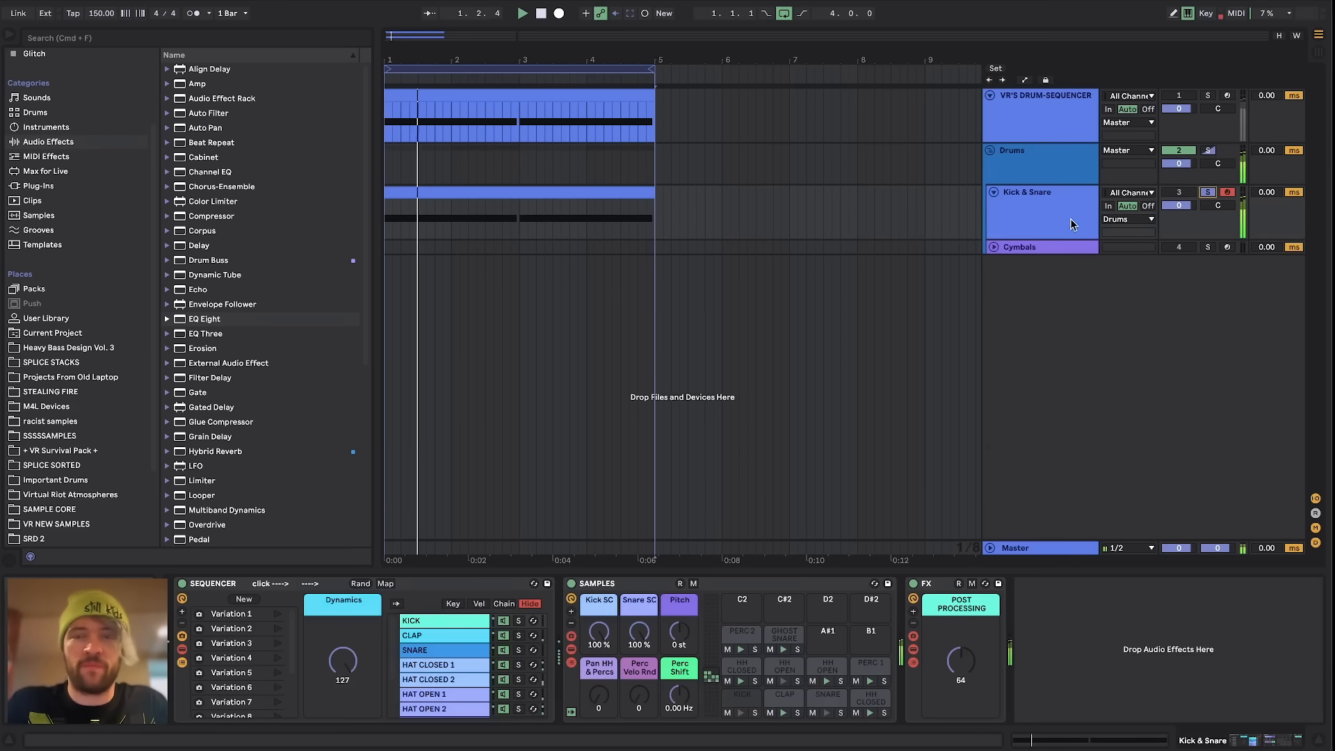
pyautogui.click(1209, 192)
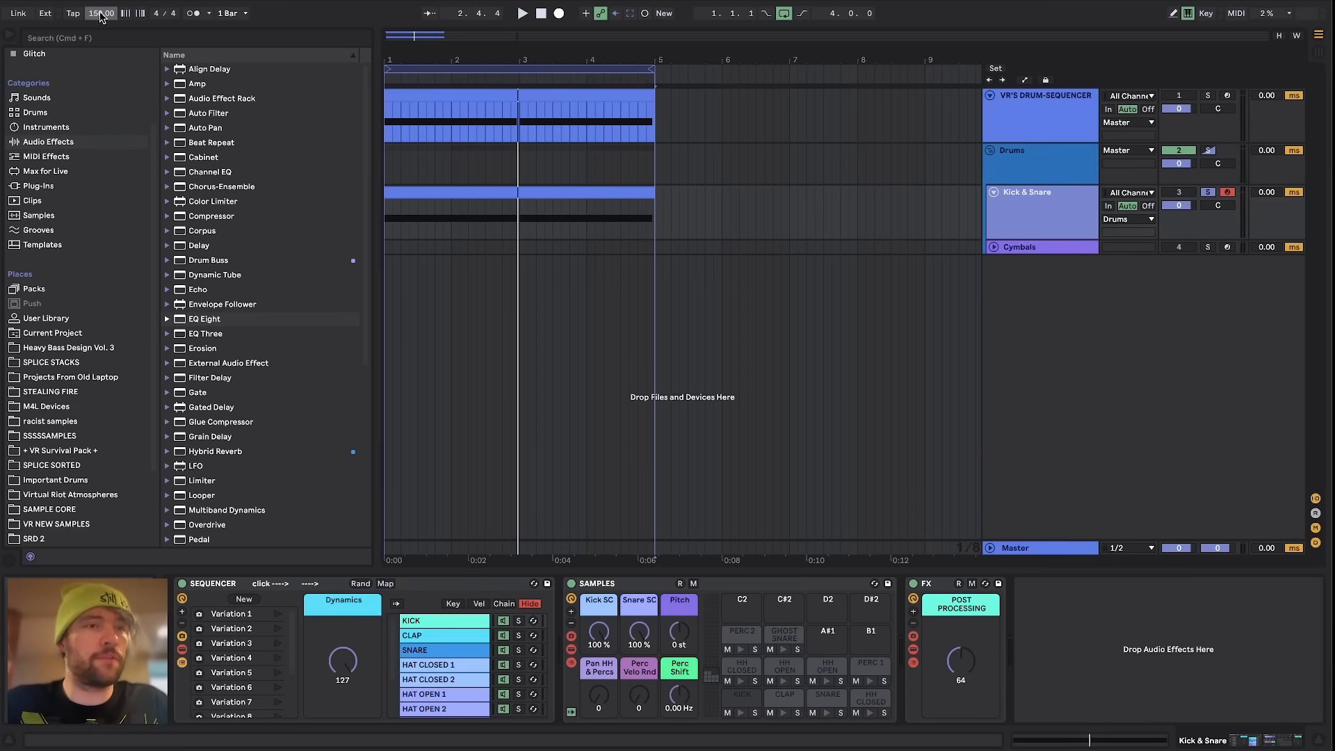
# Step: Audition the soloed Kick & Snare loop with the tempo at 174 and at 83 BPM
pyautogui.moveTo(100, 12); pyautogui.dragTo(100, 1)
pyautogui.press('space')
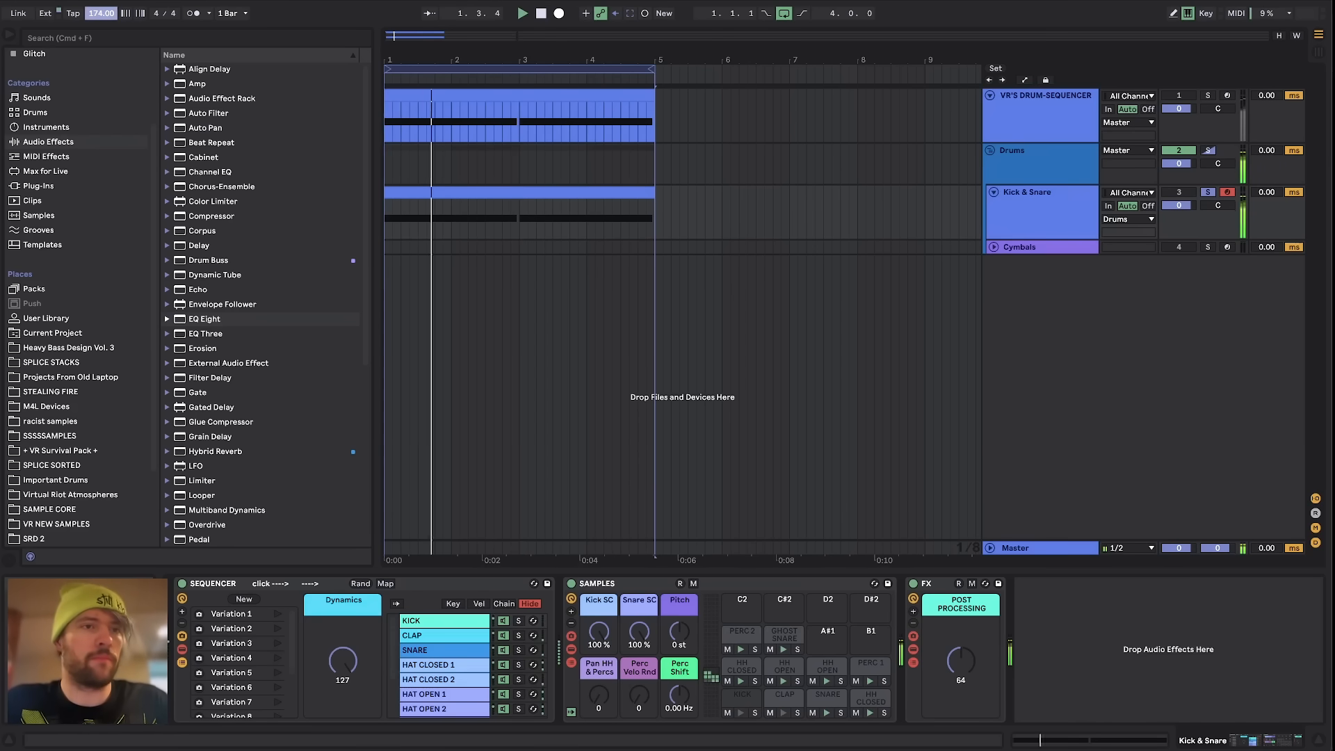
pyautogui.write('83')
pyautogui.press('Return')
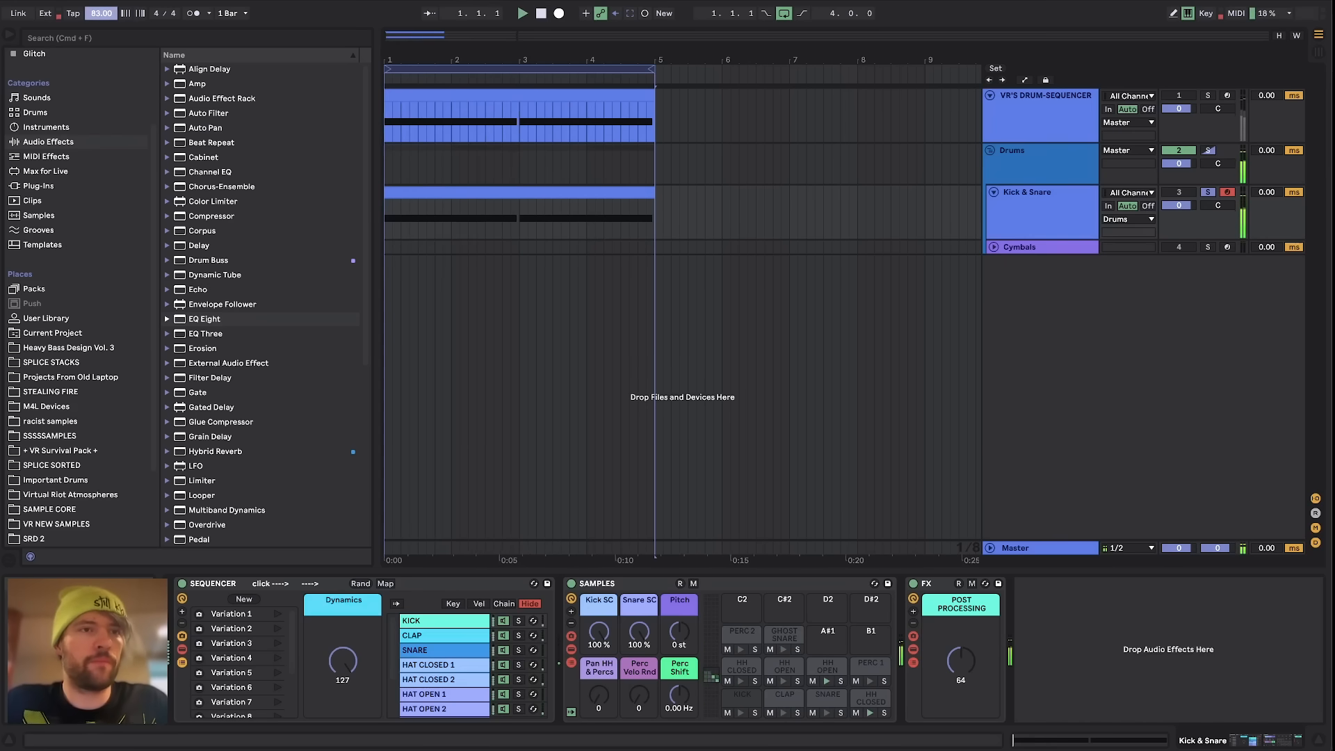
pyautogui.press('space')
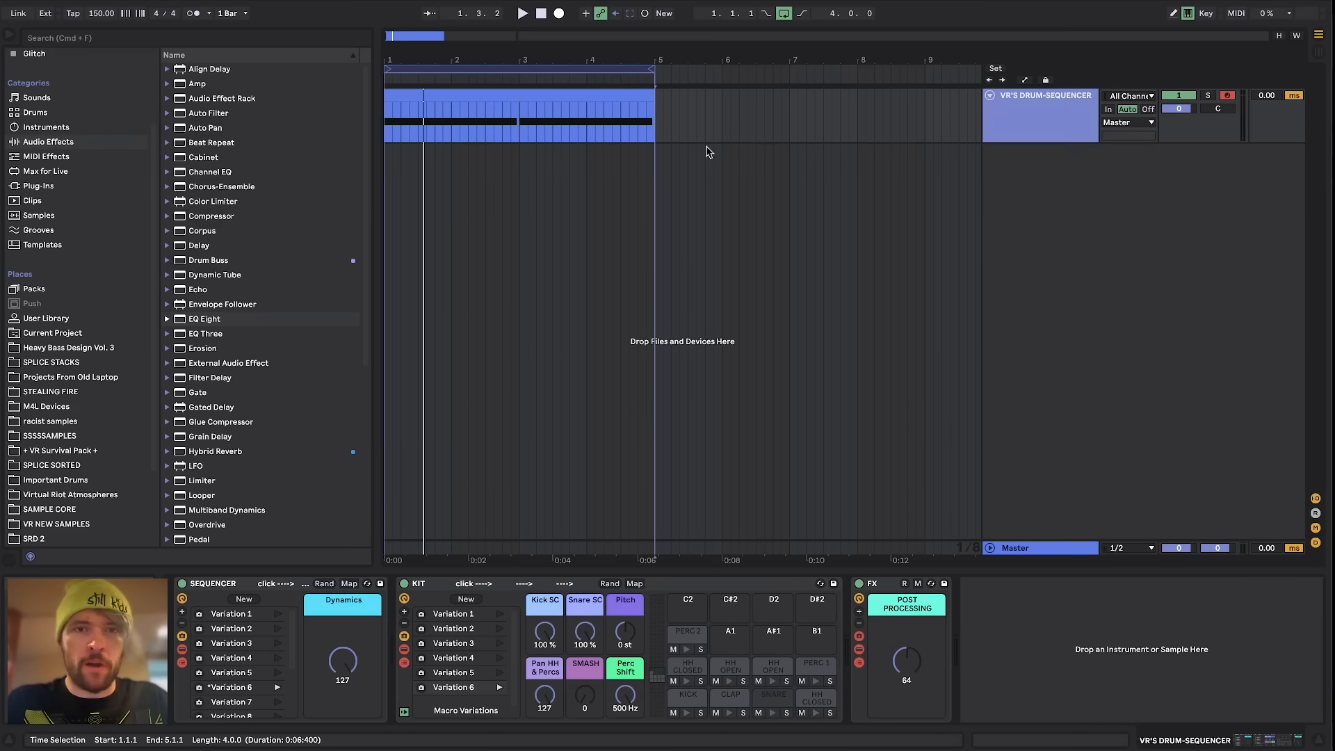
# Step: Switch to Finder and move the VR's Drum-Sequencer (foley edition) Project window over the arrangement
pyautogui.press('super+Tab')
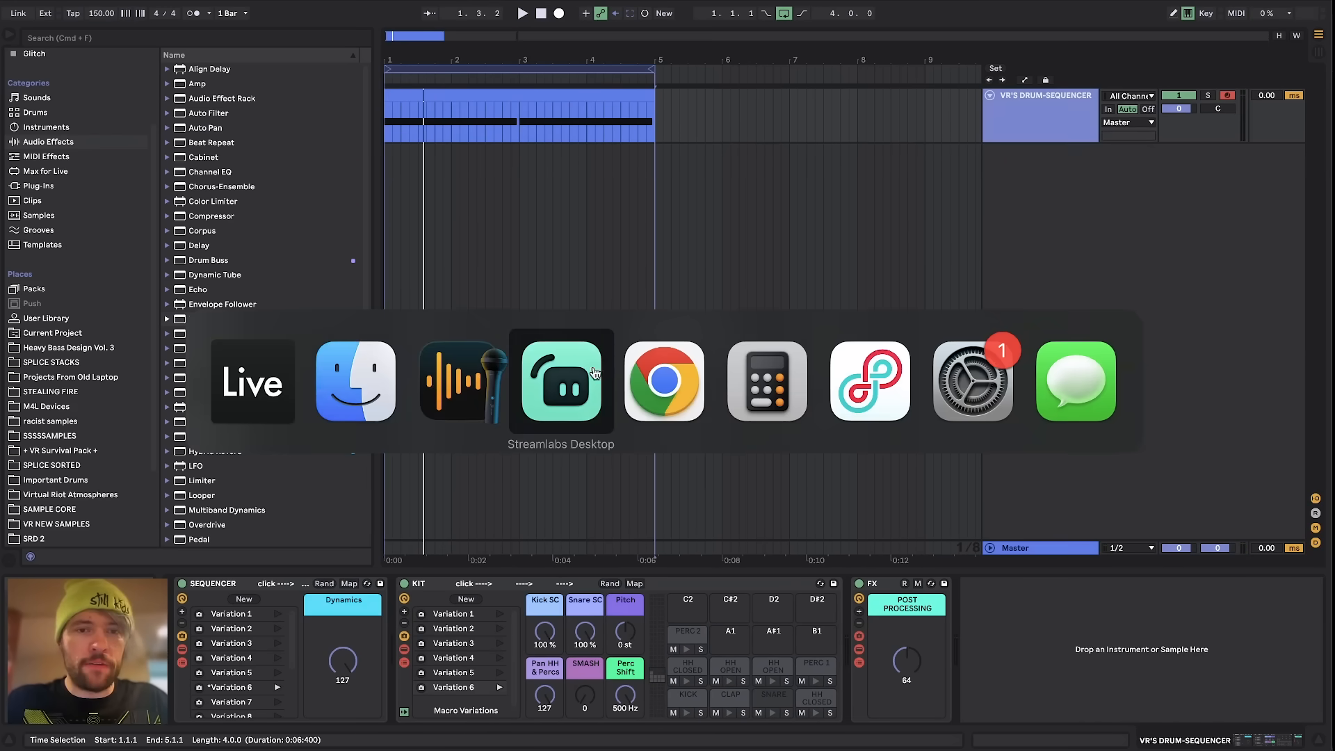
pyautogui.click(367, 388)
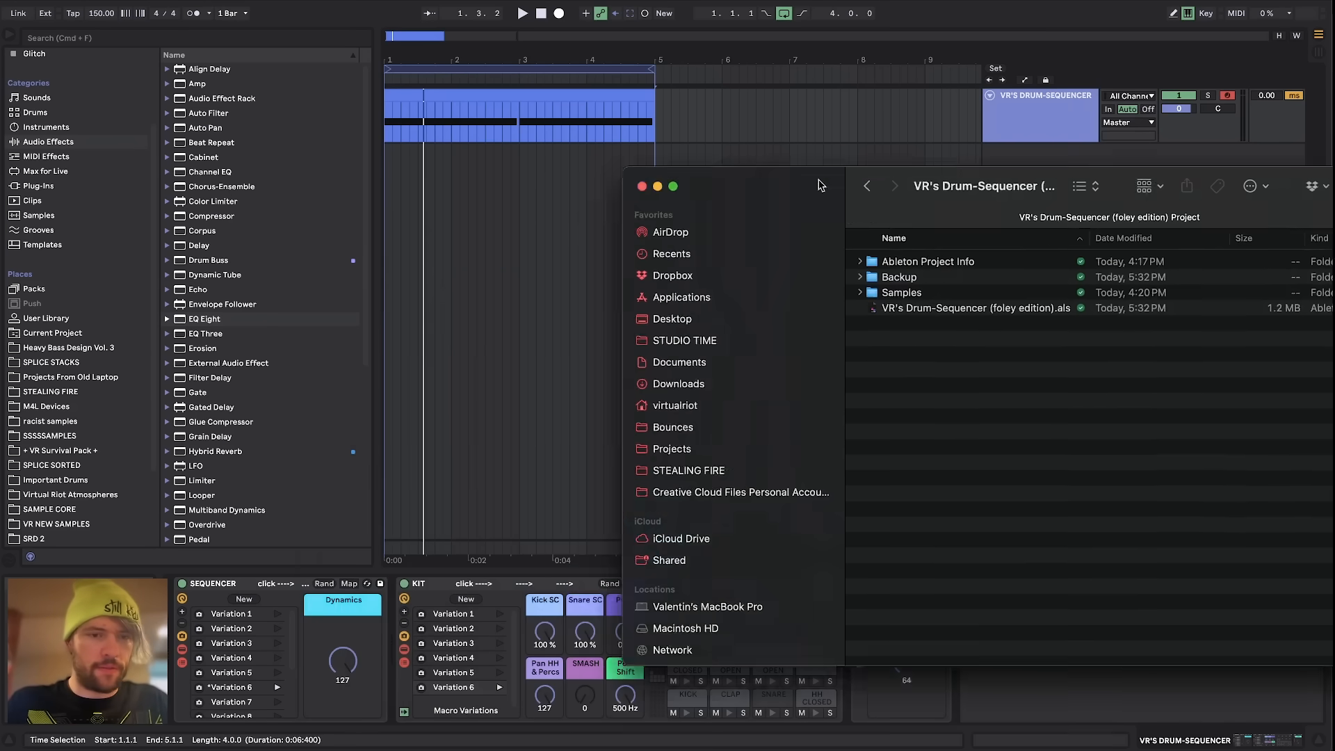
pyautogui.moveTo(820, 184); pyautogui.dragTo(343, 152)
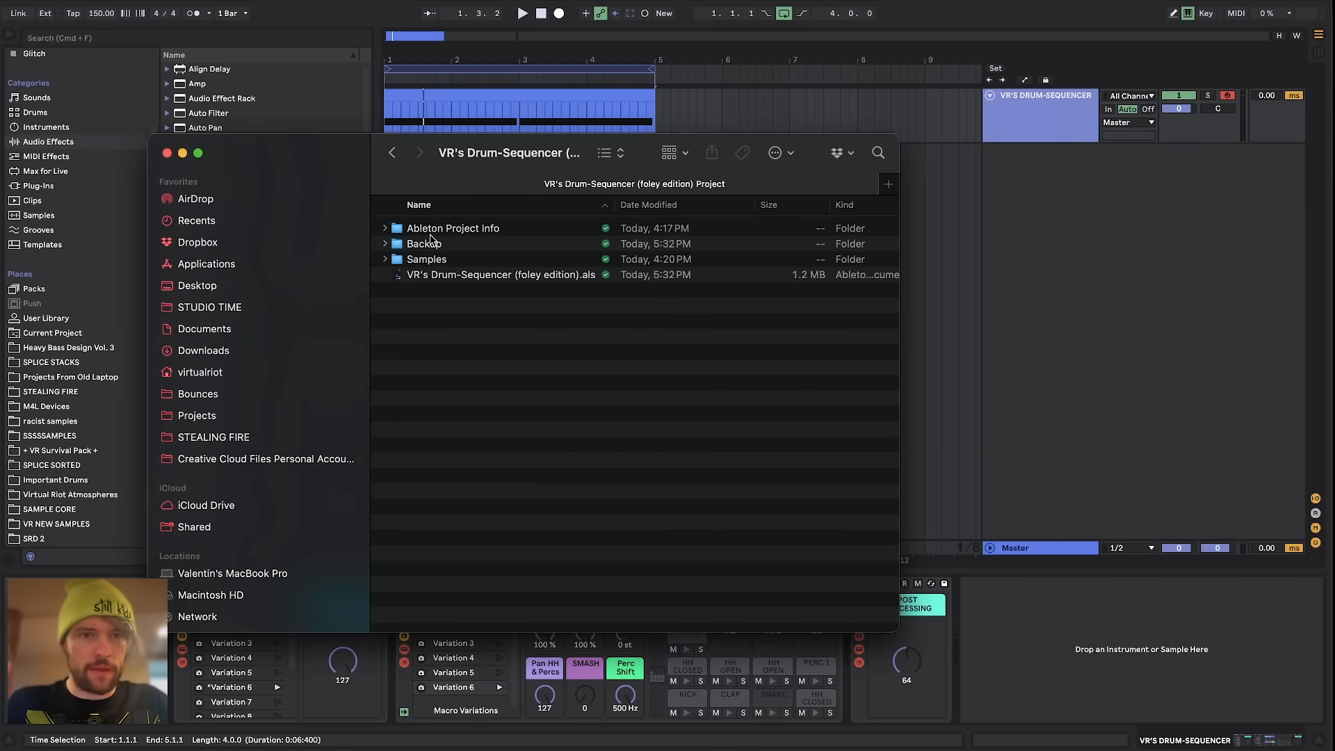
# Step: Expand the project's Samples folder and preview the size and item details of its Imported subfolder
pyautogui.click(430, 259)
pyautogui.press('space')
pyautogui.press('space')
pyautogui.press('Right')
pyautogui.press('Down')
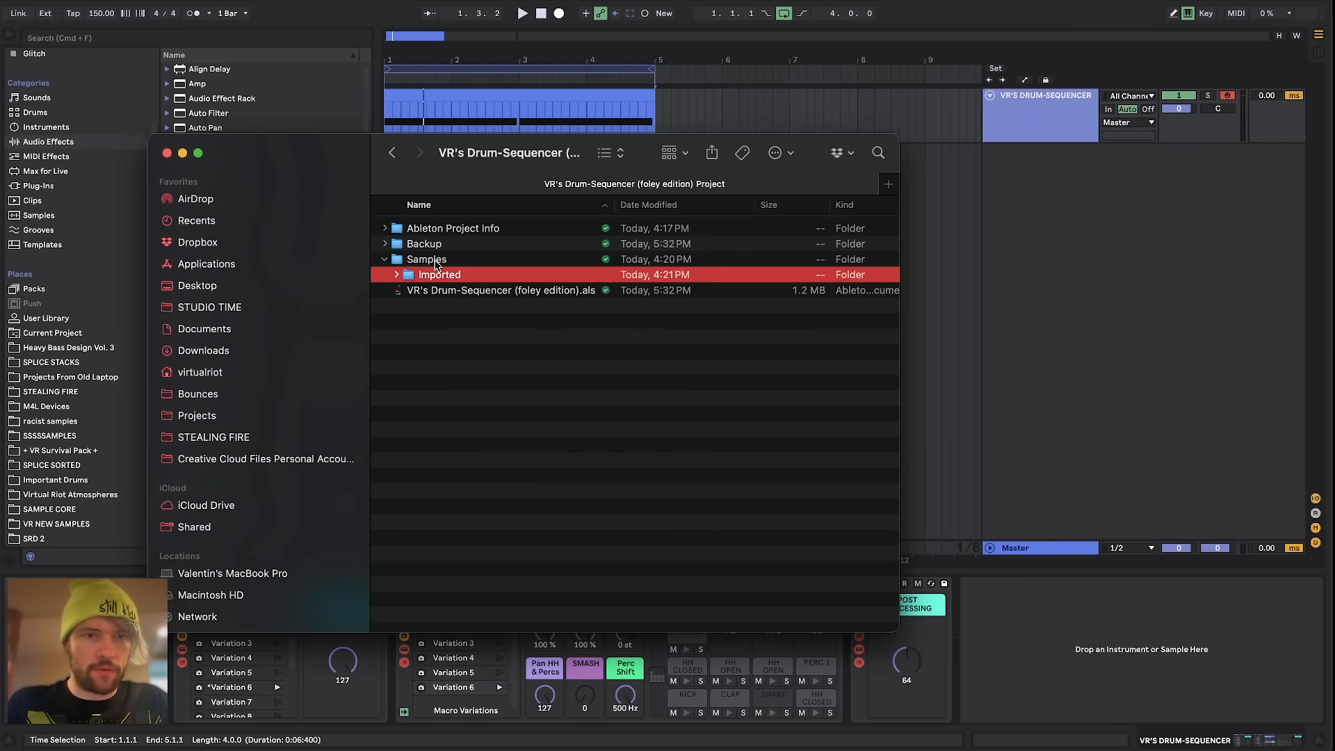
pyautogui.press('space')
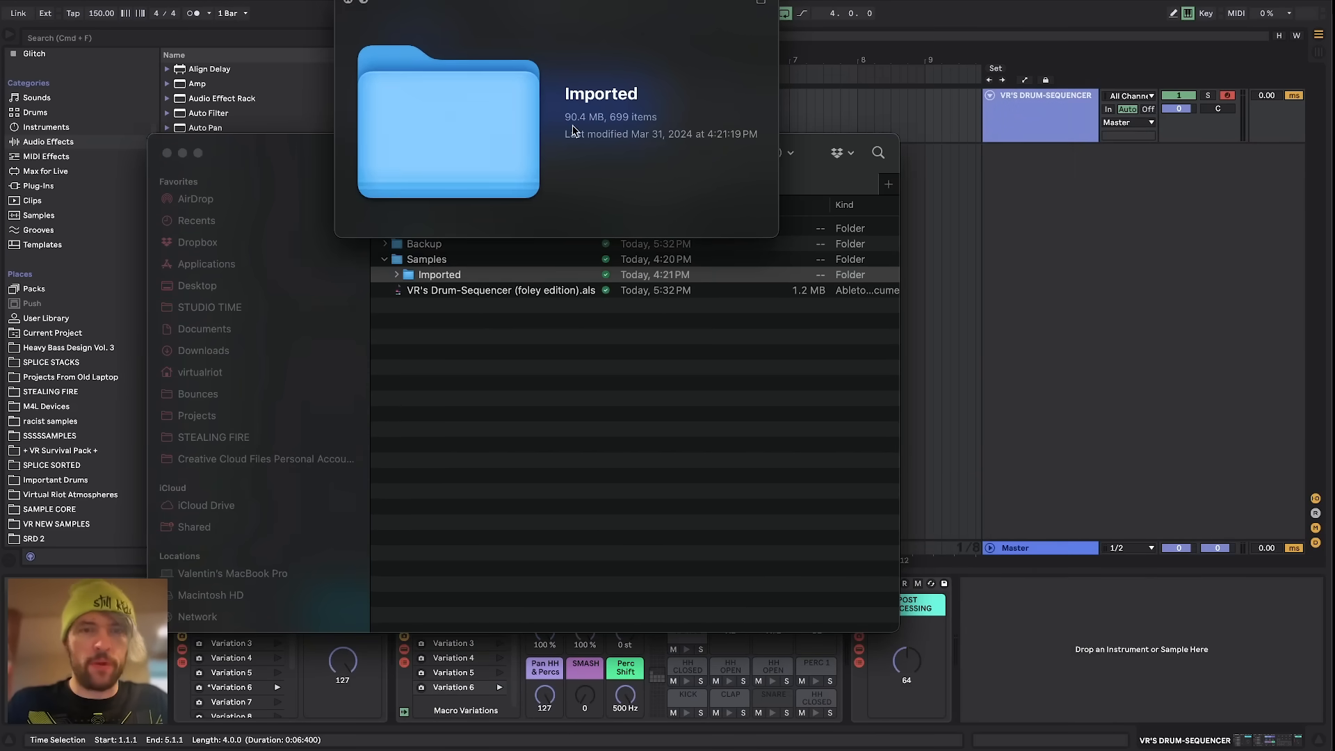
pyautogui.press('space')
pyautogui.click(563, 361)
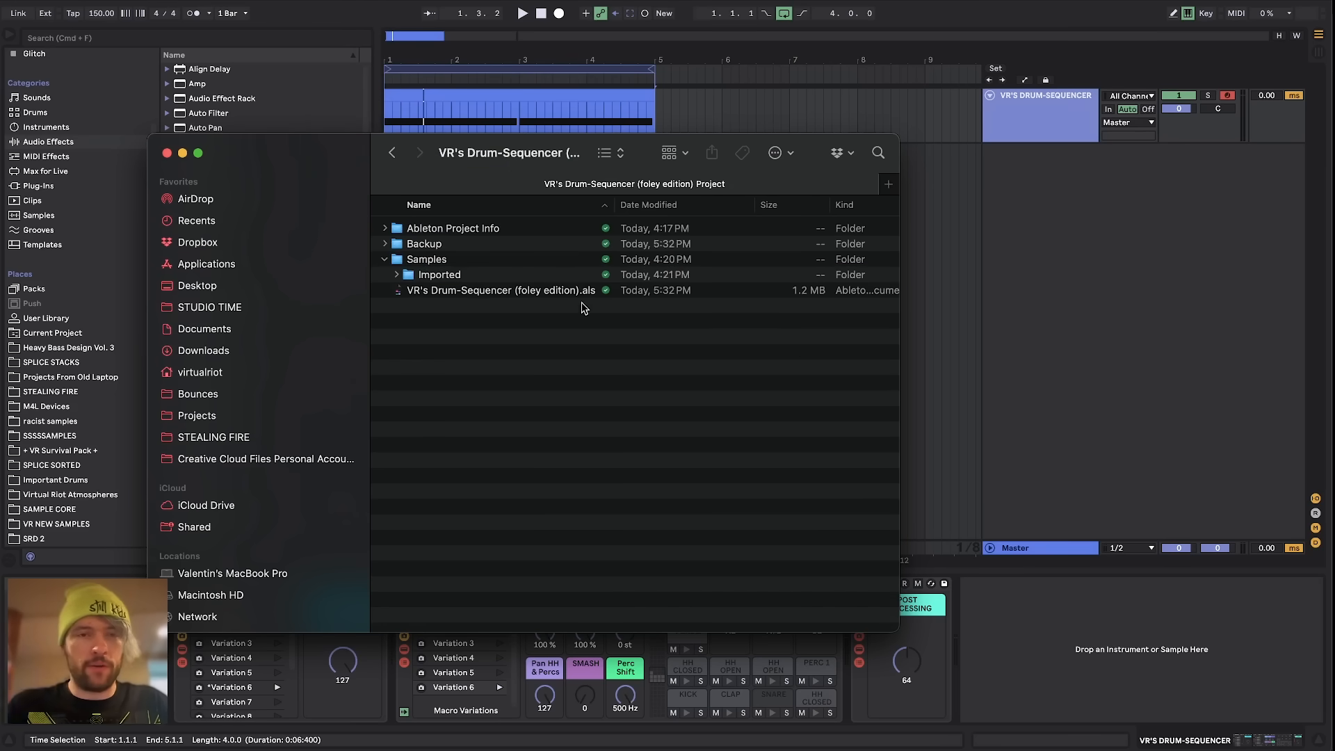
# Step: Return to Ableton Live and play the drum sequencer loop briefly
pyautogui.click(1077, 266)
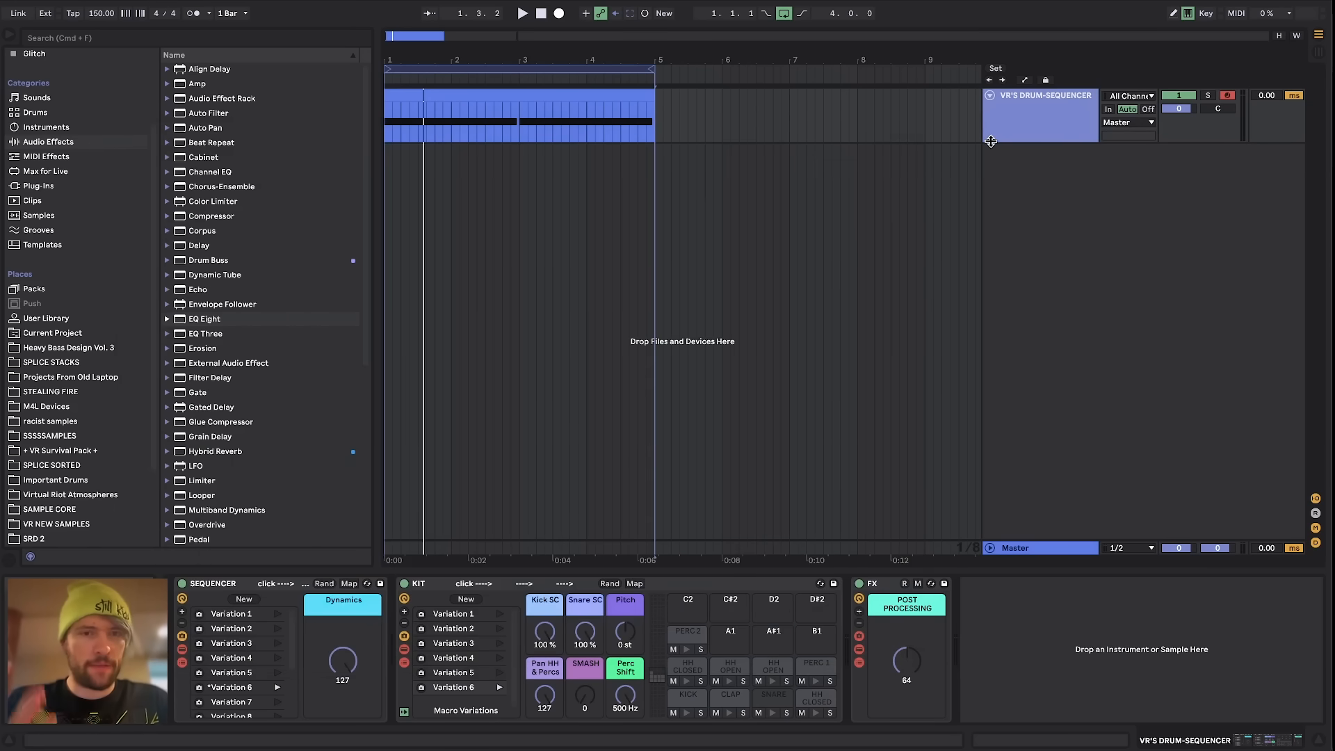
pyautogui.press('space')
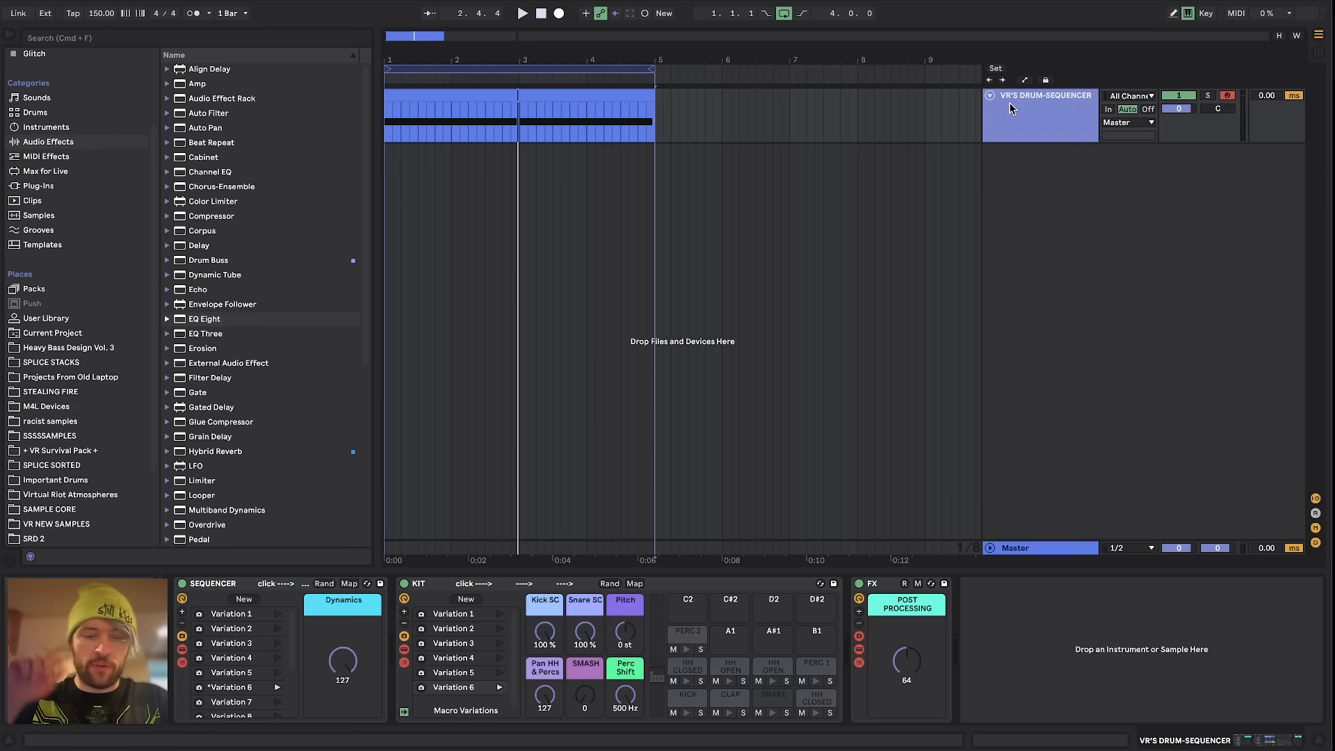
# Step: Add a new MIDI track and set its input to VR'S DRUM-SEQUENCER
pyautogui.press('super+shift+t')
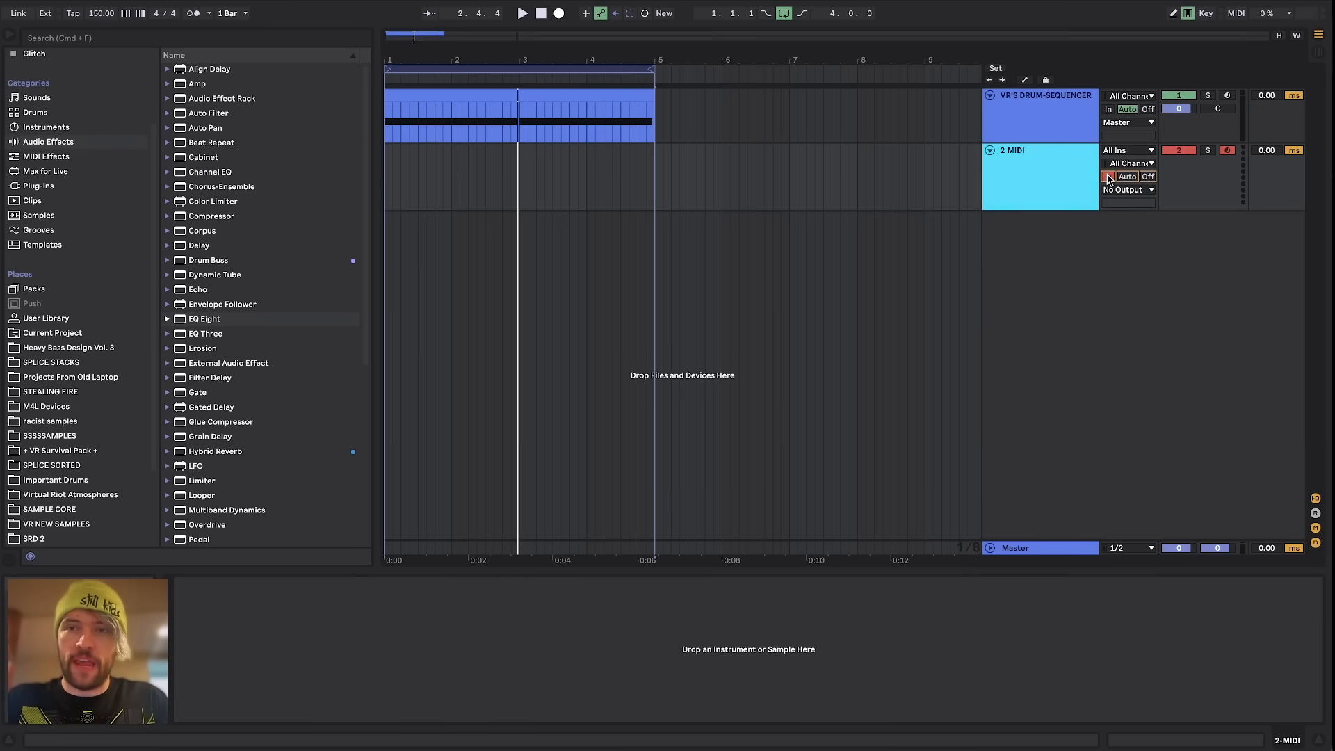
pyautogui.click(1127, 151)
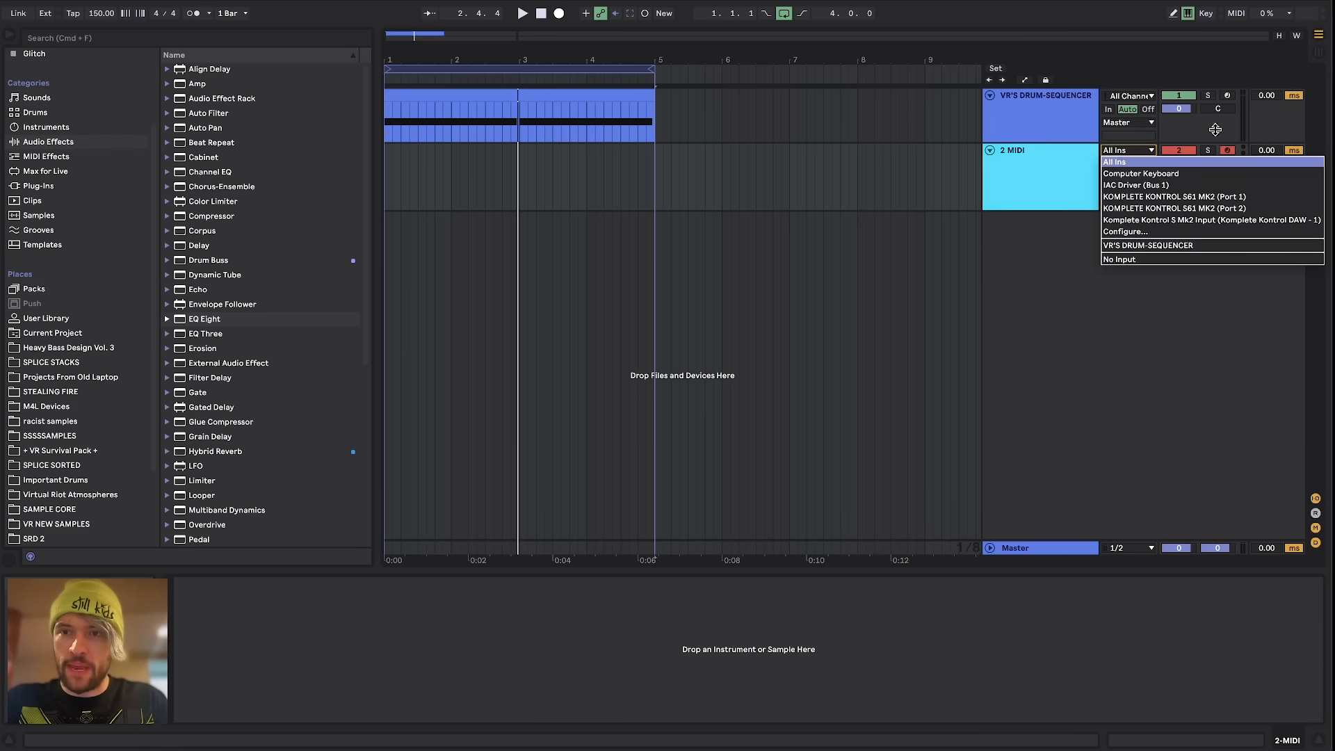
pyautogui.click(1126, 246)
# Step: Arm the 2 MIDI track and record the sequencer's four-bar MIDI output into it, with looping switched off
pyautogui.click(1056, 121)
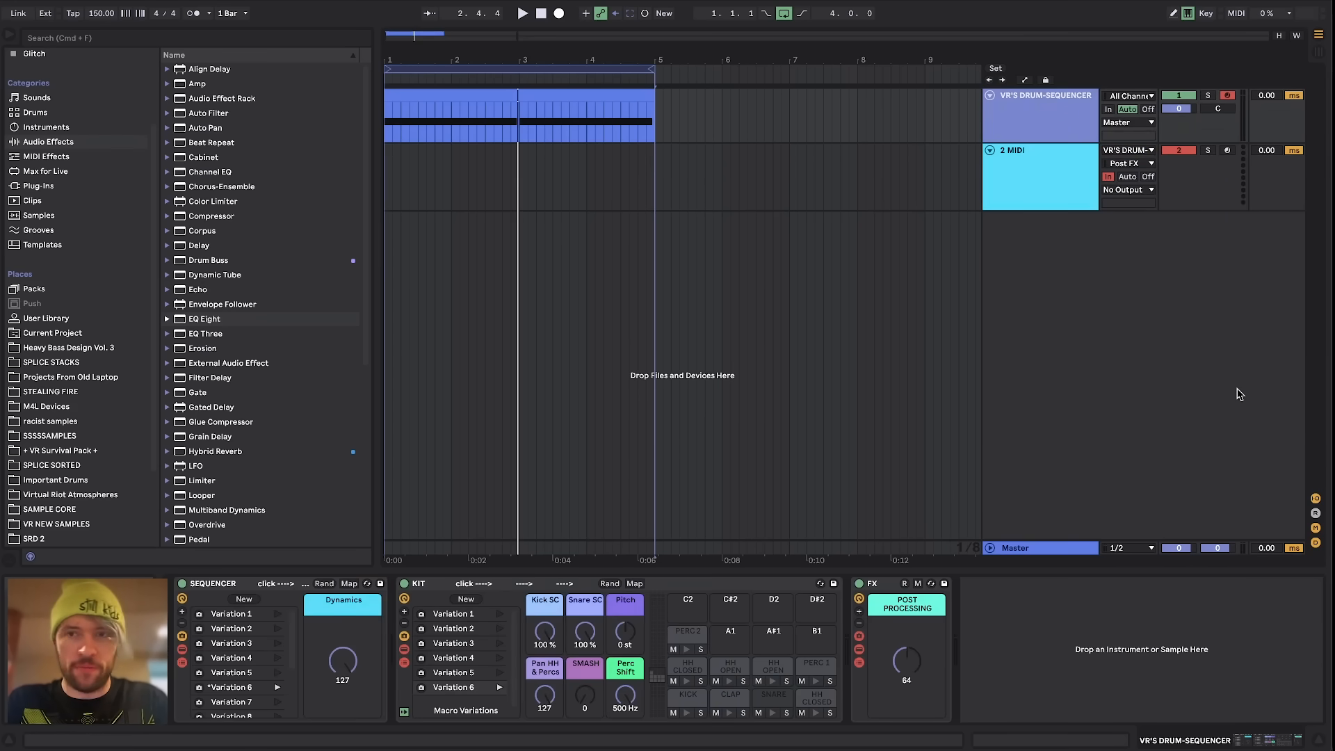
pyautogui.click(1227, 150)
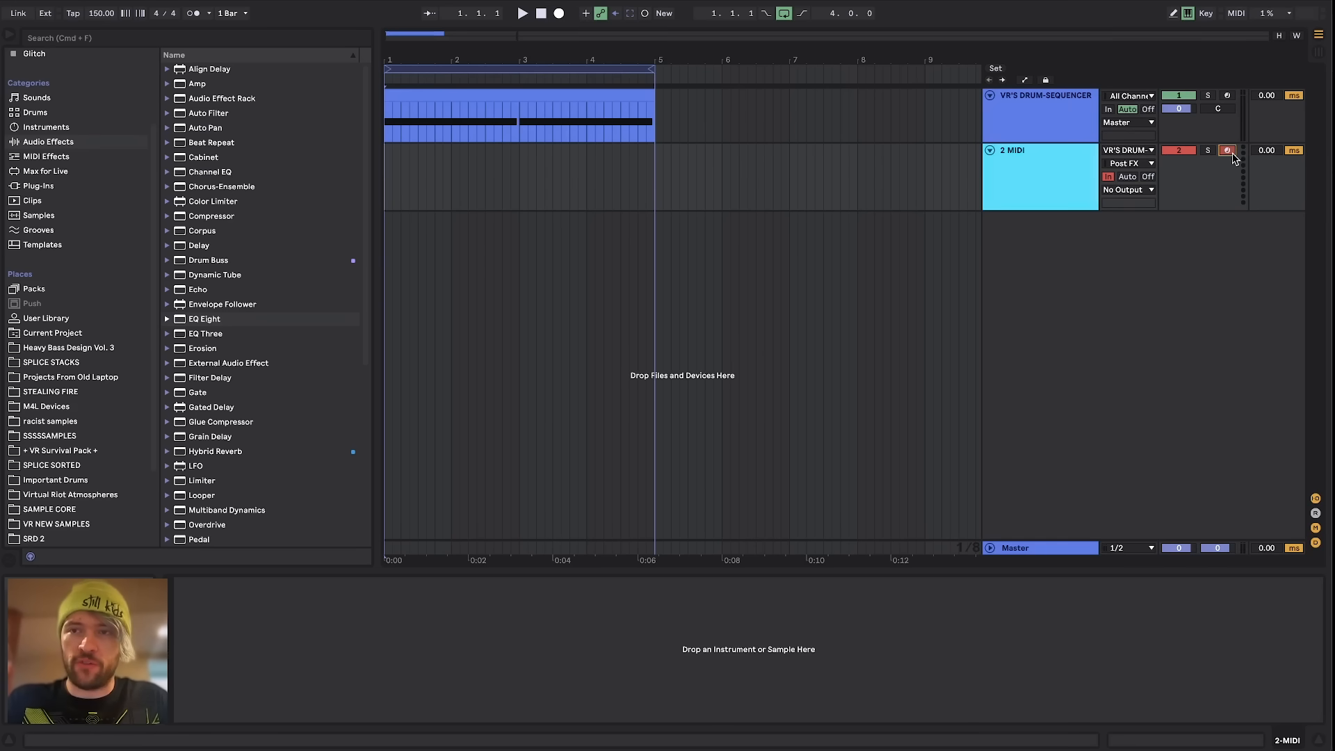
pyautogui.click(1020, 172)
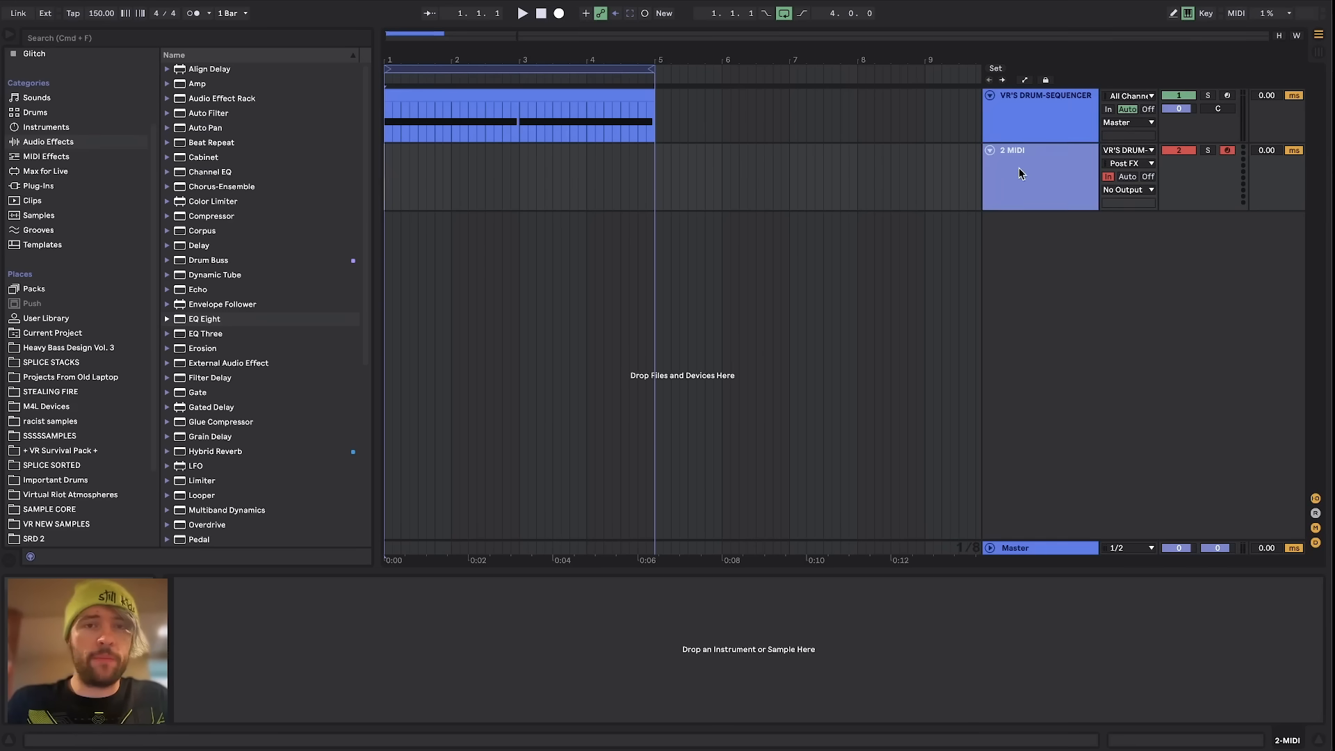
pyautogui.click(559, 13)
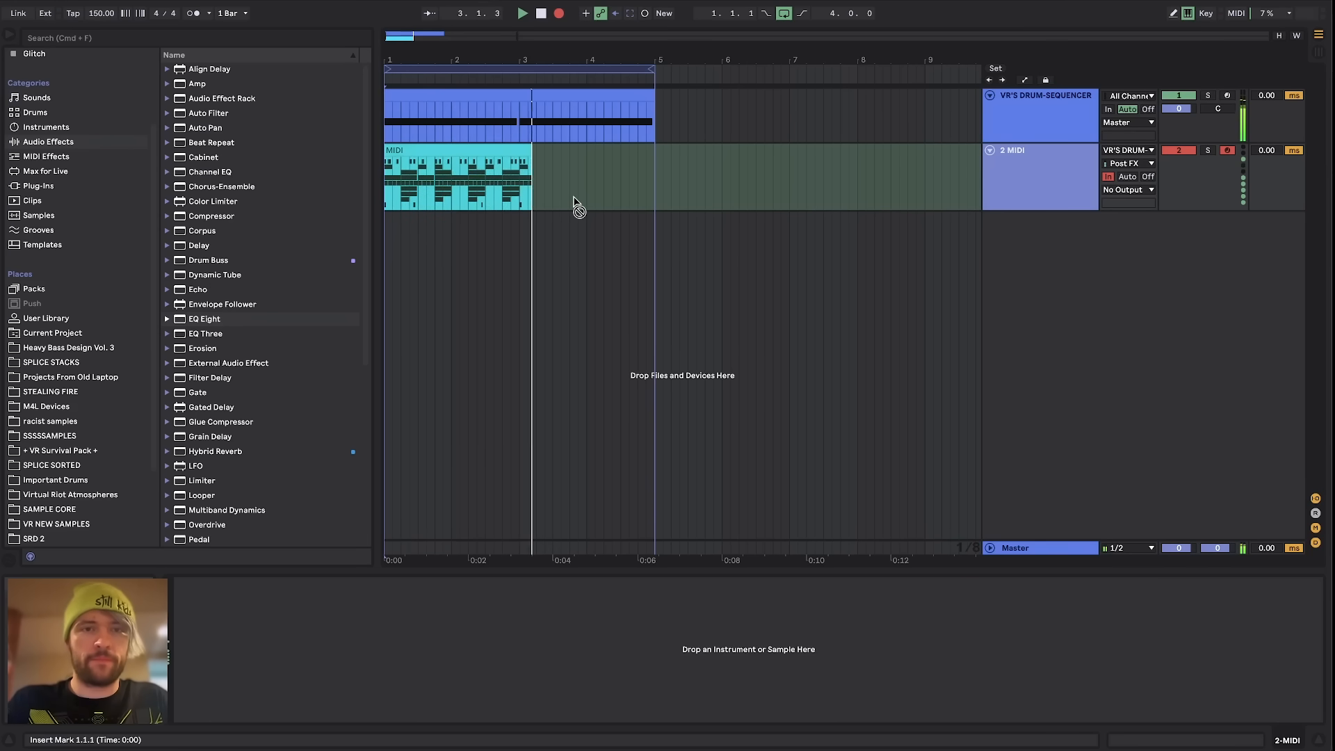
pyautogui.click(784, 13)
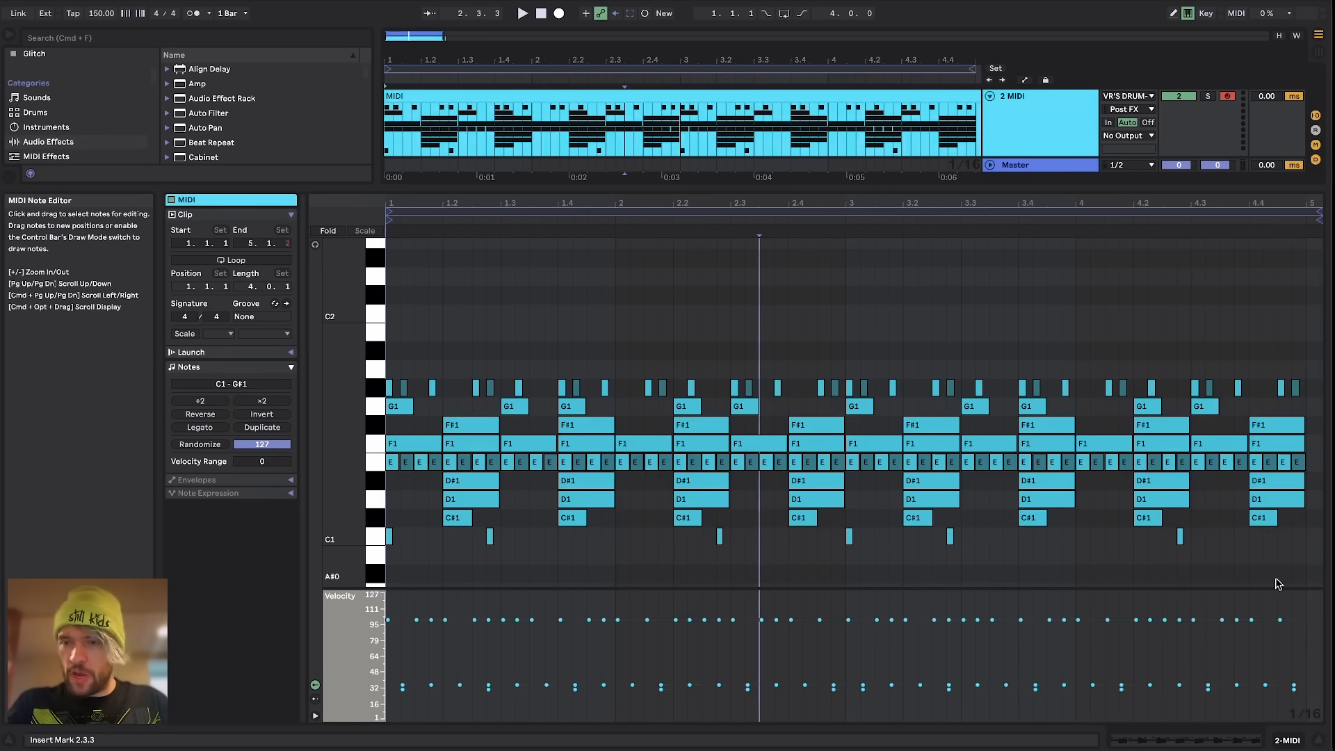
# Step: Examine the notes of the recorded MIDI clip and compare it with the sequencer clip in the arrangement
pyautogui.click(1285, 741)
pyautogui.press('-')
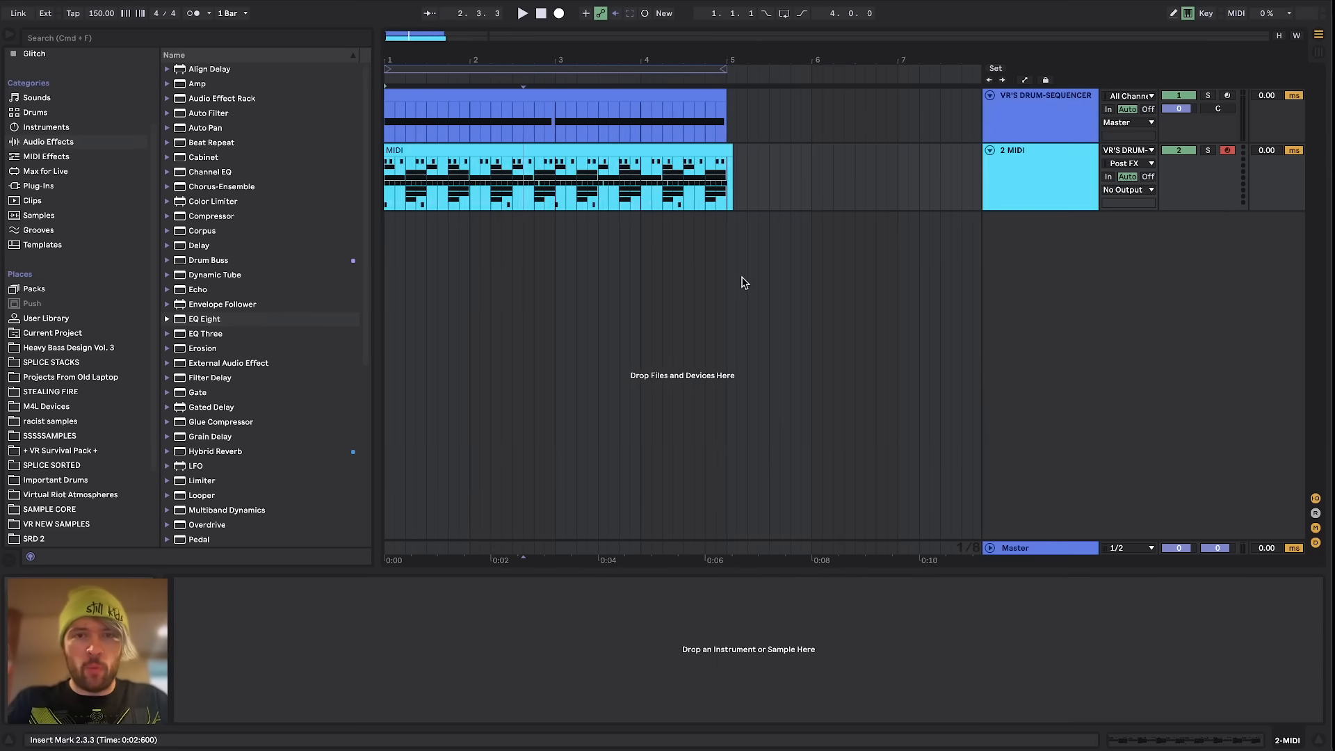
pyautogui.doubleClick(622, 151)
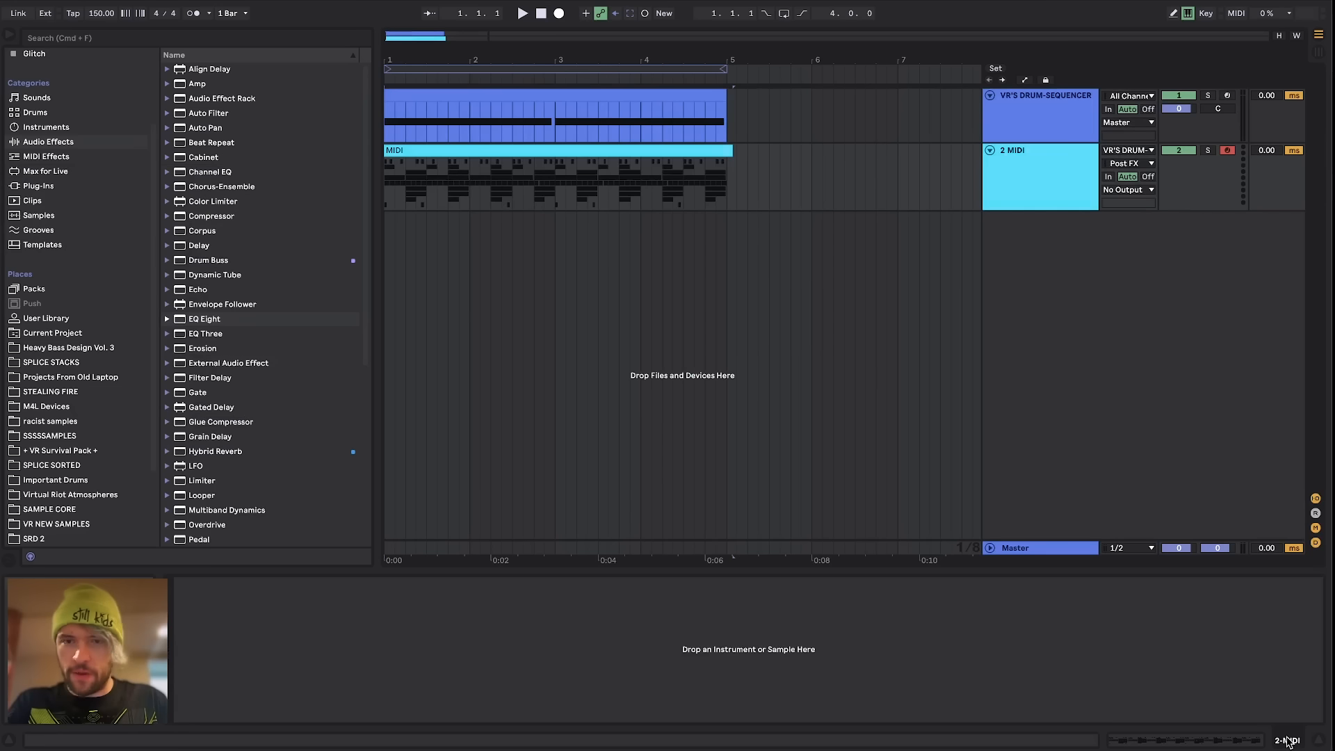
pyautogui.click(549, 108)
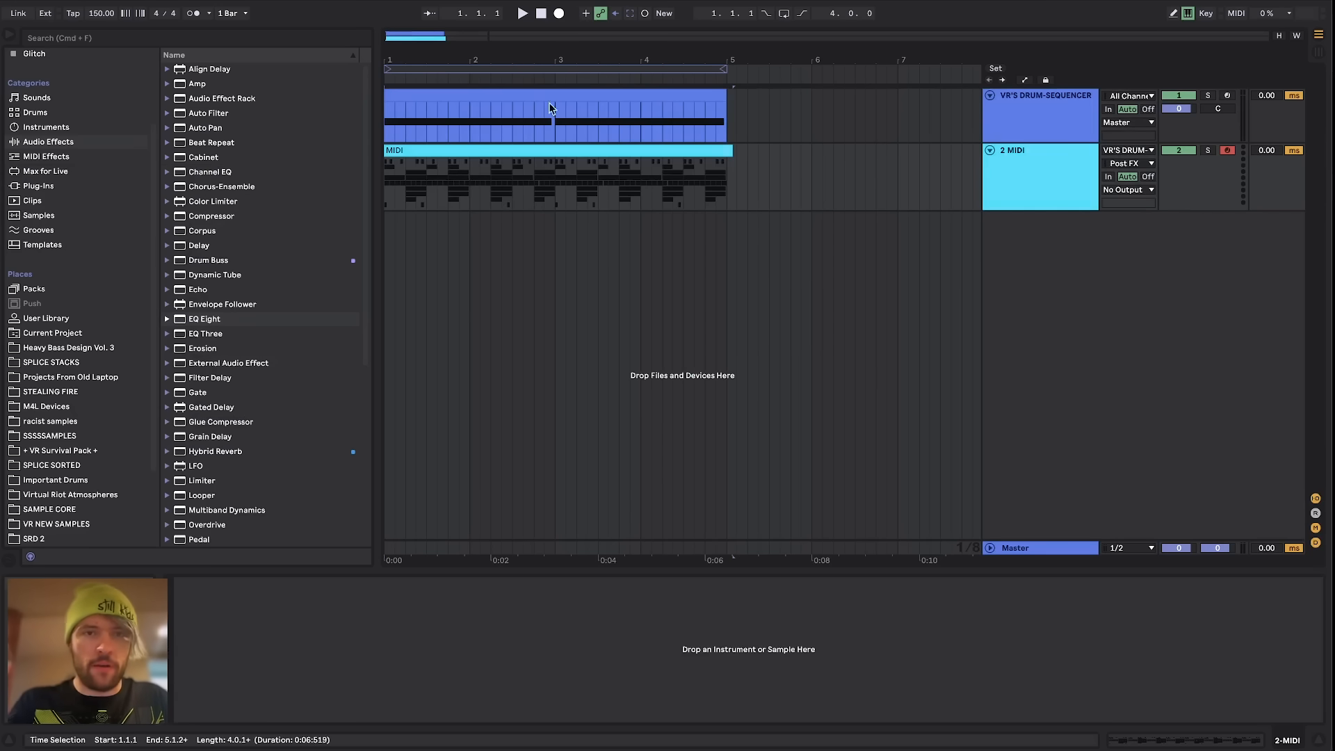
pyautogui.click(503, 152)
pyautogui.scroll(5, 482, 225)
pyautogui.scroll(-5, 482, 225)
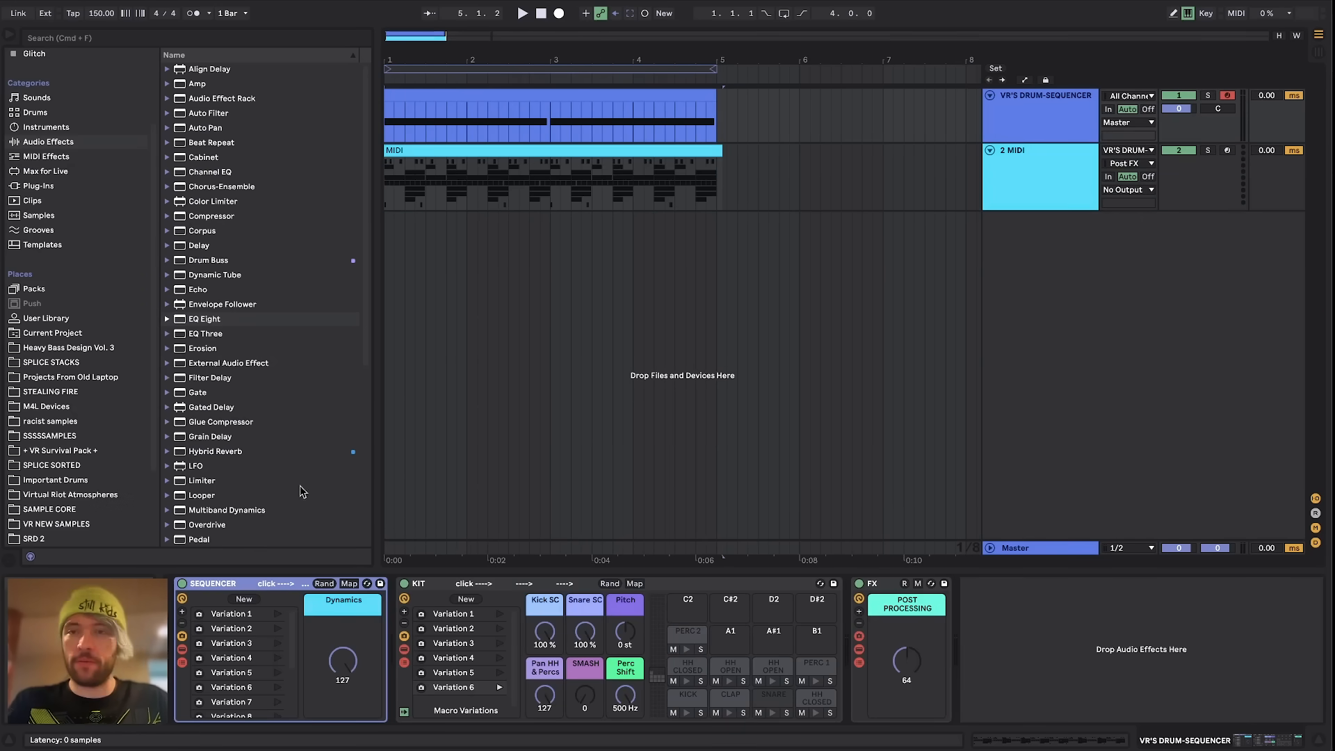
# Step: Replace the SEQUENCER rack with the recorded MIDI clip on the VR'S DRUM-SEQUENCER track and trim the clip's end to bar 5
pyautogui.press('Delete')
pyautogui.moveTo(509, 150); pyautogui.dragTo(494, 95)
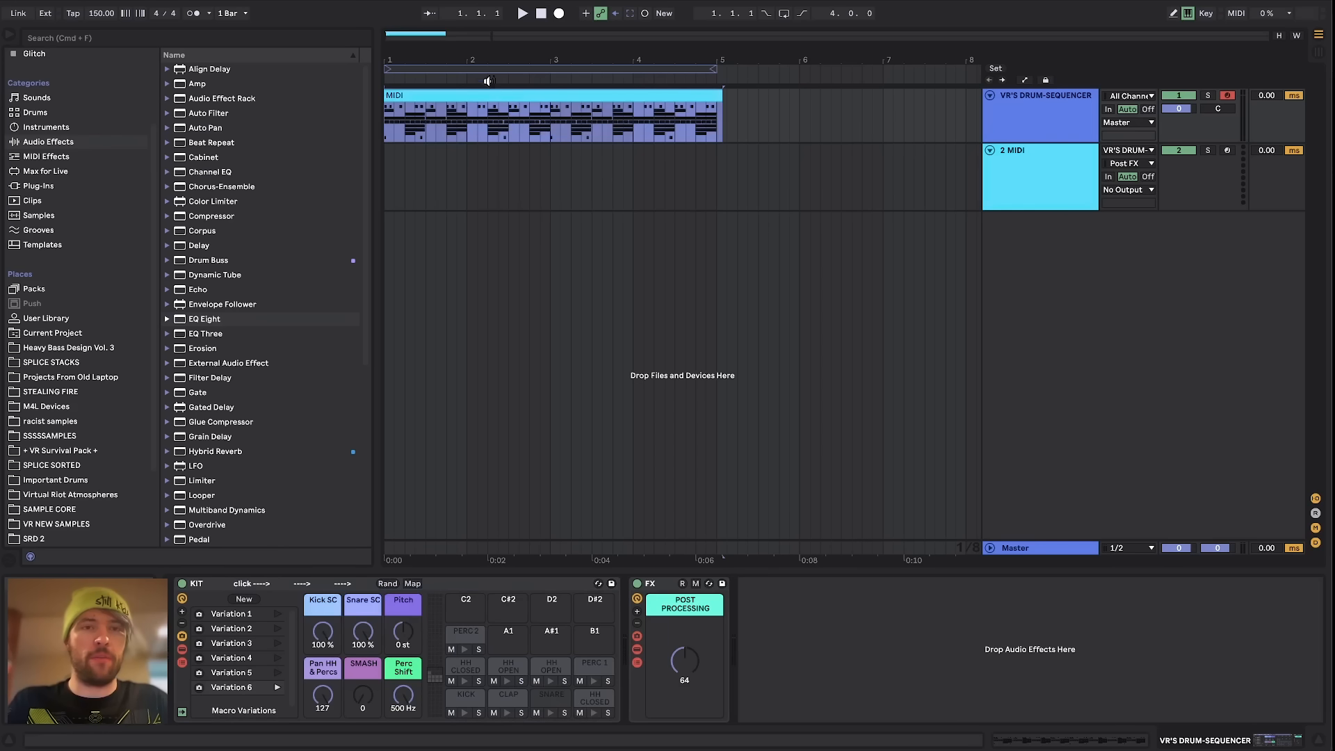
pyautogui.press('space')
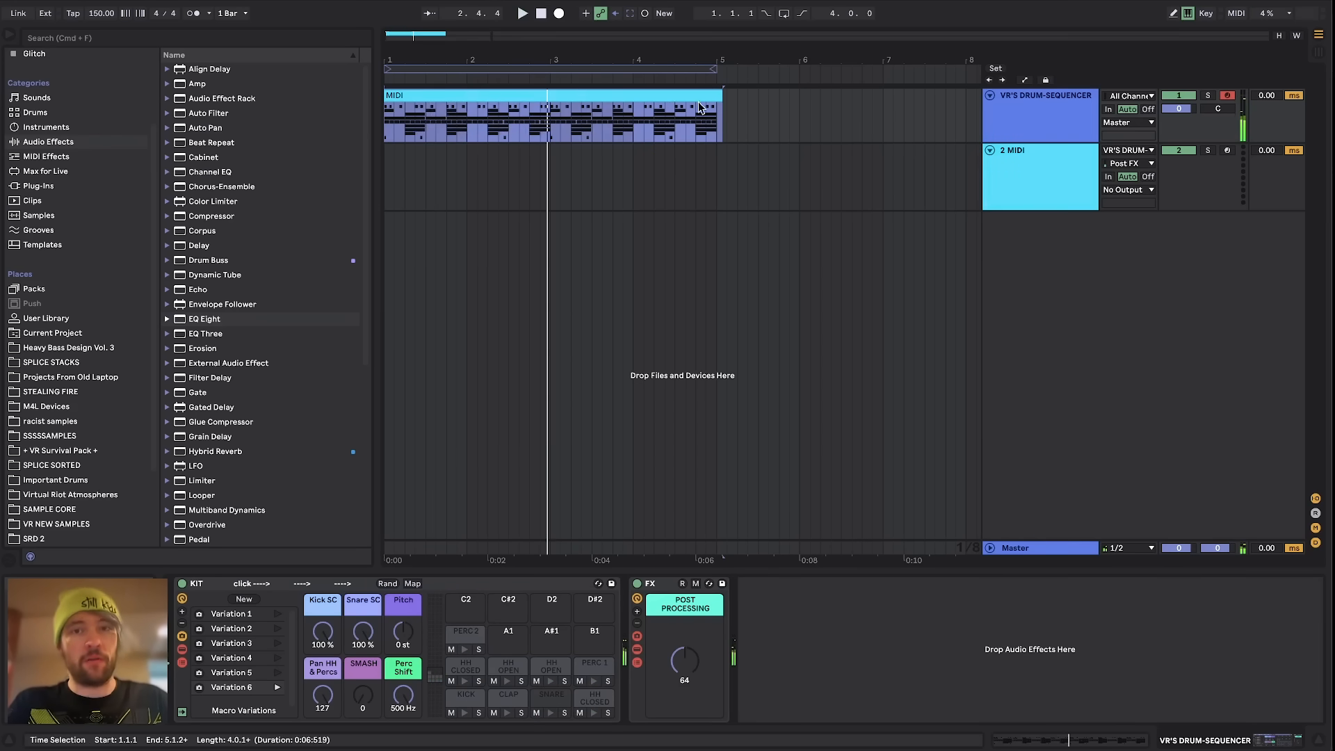
pyautogui.moveTo(721, 98); pyautogui.dragTo(716, 97)
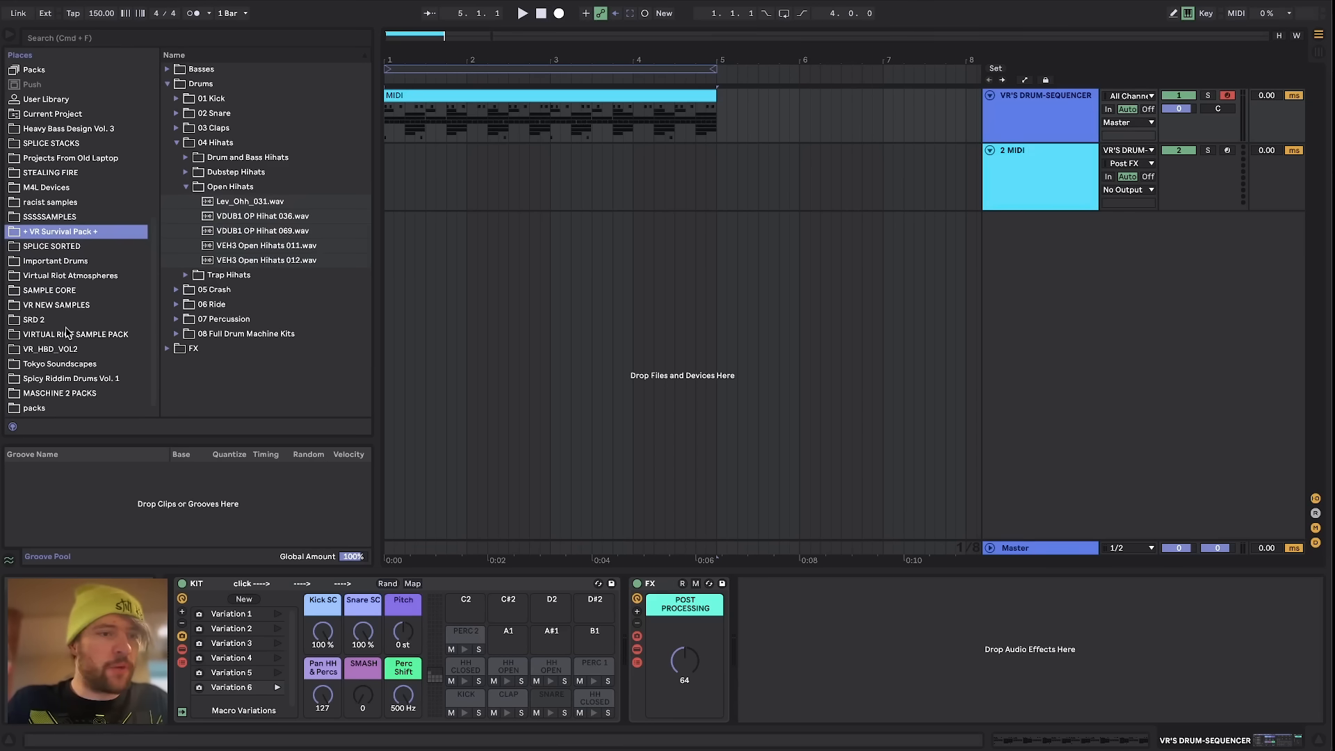
# Step: Add the Swing 16ths 73 groove from the Grooves library to the groove pool
pyautogui.scroll(10, 66, 333)
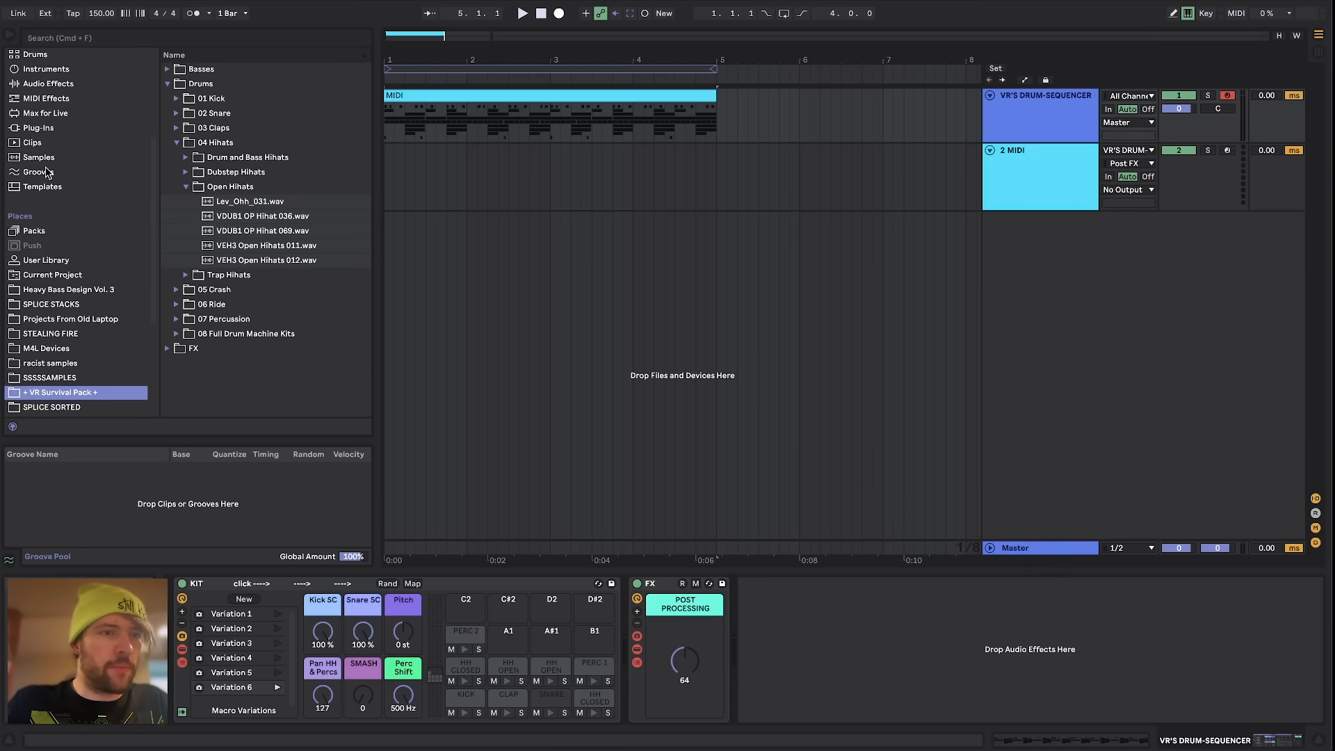
pyautogui.click(38, 171)
pyautogui.scroll(-15, 227, 237)
pyautogui.moveTo(224, 385); pyautogui.dragTo(223, 515)
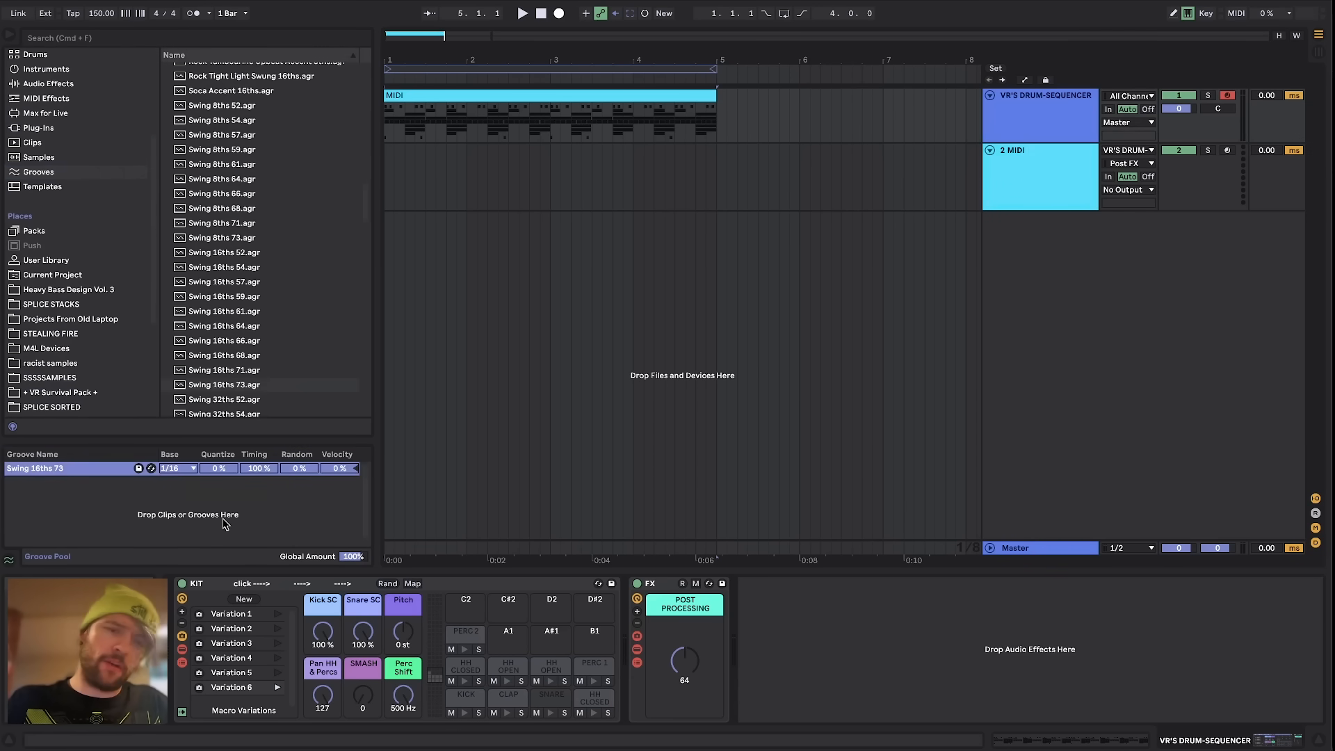
# Step: Apply the Swing 16ths 73 groove to the MIDI clip on the VR'S DRUM-SEQUENCER track and audition it
pyautogui.doubleClick(499, 101)
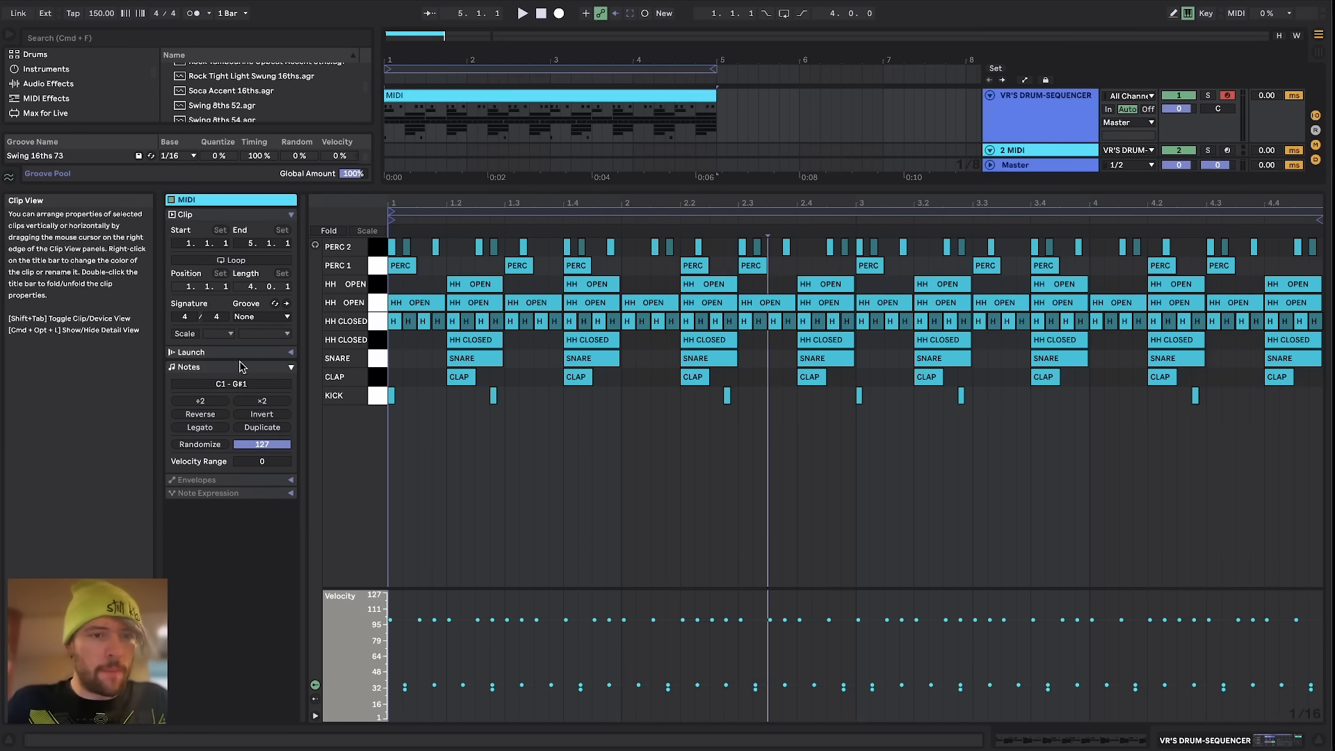
pyautogui.click(284, 313)
pyautogui.click(258, 343)
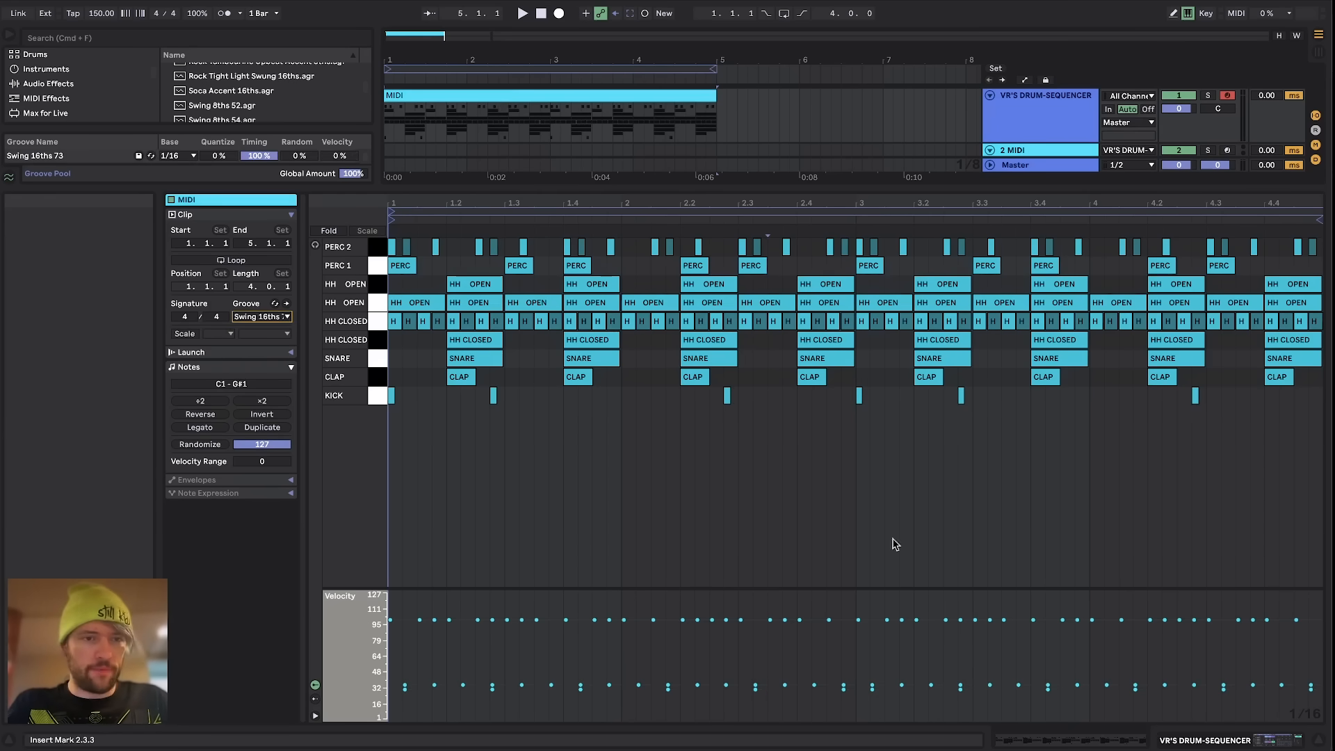
pyautogui.click(1188, 742)
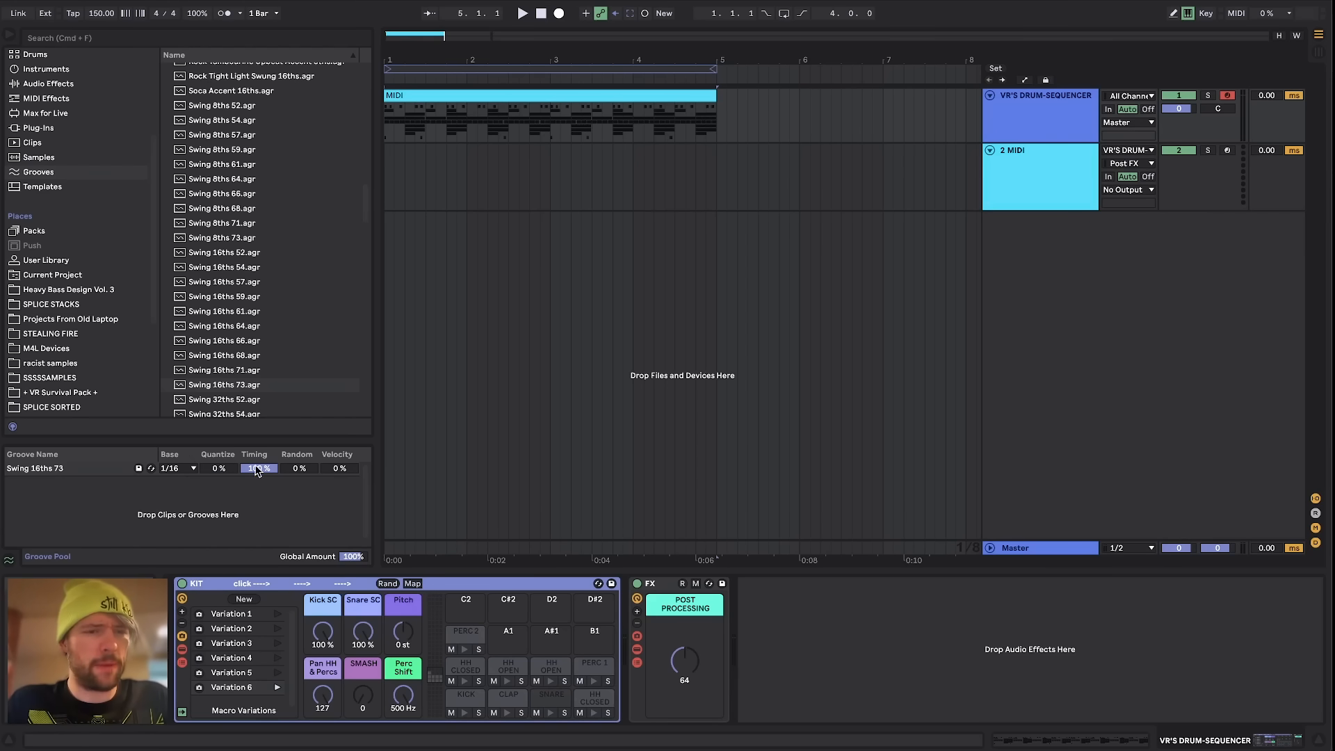
pyautogui.moveTo(257, 470); pyautogui.dragTo(261, 472)
pyautogui.press('space')
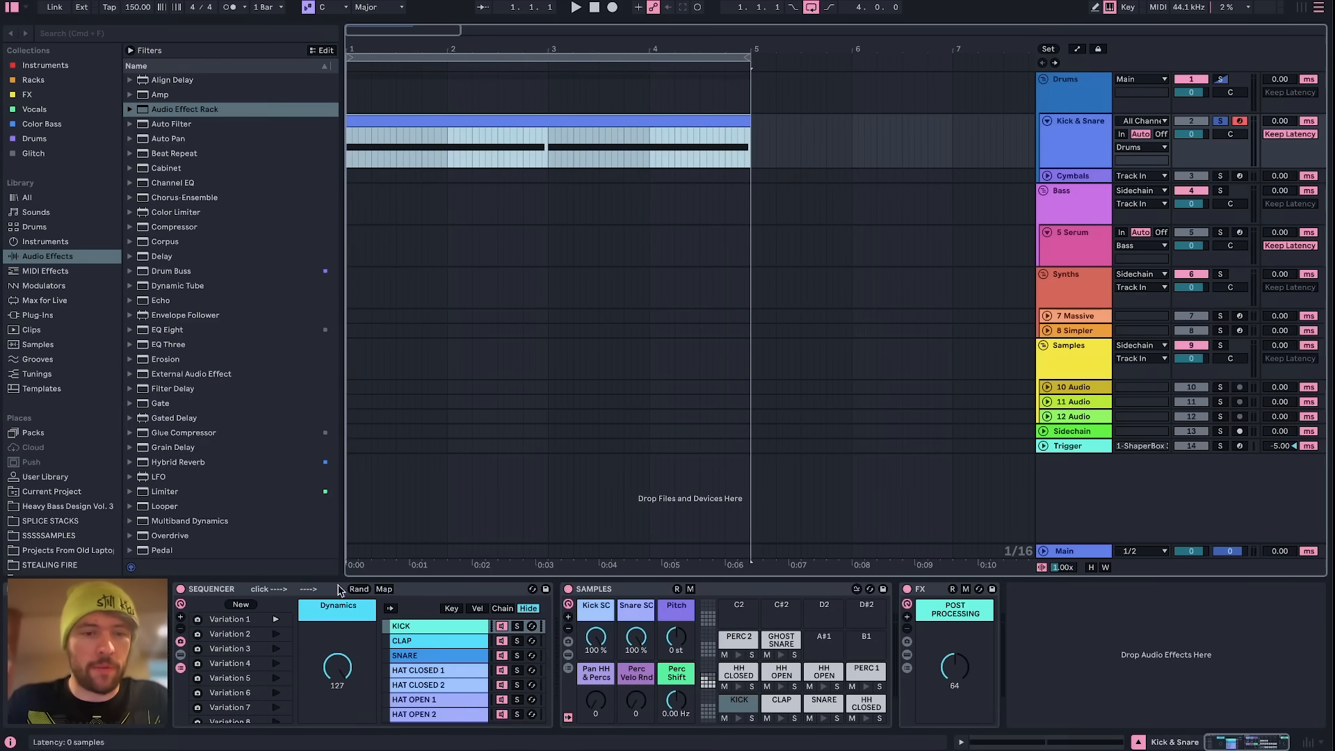
# Step: Play the sequencer on the Kick & Snare track and show the sample-swap controls on the SAMPLES rack
pyautogui.press('space')
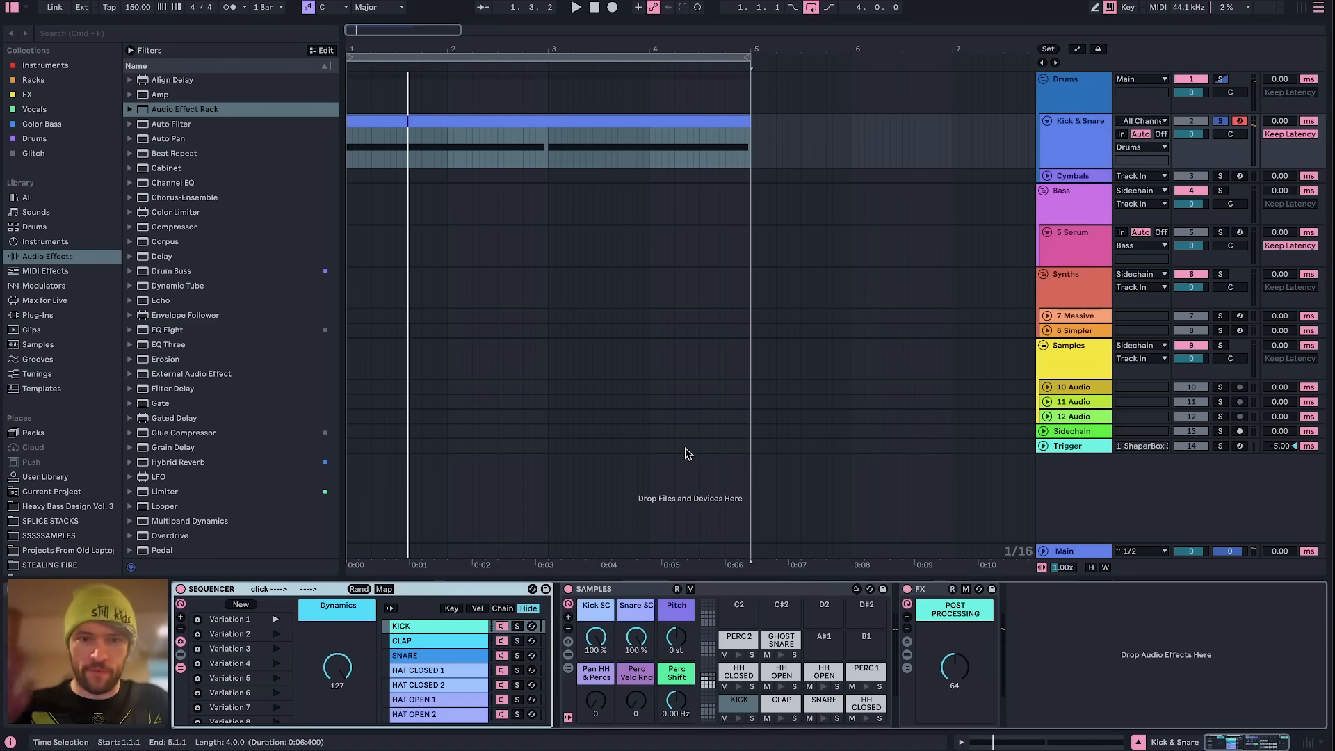
pyautogui.click(751, 719)
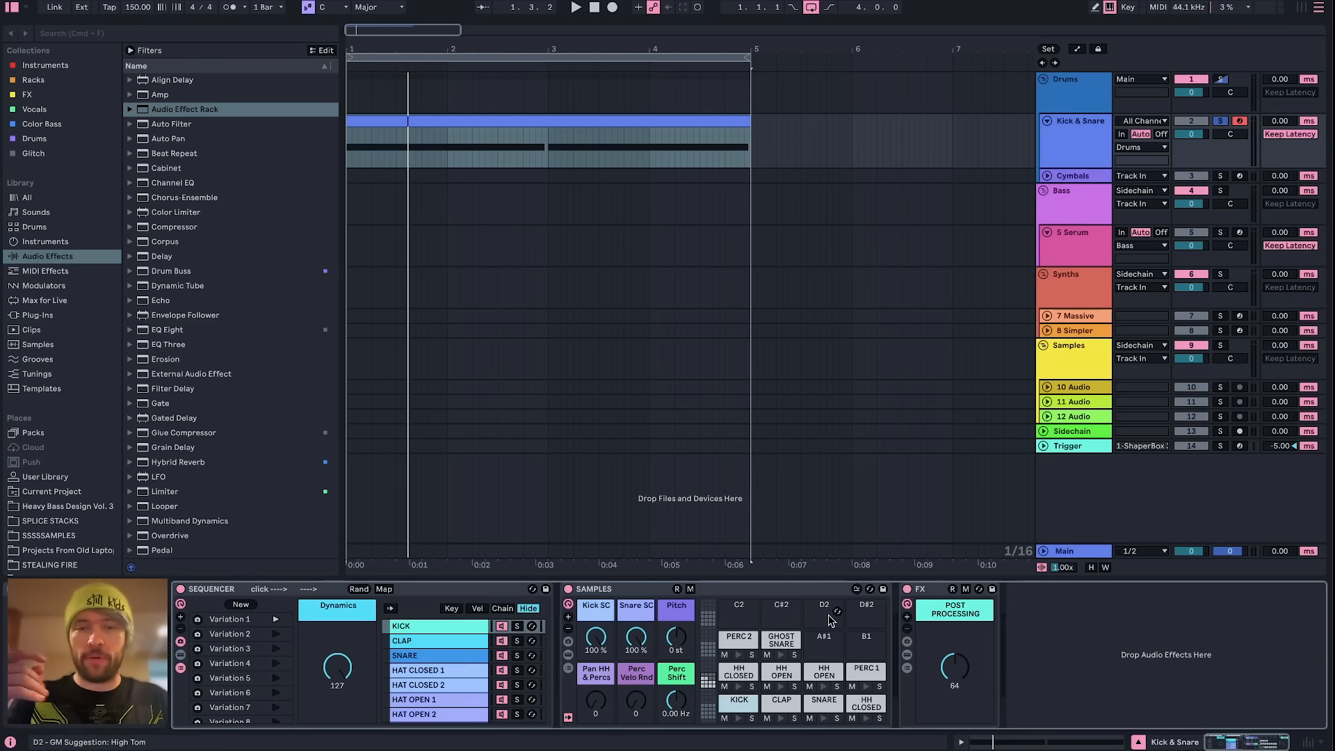
pyautogui.click(857, 589)
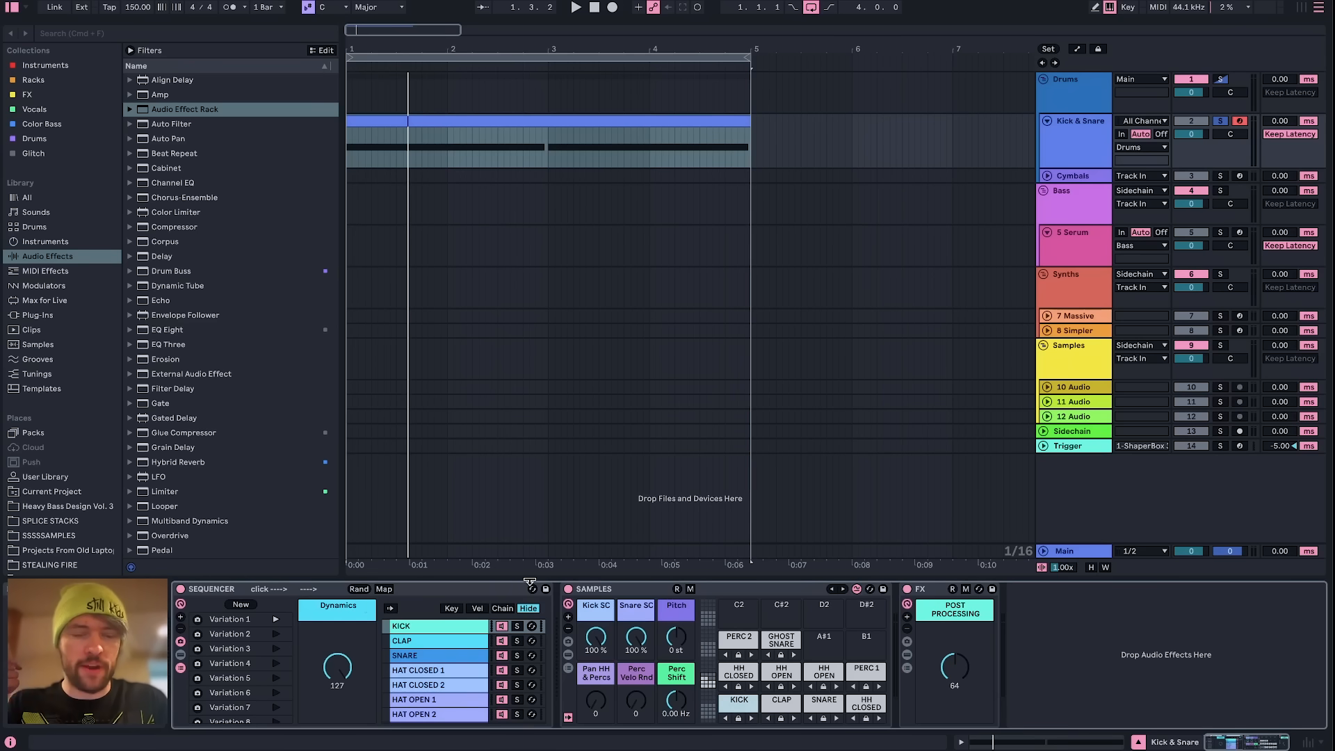
# Step: Swap the whole SAMPLES kit for similar sounds and audition the resulting drum patterns
pyautogui.press('space')
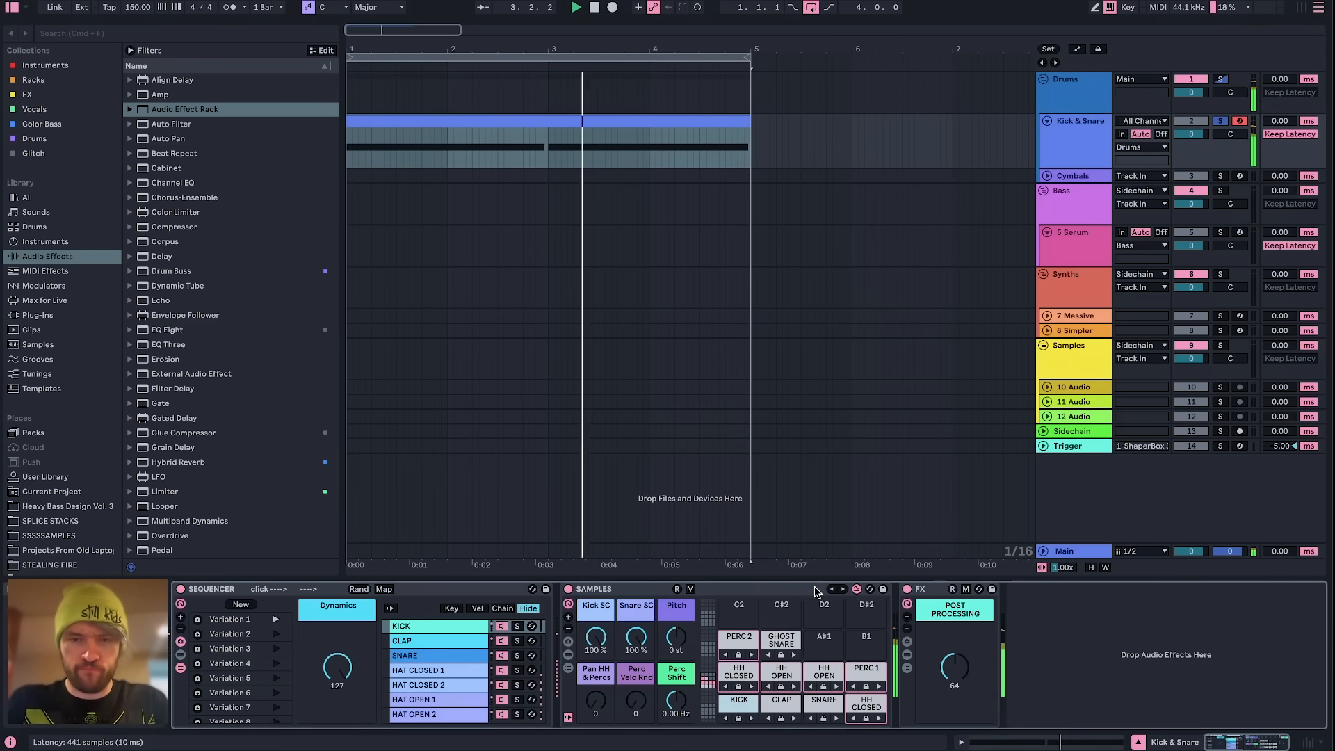
pyautogui.press('space')
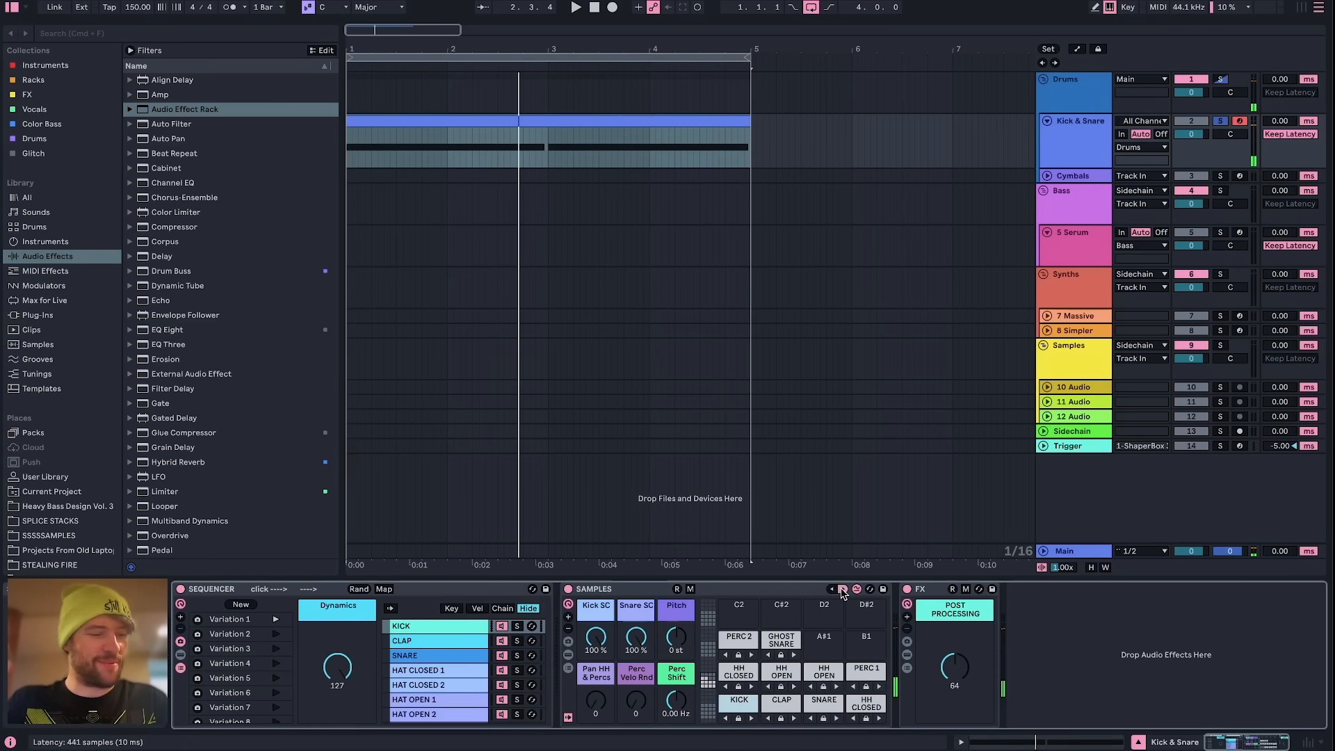
pyautogui.press('space')
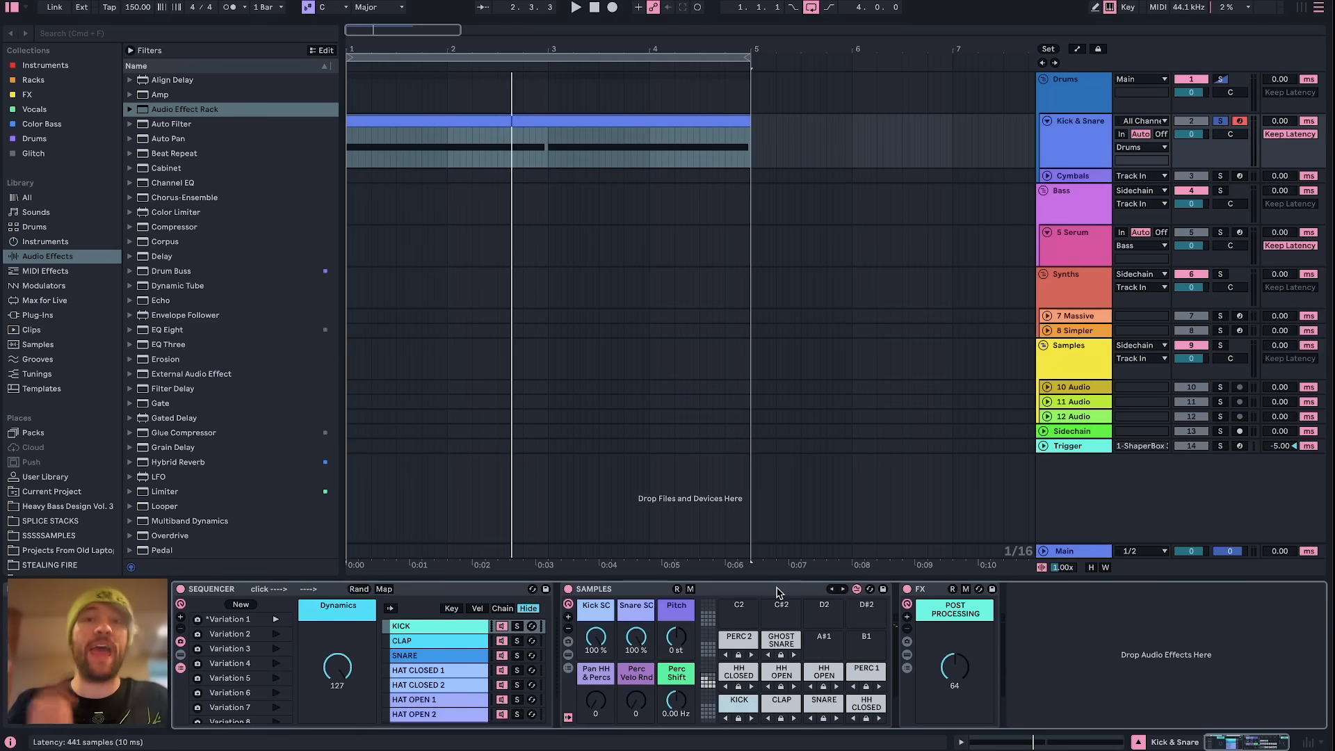
pyautogui.press('space')
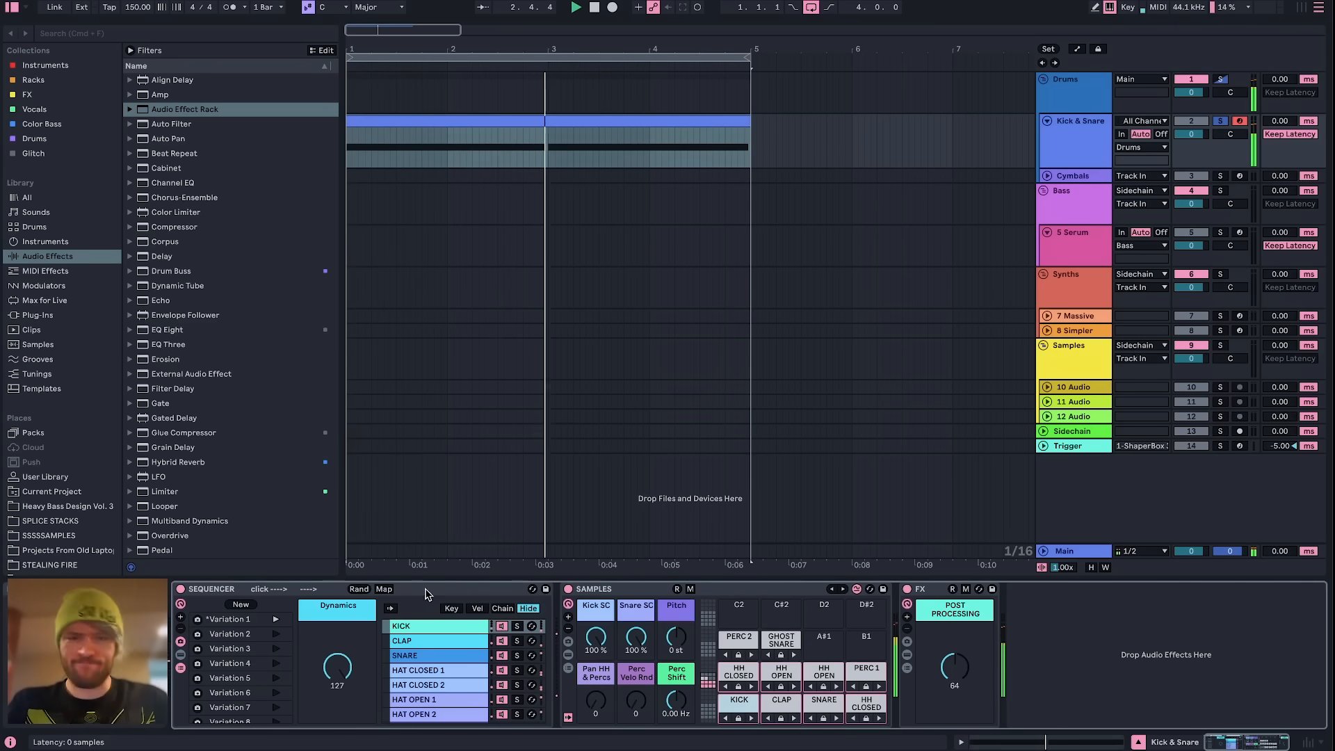
pyautogui.click(852, 597)
pyautogui.click(930, 589)
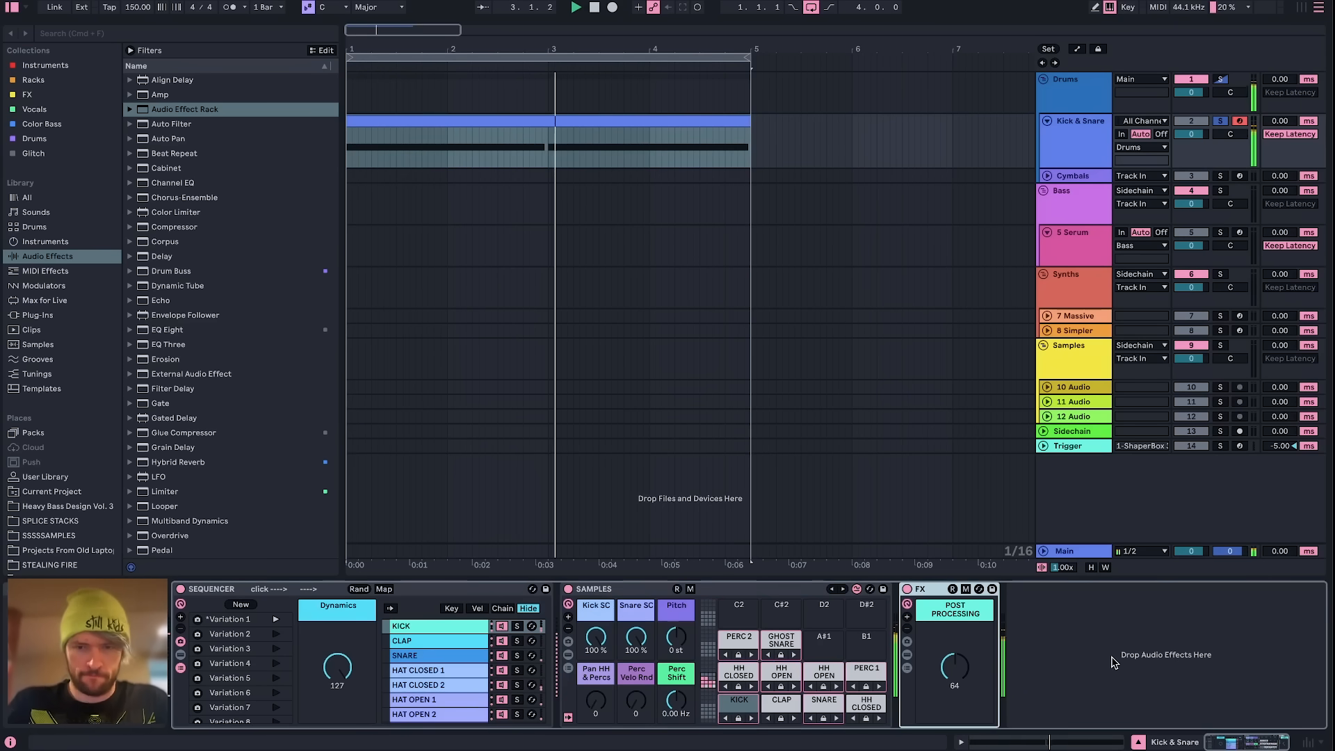
pyautogui.press('space')
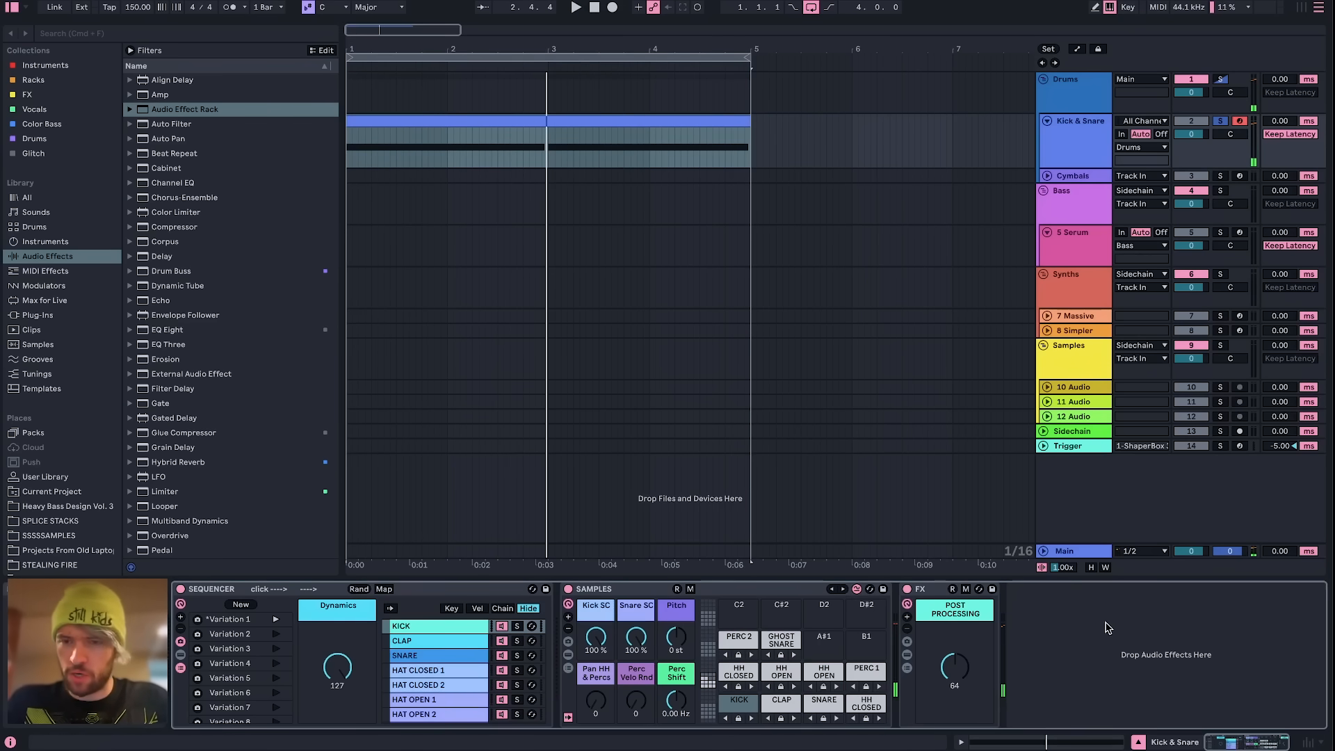
# Step: Lock the SNARE pad while swapping the other samples, unlock it, and audition the kit
pyautogui.press('space')
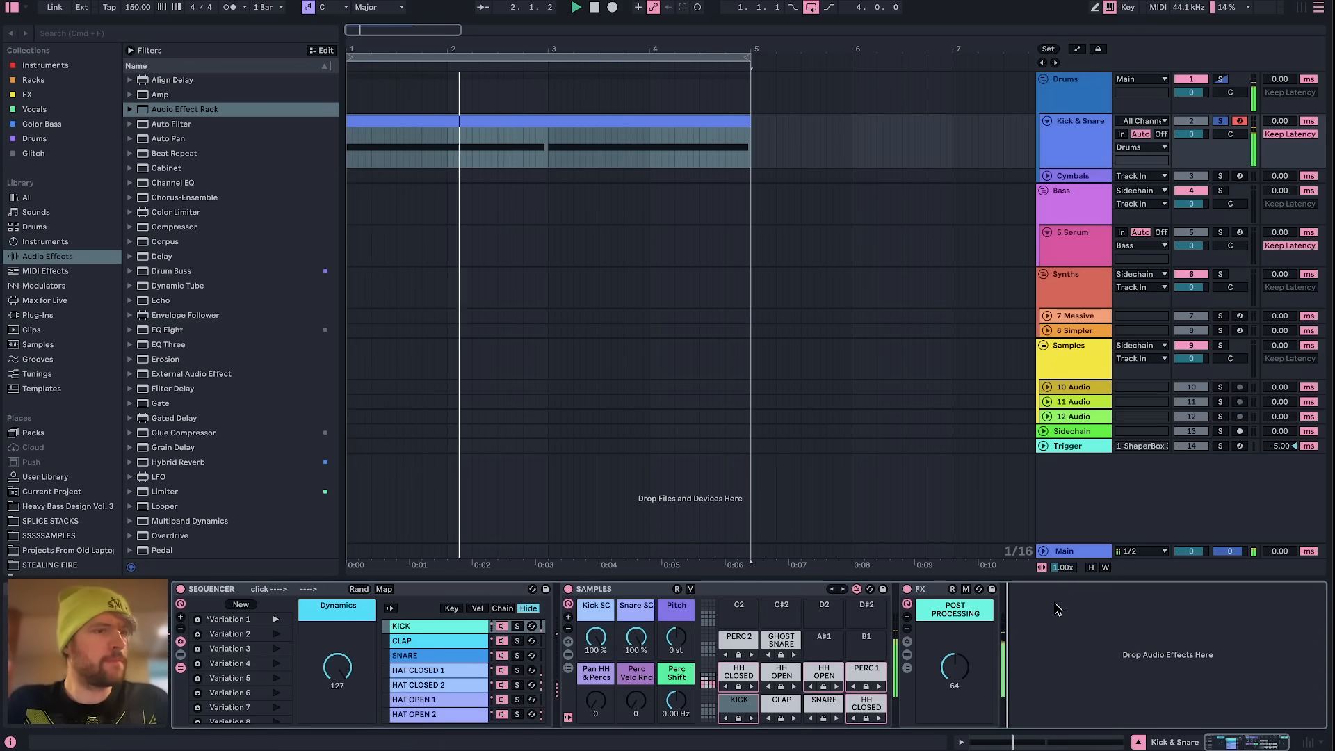
pyautogui.press('space')
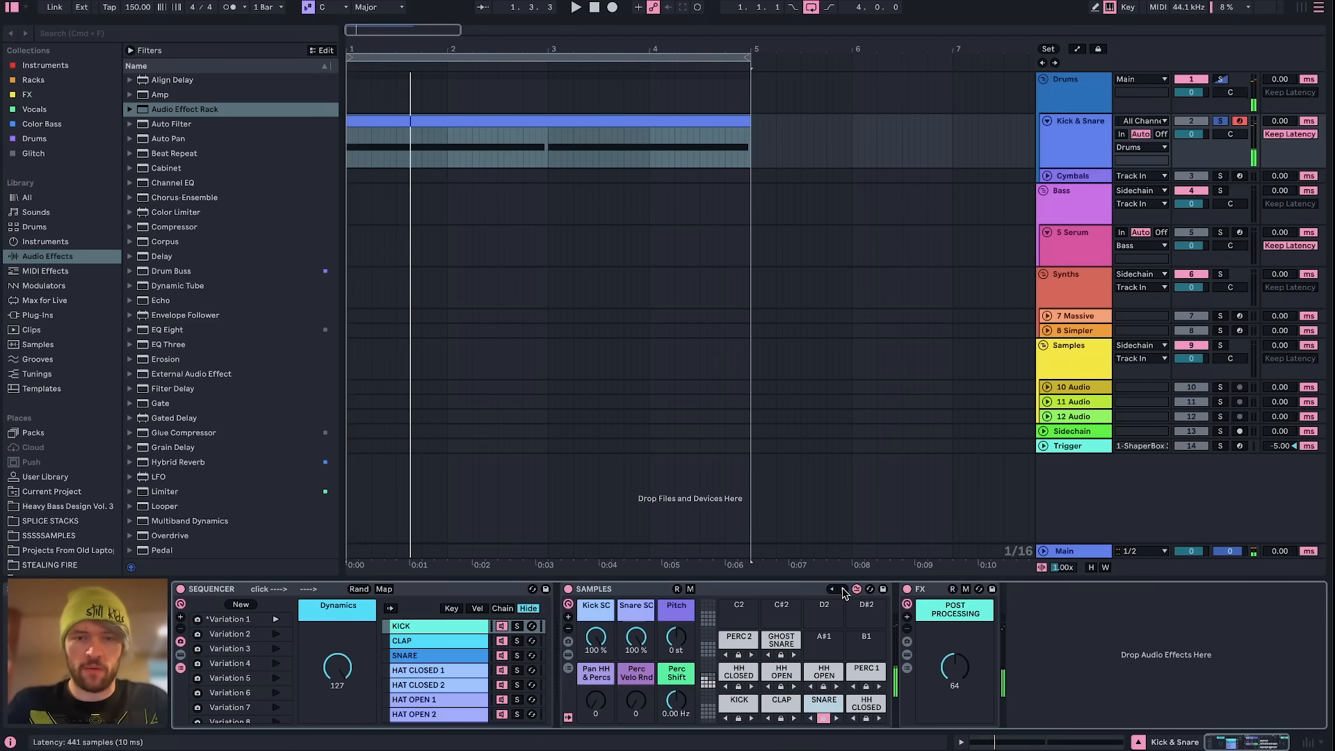
pyautogui.press('space')
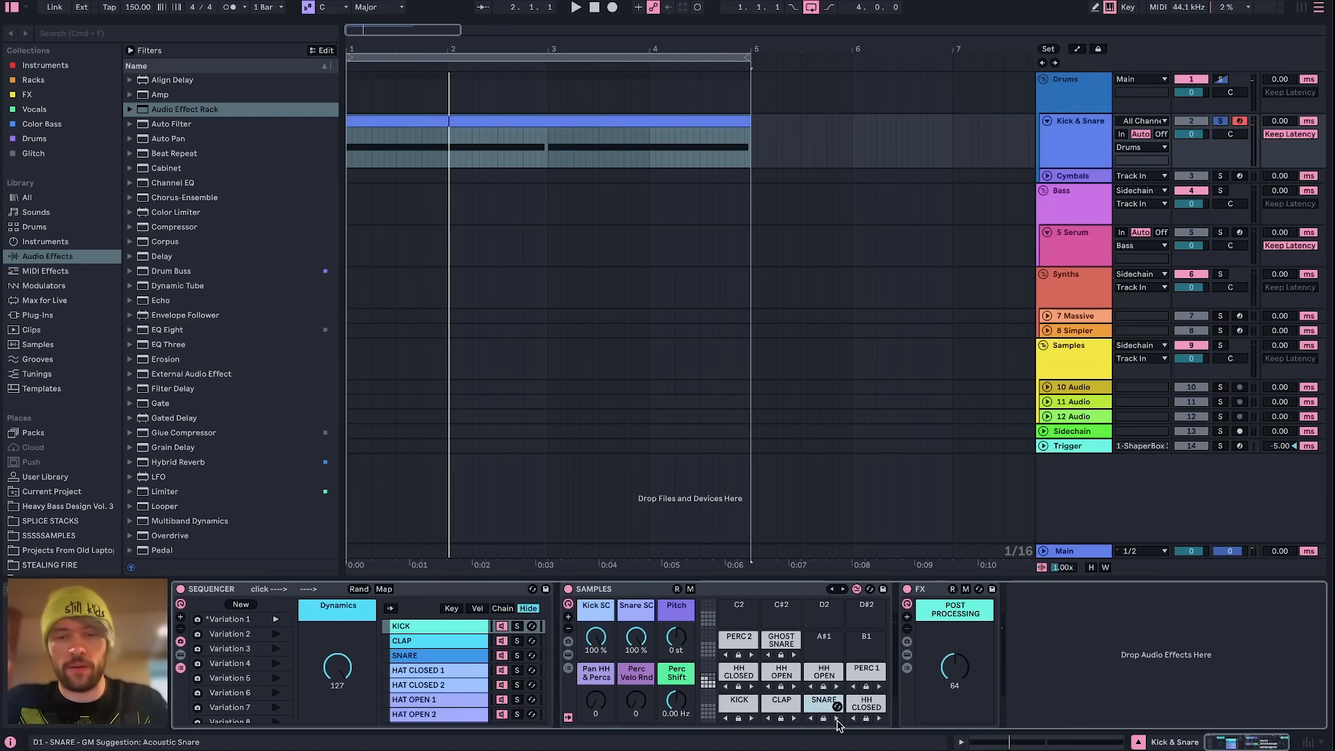
pyautogui.press('space')
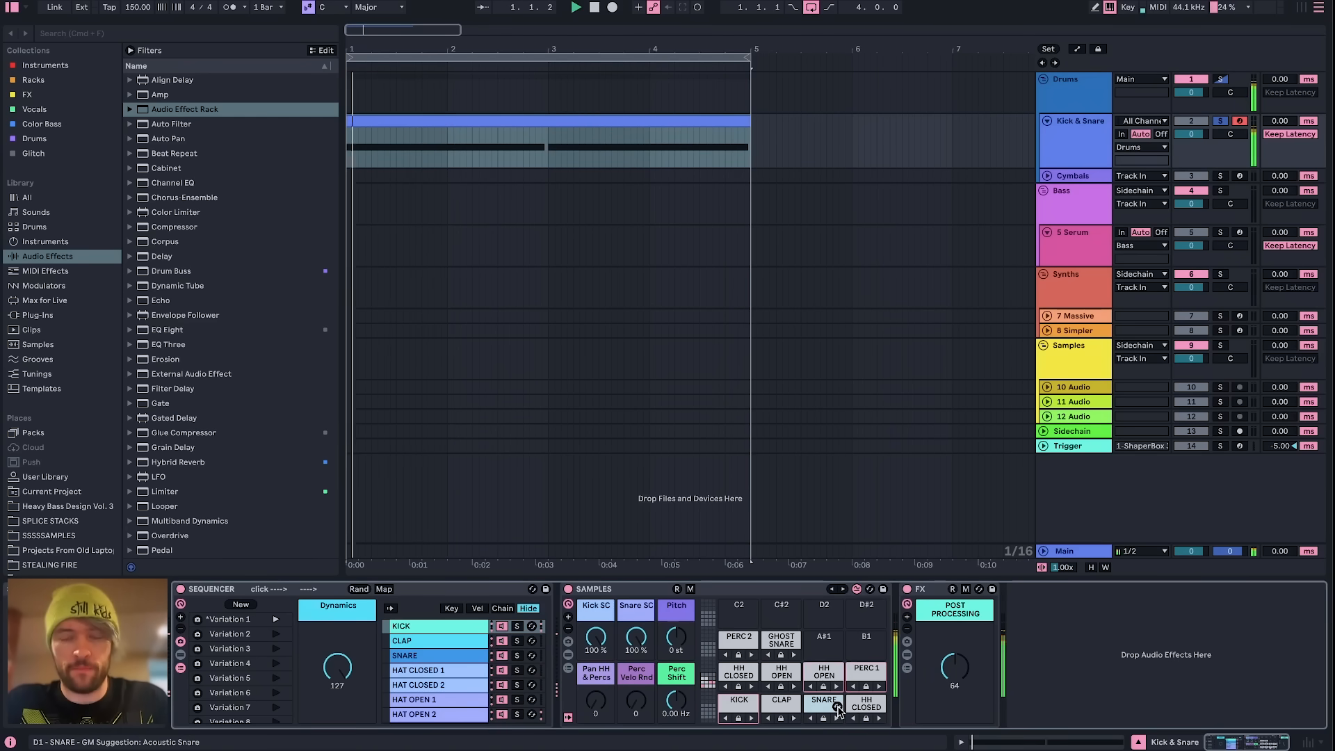
# Step: Set the SAMPLES rack's Pan HH & Percs macro to 127 and its Pitch macro to -7 st while auditioning
pyautogui.press('space')
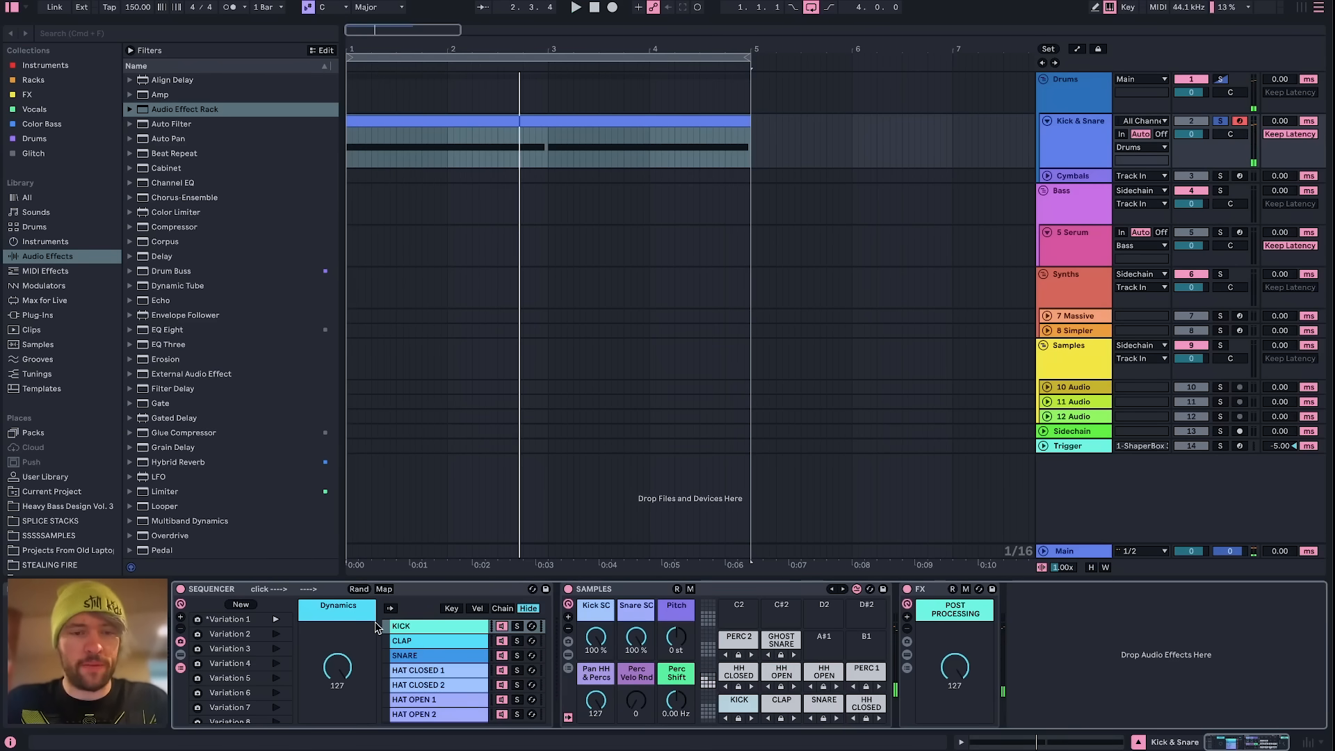
pyautogui.press('space')
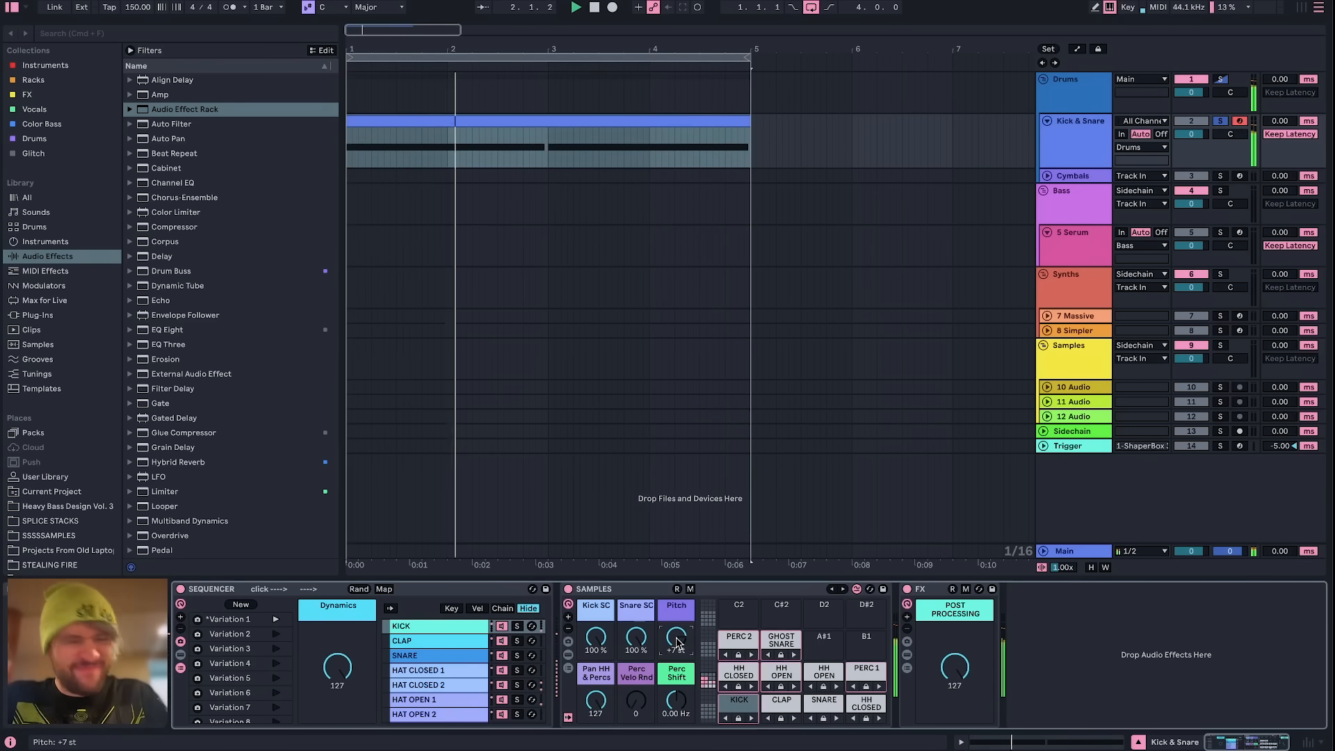
pyautogui.moveTo(676, 638); pyautogui.dragTo(677, 669)
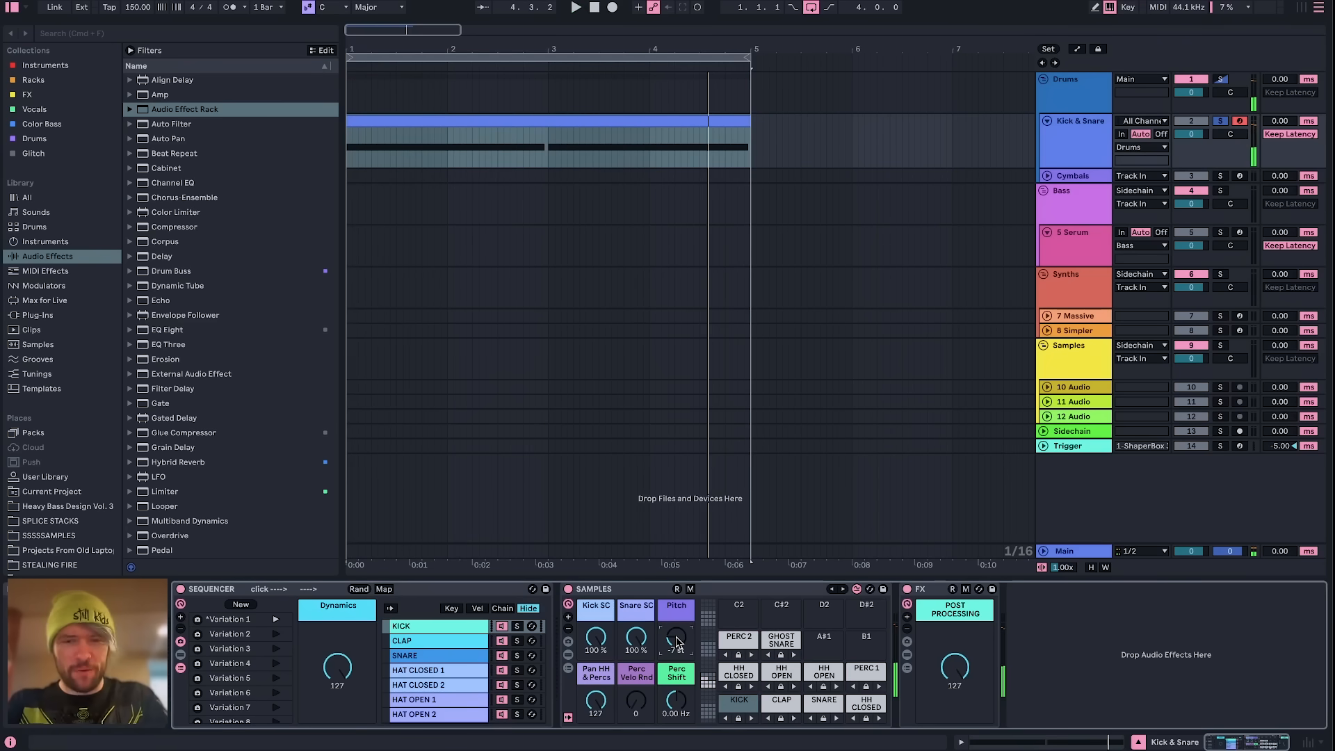
pyautogui.press('space')
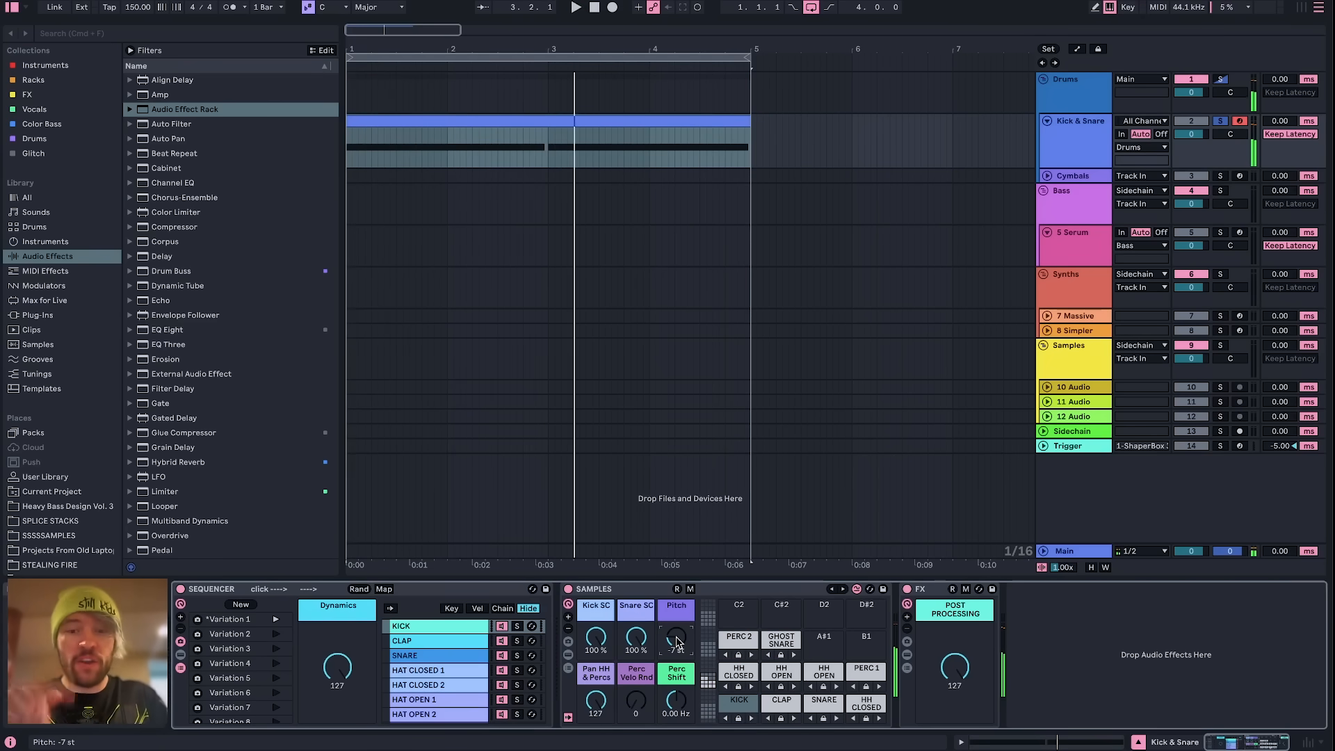
# Step: Transpose the SNARE pad's sample to +3 st
pyautogui.click(819, 705)
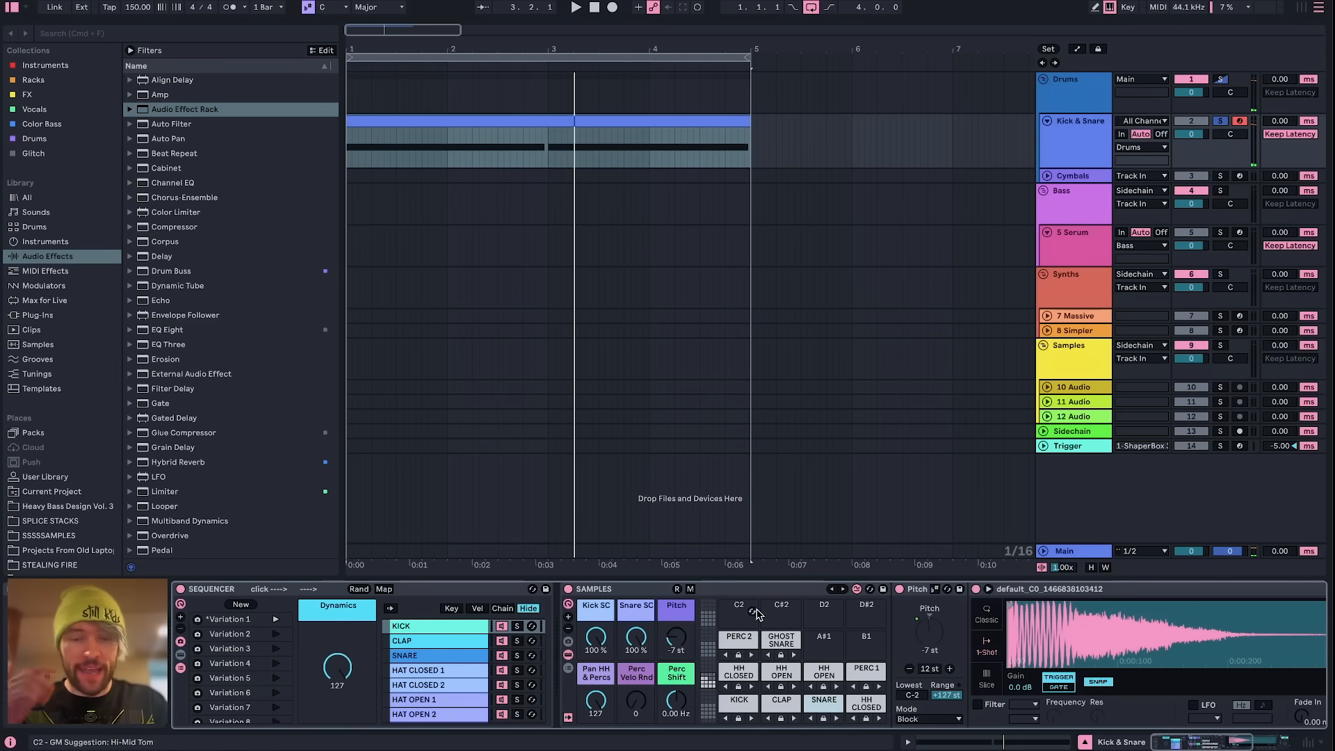
pyautogui.hscroll(10, 890, 649)
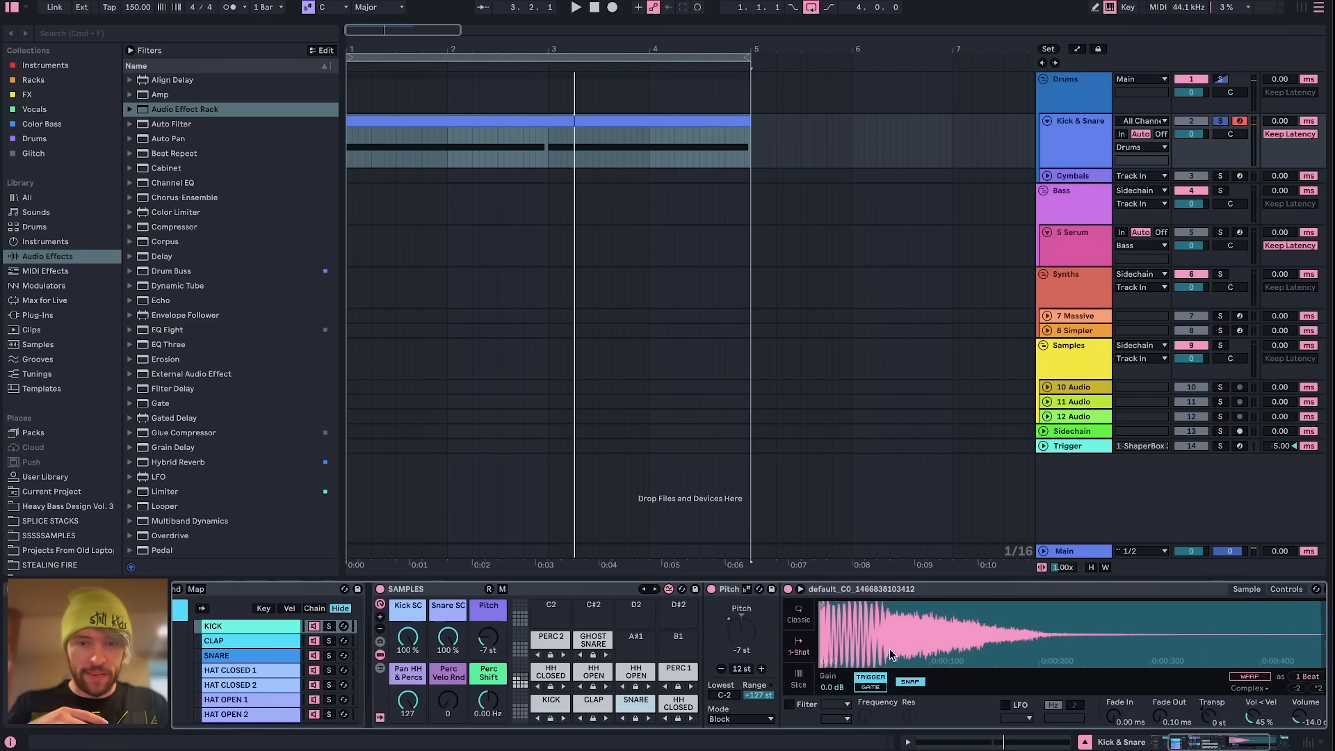
pyautogui.hscroll(-1, 890, 655)
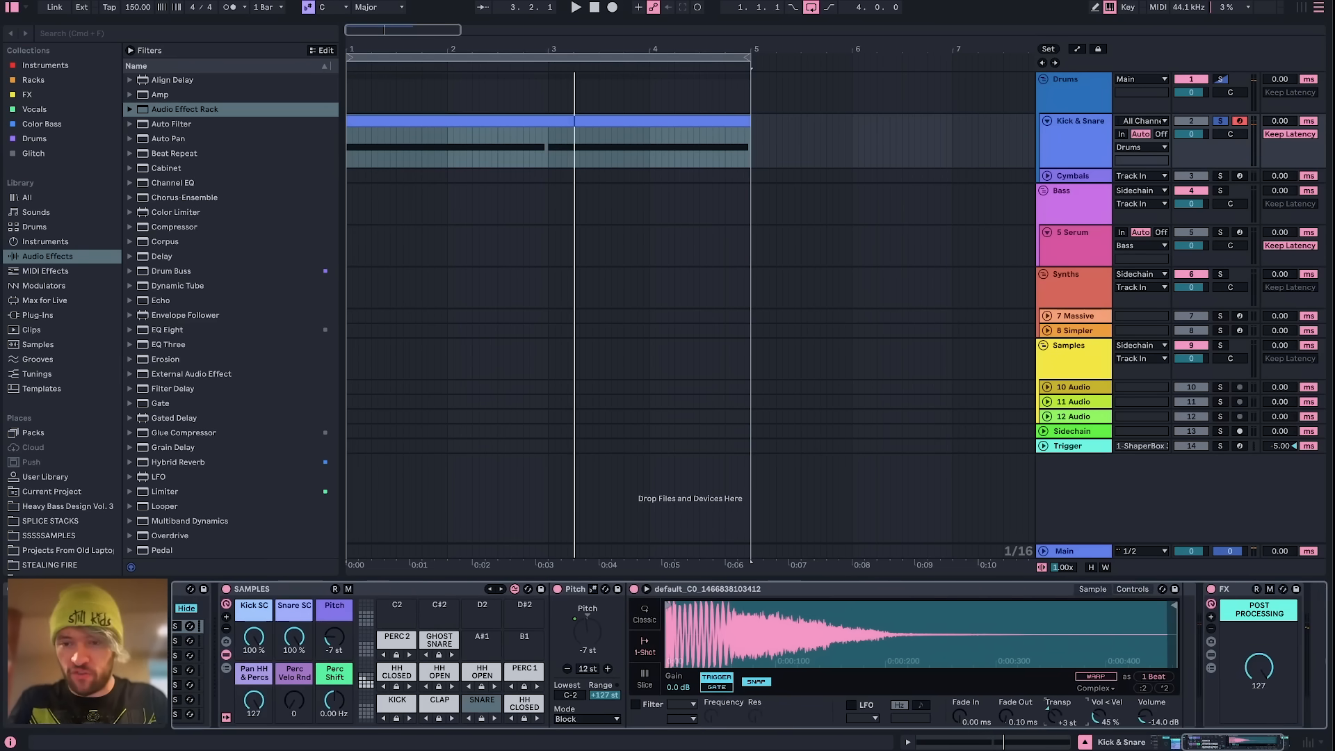
# Step: Transpose the KICK pad's sample to +7 st and set the Perc Shift macro to 500 Hz during playback
pyautogui.press('space')
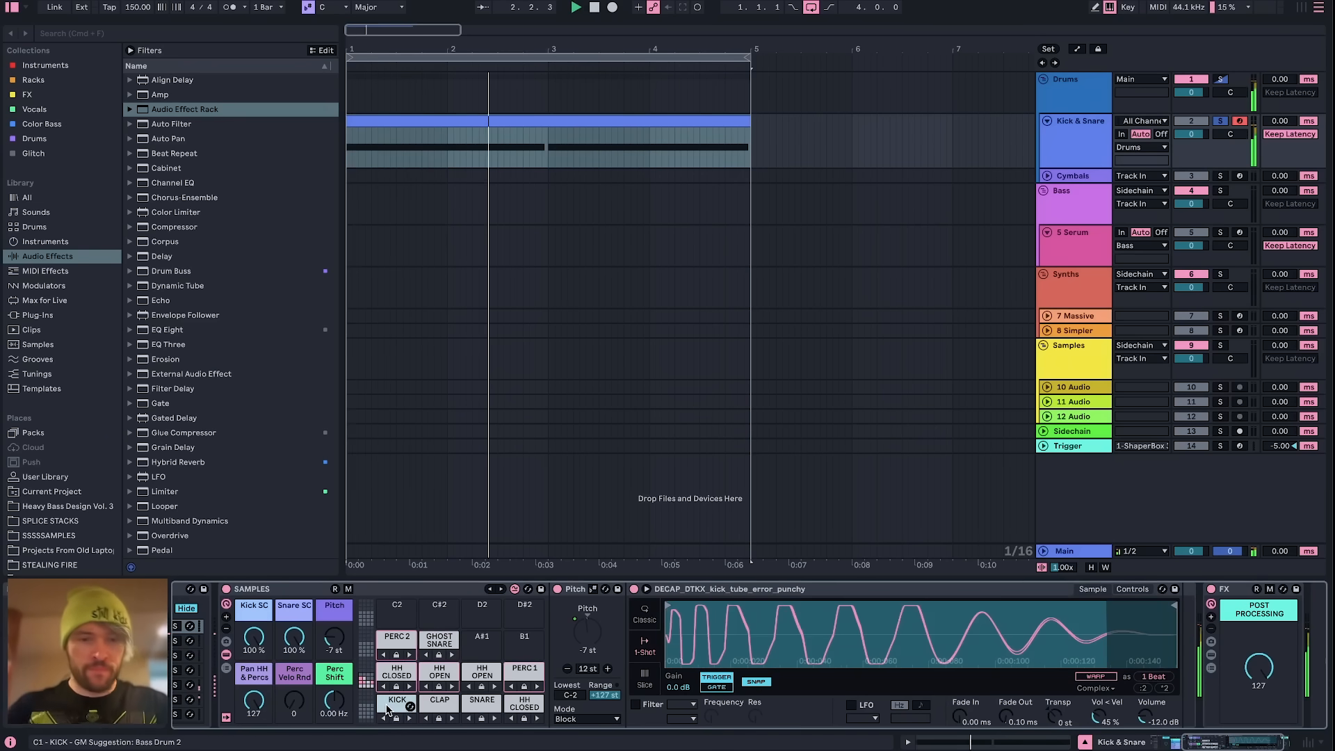
pyautogui.write('7')
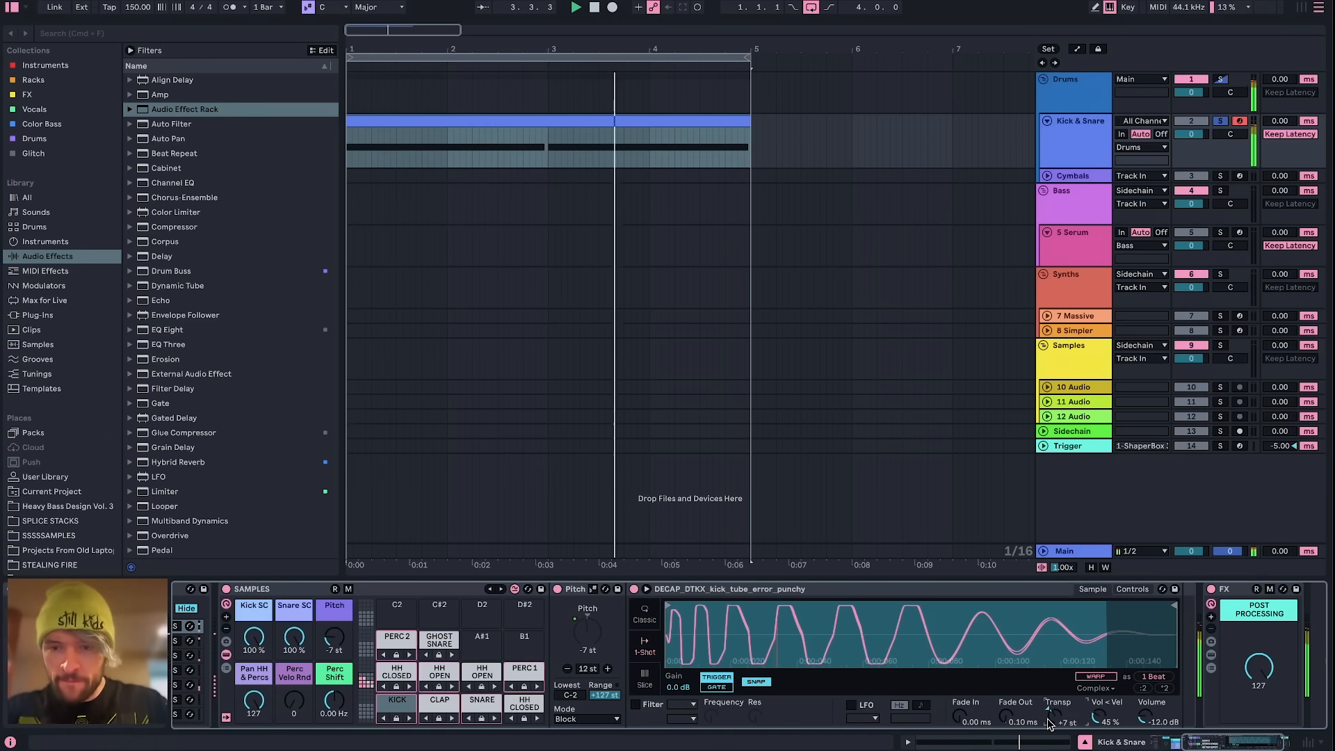
pyautogui.press('Return')
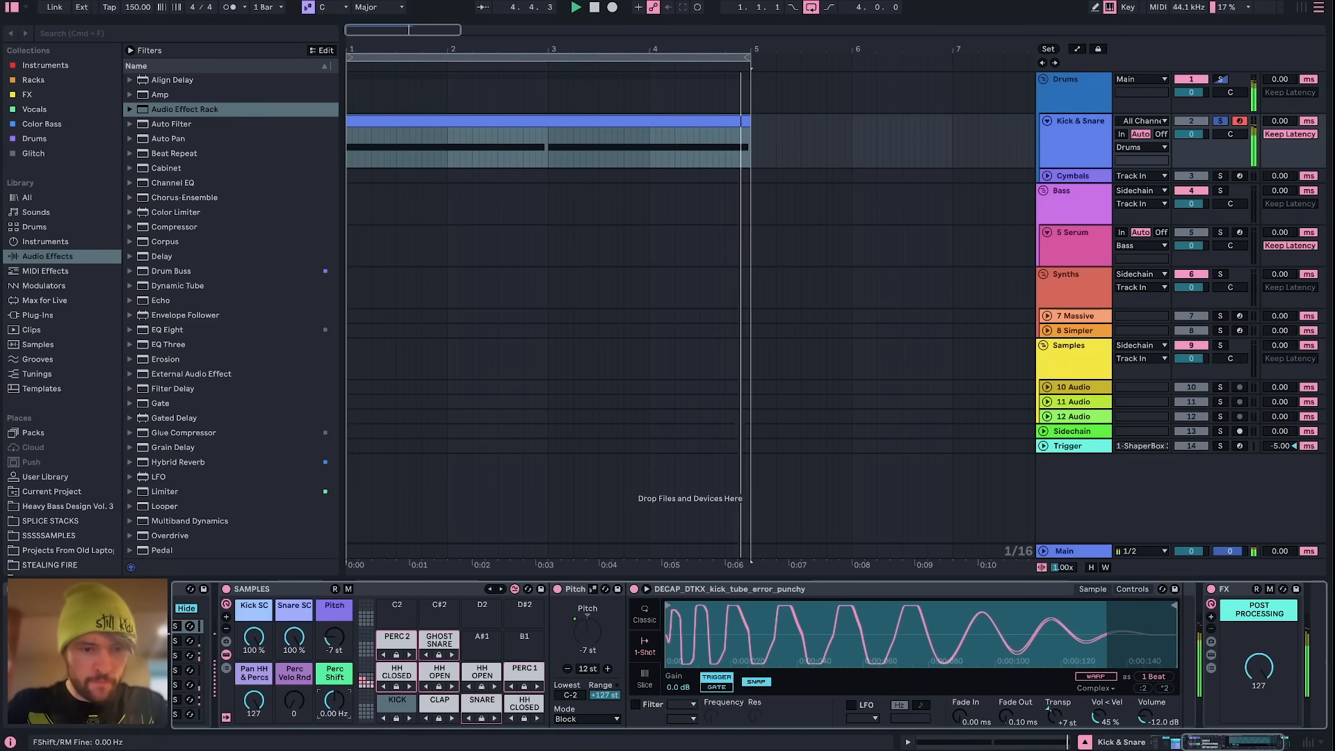
pyautogui.moveTo(334, 700); pyautogui.dragTo(334, 693)
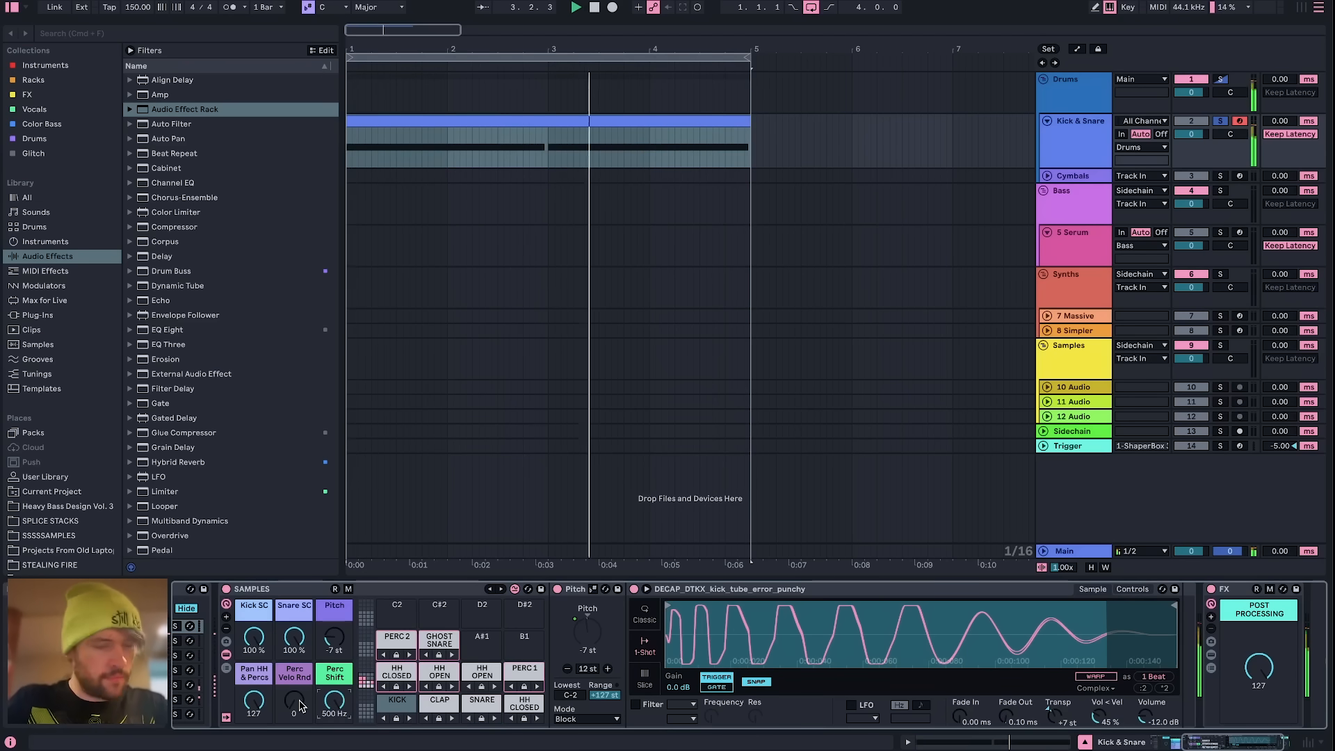
pyautogui.hscroll(-5, 487, 612)
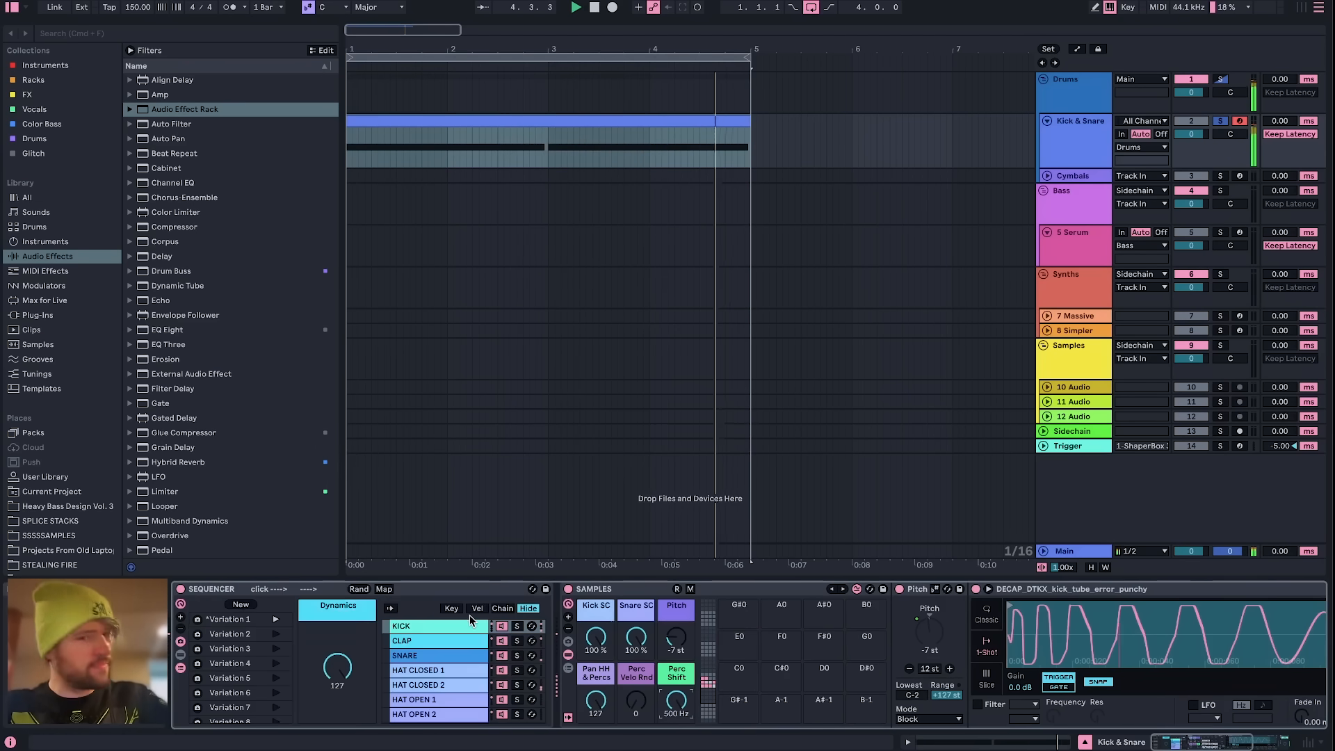
pyautogui.press('super+Tab')
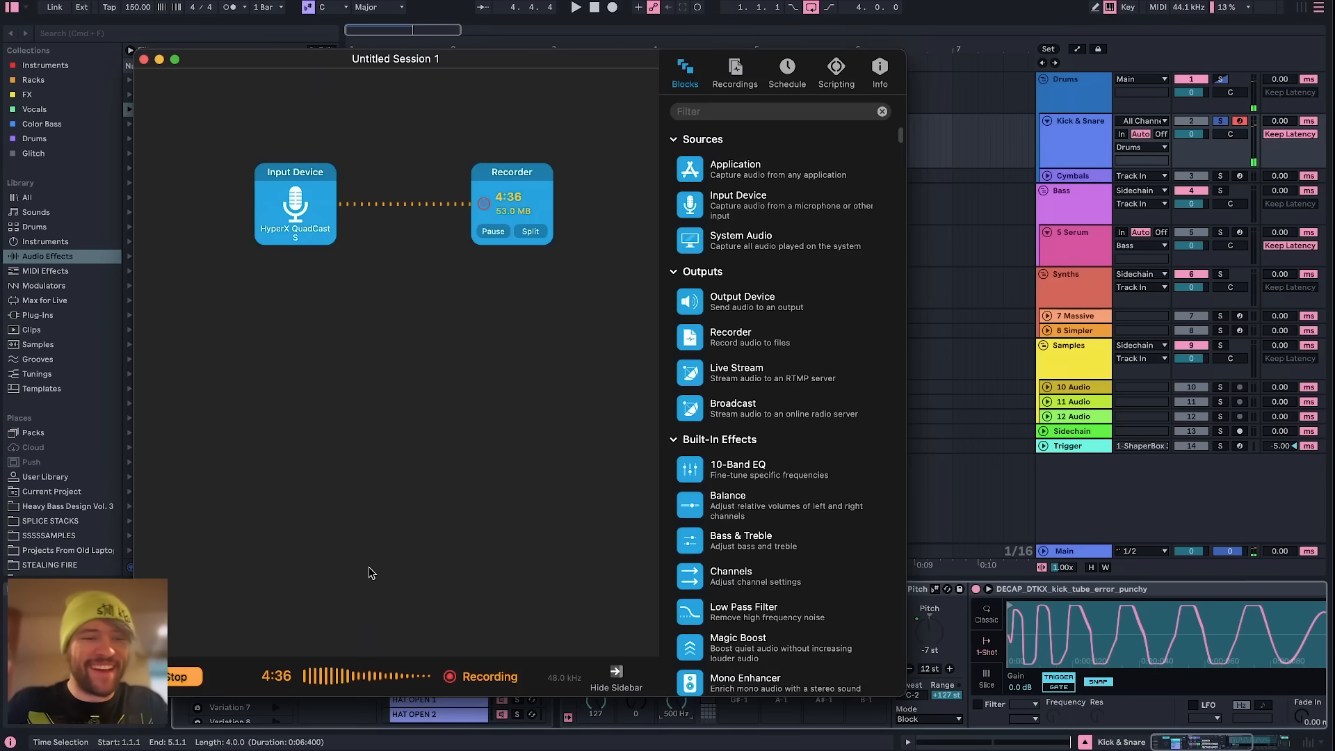
pyautogui.press('super+Tab')
pyautogui.press('super+Tab')
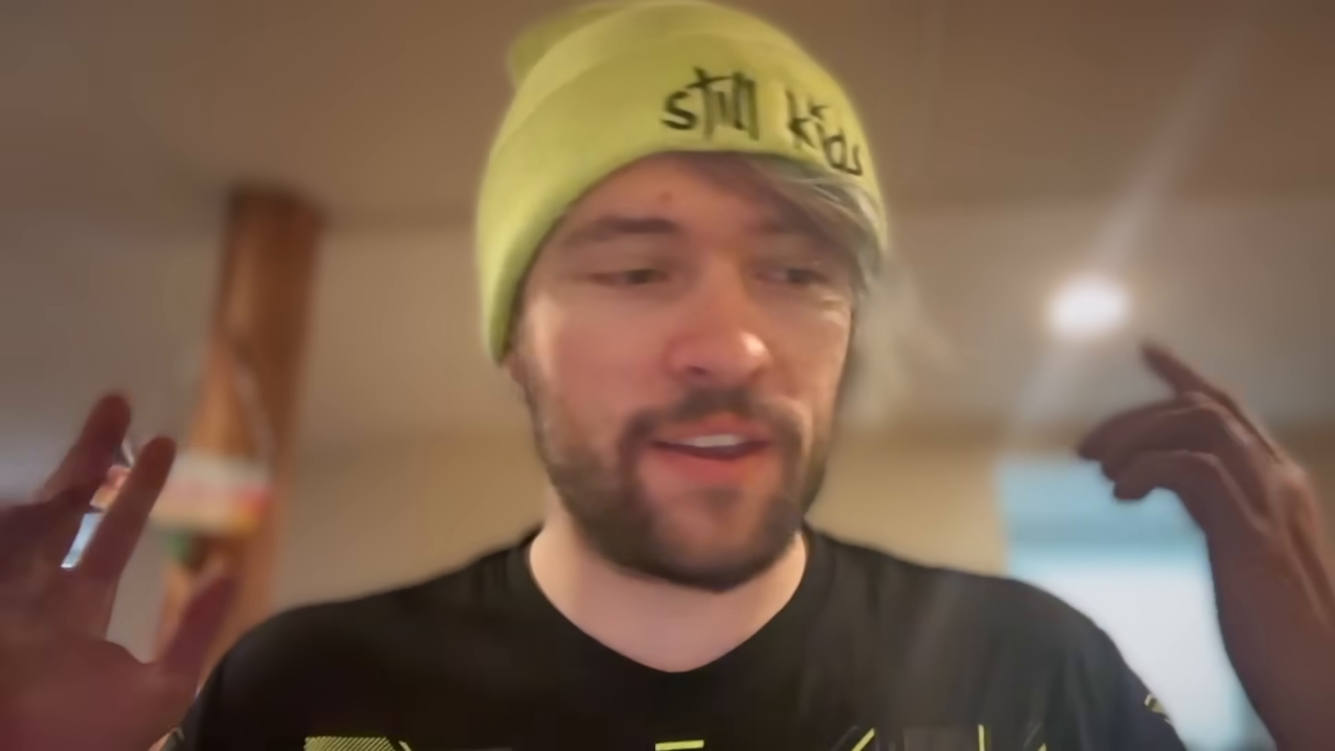